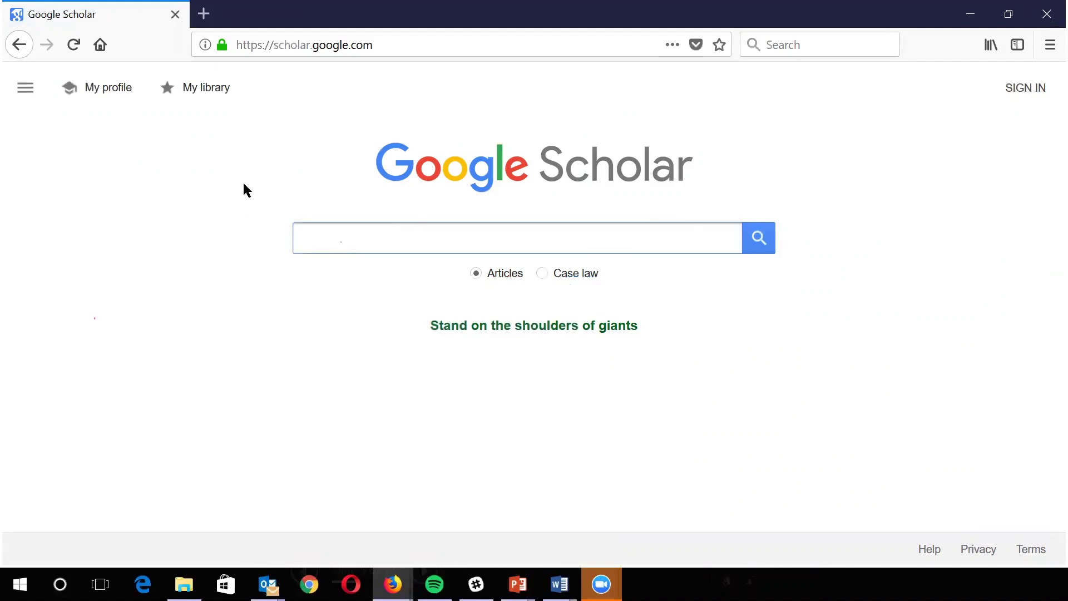
Add University of California, Davis - UCD-eLinks as a library access link in the Scholar settings and save
click(22, 89)
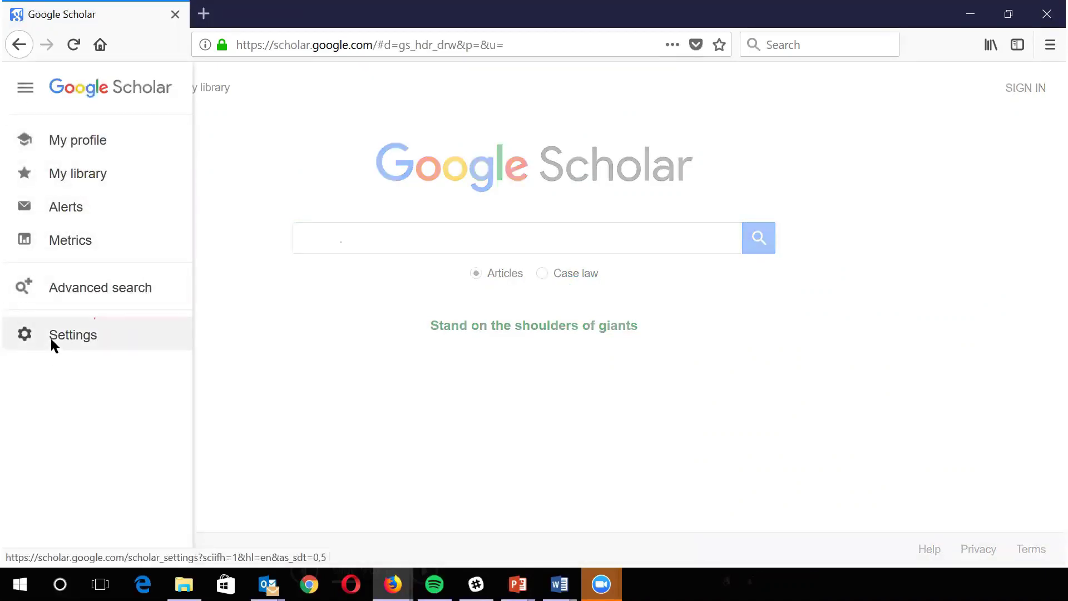
click(51, 337)
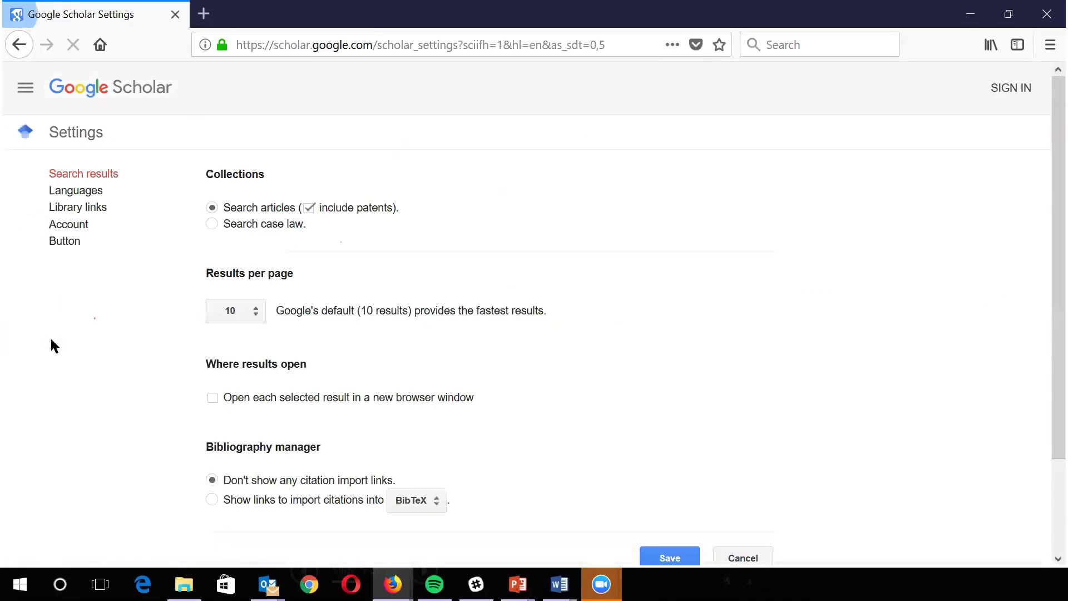
scroll(790, 195, down, 1)
scroll(811, 199, down, 2)
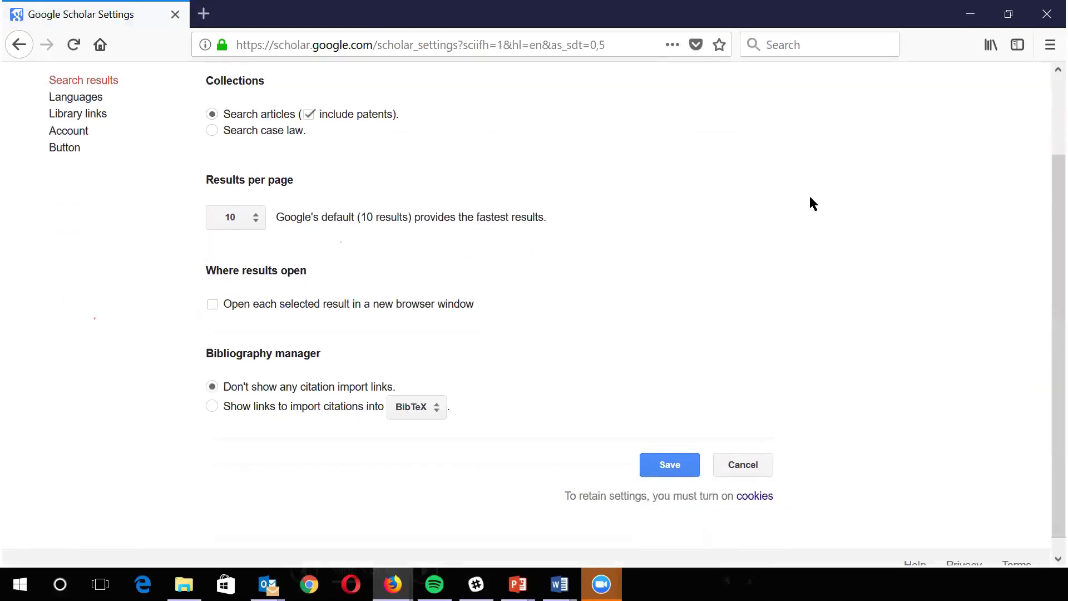
scroll(811, 199, up, 3)
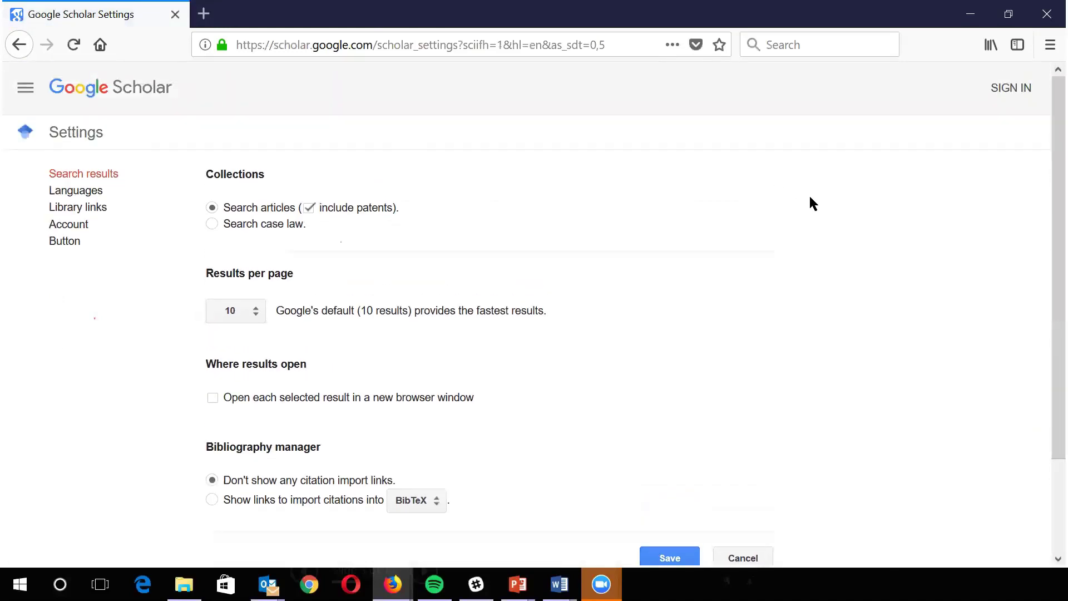
click(95, 211)
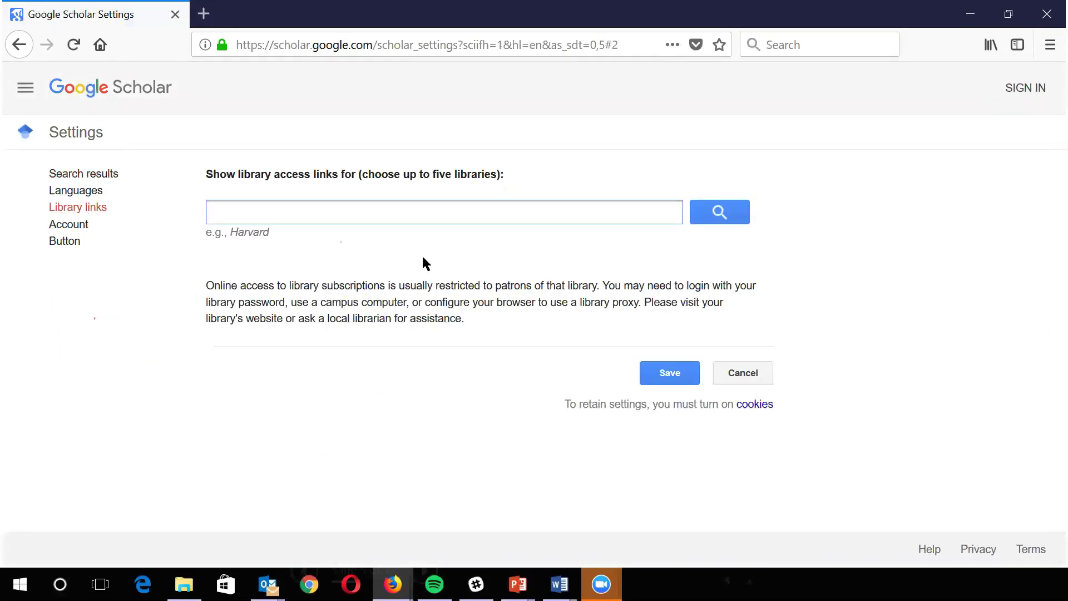
text(Univer)
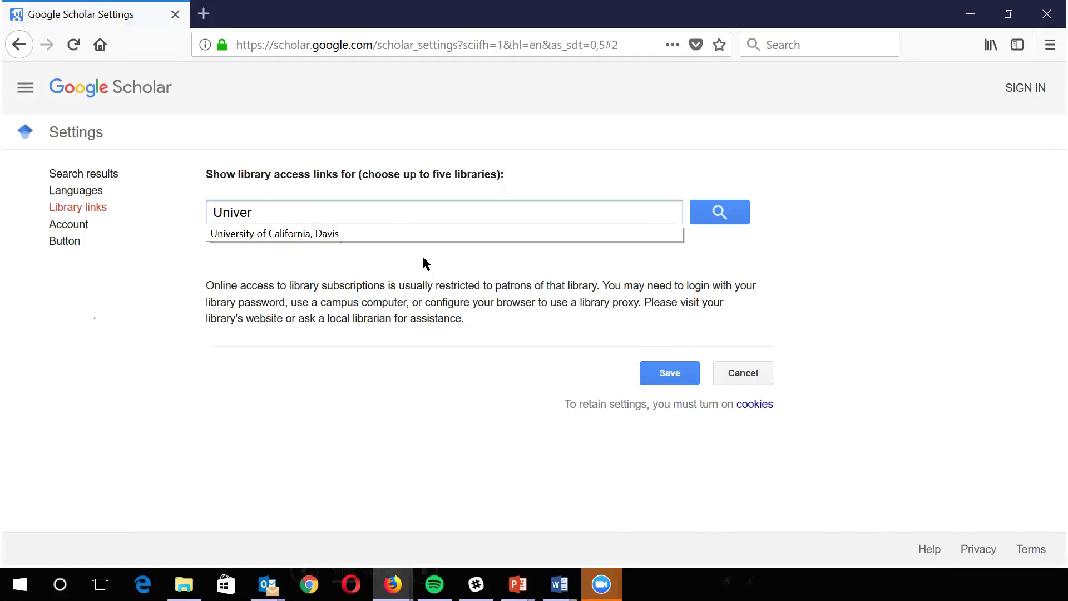
click(341, 235)
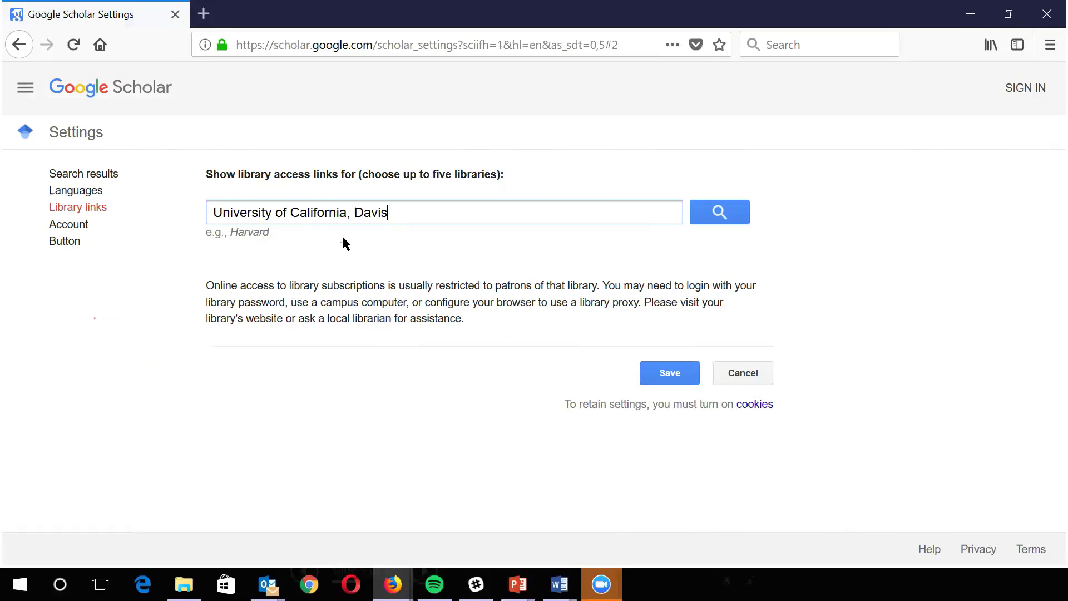
click(721, 213)
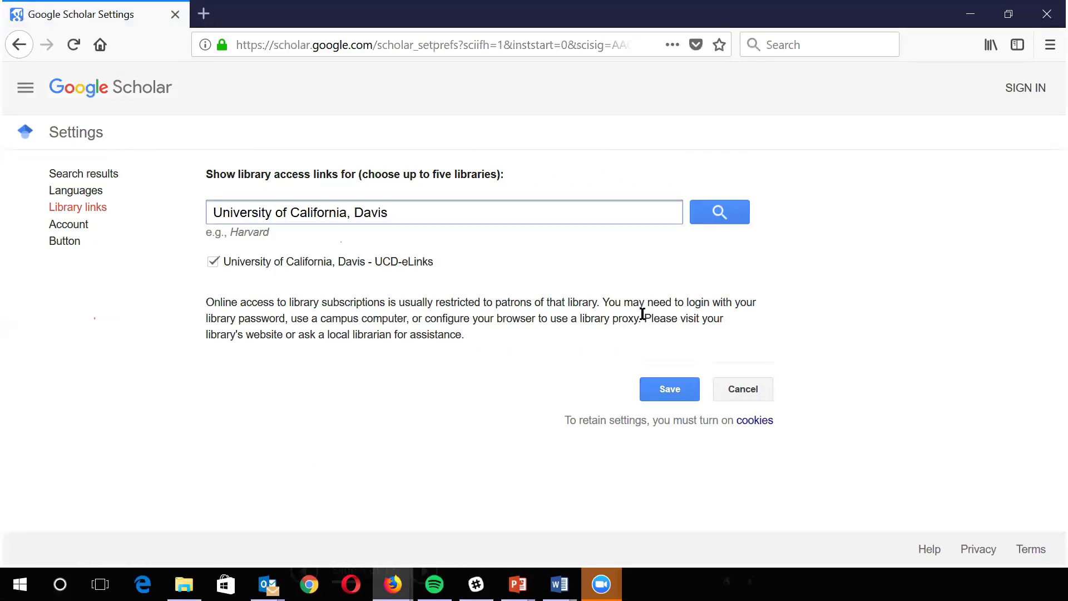
click(660, 386)
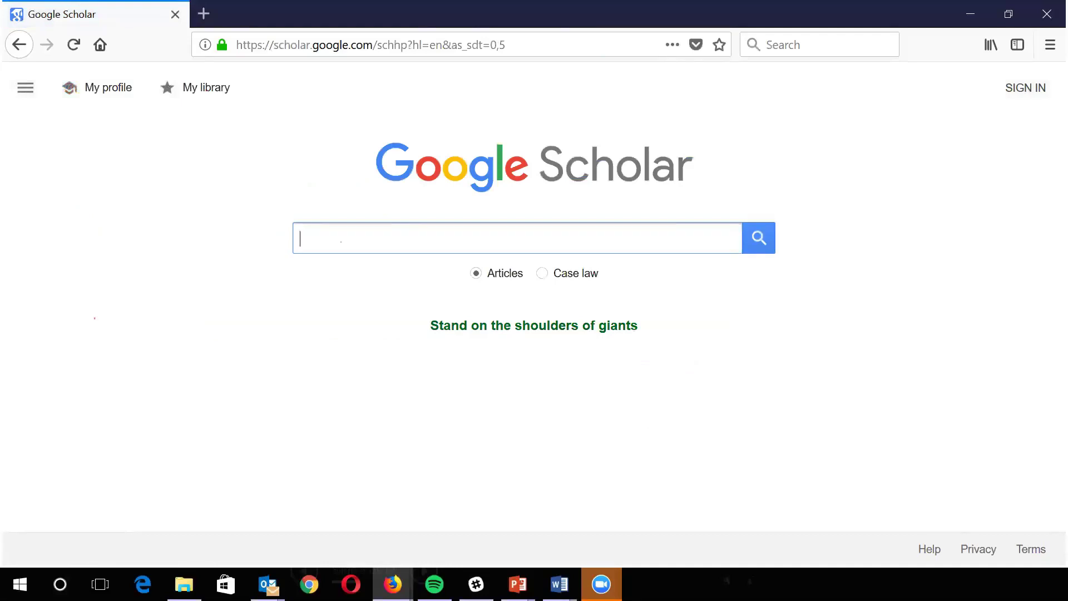
Add California Digital Library - UC-eLinks to the library access links in the settings and save
click(26, 88)
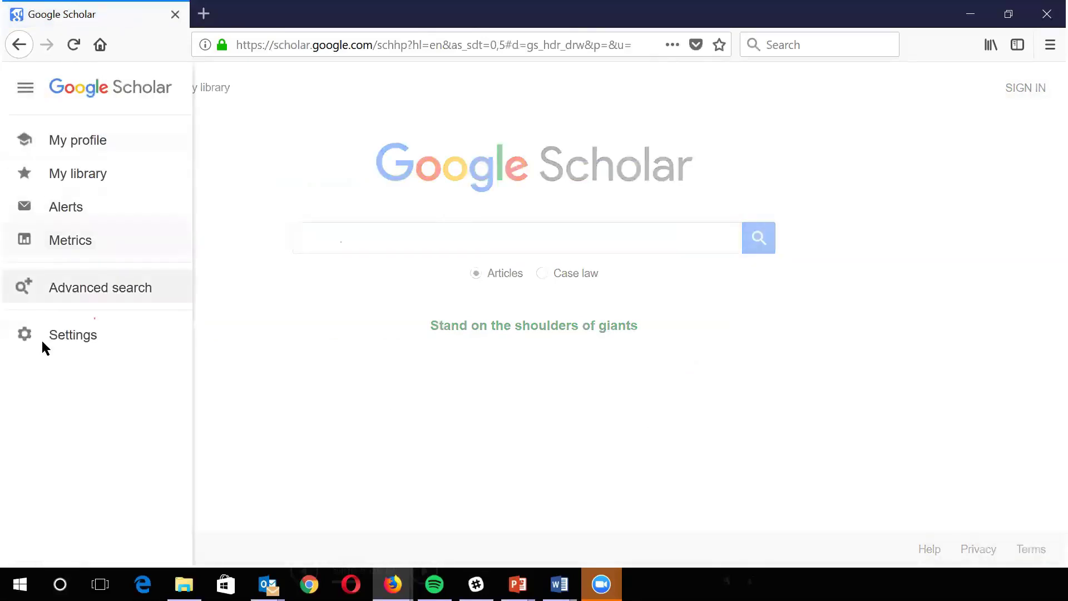
click(57, 338)
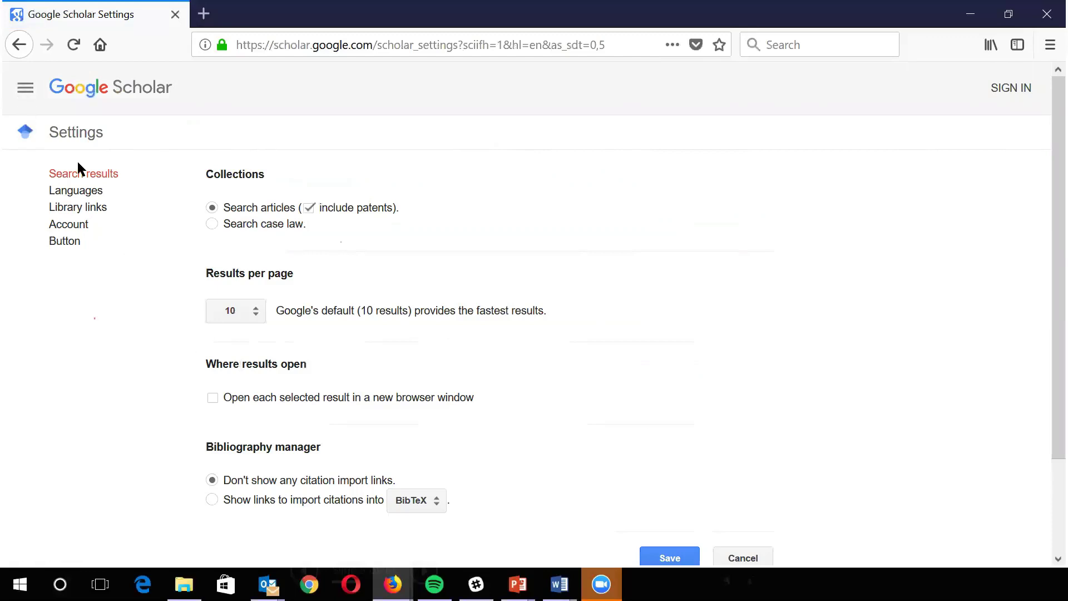
click(78, 209)
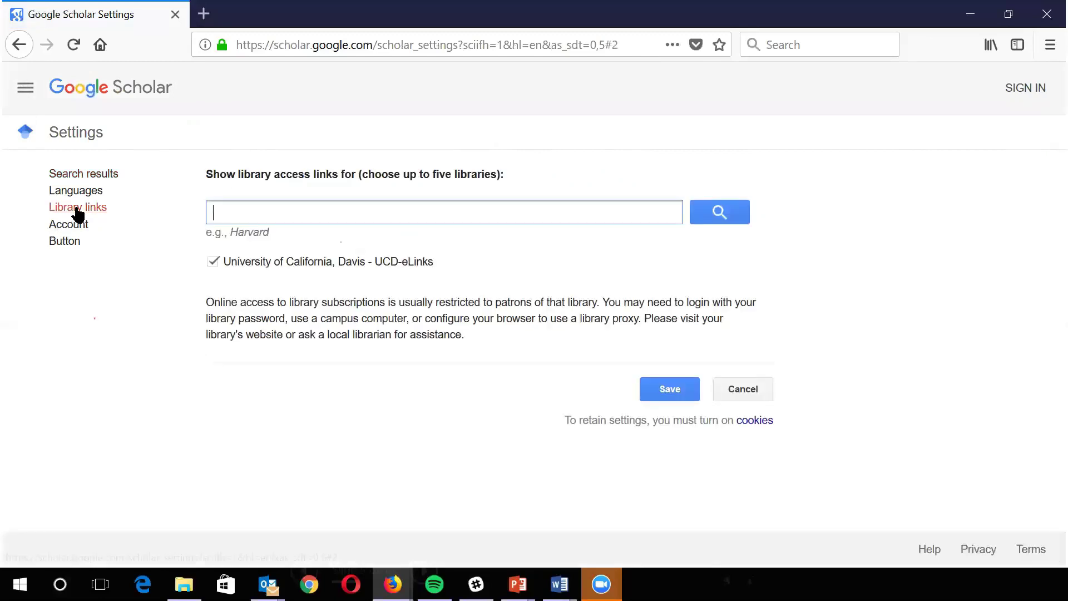
text(Ca)
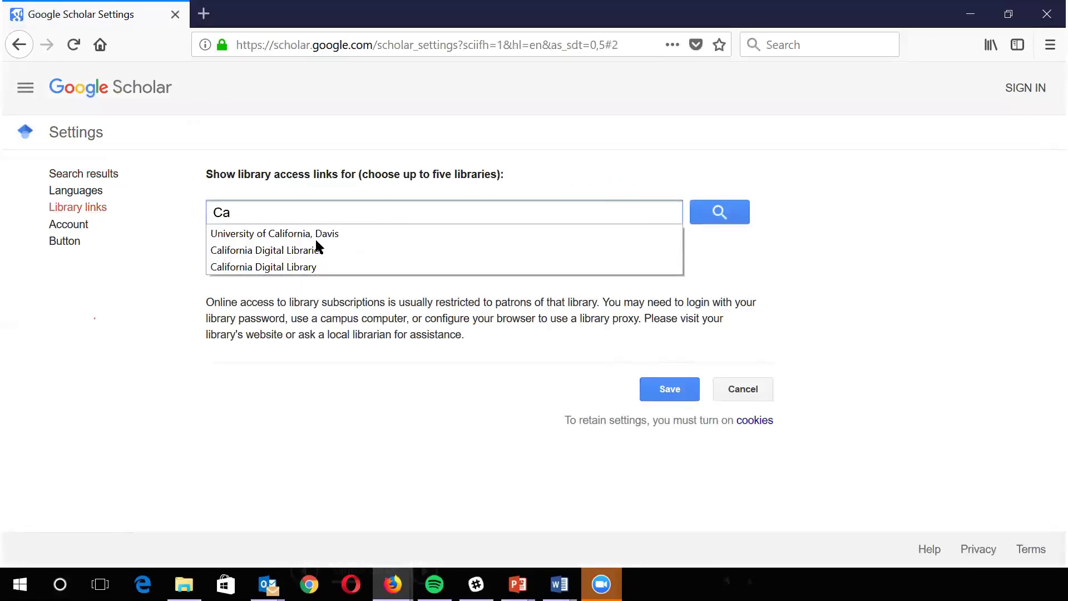
click(303, 267)
click(719, 210)
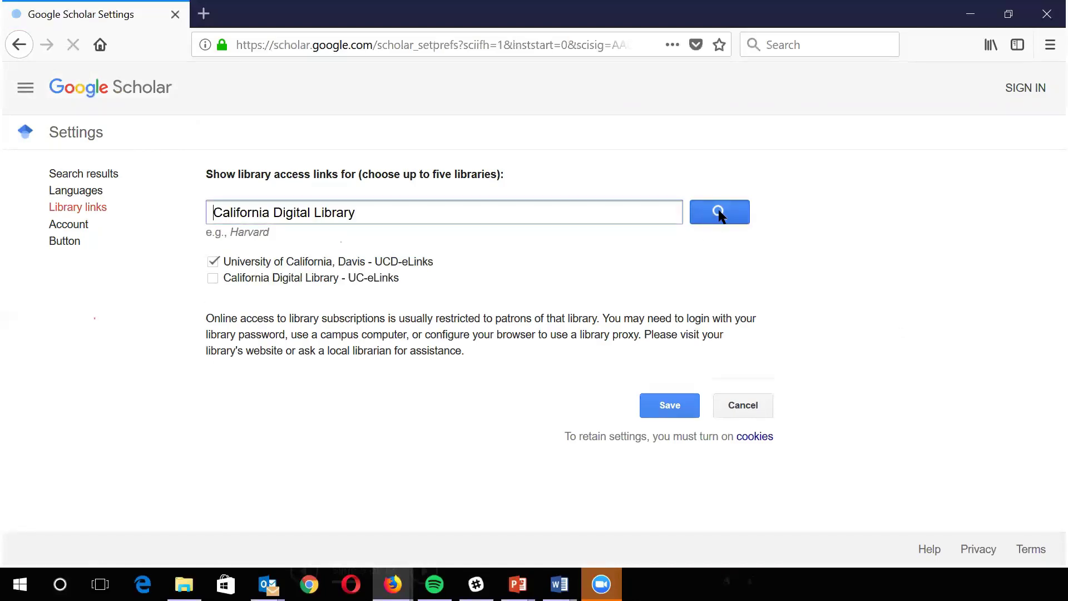
click(213, 278)
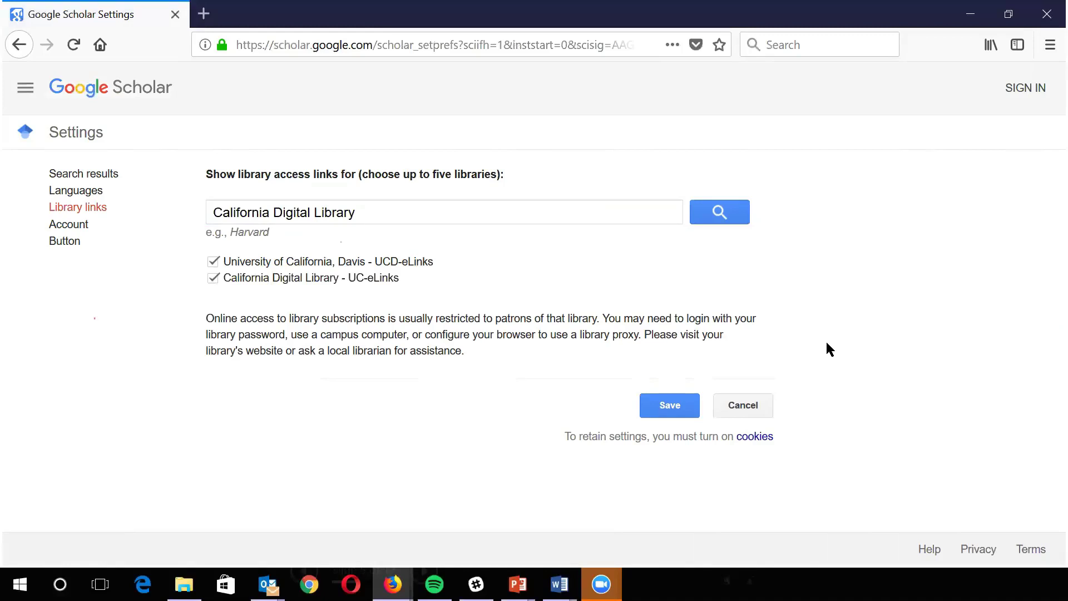
click(671, 404)
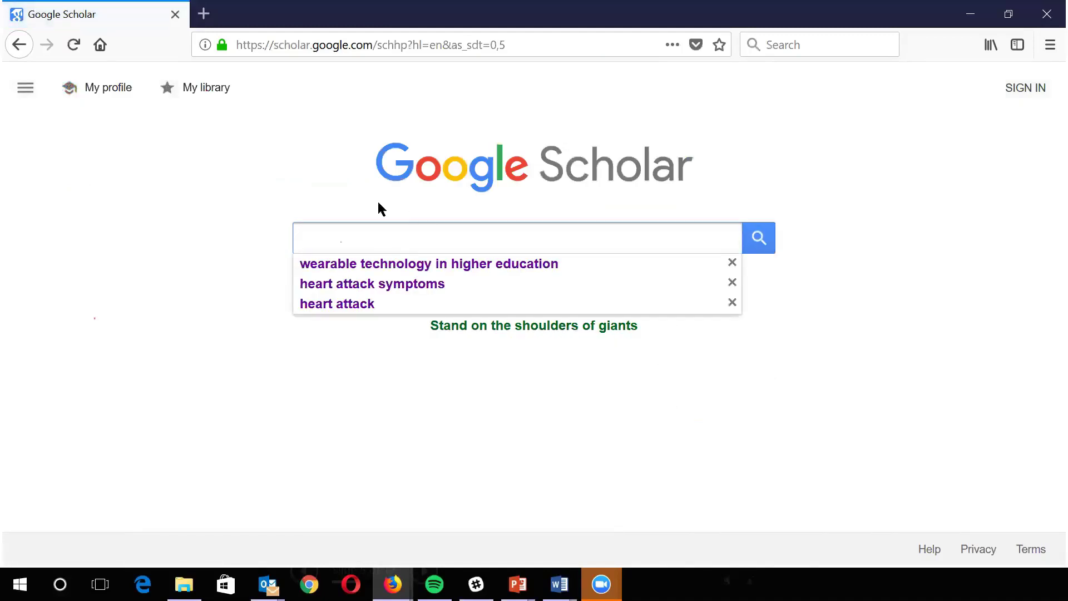
Search the articles for "wearable technology"
text(war)
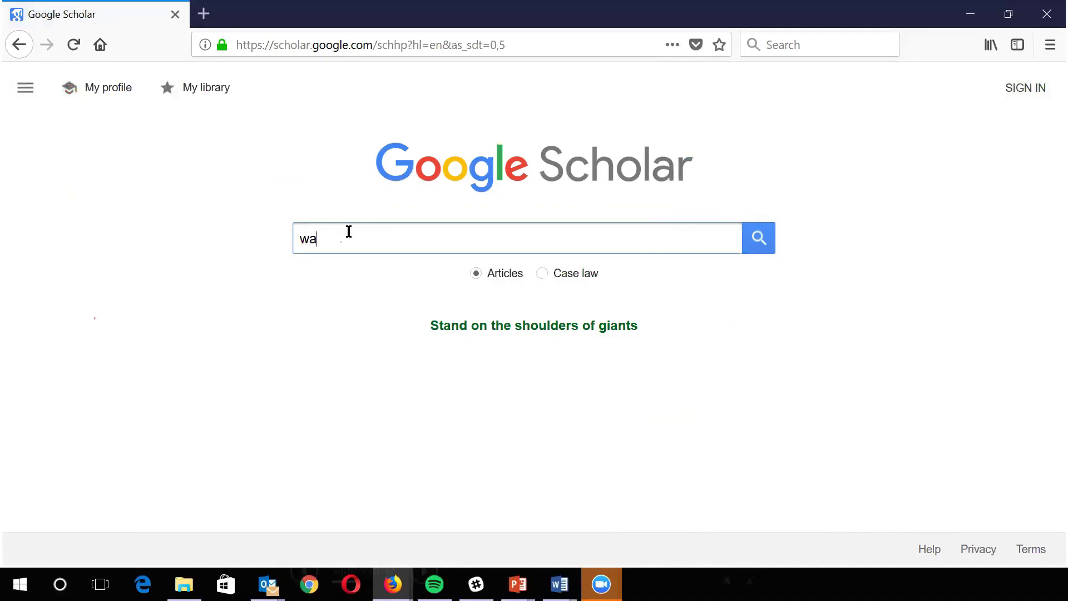
key(BackSpace)
key(BackSpace)
text(ear)
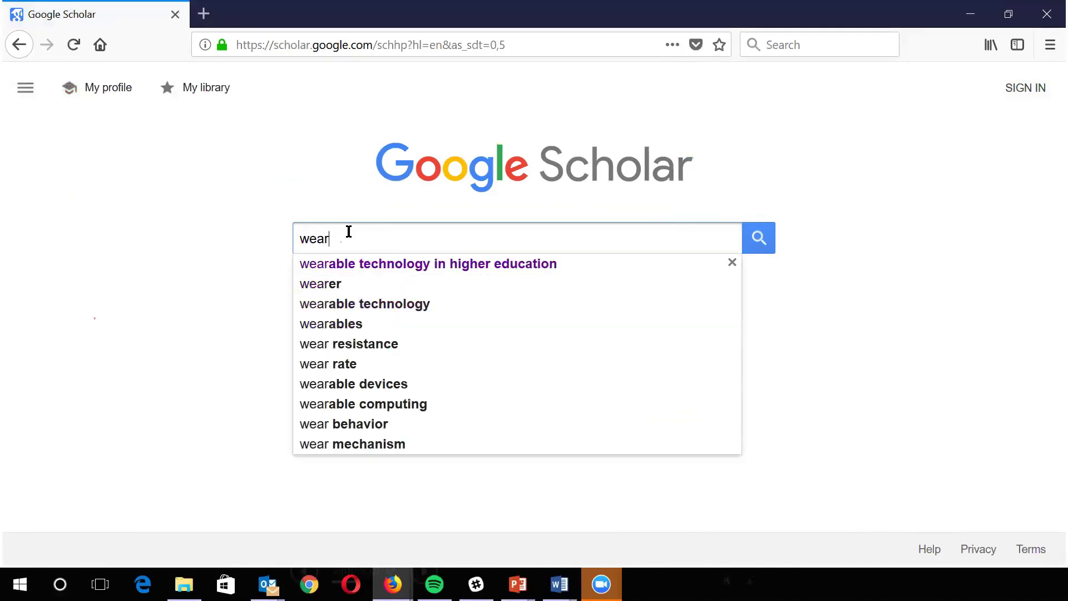
text(able t)
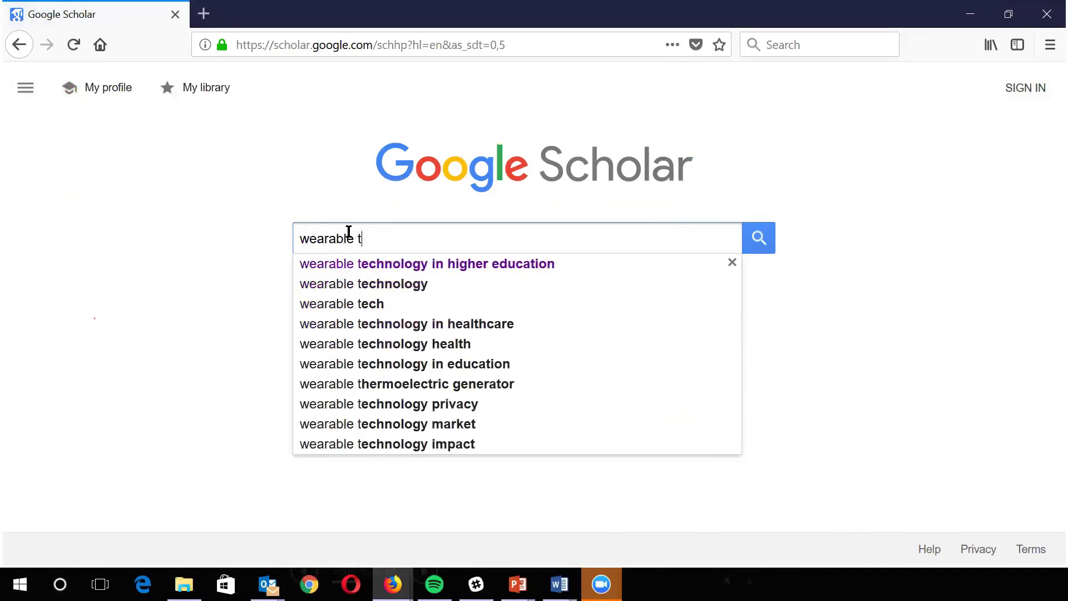
text(echnologl)
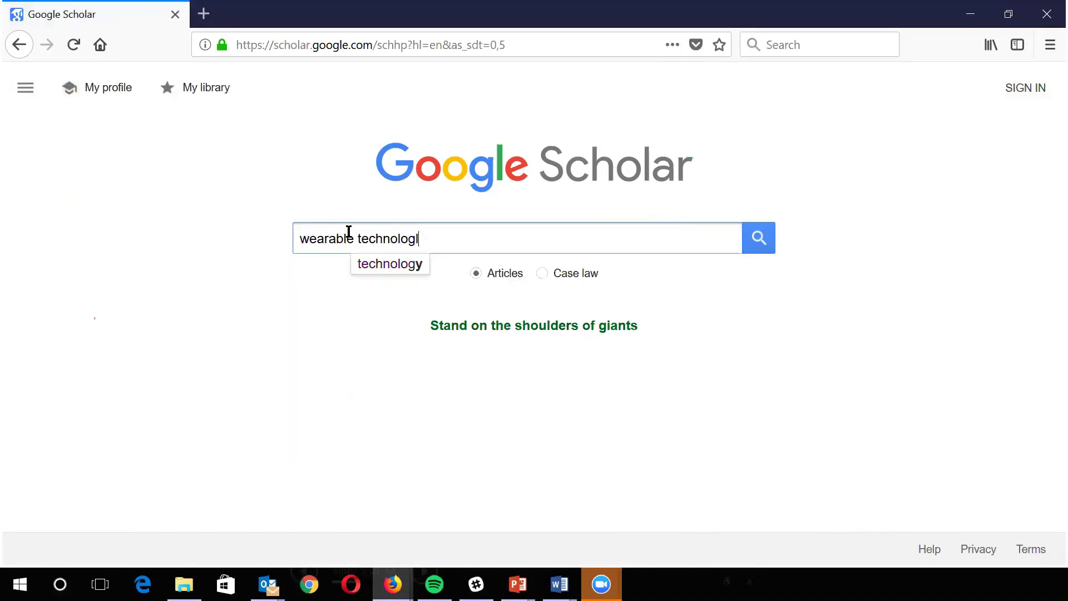
key(BackSpace)
text(y)
key(Return)
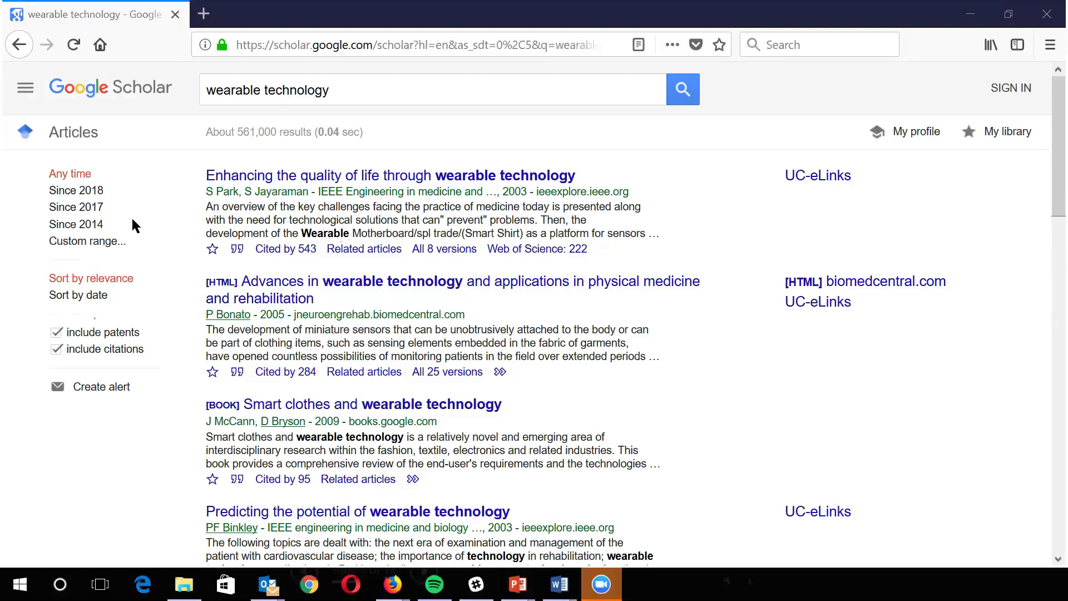
Examine the wearable technology results, including their full-text and UC-eLinks access links, cited-by links and related articles
scroll(132, 228, down, 2)
scroll(867, 277, up, 2)
scroll(882, 332, down, 6)
scroll(711, 372, down, 2)
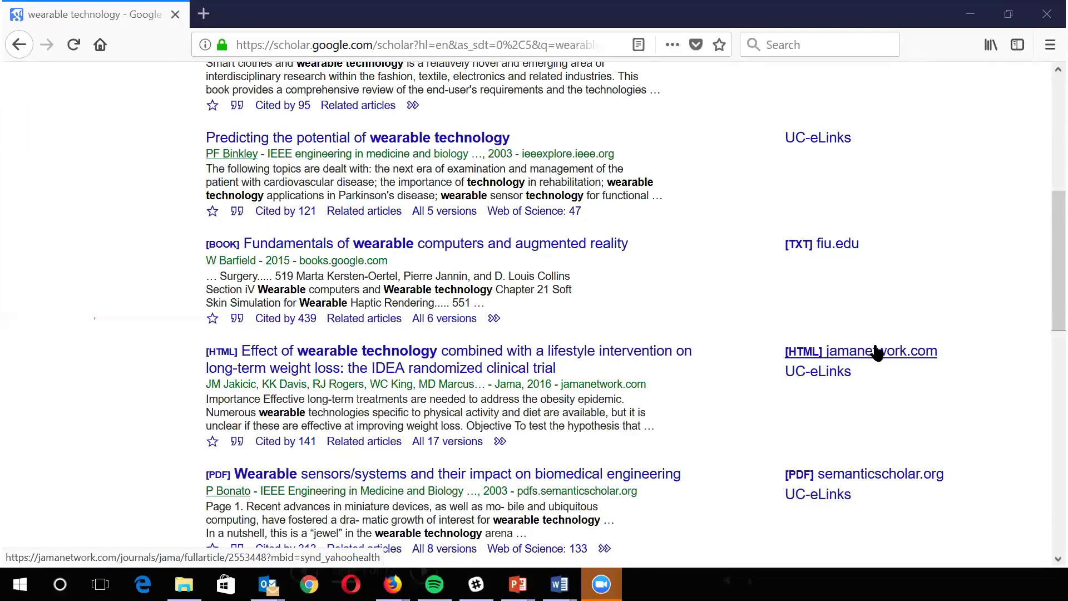
scroll(732, 395, down, 2)
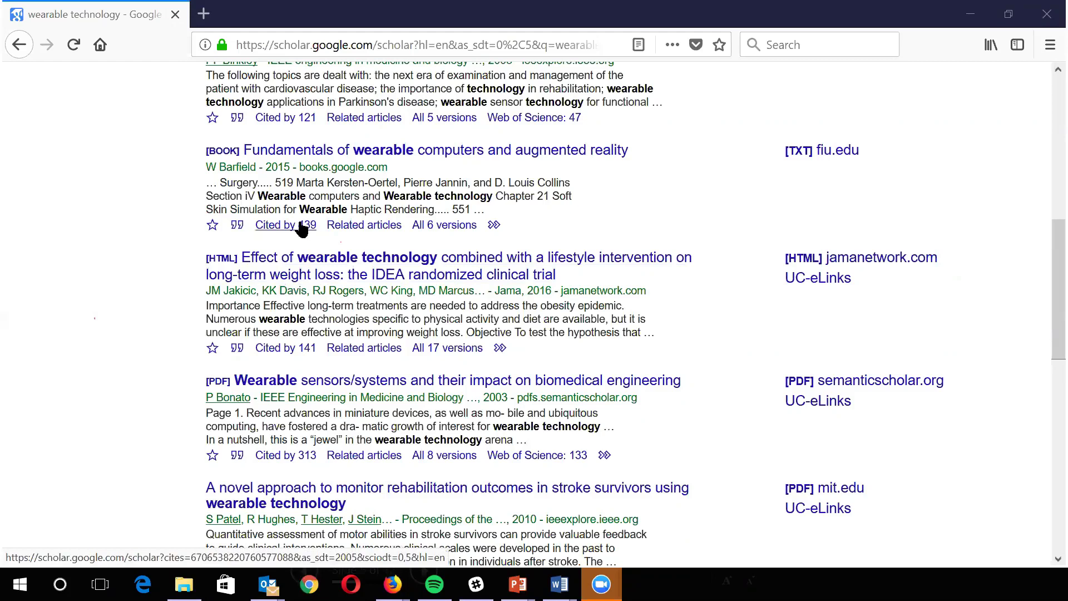
scroll(301, 228, up, 5)
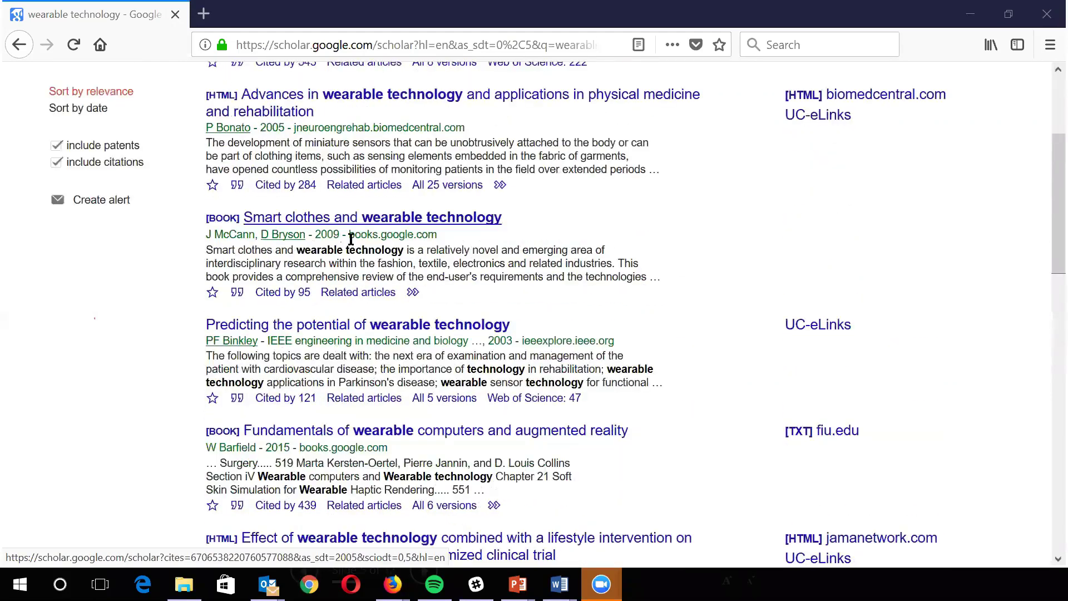
scroll(353, 267, up, 2)
scroll(351, 281, up, 2)
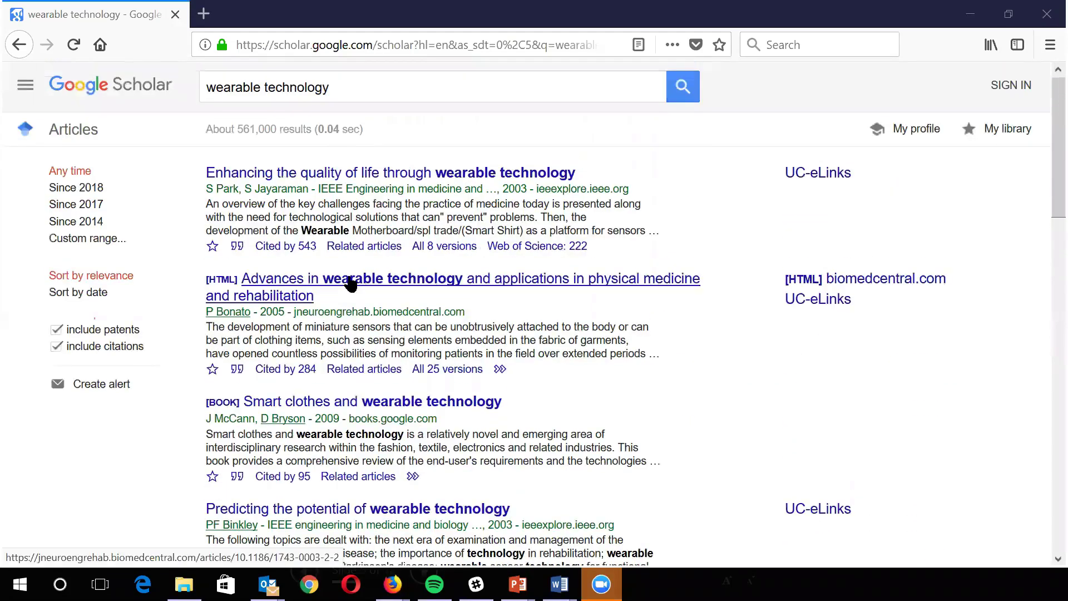
scroll(351, 284, down, 3)
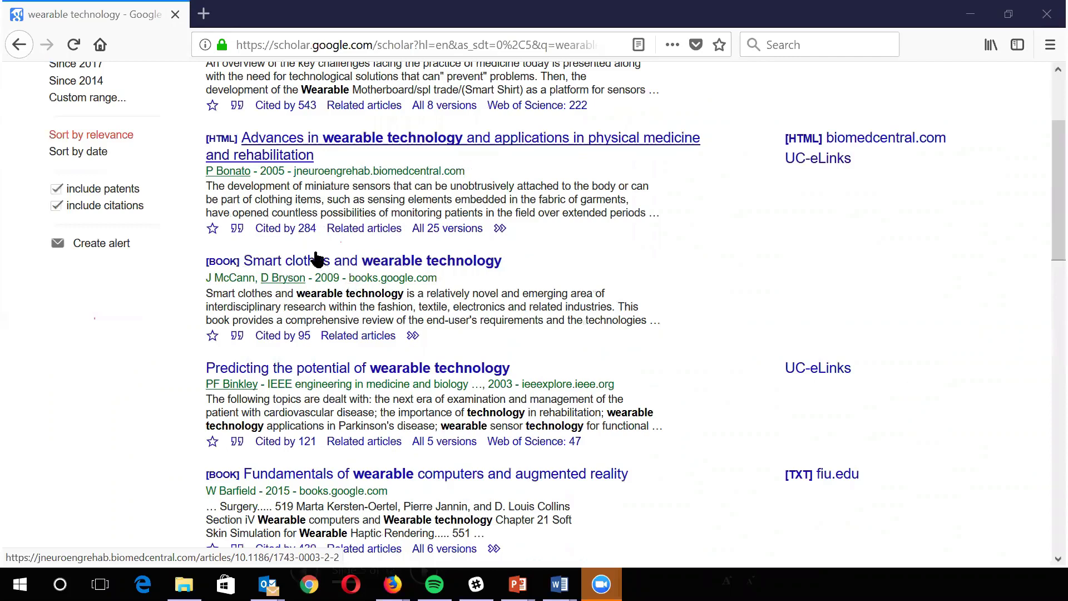
scroll(309, 257, up, 3)
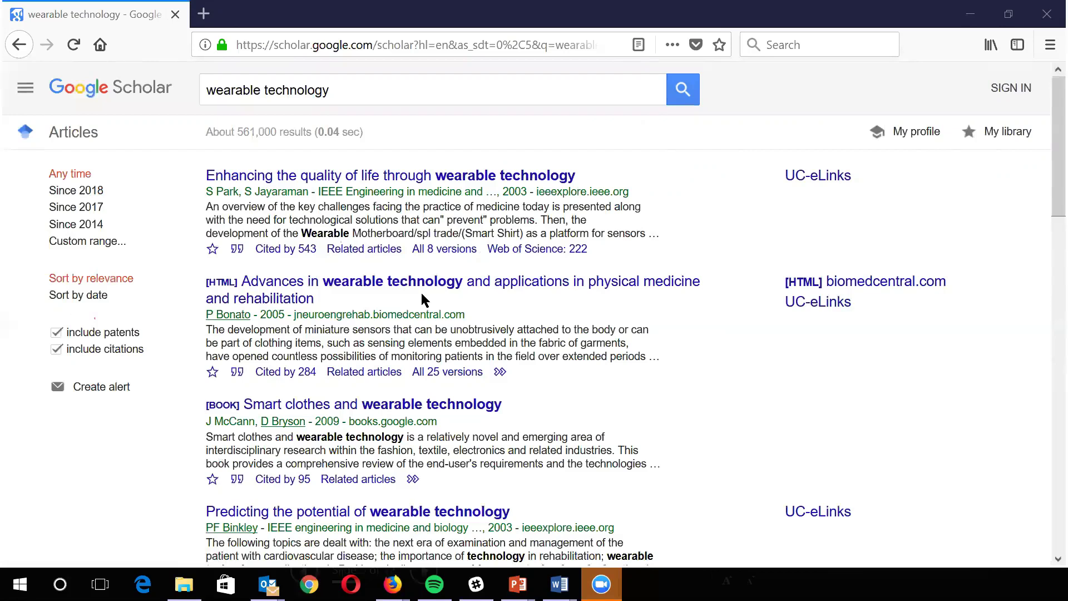
scroll(424, 301, down, 3)
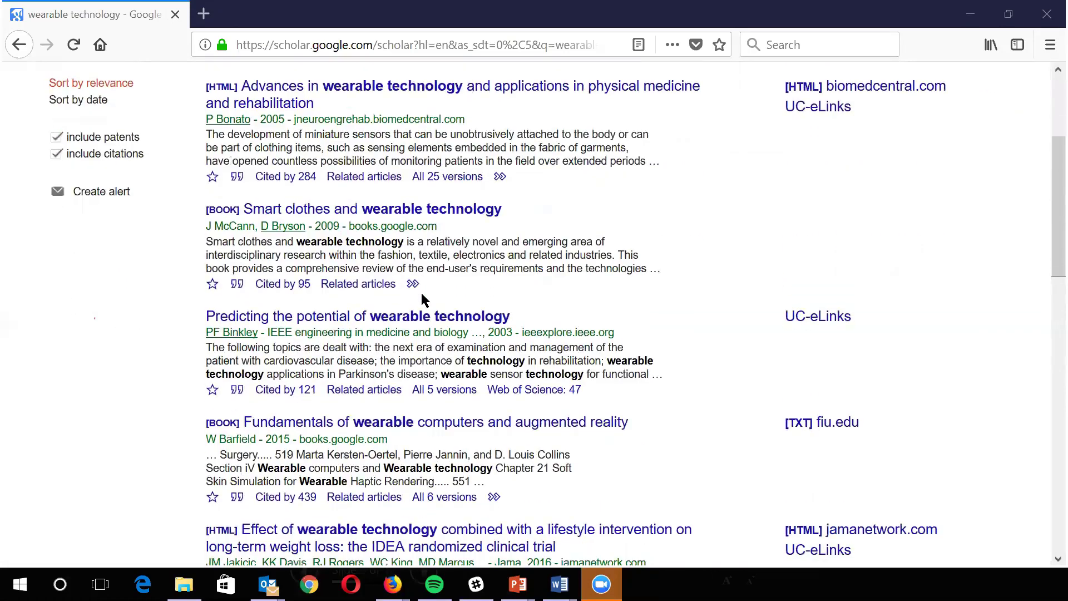
scroll(424, 301, down, 2)
scroll(382, 178, down, 1)
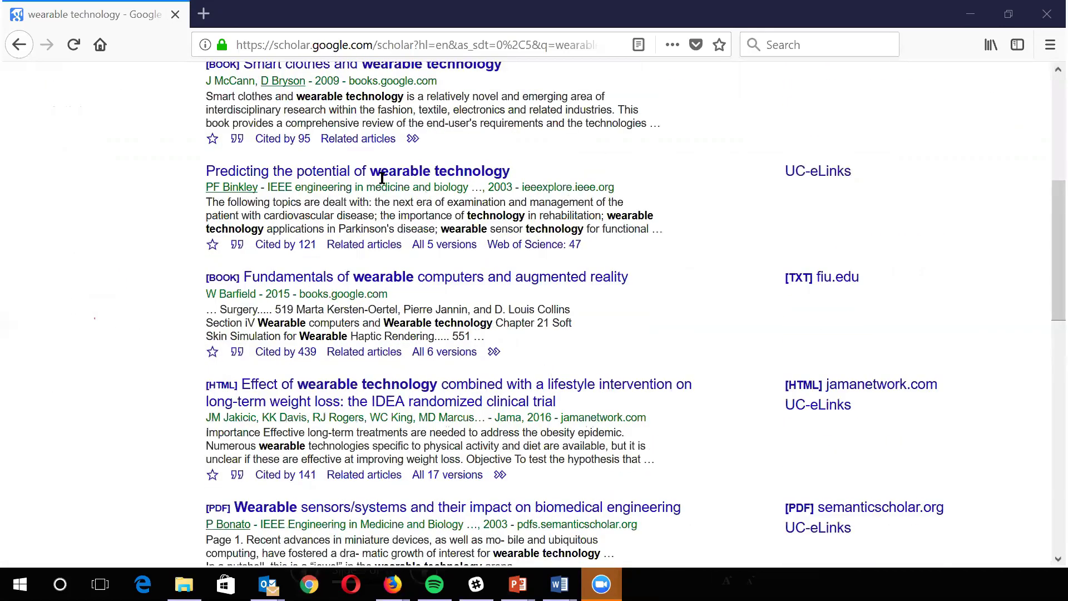
scroll(364, 303, down, 3)
scroll(309, 396, down, 2)
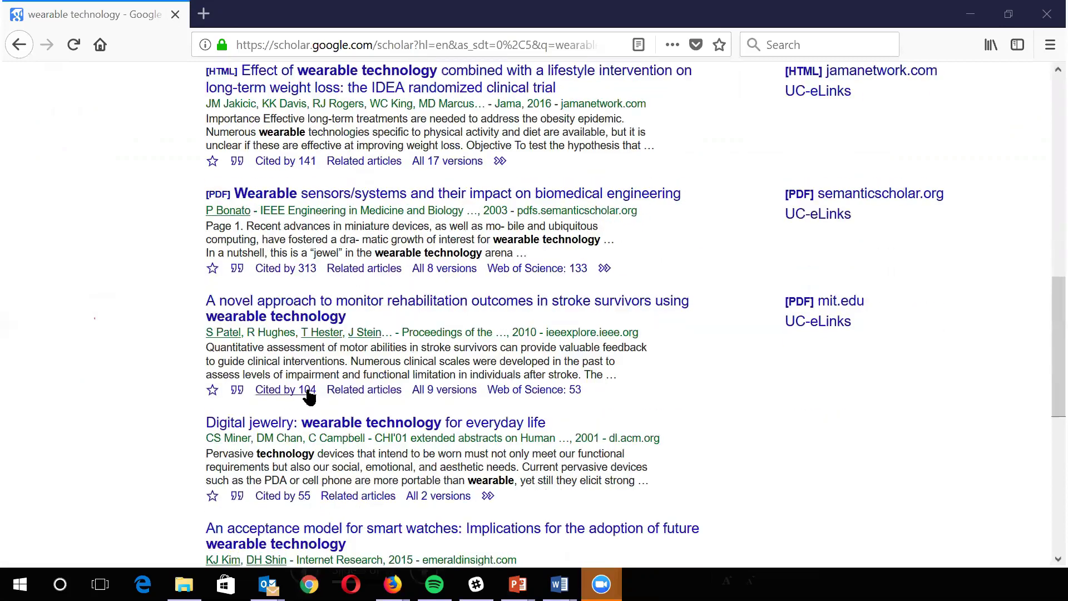
scroll(416, 395, down, 2)
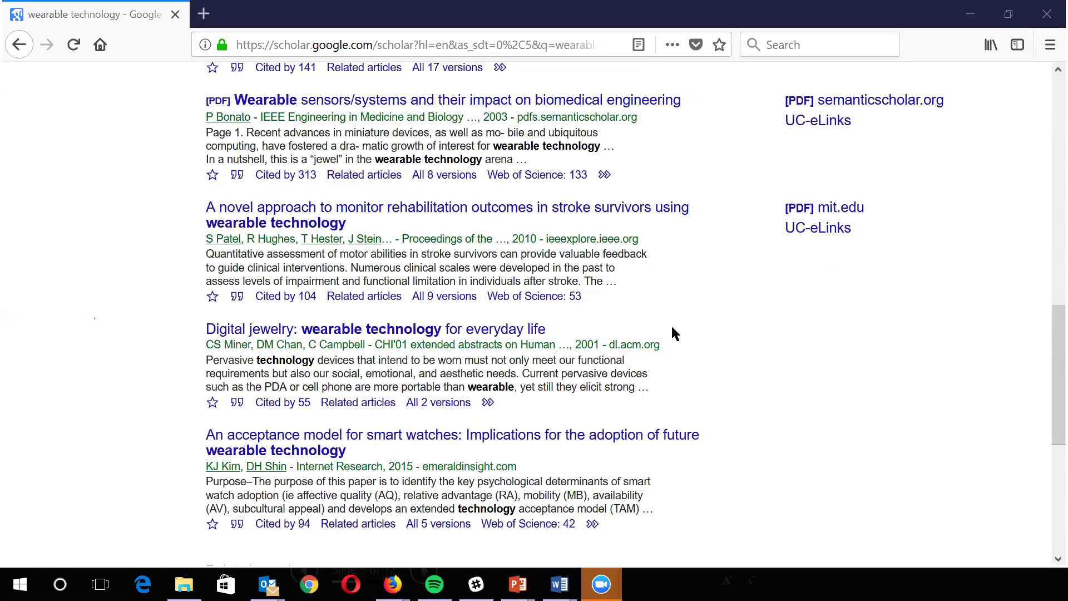
scroll(662, 350, up, 10)
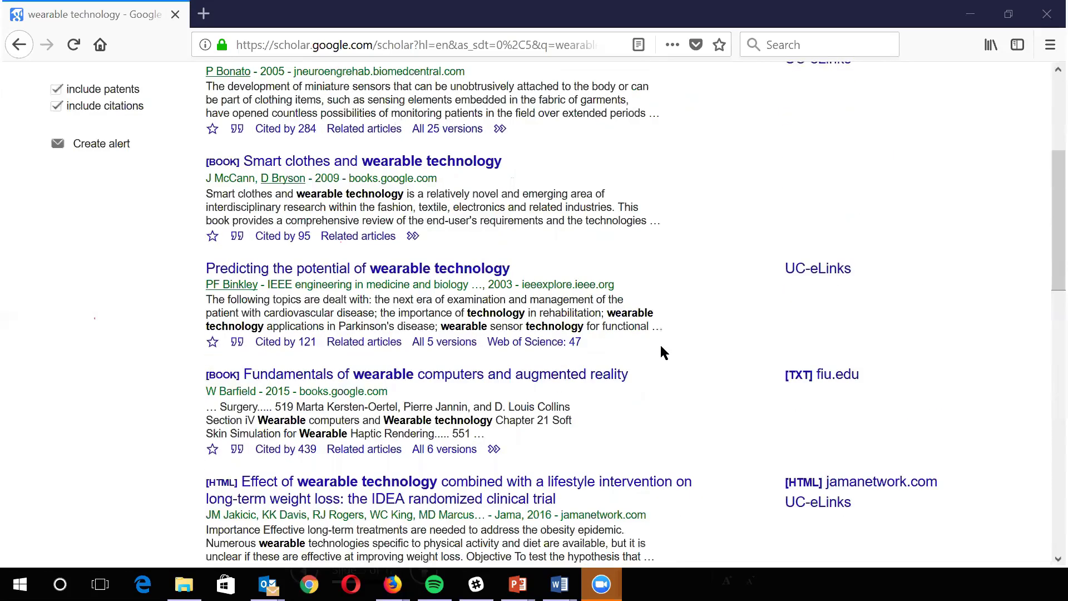
scroll(81, 245, up, 4)
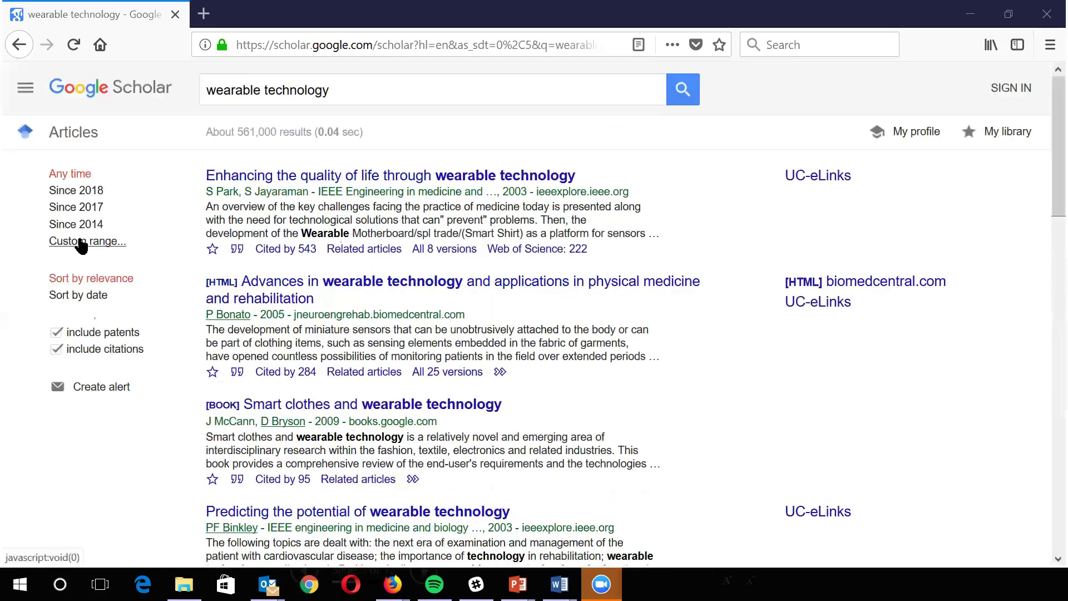
Show the custom date range filter for the wearable technology results, and open the Scholar settings
click(81, 244)
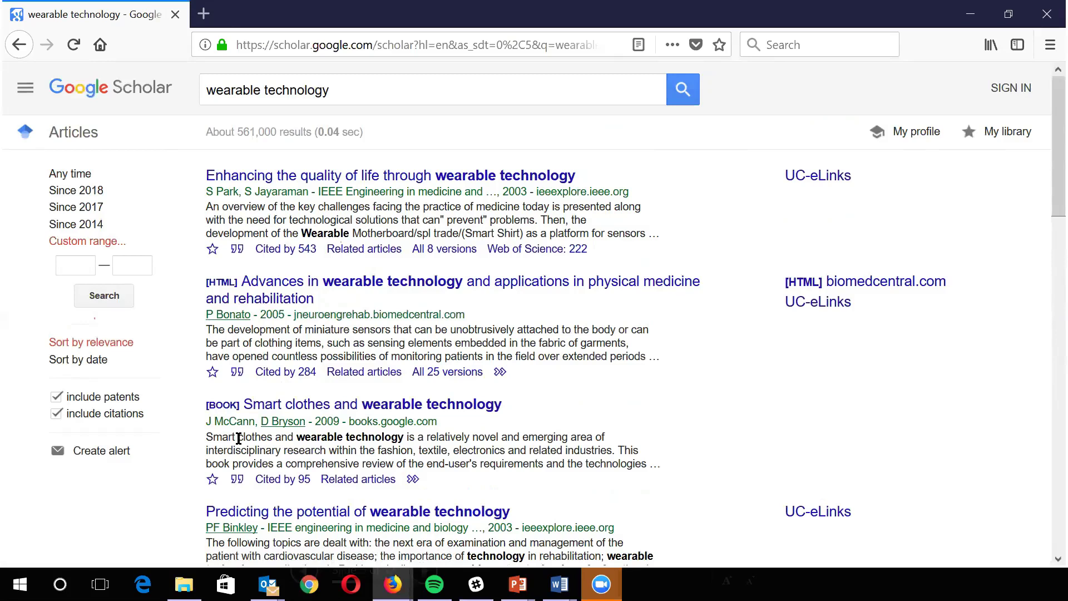
click(25, 88)
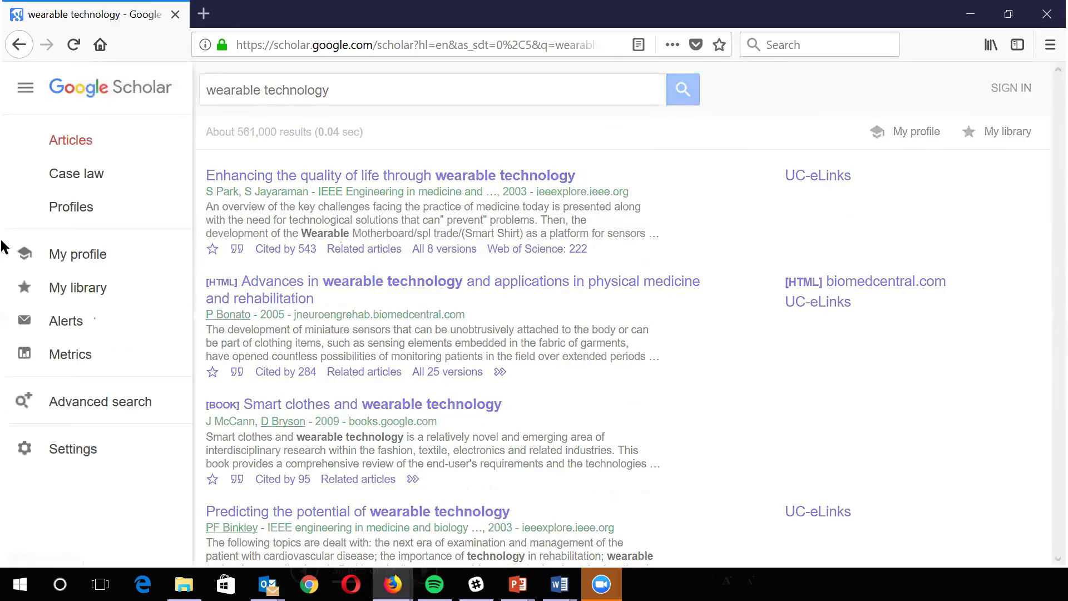
click(59, 453)
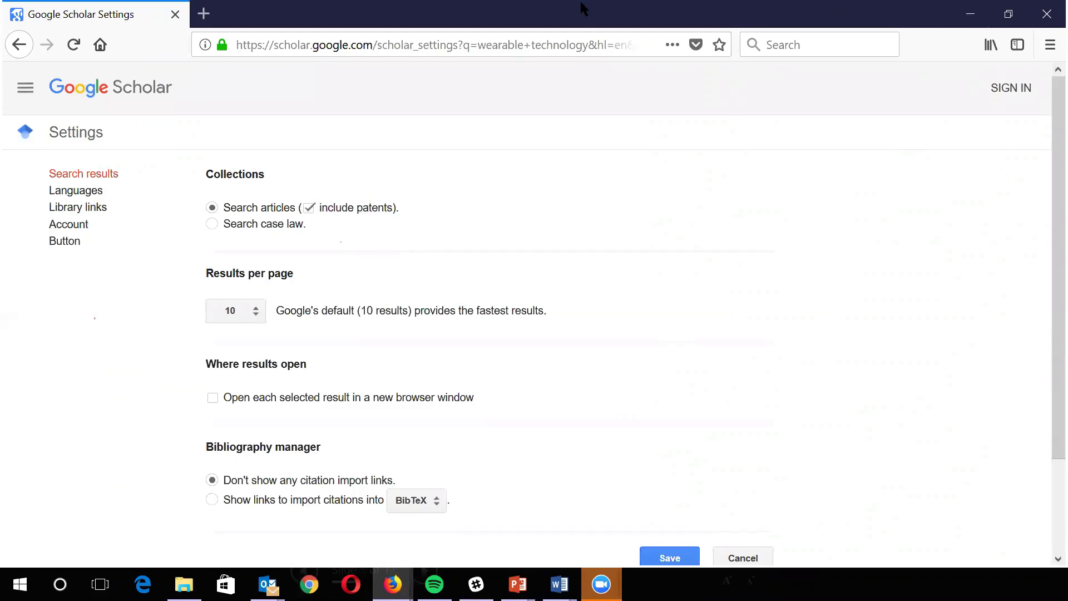
Switch to the PowerPoint slide show and advance to the Connect From Off Campus VPN slide
key(alt+Tab)
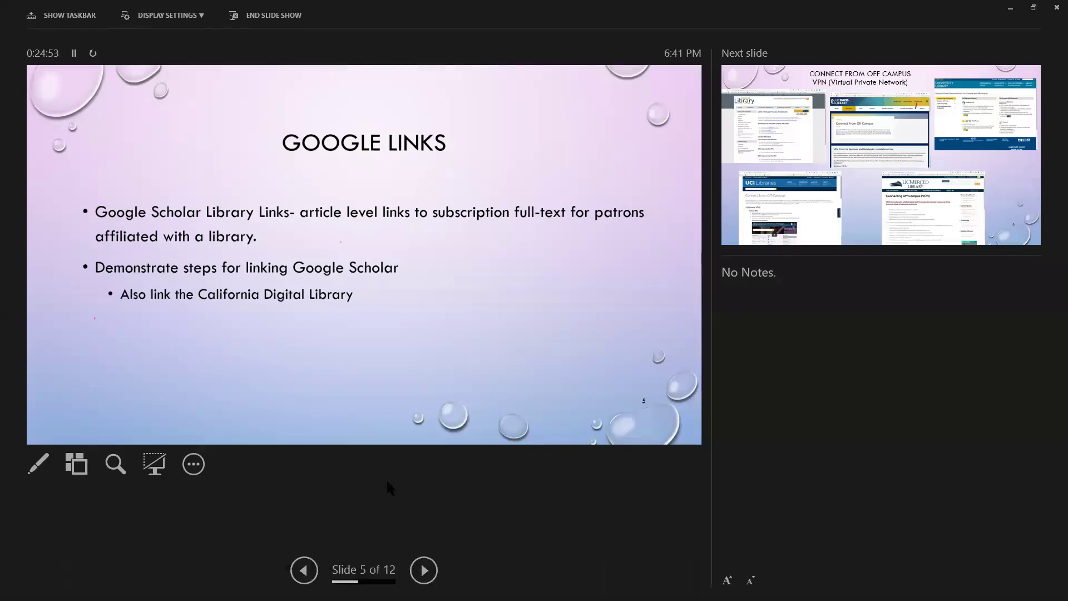
click(424, 571)
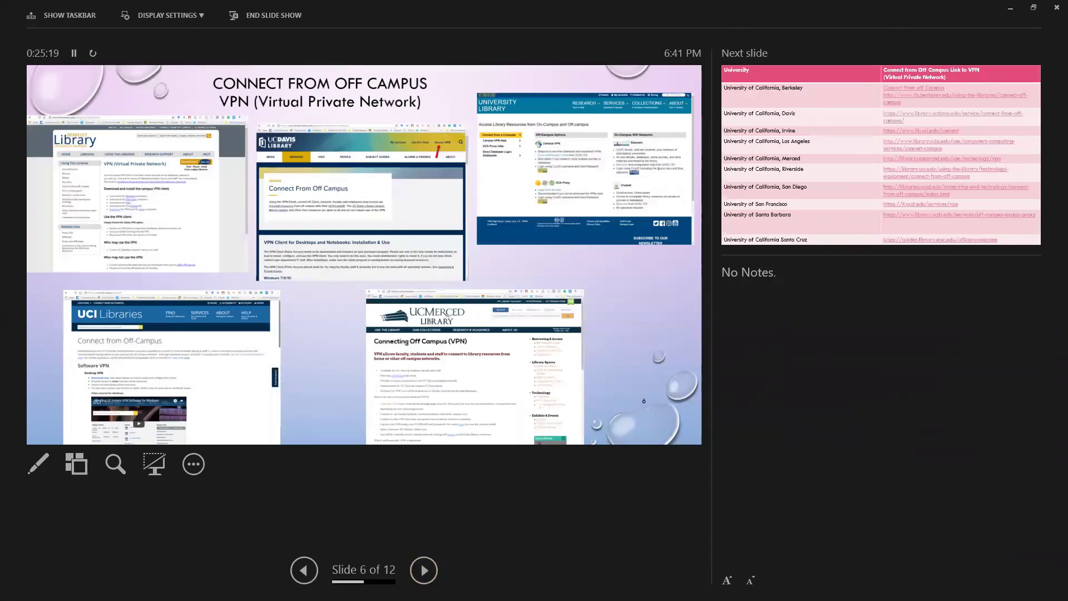
Switch to Firefox, load library.ucdavis.edu in a new tab and view the VPN client options on its Connect From Off Campus page
key(alt+Tab)
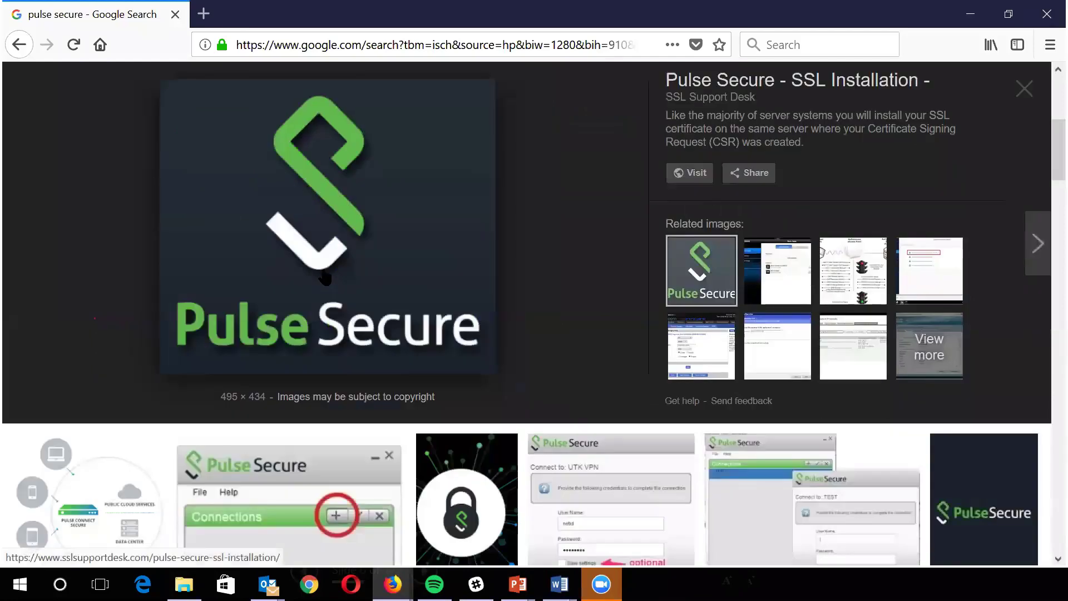
click(204, 14)
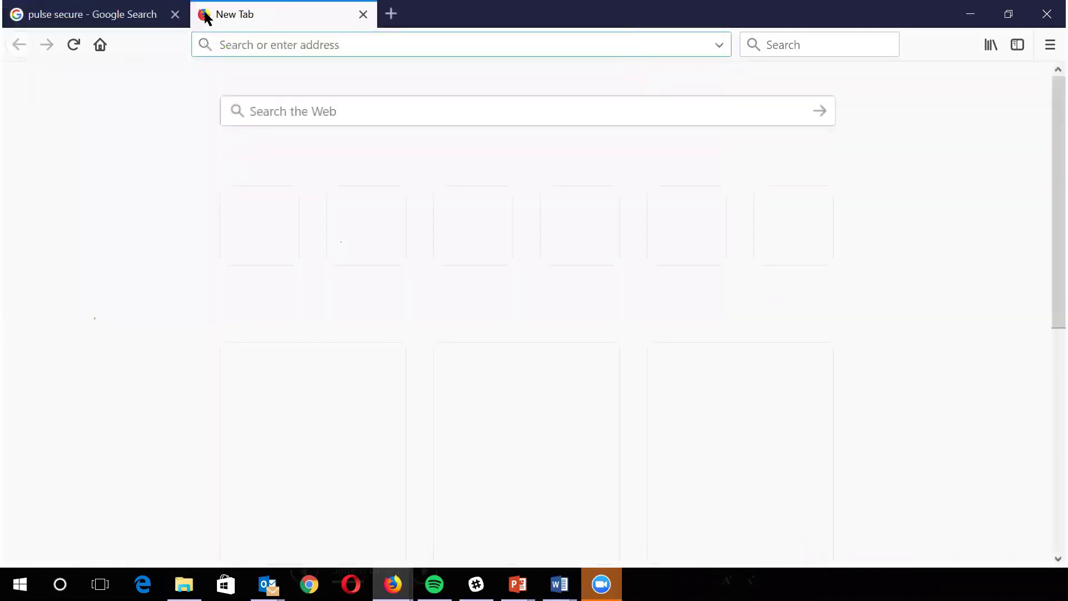
text(library.ucdavis.edu)
key(Return)
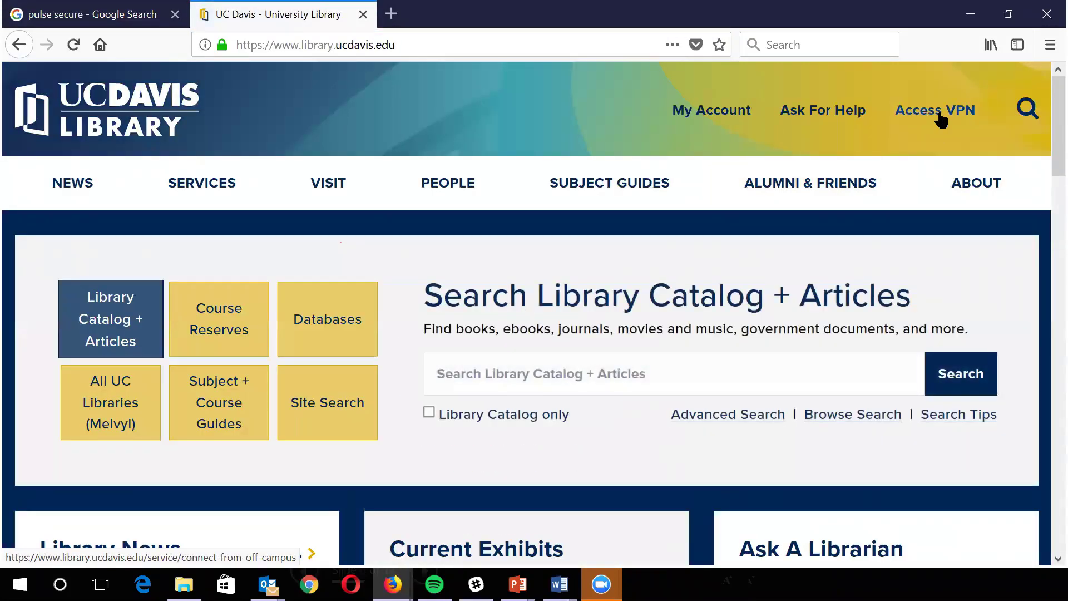
click(940, 118)
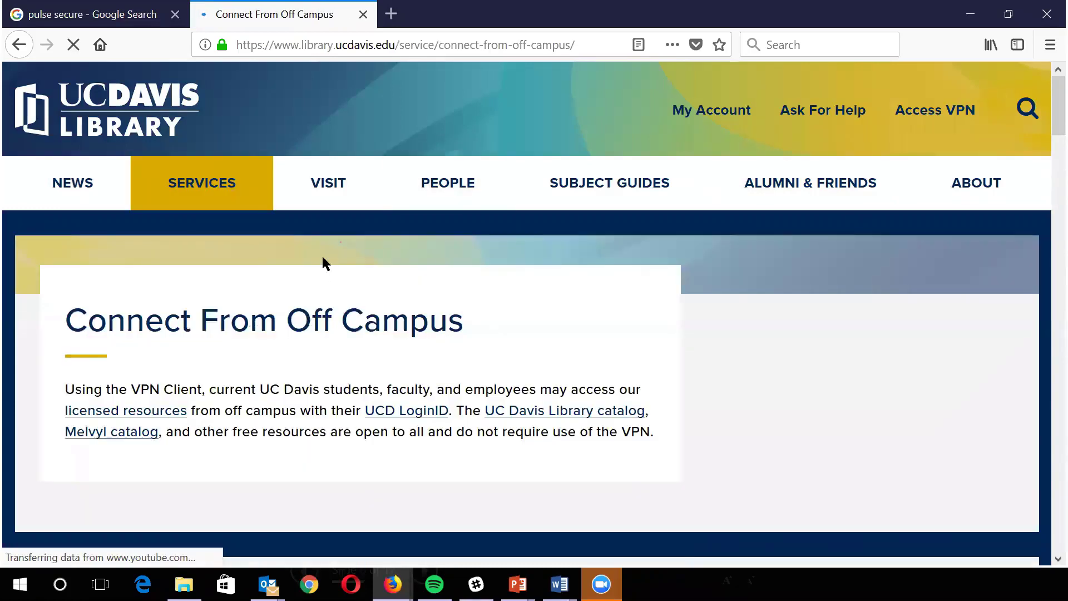
scroll(323, 259, down, 10)
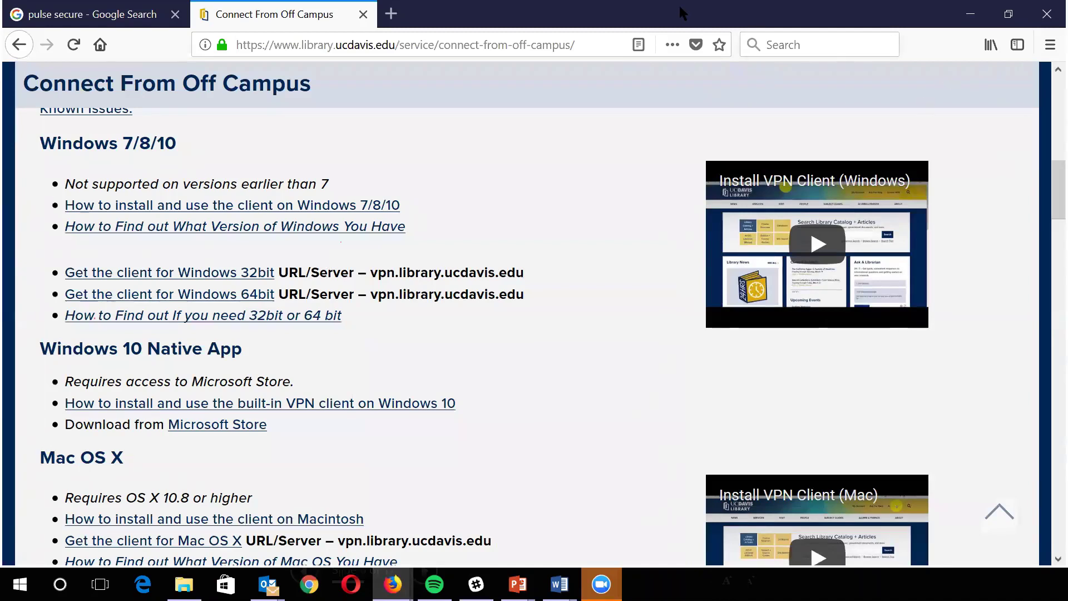
Return to the PowerPoint slide show and advance past the campus VPN links to the Subject Guides / LibGuides Recommended Databases slide
click(970, 14)
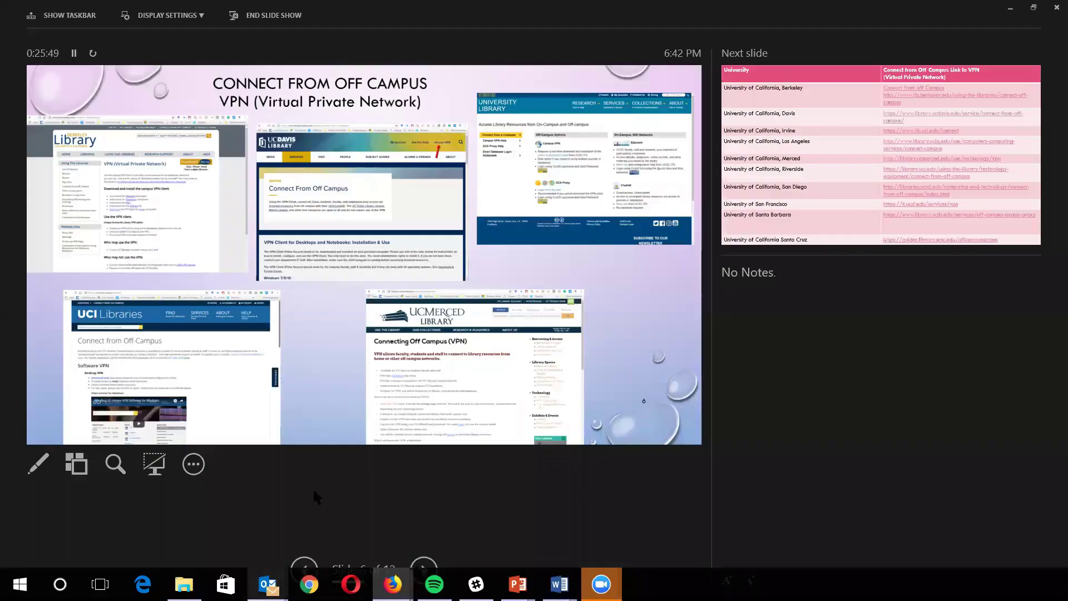
click(423, 571)
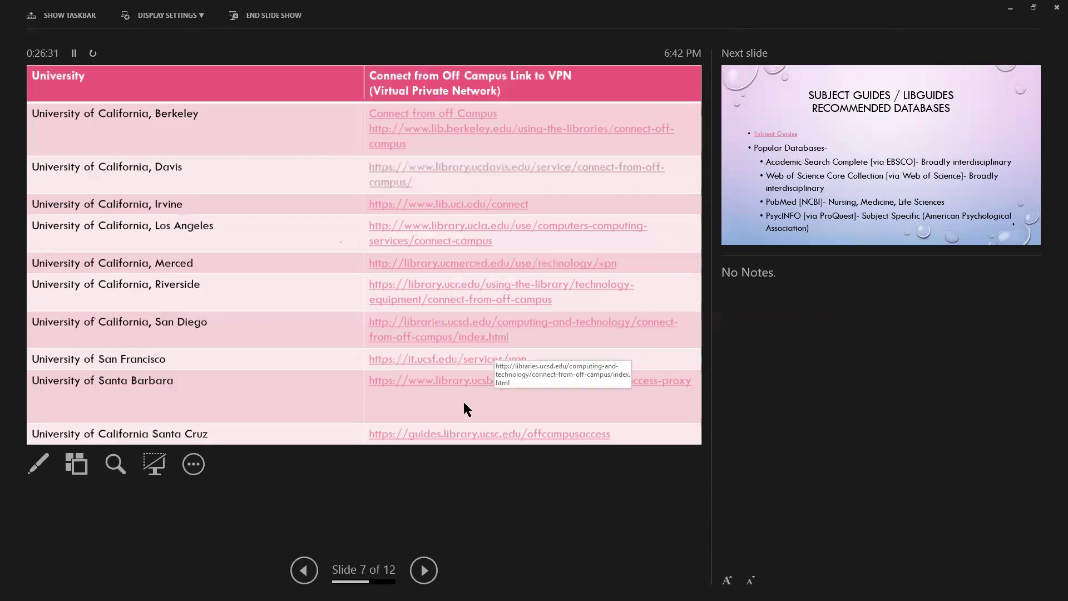
click(424, 571)
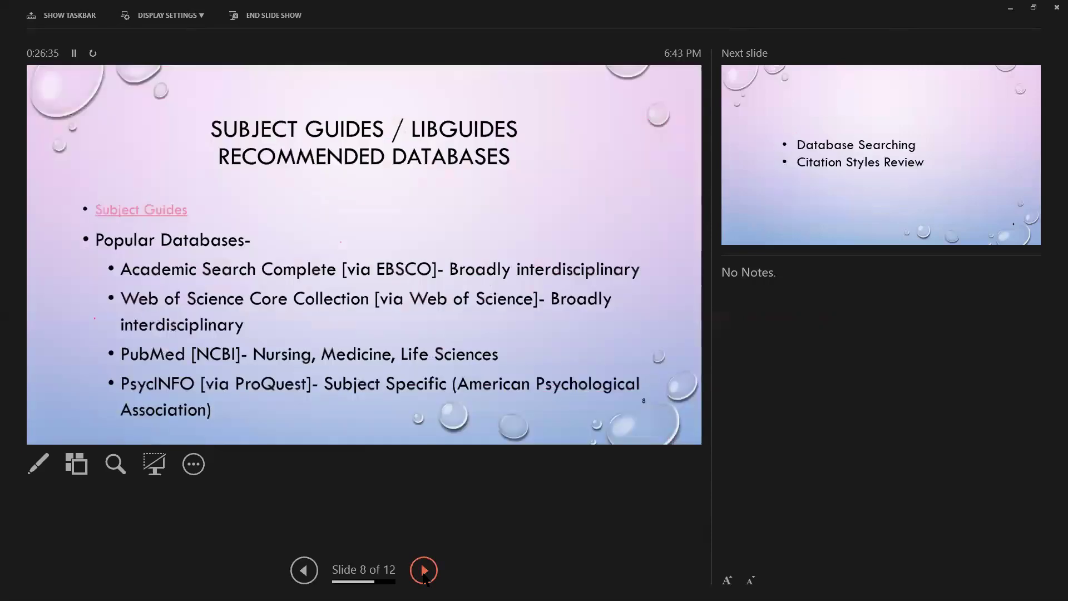
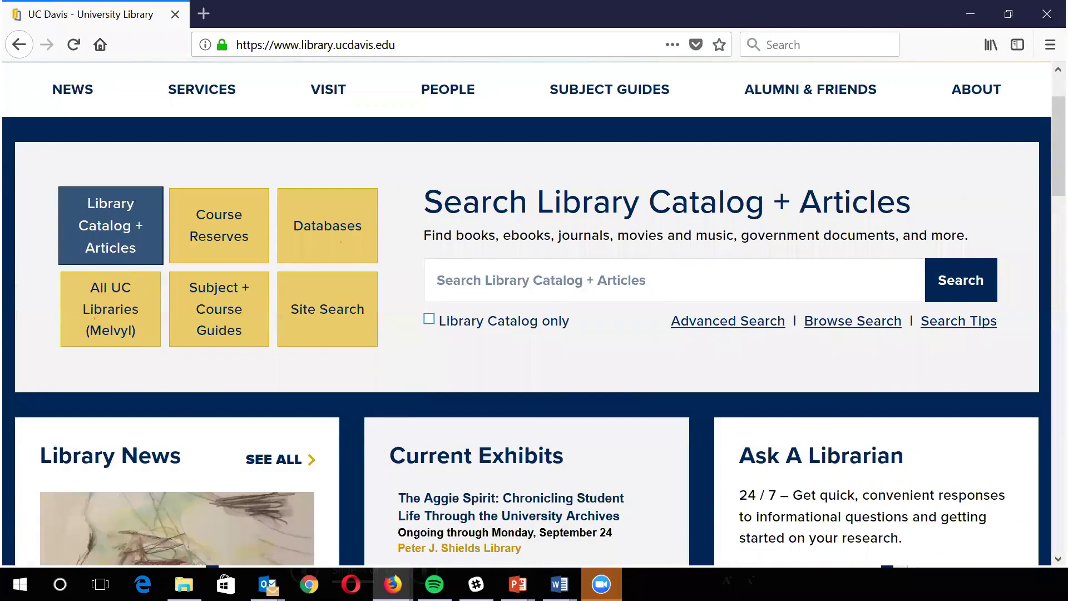
Open the UC Davis Library subject guides and examine the listed subjects, from General & Multidisciplinary Resources through Arts & Humanities
click(204, 317)
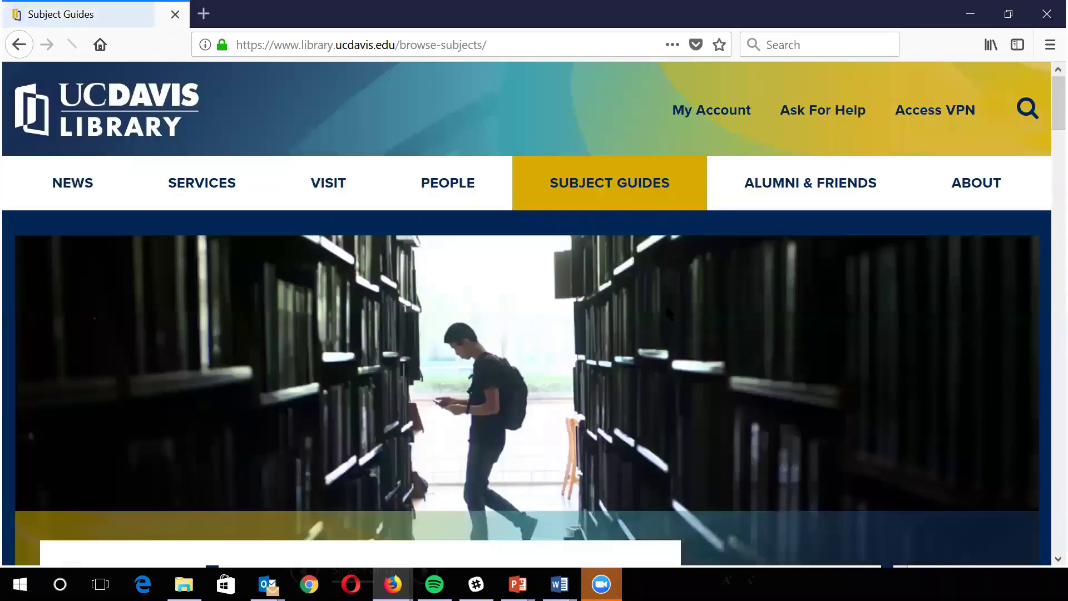
scroll(666, 305, down, 5)
scroll(670, 313, down, 7)
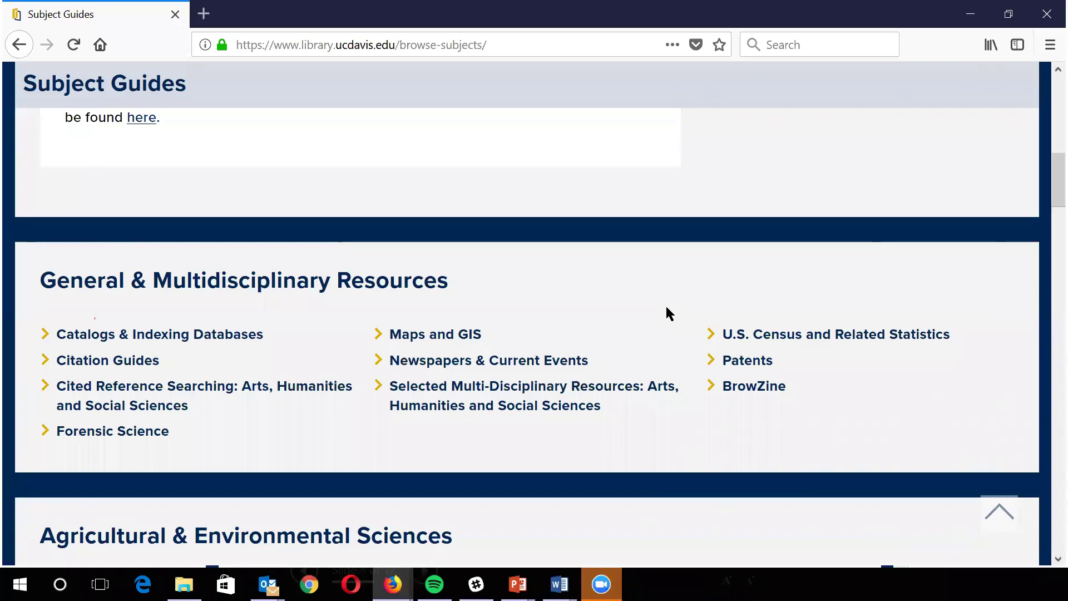
scroll(669, 313, down, 5)
scroll(666, 308, down, 3)
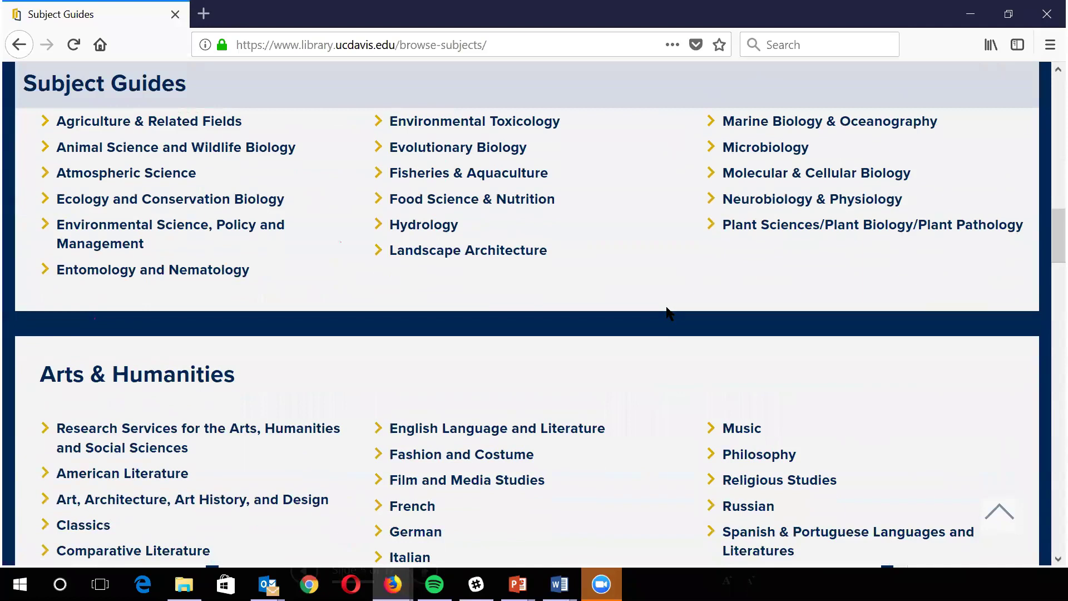
scroll(670, 313, down, 5)
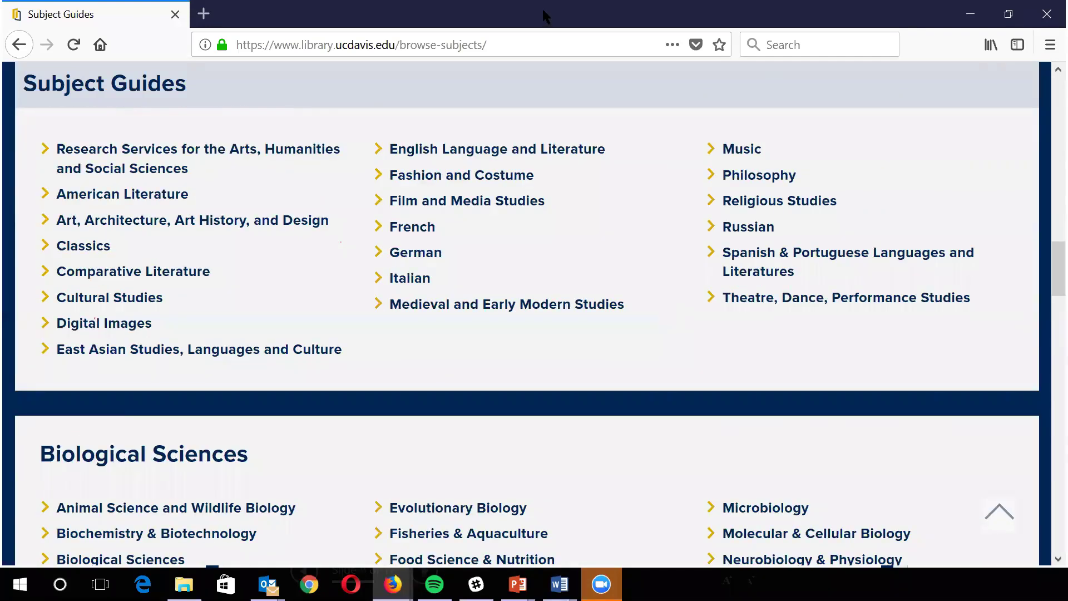
key(alt+Tab)
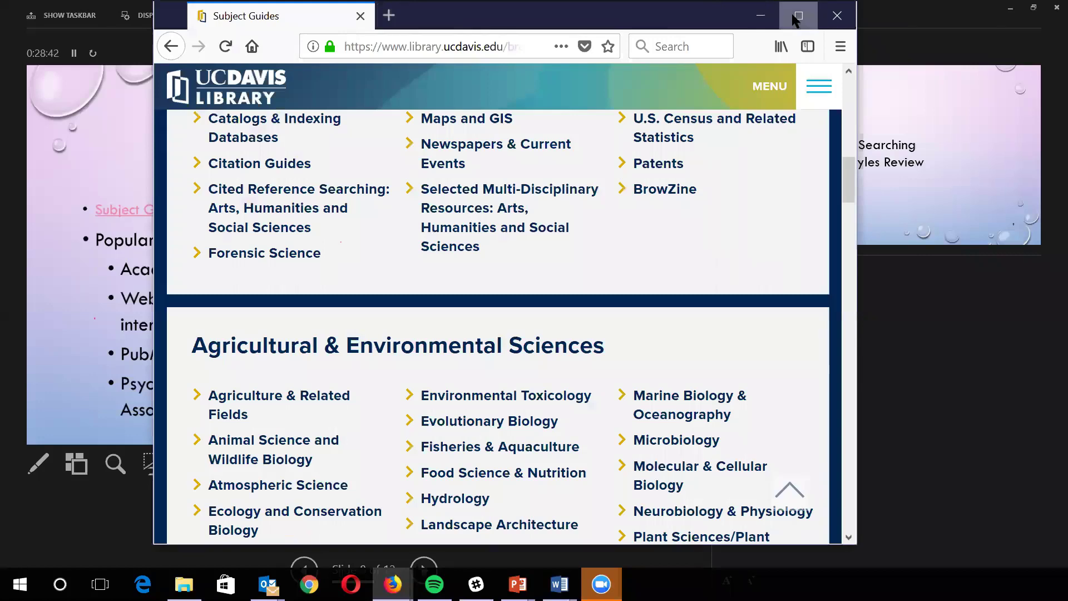
Go to the UC Davis Library home page and search its databases for "academic search complete"
click(798, 16)
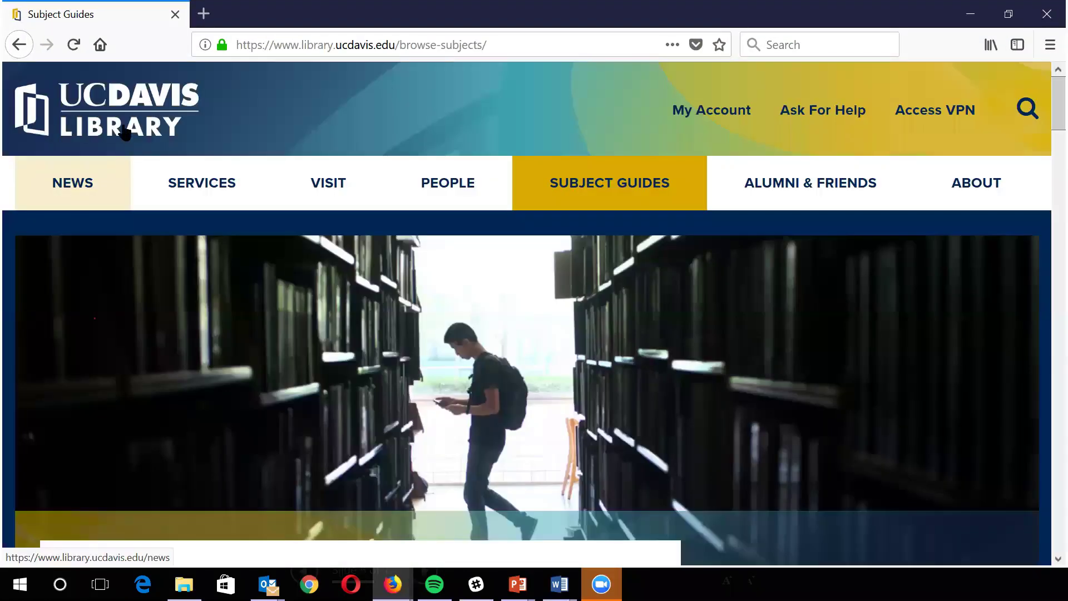
click(120, 127)
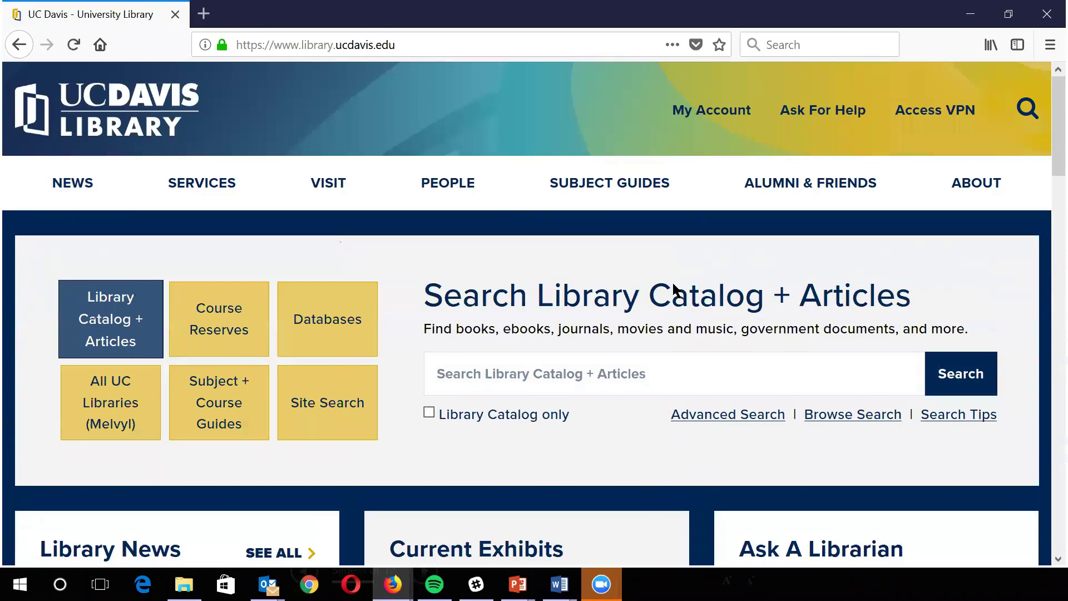
click(323, 335)
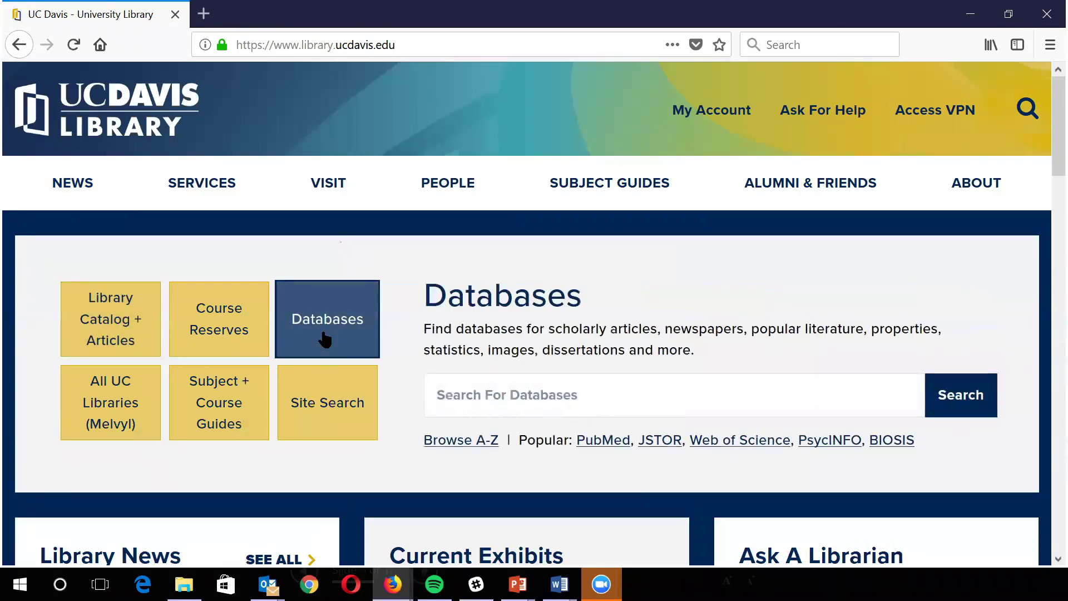
text(academic search complete)
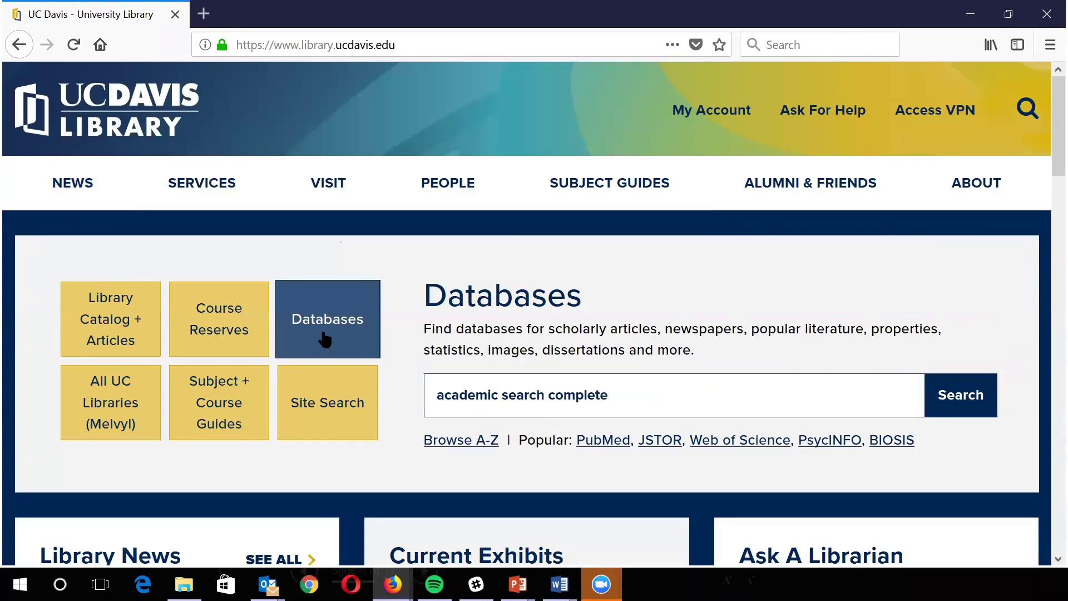
key(Return)
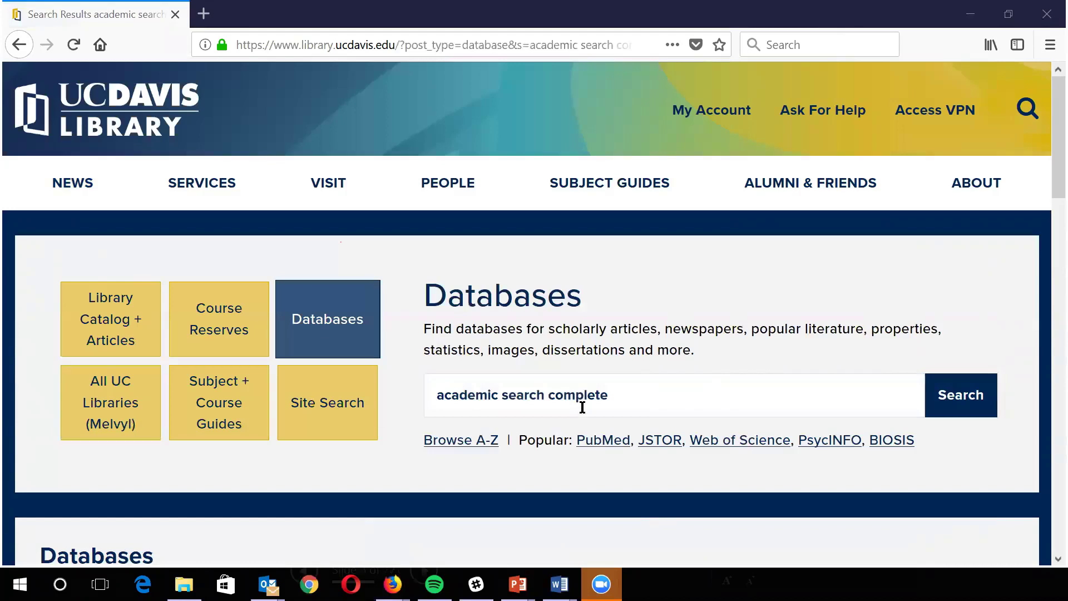
Open the Academic Search Complete [via EBSCO] database from the search results and look over its advanced search options
scroll(582, 406, down, 4)
scroll(582, 407, down, 1)
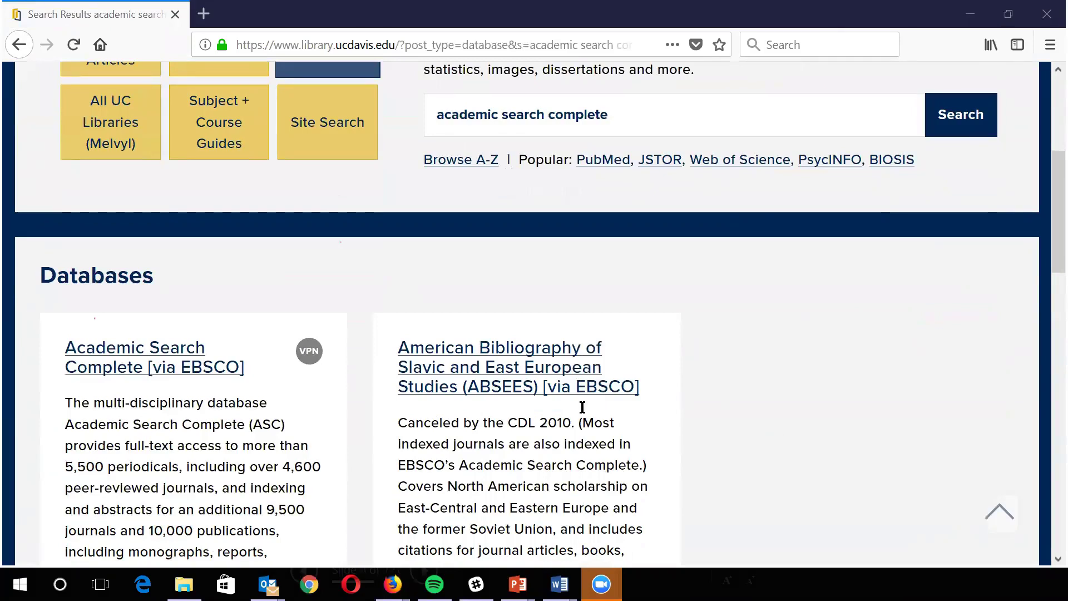
click(145, 366)
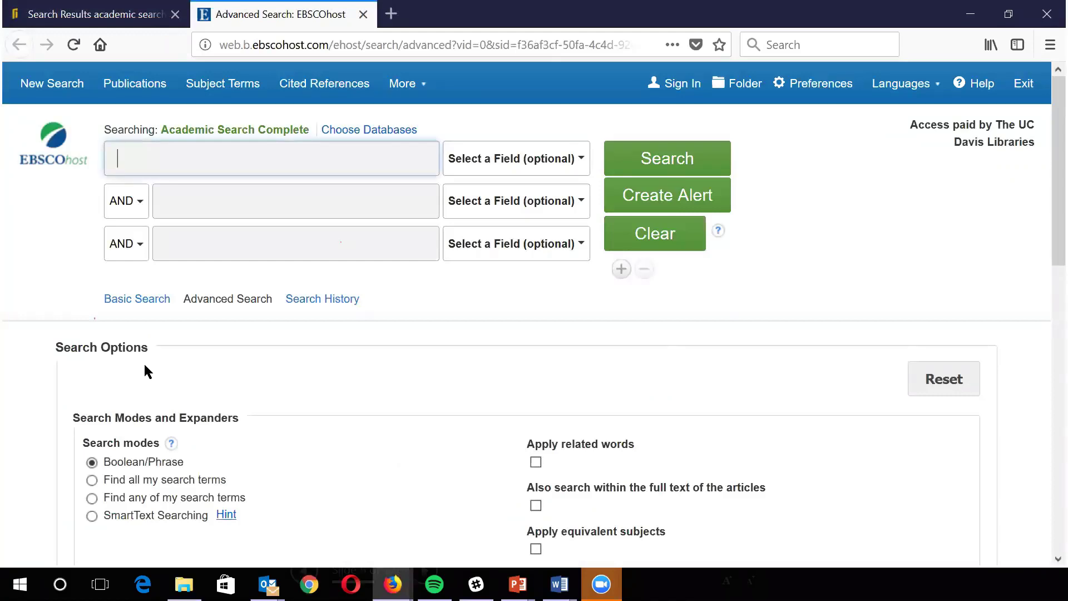
scroll(722, 278, down, 5)
scroll(722, 278, up, 5)
Open the list of EBSCOhost databases that can be searched and read the description of Academic Search Complete
click(392, 131)
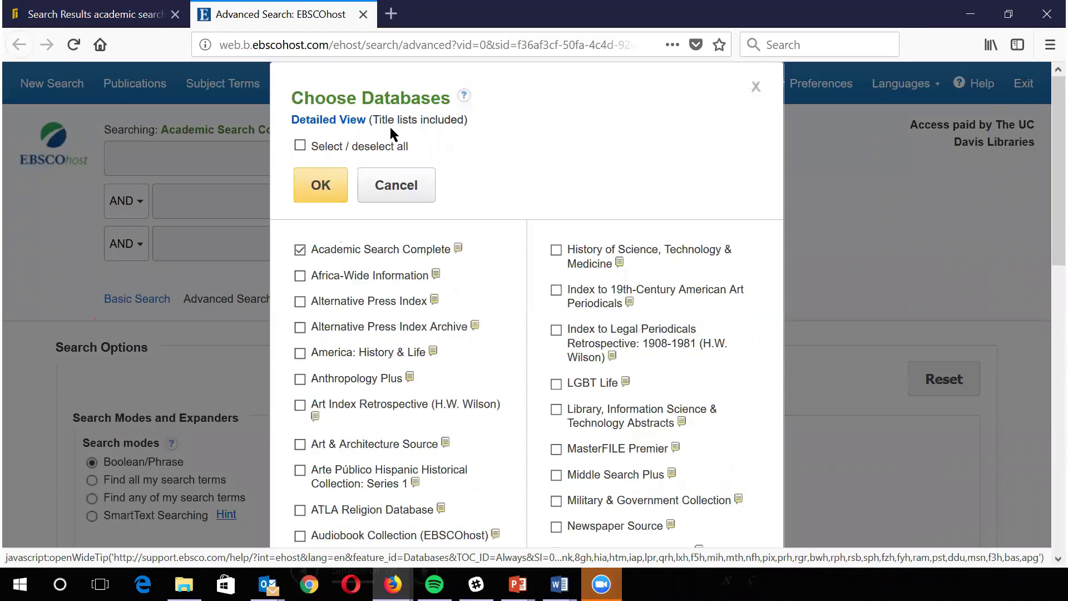
scroll(451, 172, down, 3)
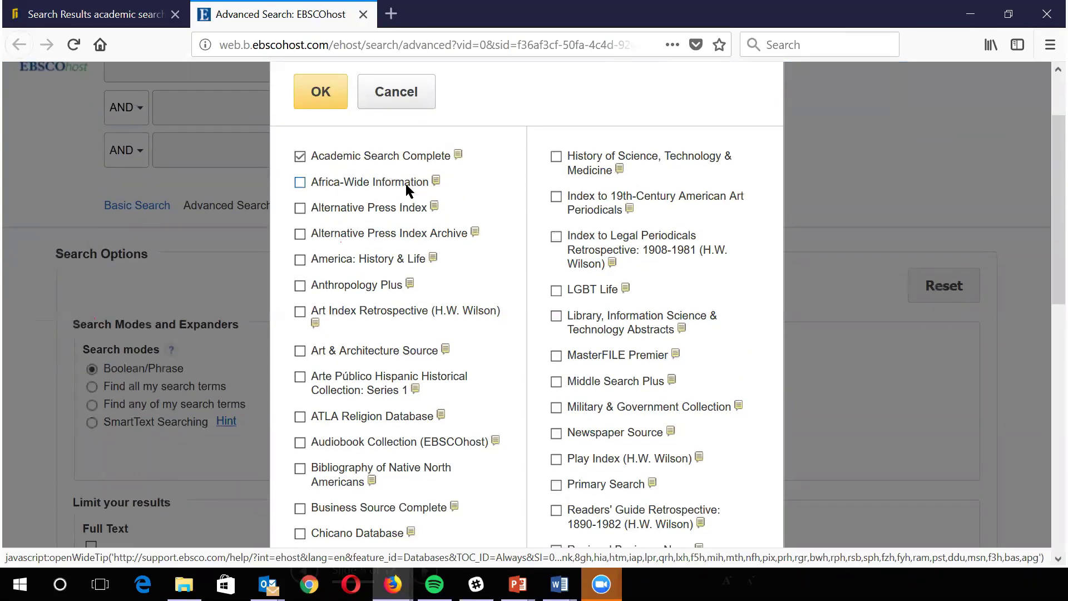
scroll(405, 197, down, 3)
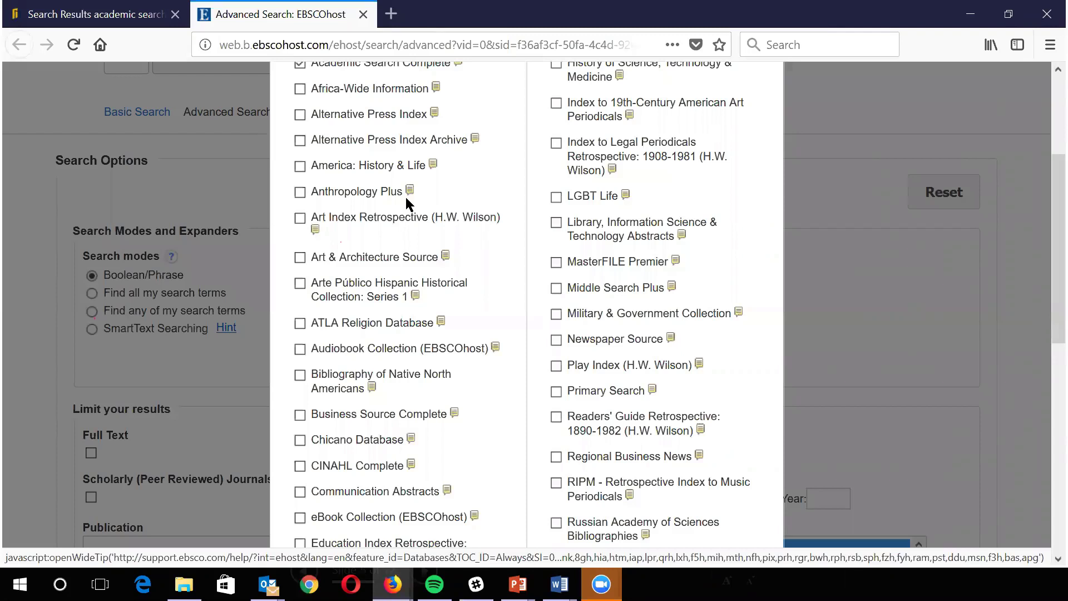
scroll(406, 197, up, 3)
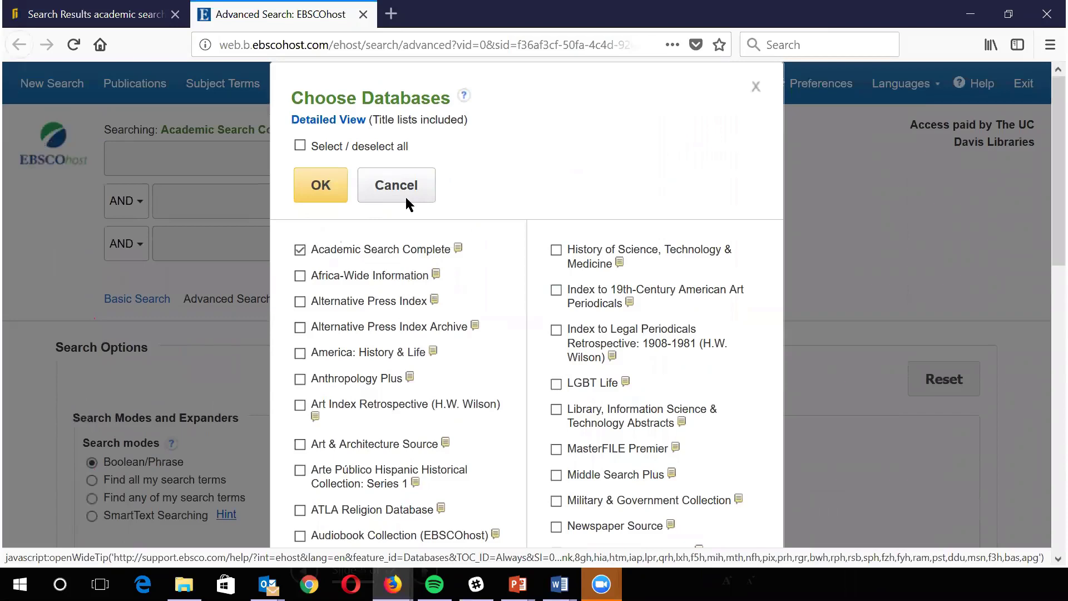
mouse_move(458, 248)
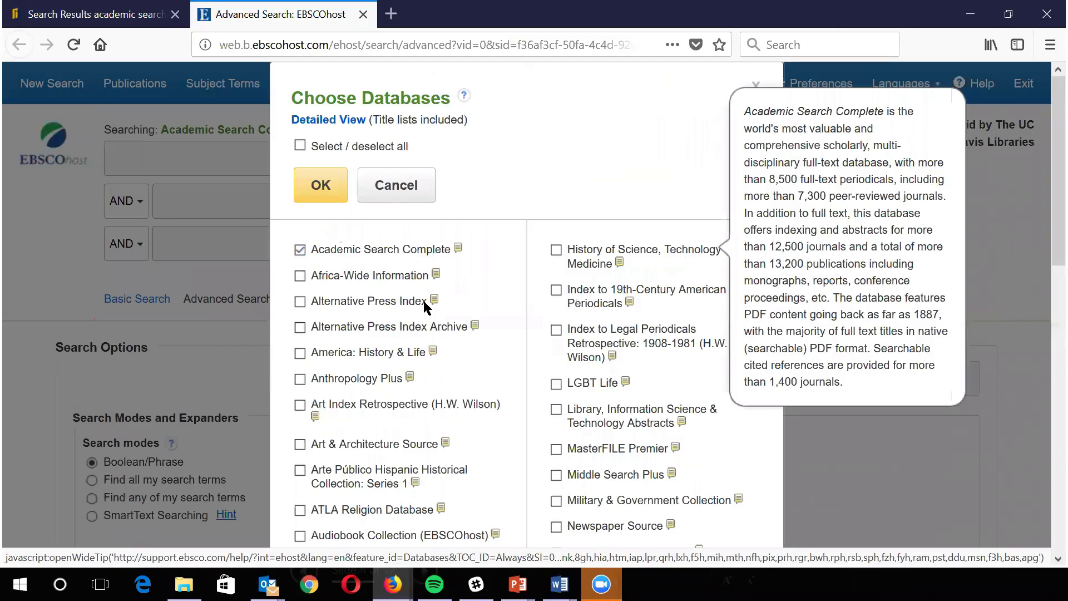
Examine the remaining databases in the list, read the Education Index Retrospective description, and accept the selection with only Academic Search Complete chosen
scroll(423, 300, down, 5)
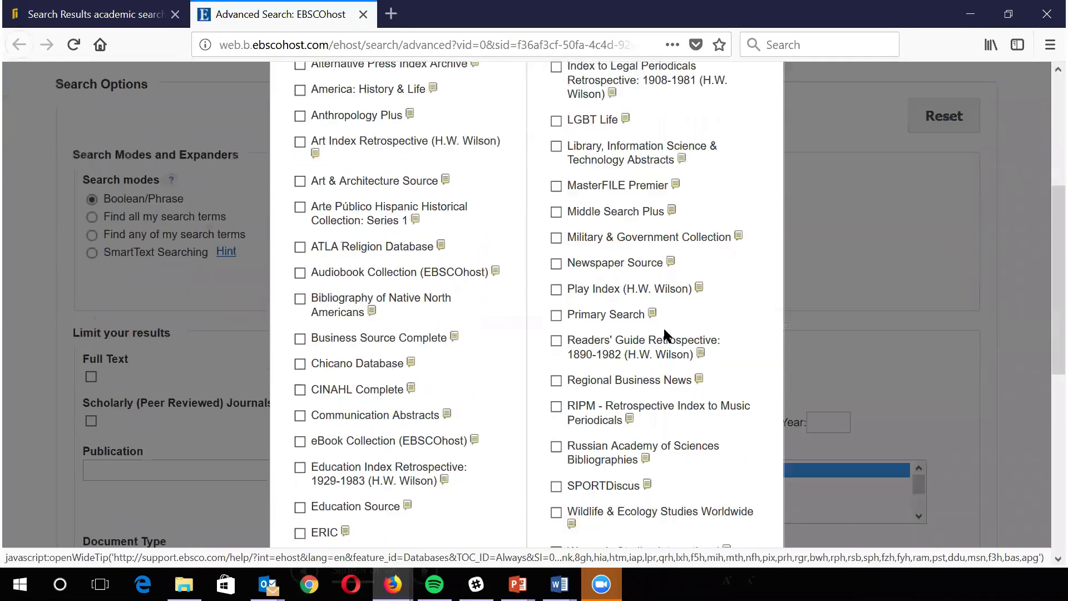
scroll(662, 326, down, 2)
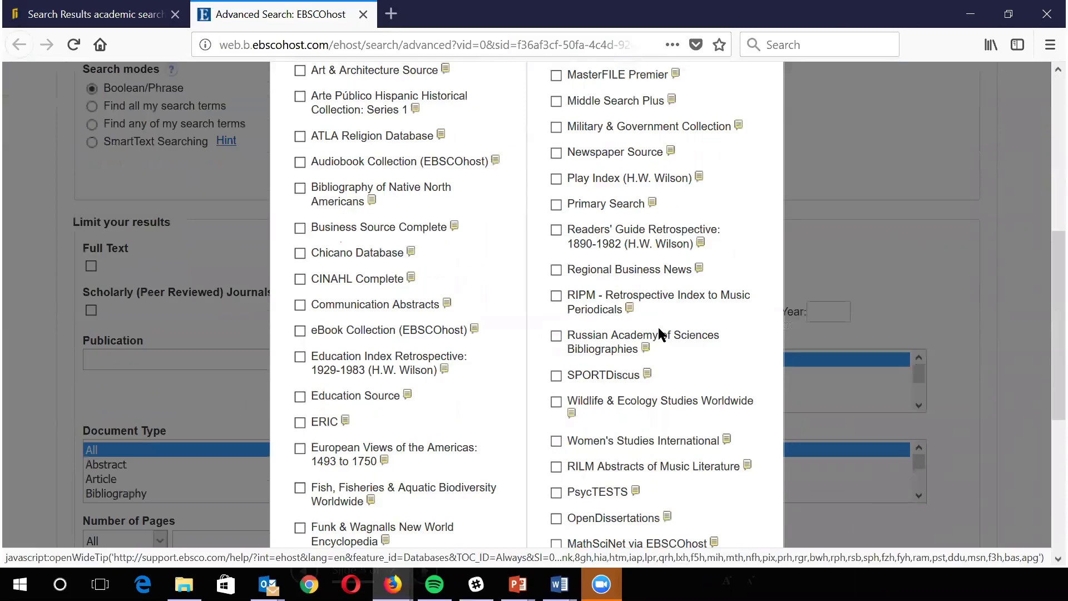
scroll(659, 328, down, 2)
scroll(659, 334, down, 1)
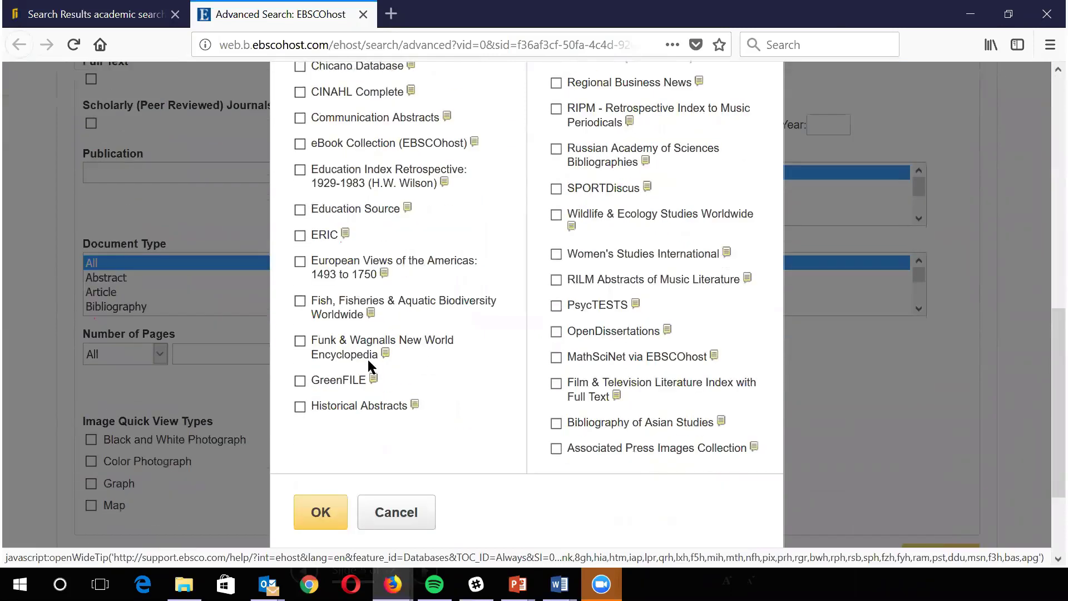
scroll(402, 310, up, 2)
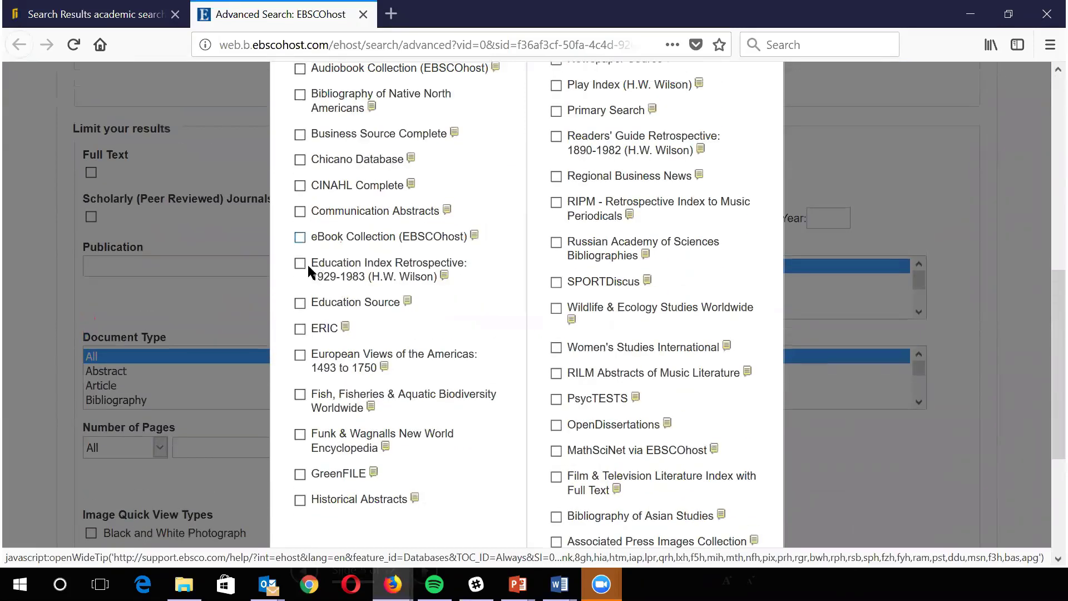
mouse_move(421, 267)
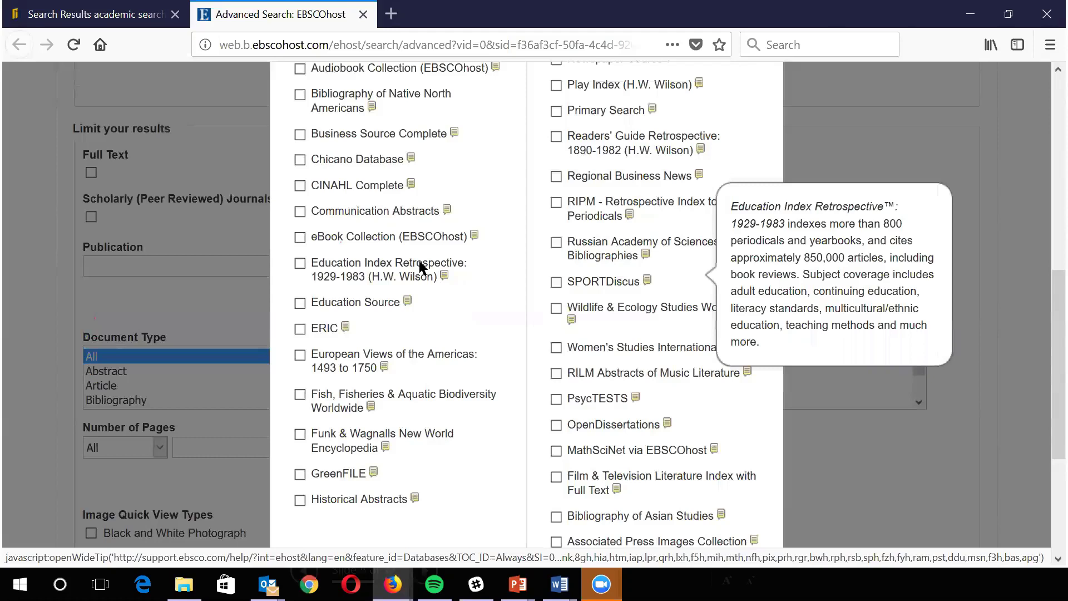
scroll(420, 264, up, 4)
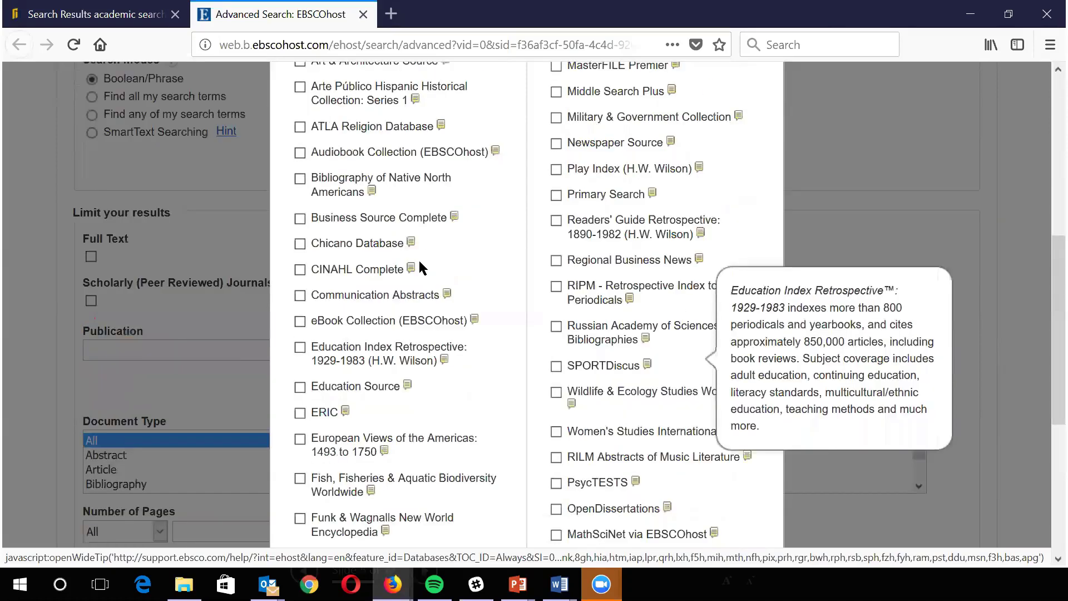
scroll(418, 260, up, 6)
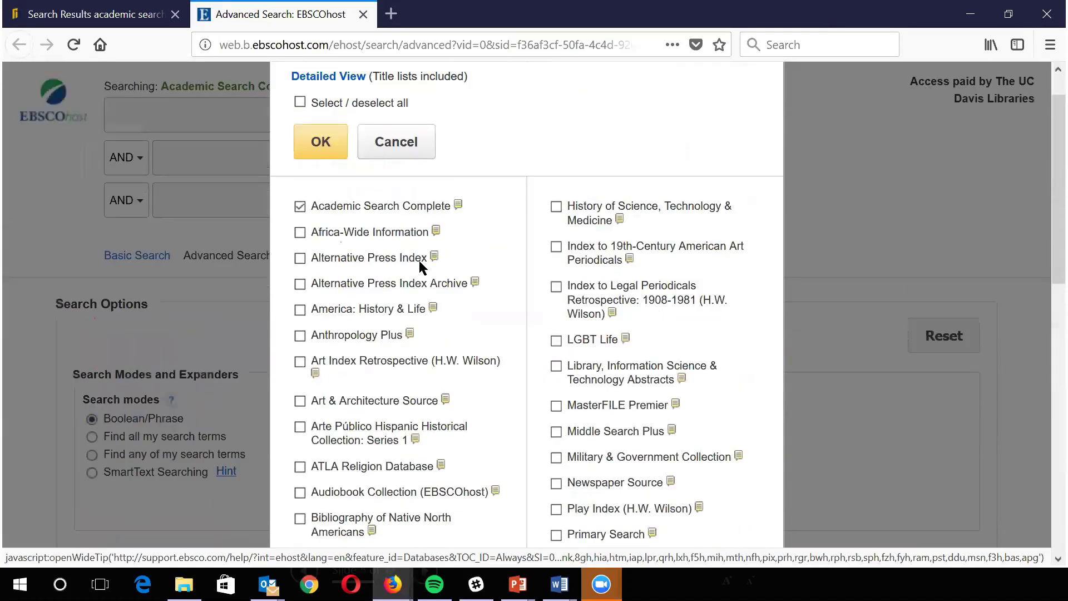
click(320, 190)
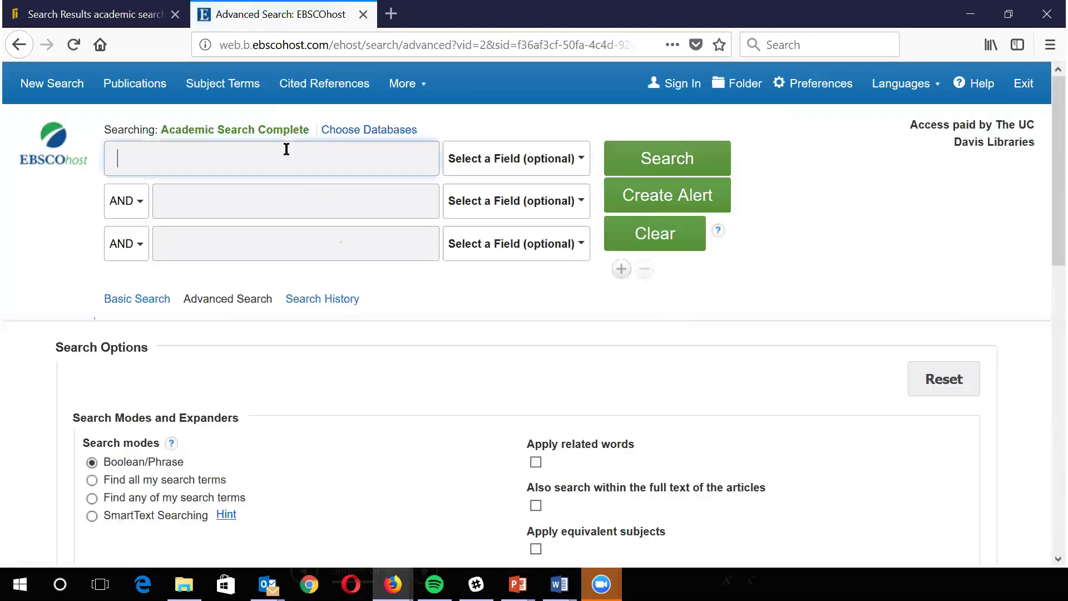
Enter "education and technology" as the first search term and limit the results to Scholarly (Peer Reviewed) Journals
text(education a)
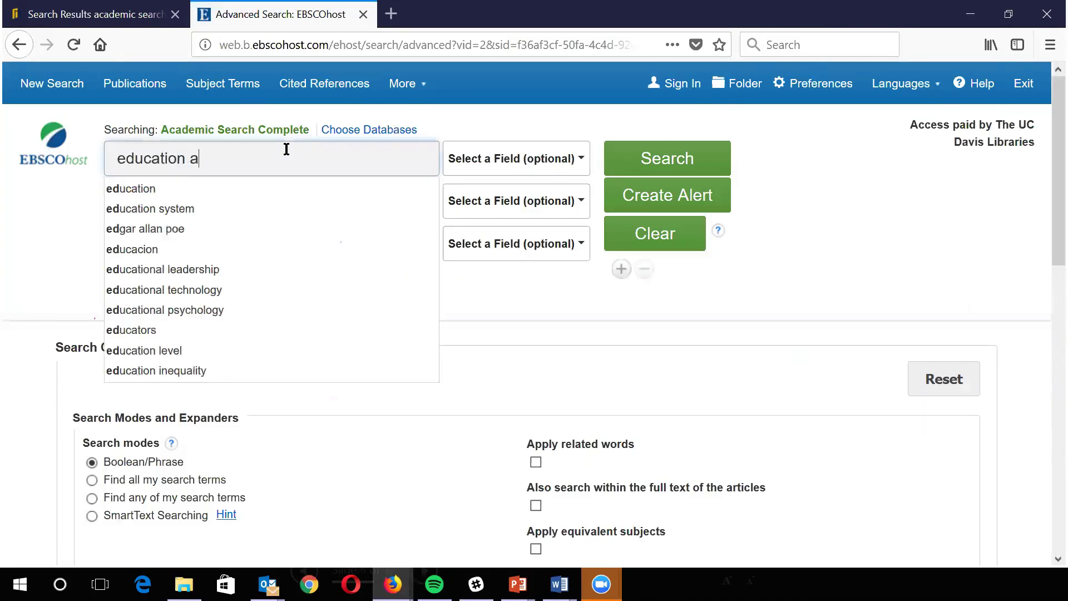
text(nd technology)
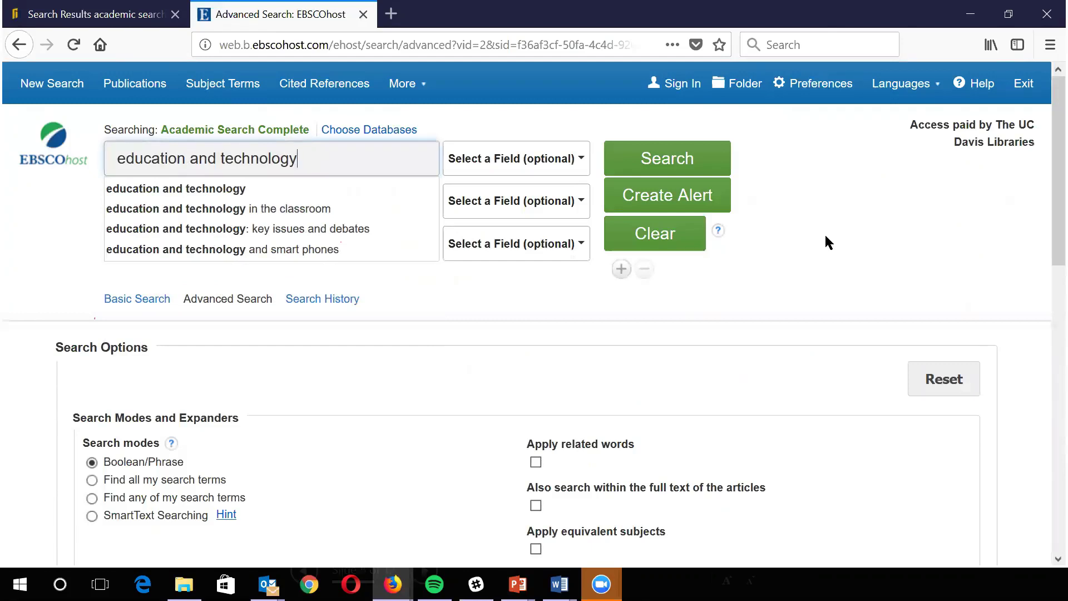
scroll(825, 237, down, 3)
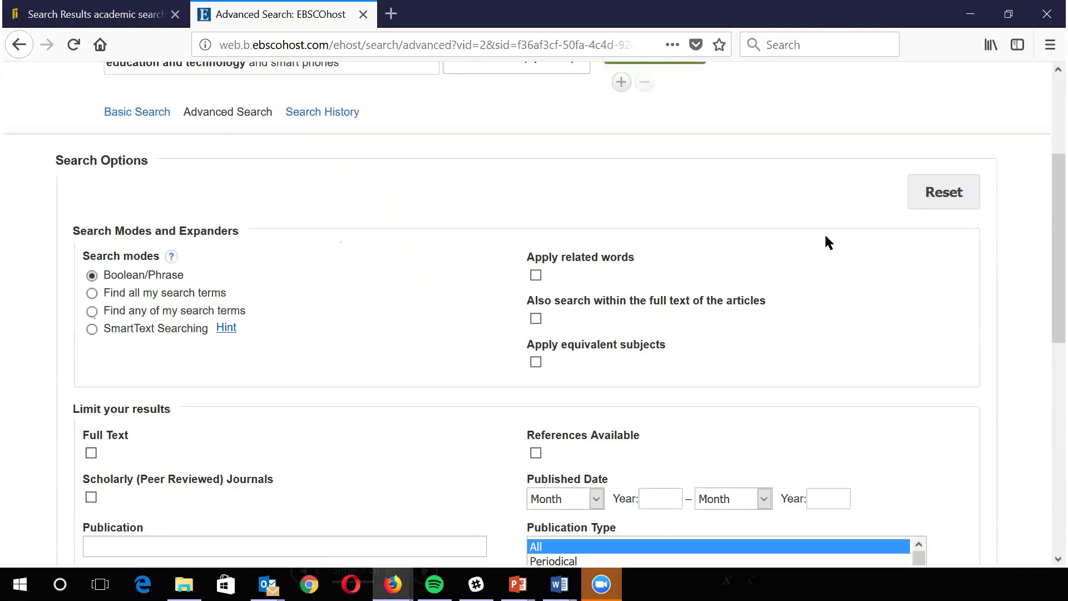
scroll(779, 267, down, 2)
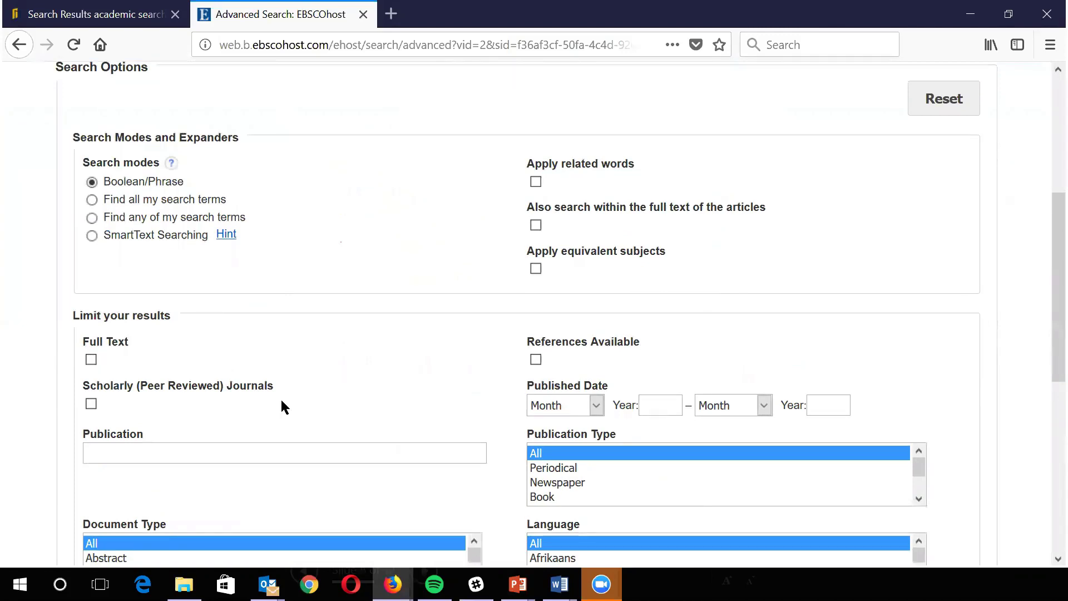
click(91, 404)
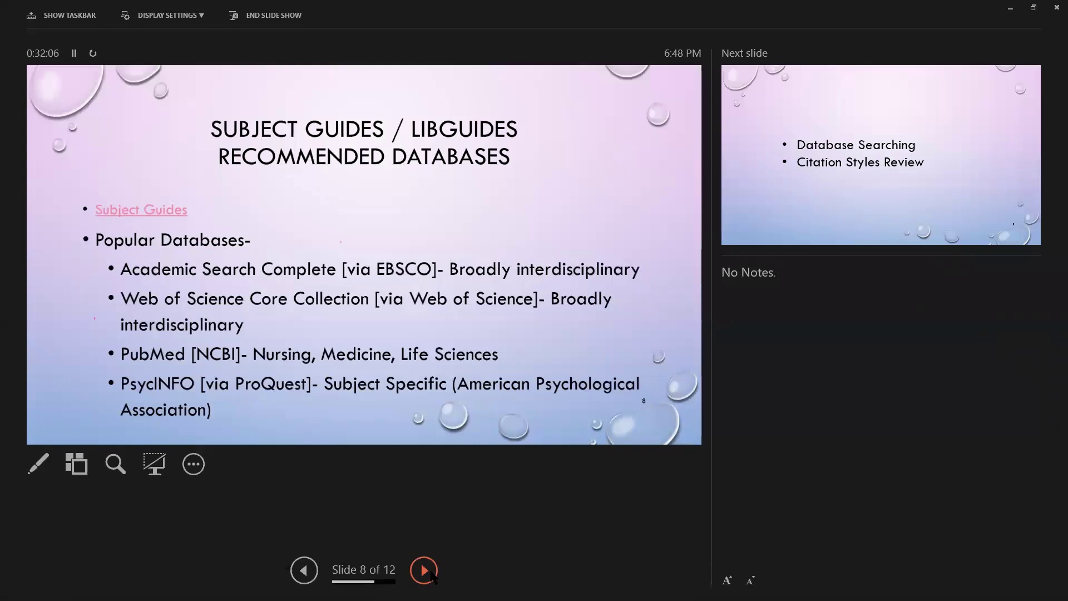
Advance the PowerPoint slide show from the Recommended Databases slide to the Peer Review Process slide
click(430, 572)
click(430, 572)
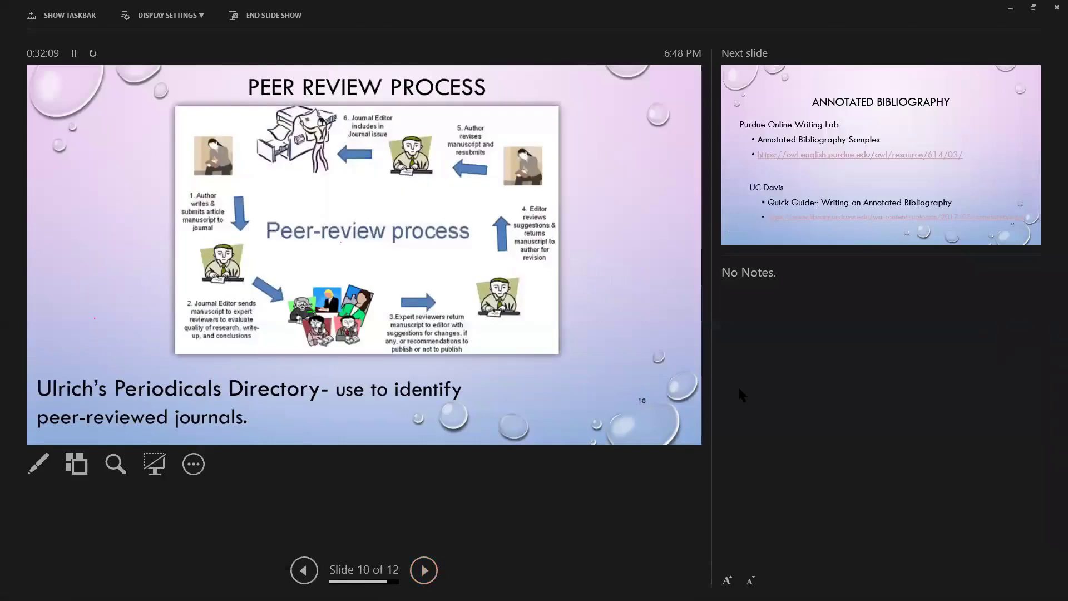
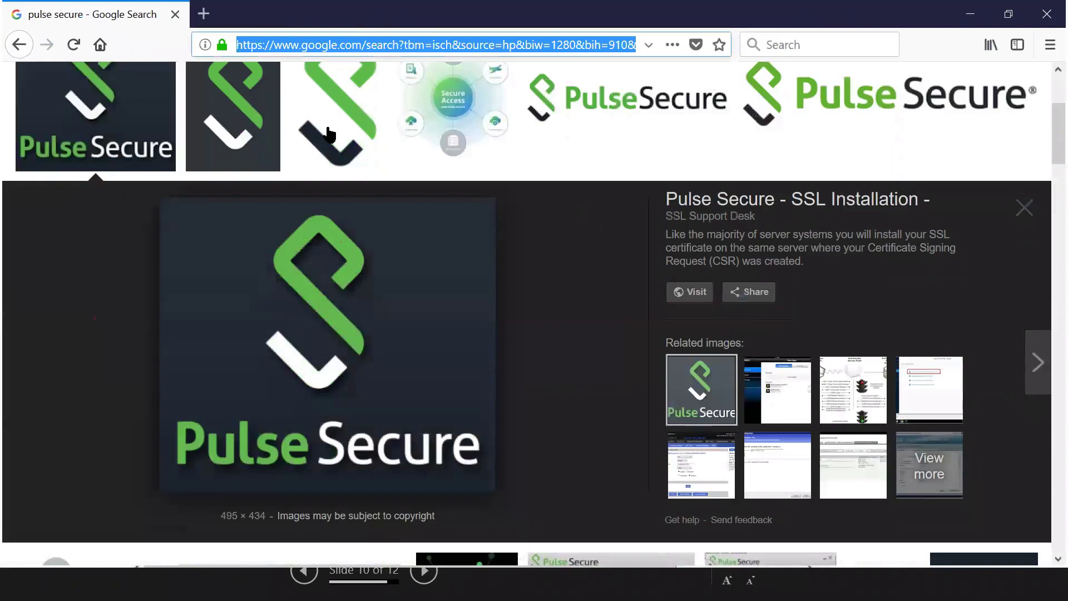
Search Google for "google scholar" in Firefox and open the Google Scholar site from the results
key(Return)
text(google scholar)
key(Return)
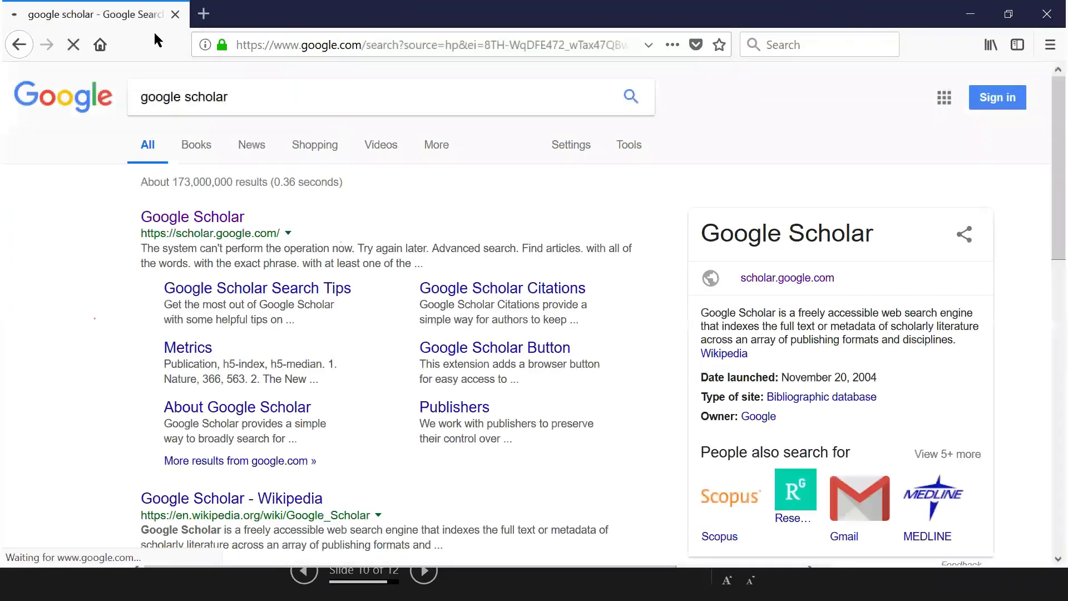
click(299, 234)
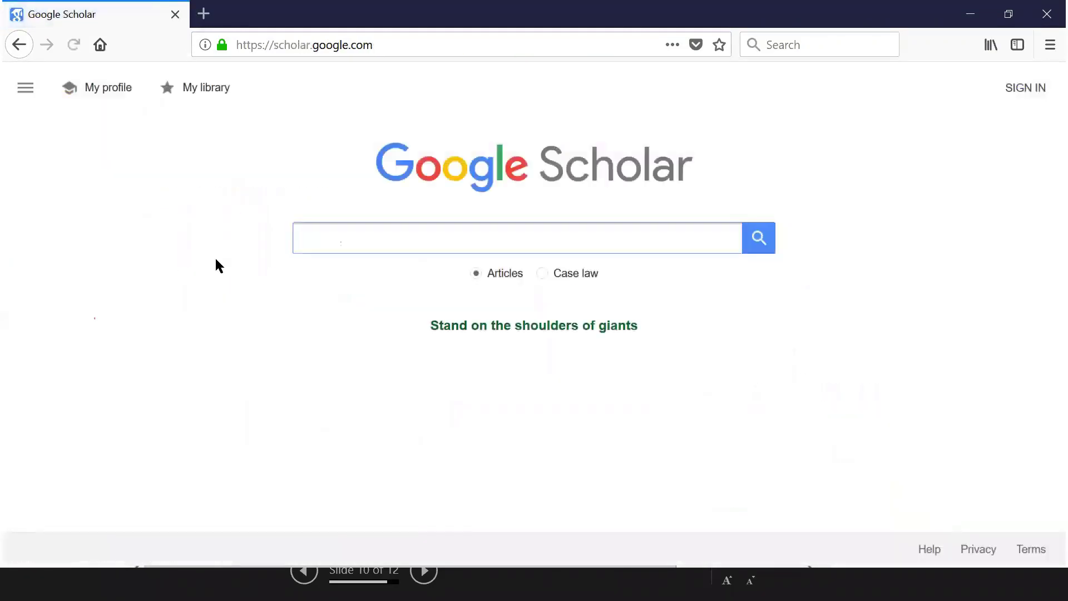
Search Google Scholar for "technology" and look over the listed books and articles
text(techno)
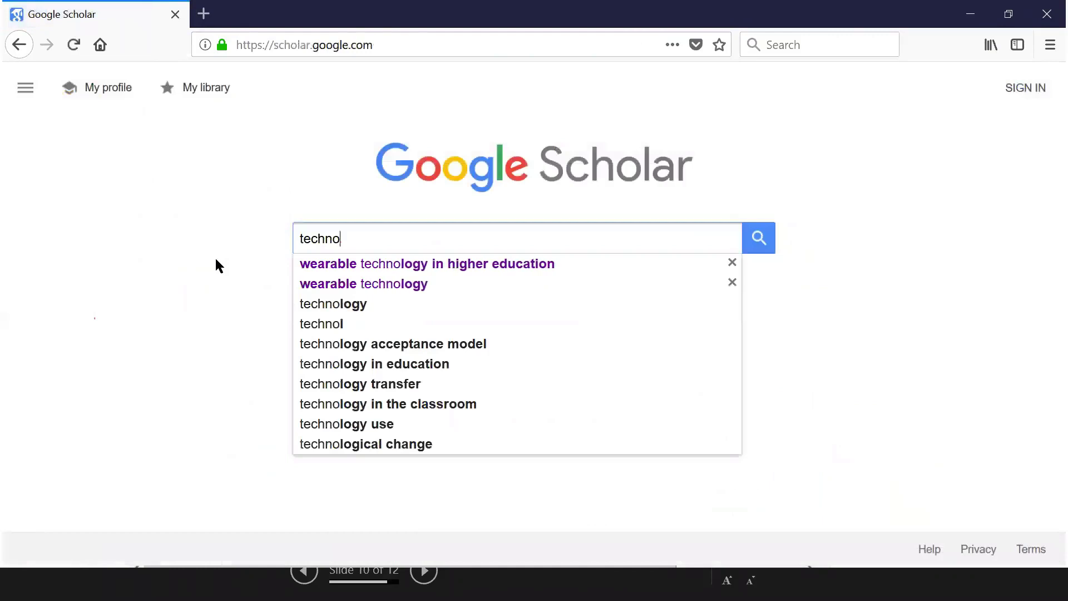
text(logy)
key(BackSpace)
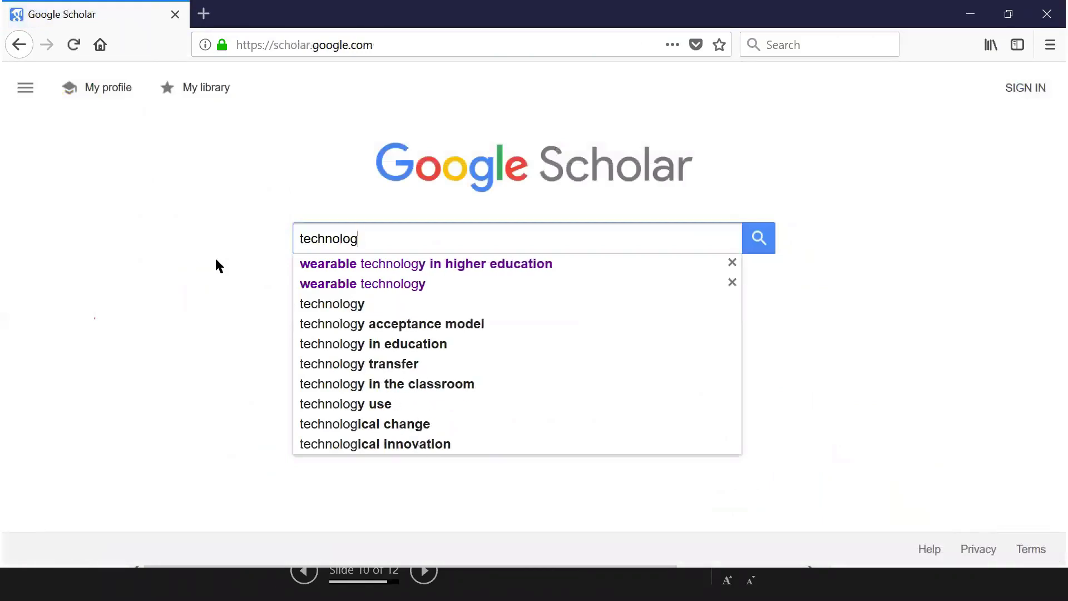
text(y)
key(Return)
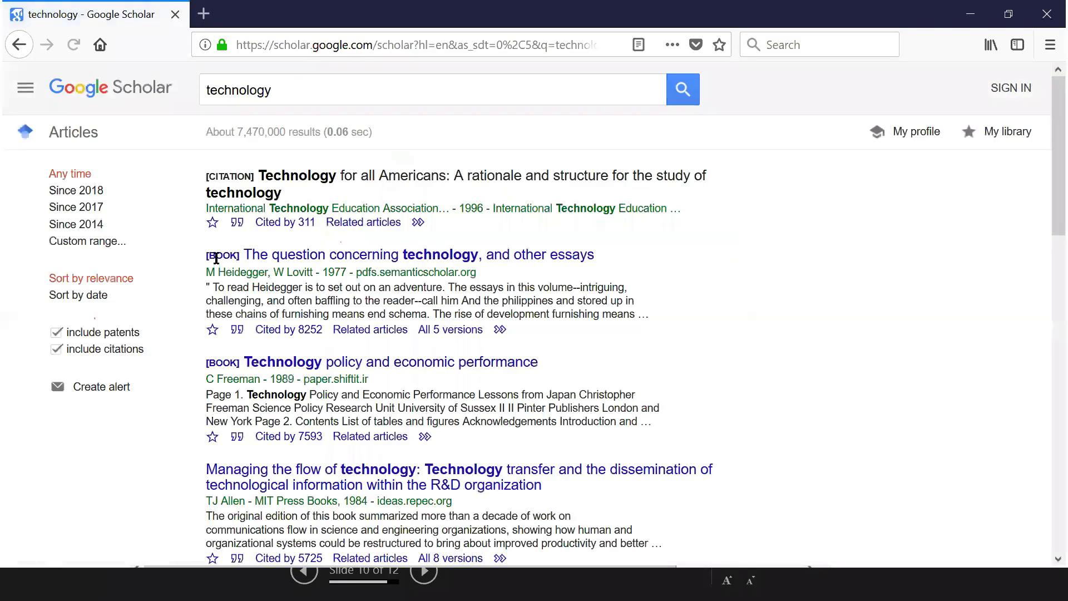
scroll(216, 258, down, 5)
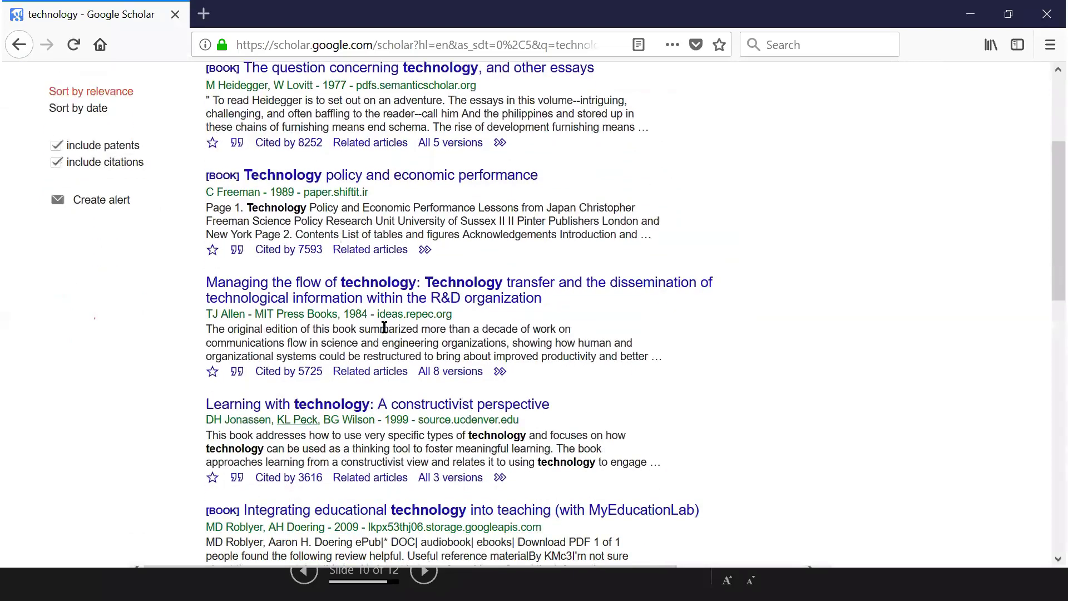
scroll(472, 181, down, 3)
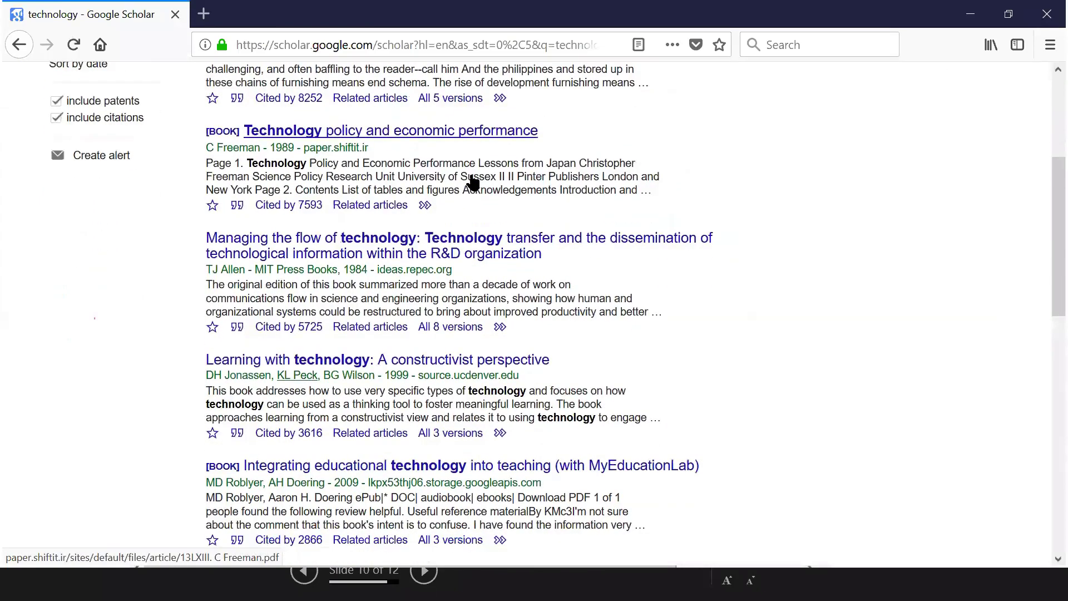
scroll(339, 272, up, 9)
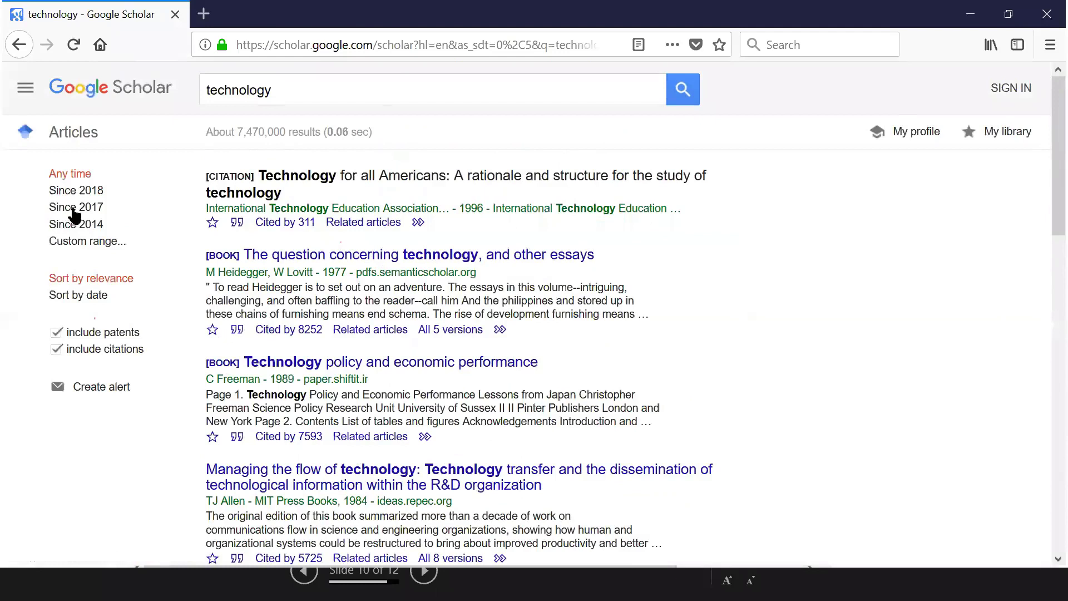
Limit the results to those since 2018, then open the book "Corrosion science and technology" and review its Taylor & Francis page
click(88, 195)
scroll(770, 309, down, 10)
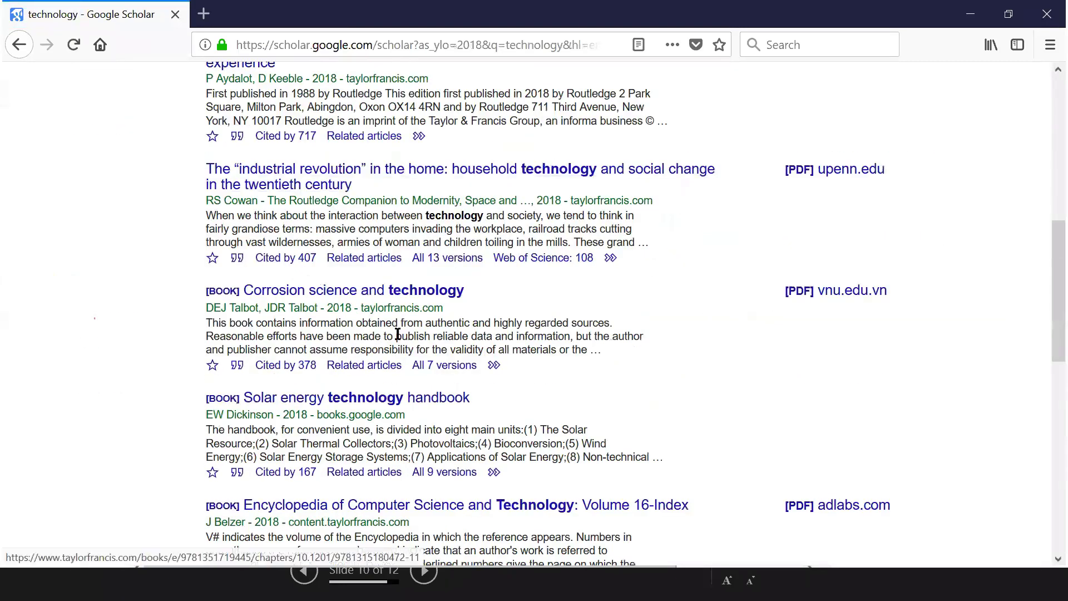
click(375, 292)
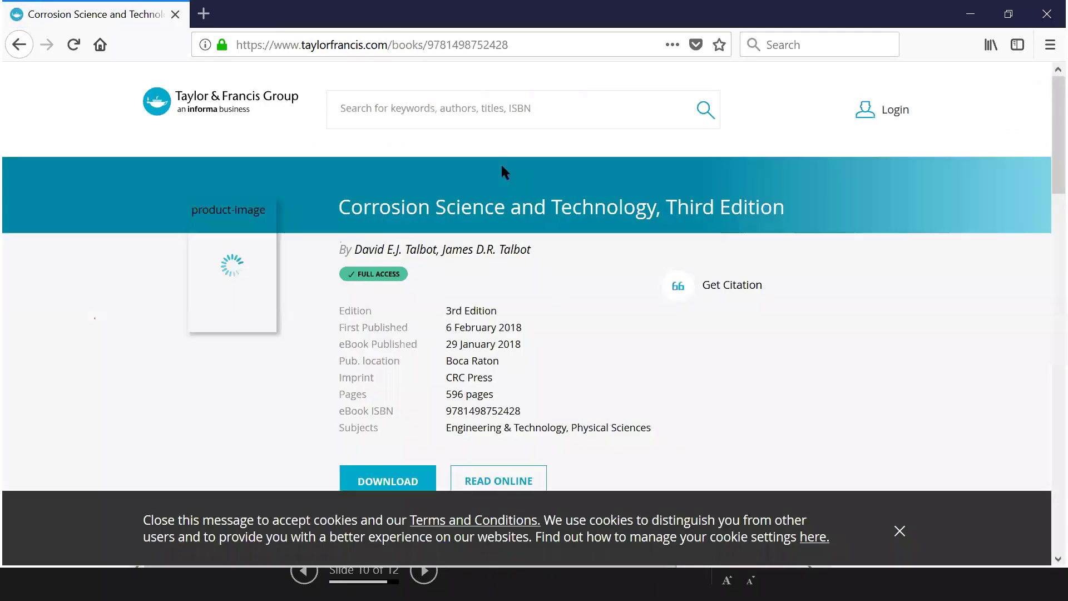
scroll(484, 160, down, 3)
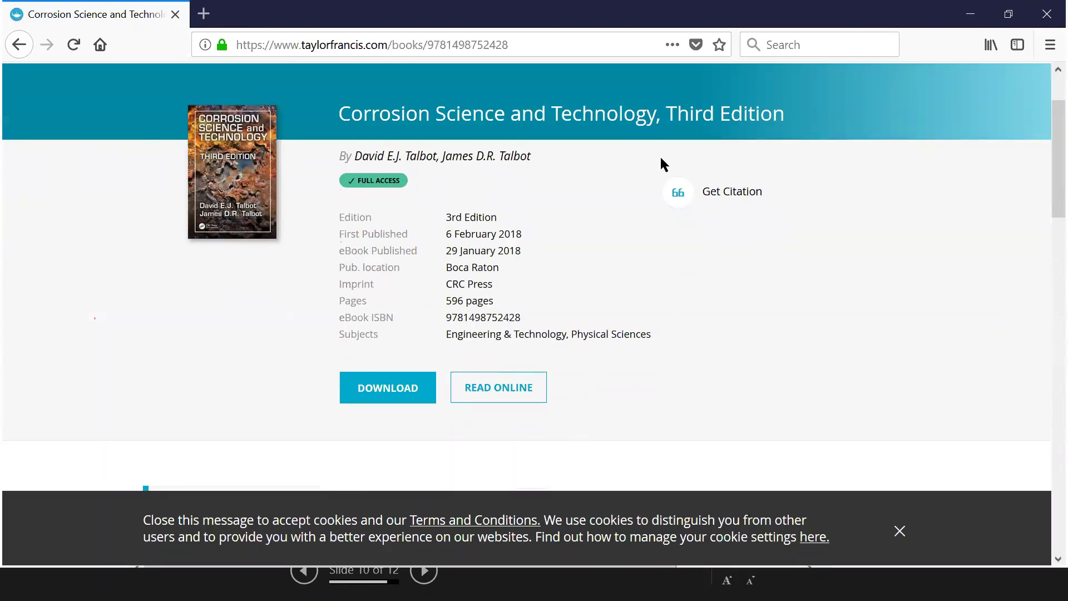
scroll(416, 240, up, 3)
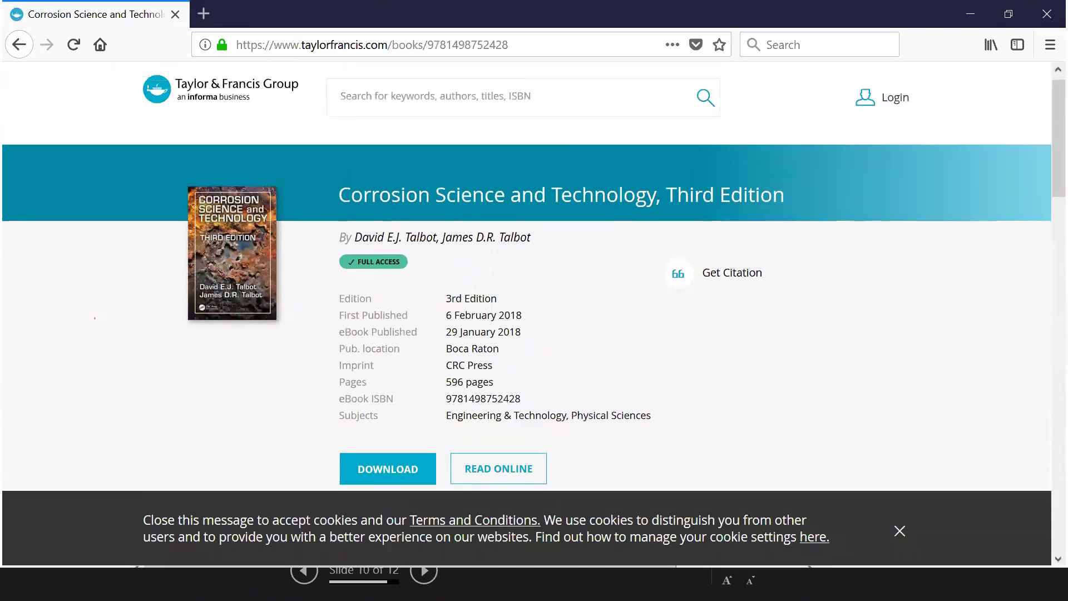
Return to the 2018 results, look through them, and go back to the "technology" results without a date limit
click(19, 46)
scroll(702, 329, down, 3)
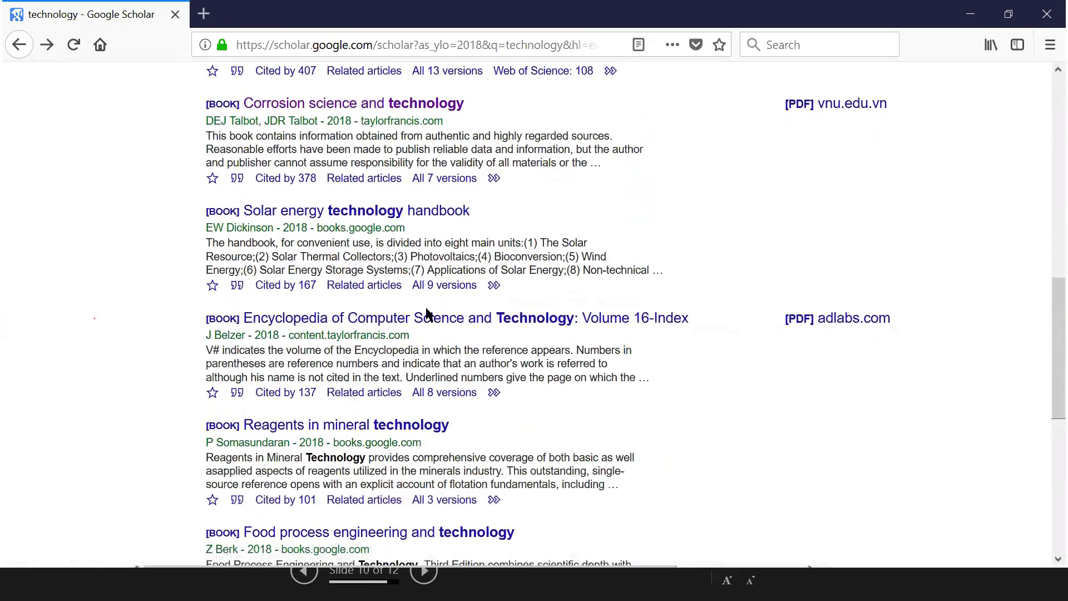
scroll(427, 312, up, 14)
scroll(329, 248, up, 3)
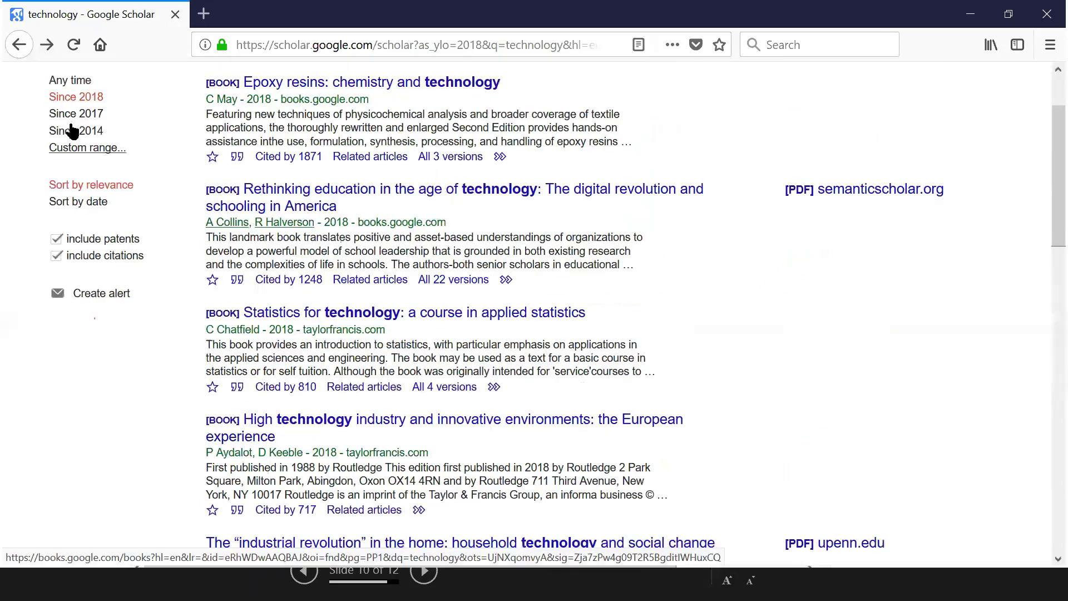
click(19, 45)
scroll(425, 373, down, 3)
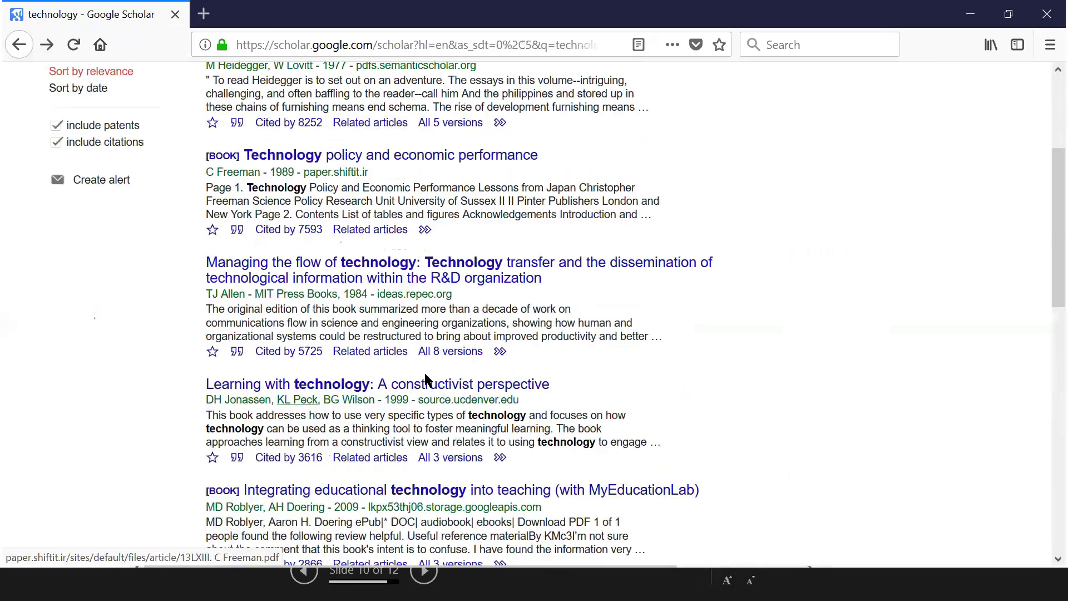
Look through the remaining "technology" results without a date limit, down to the end of the page
scroll(321, 323, up, 2)
scroll(365, 327, down, 5)
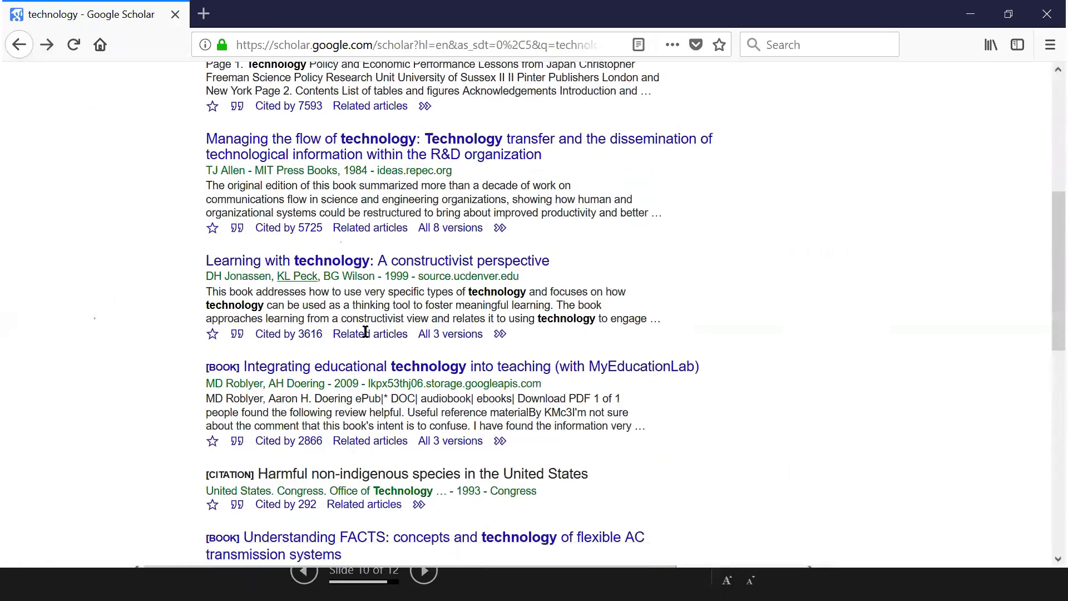
scroll(334, 334, down, 2)
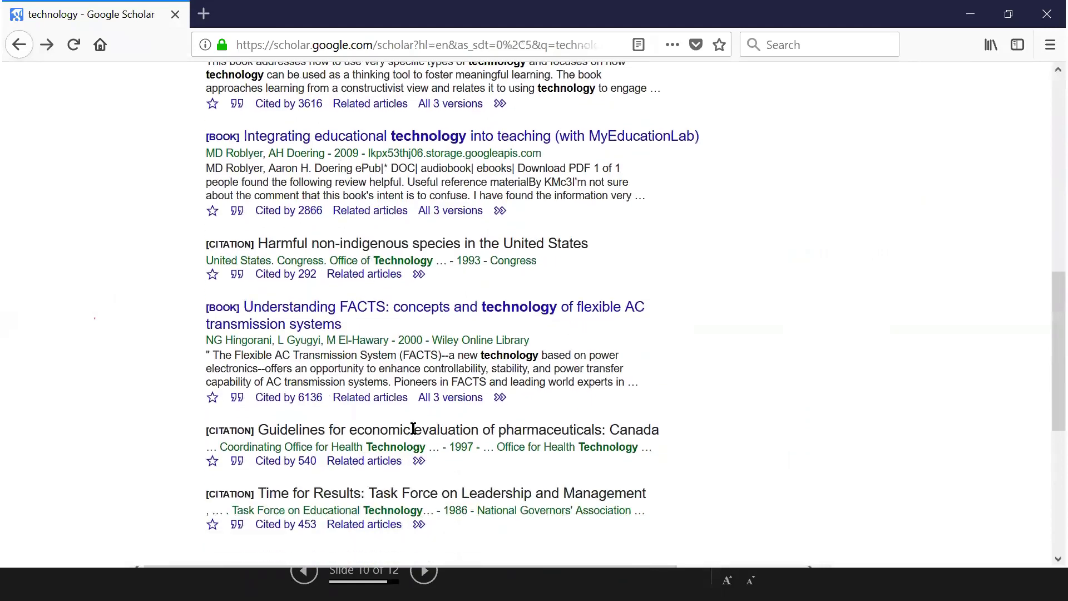
scroll(415, 431, down, 4)
scroll(415, 436, up, 12)
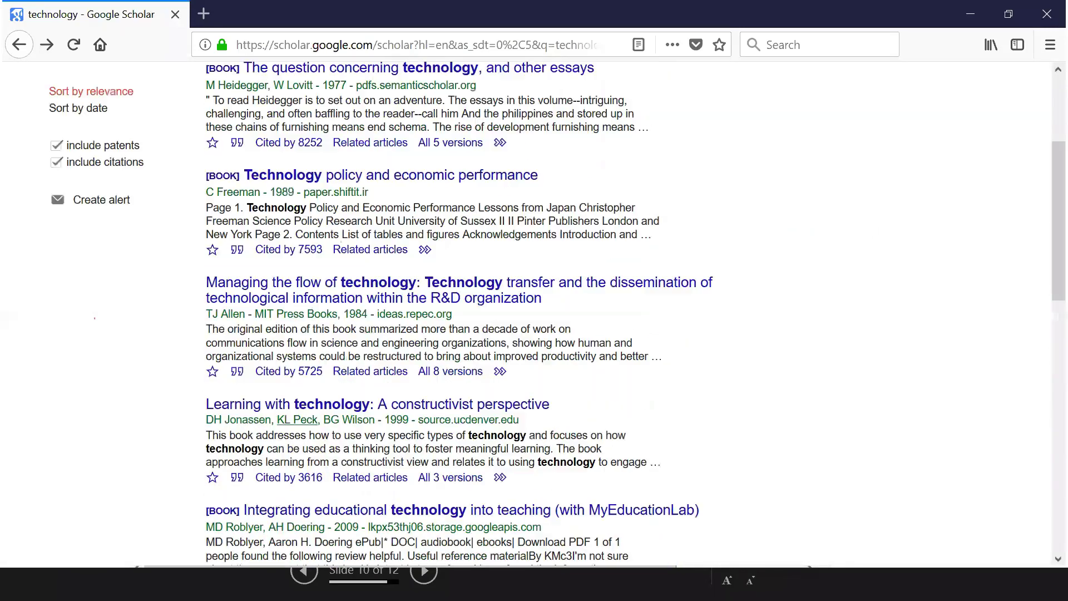
Return to the Google Scholar start page, search for "heart attack symptoms", and look over the articles found
click(19, 45)
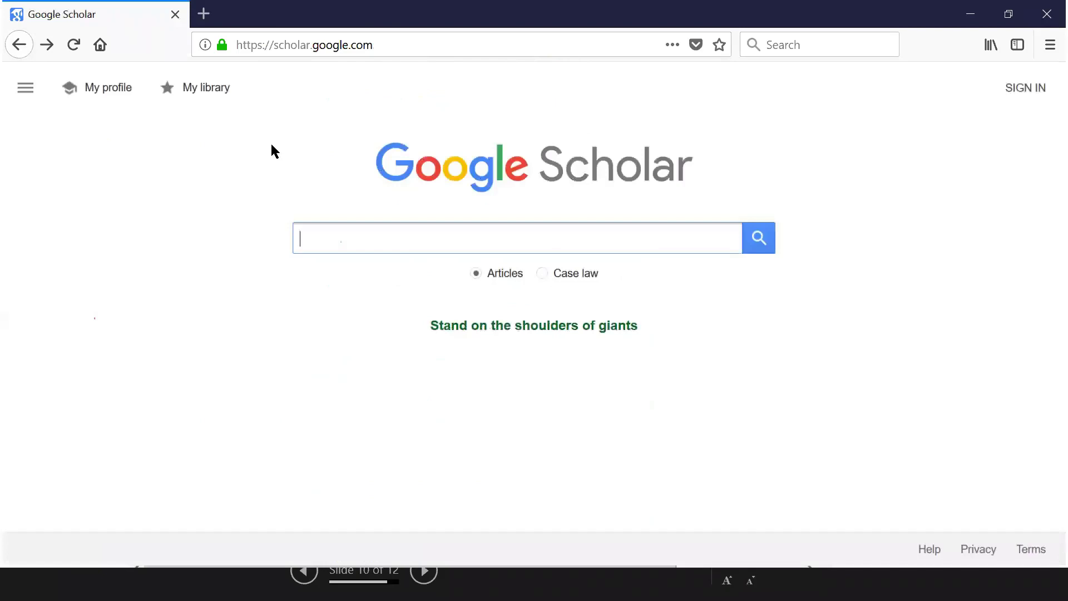
text(heart)
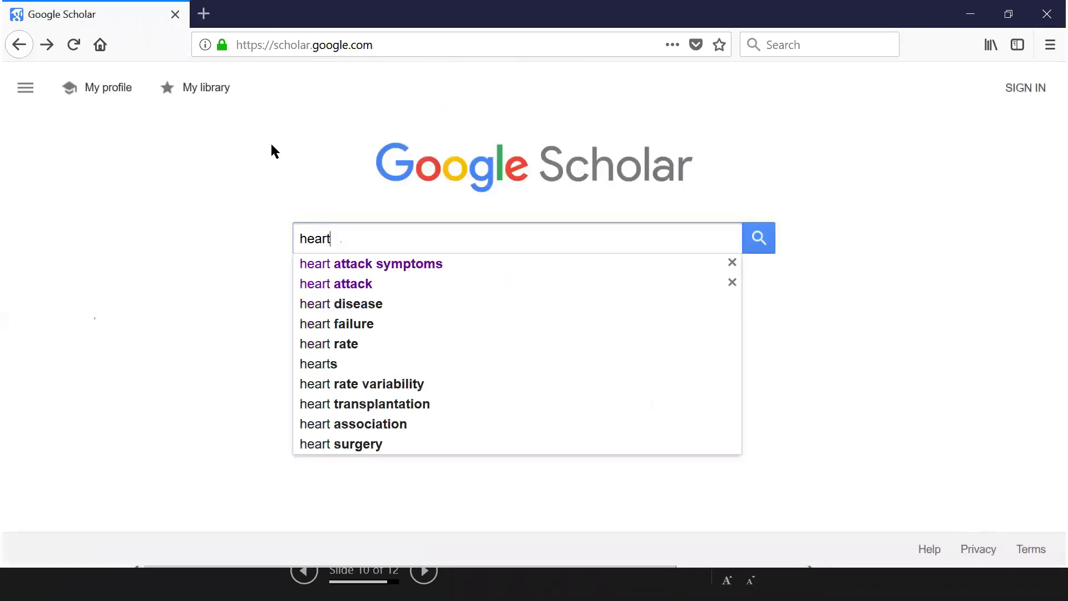
click(535, 264)
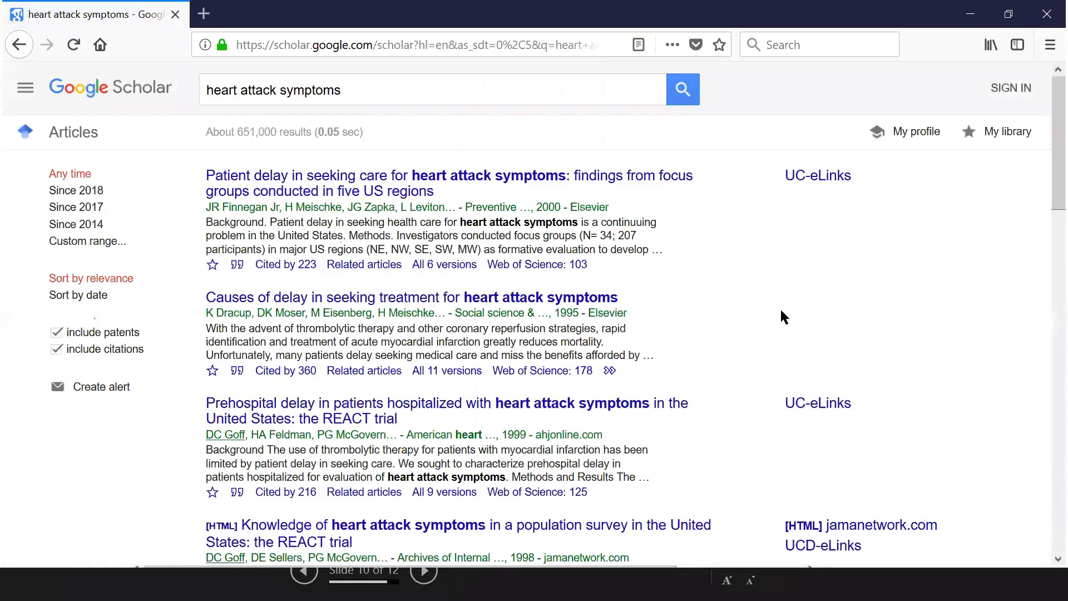
scroll(646, 284, down, 3)
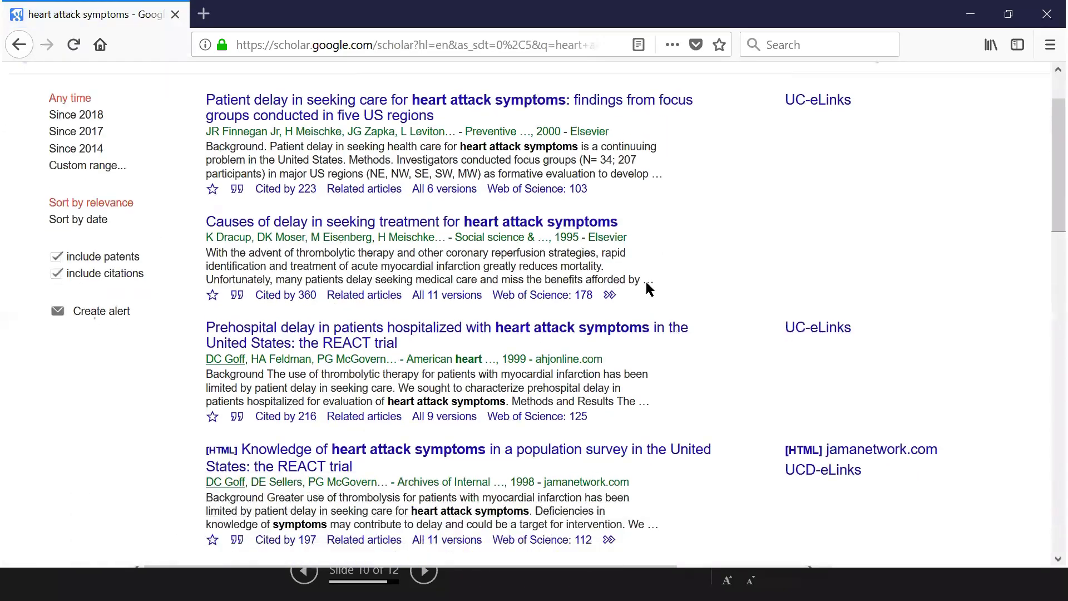
scroll(645, 279, down, 3)
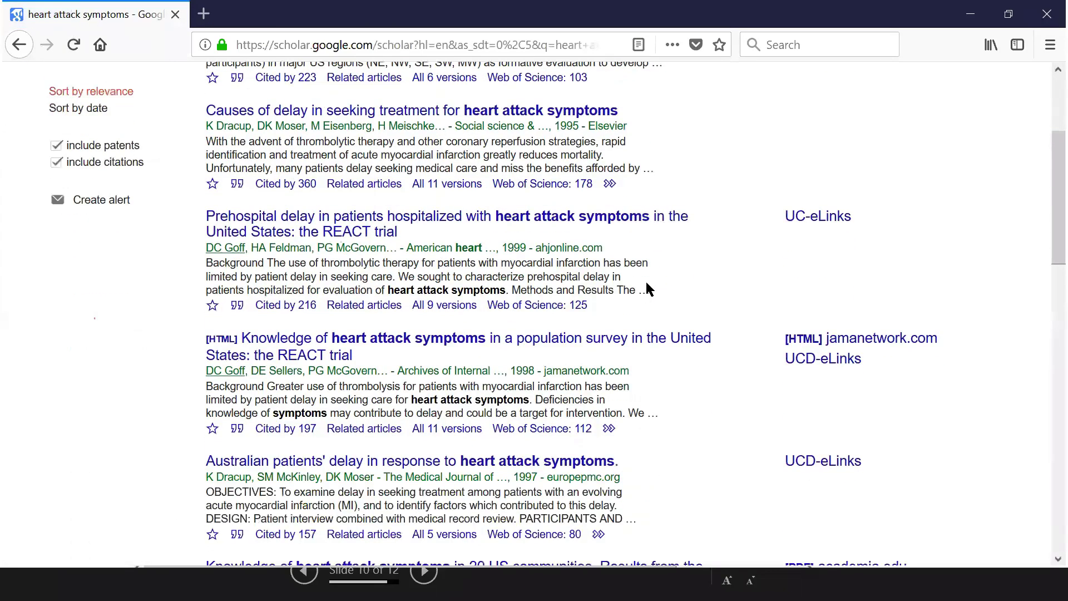
Open the JAMA Network article "Knowledge of heart attack symptoms in a population survey in the United States: the REACT trial" and view its page
click(382, 344)
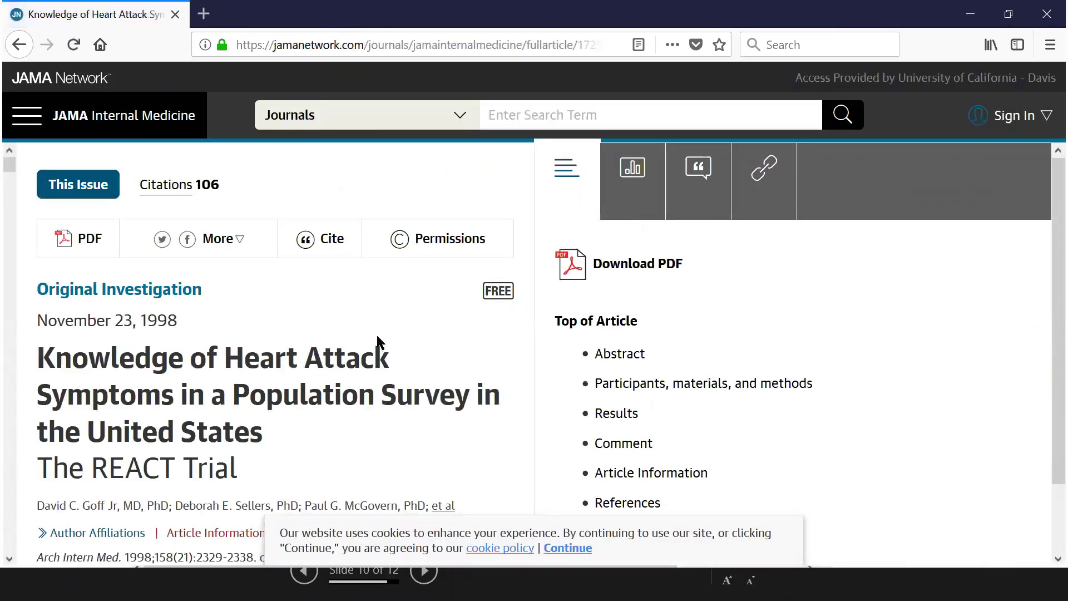
scroll(355, 336, down, 2)
scroll(356, 340, up, 2)
Open library.ucdavis.edu in a new browser tab
click(204, 13)
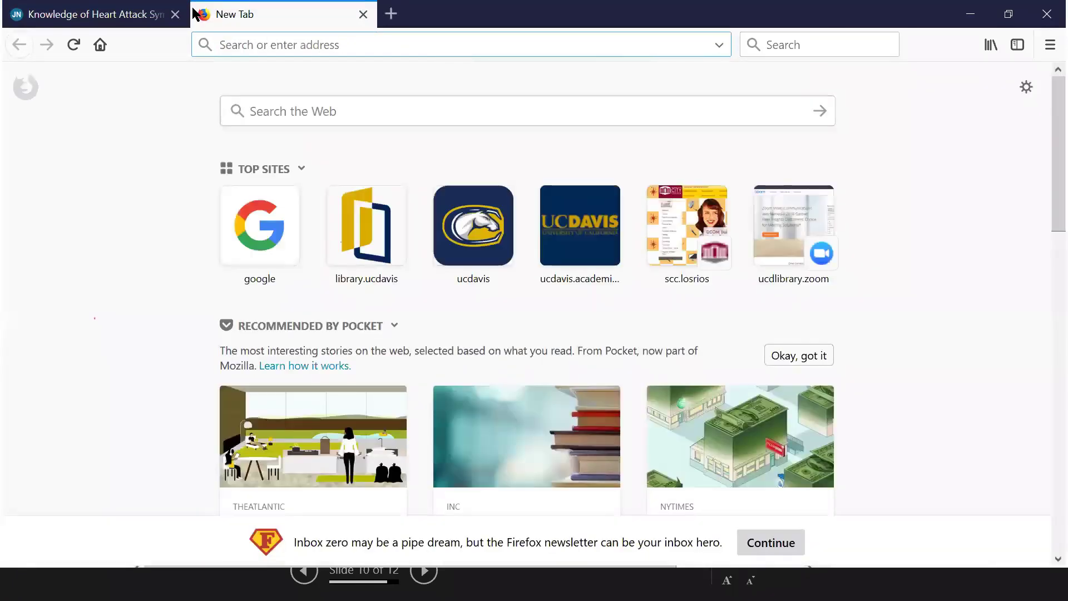
text(library.ucdavis.edu)
key(Return)
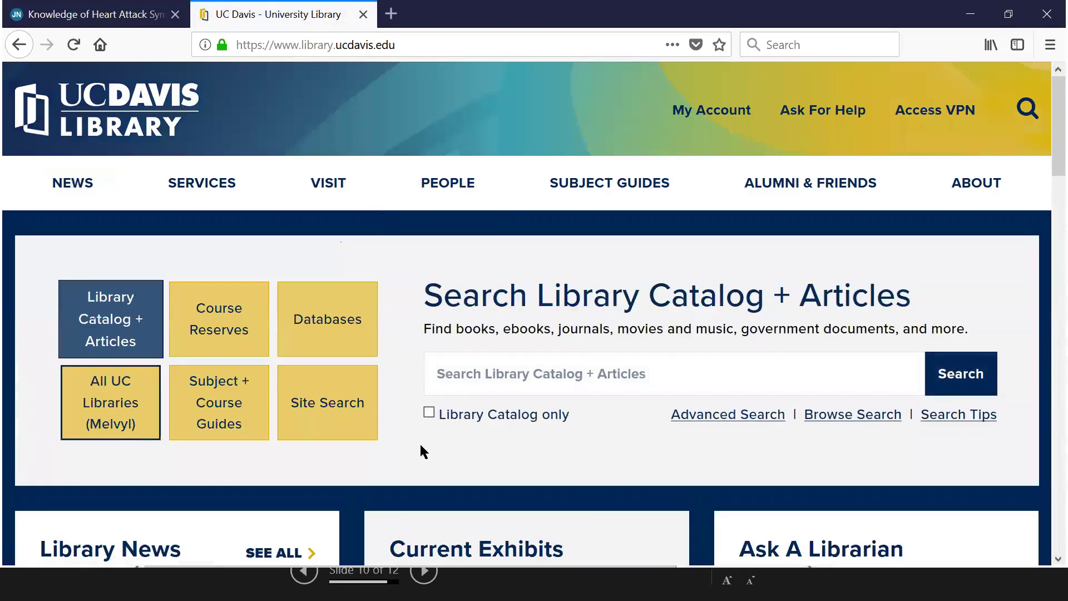
Search the library's databases for "Ulrichs" and open Ulrich's Periodicals Directory
click(328, 324)
text(Ulrich)
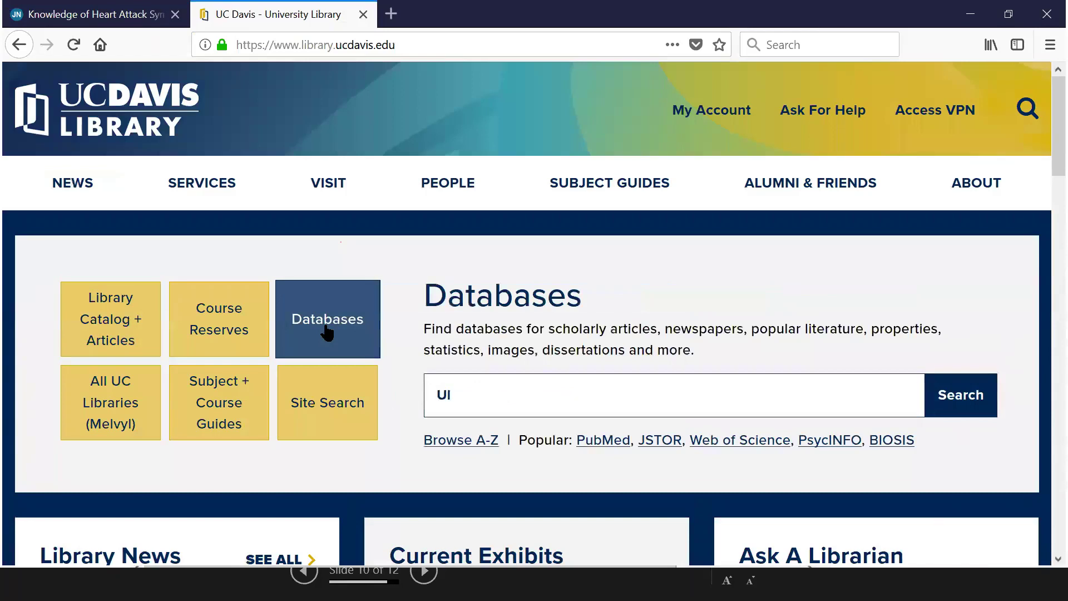
text(s)
key(Return)
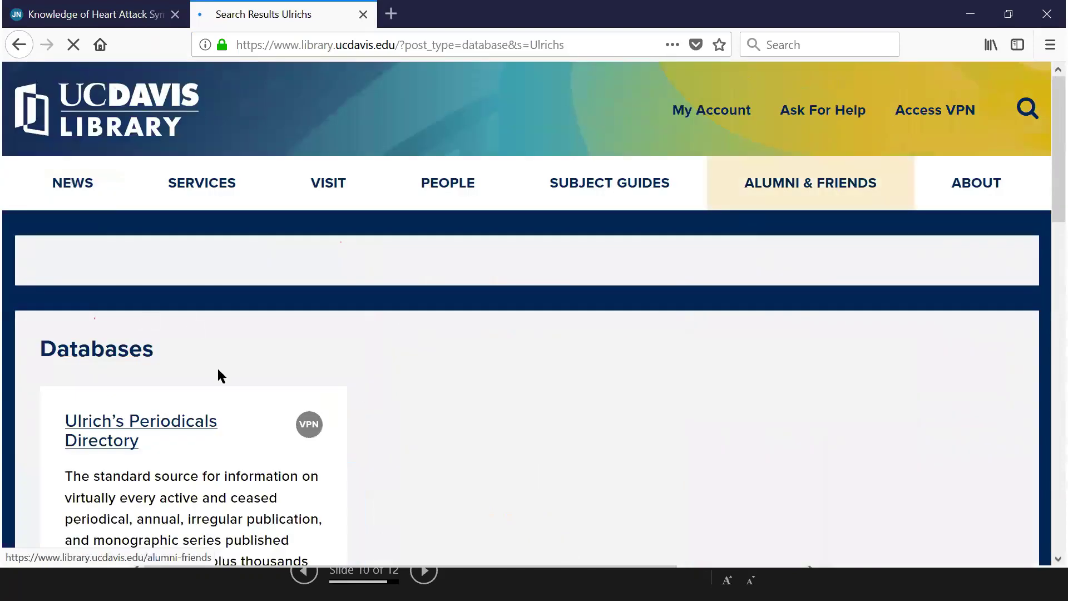
click(134, 444)
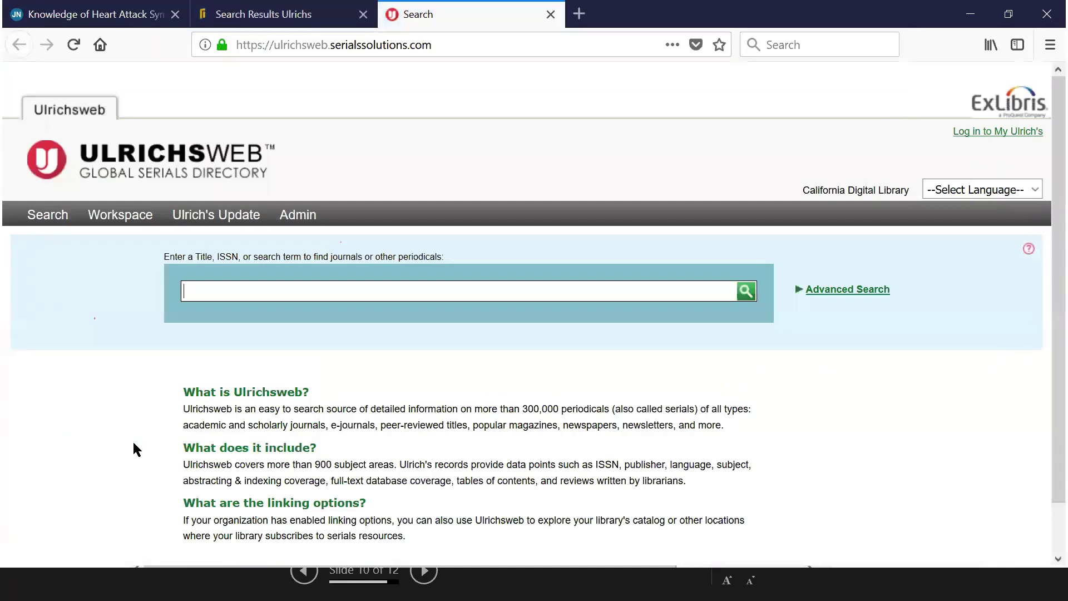
click(283, 287)
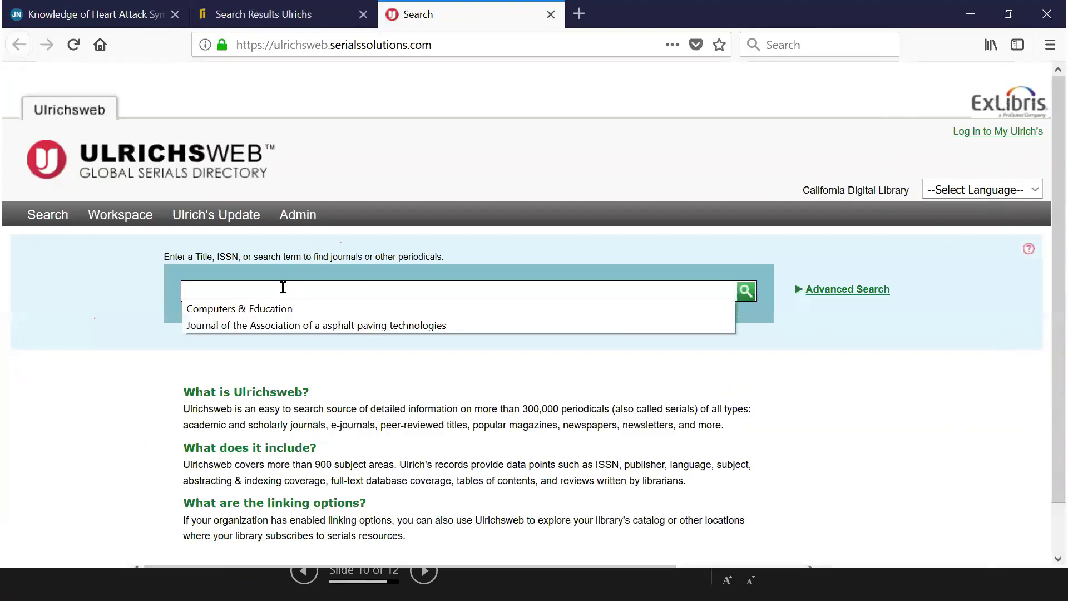
text(doi:10.1111/all.12957)
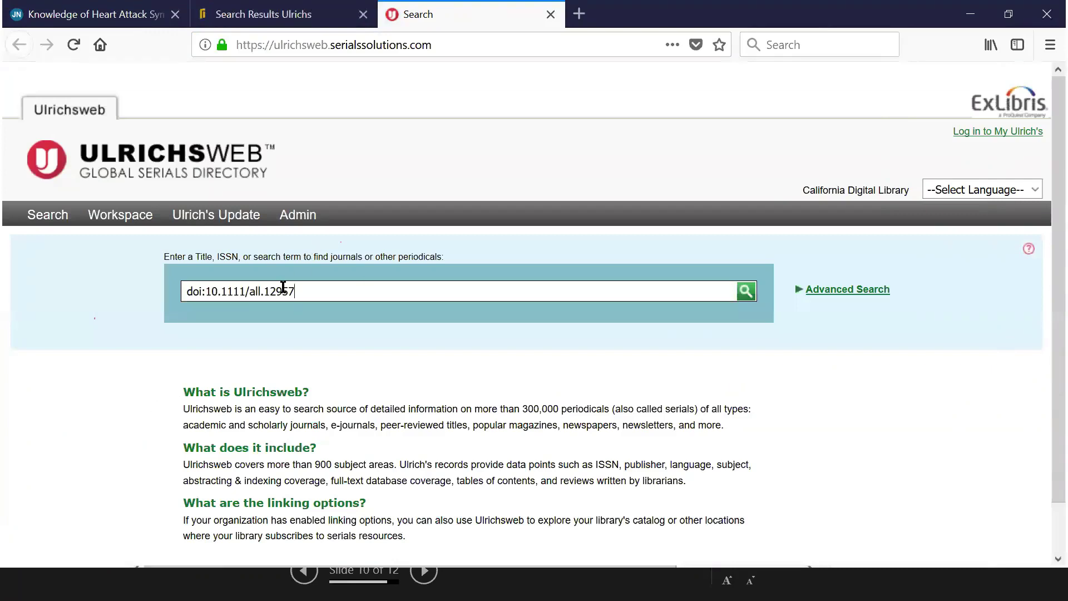
key(BackSpace)
key(BackSpace)
key(BackSpace)
key(BackSpace)
key(BackSpace)
key(BackSpace)
key(BackSpace)
key(BackSpace)
key(BackSpace)
key(BackSpace)
key(BackSpace)
key(BackSpace)
key(BackSpace)
key(BackSpace)
key(BackSpace)
key(BackSpace)
key(BackSpace)
key(BackSpace)
key(BackSpace)
key(BackSpace)
Check the article's journal name, look up "JAMA Internal Medicine" in Ulrichsweb, and examine the listing's refereed mark
click(85, 13)
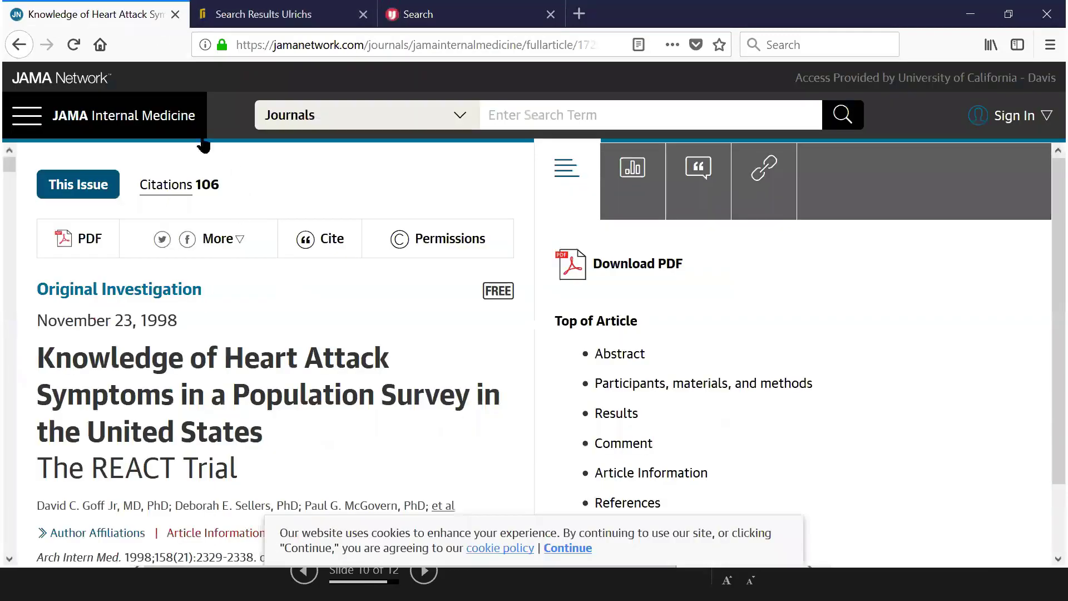
click(440, 14)
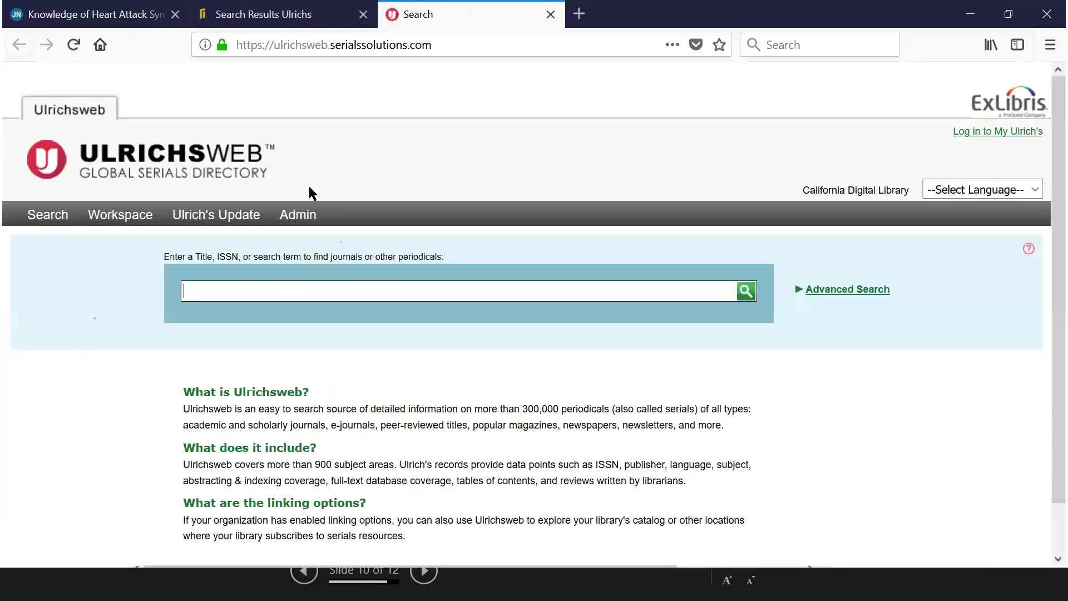
text(JAMA Internal Medicine)
click(746, 292)
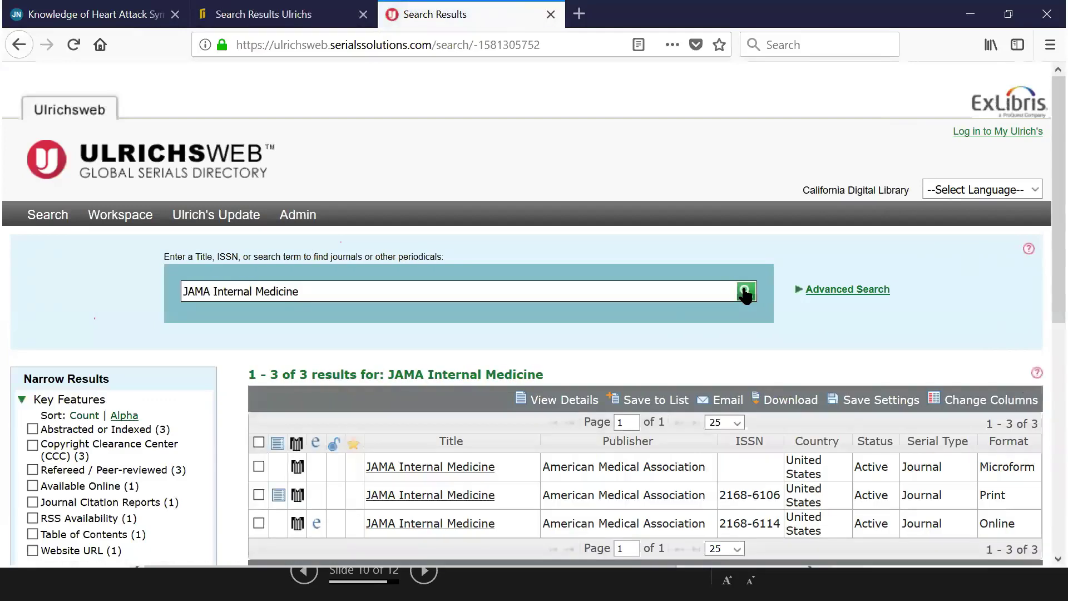
scroll(723, 315, down, 1)
scroll(720, 311, down, 2)
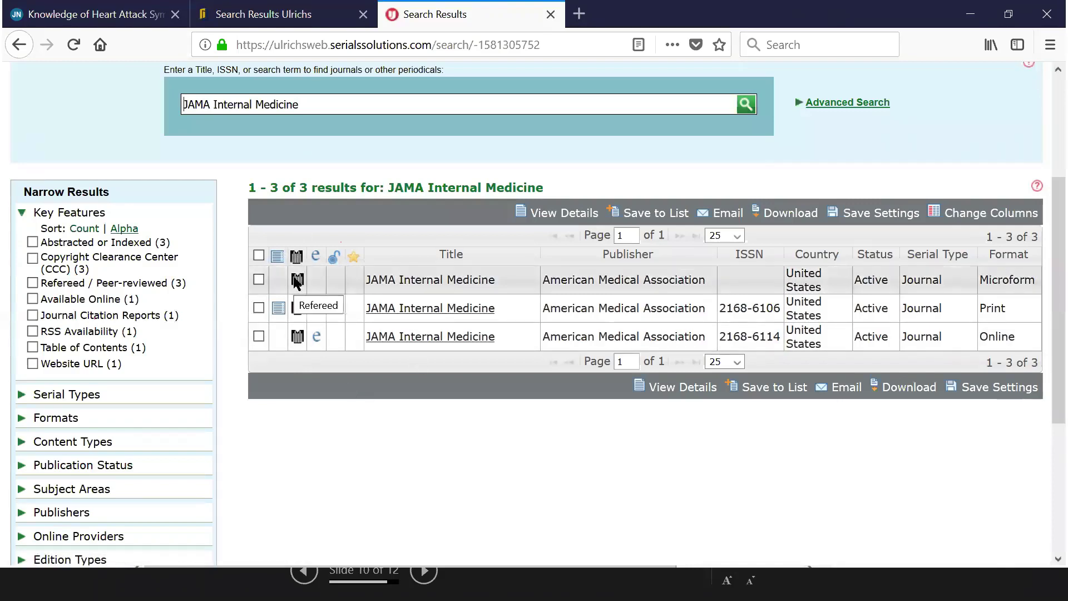
Detach the library's "Ulrichs" database results into a separate window and close the Ulrichsweb and JAMA article tabs
click(299, 15)
drag(252, 44, 0, 94)
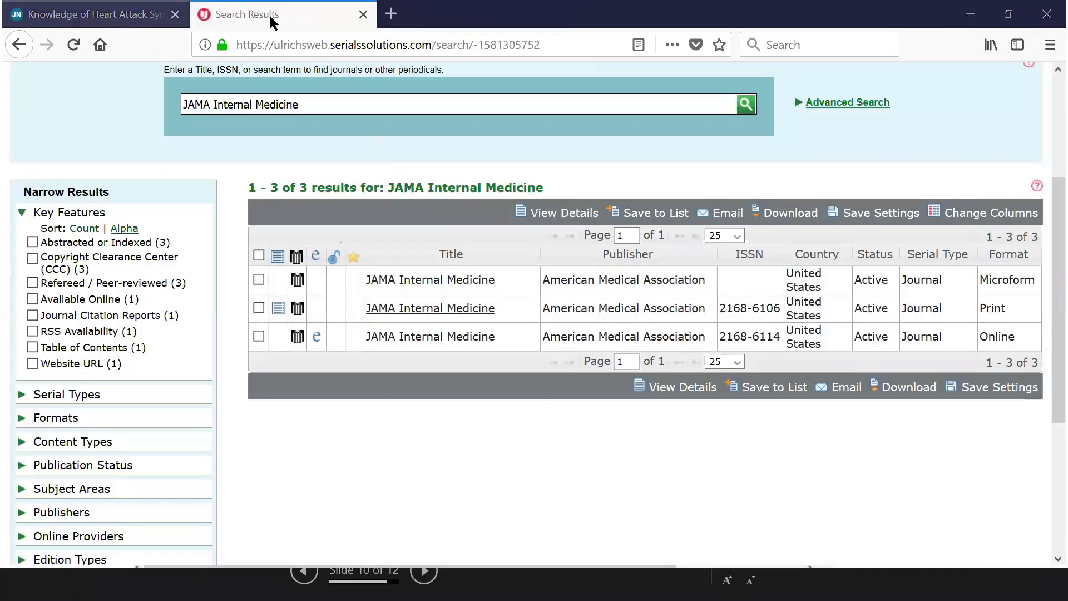
click(363, 14)
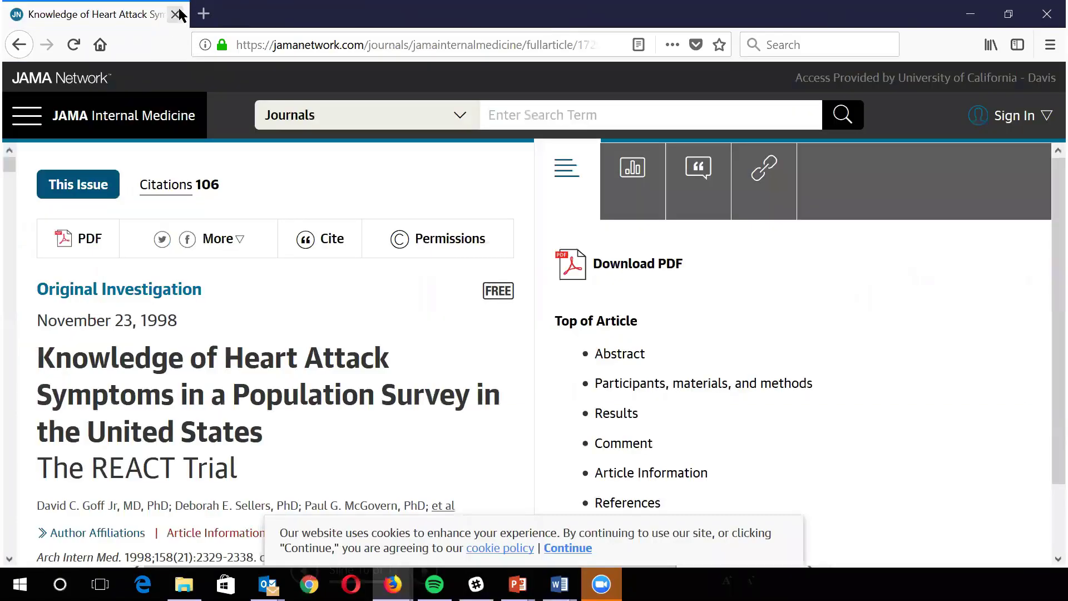
click(178, 9)
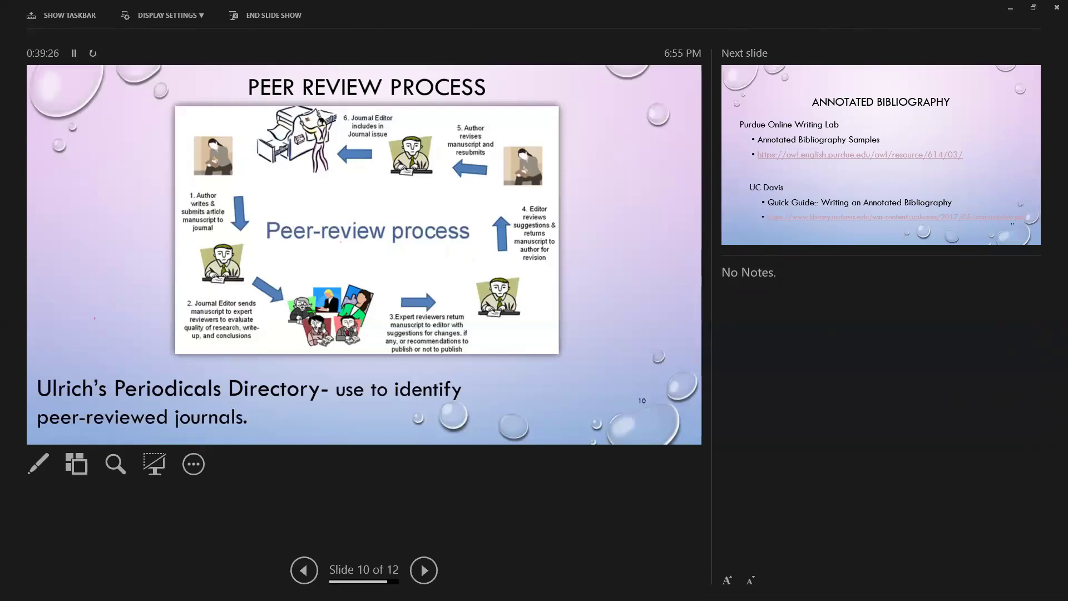
Switch to the library window, maximize it, search the databases for "academic search complete", and open Academic Search Complete [via EBSCO]
key(alt+Tab)
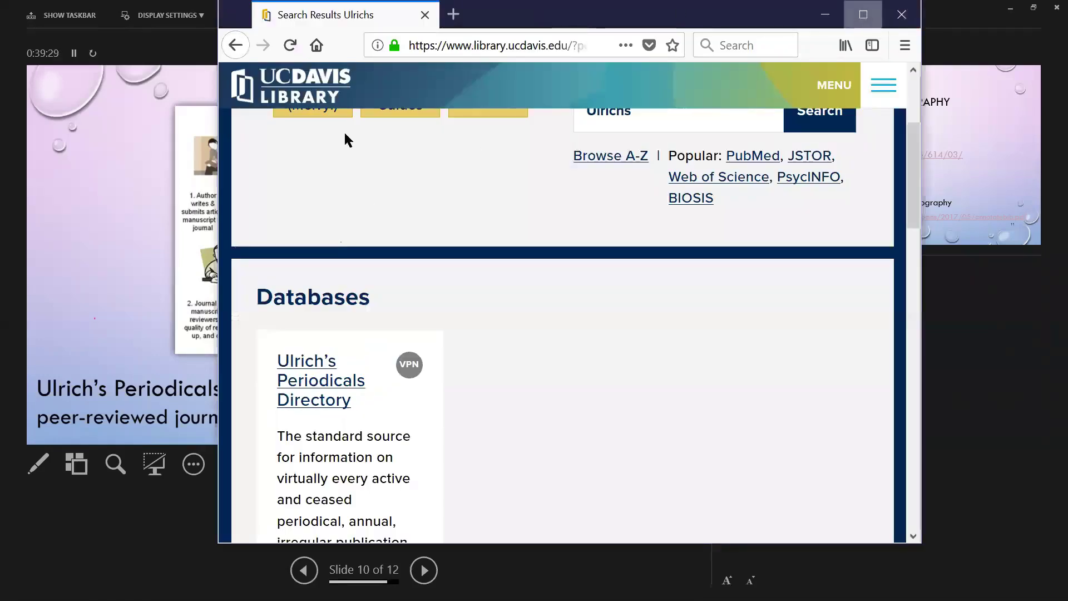
click(863, 14)
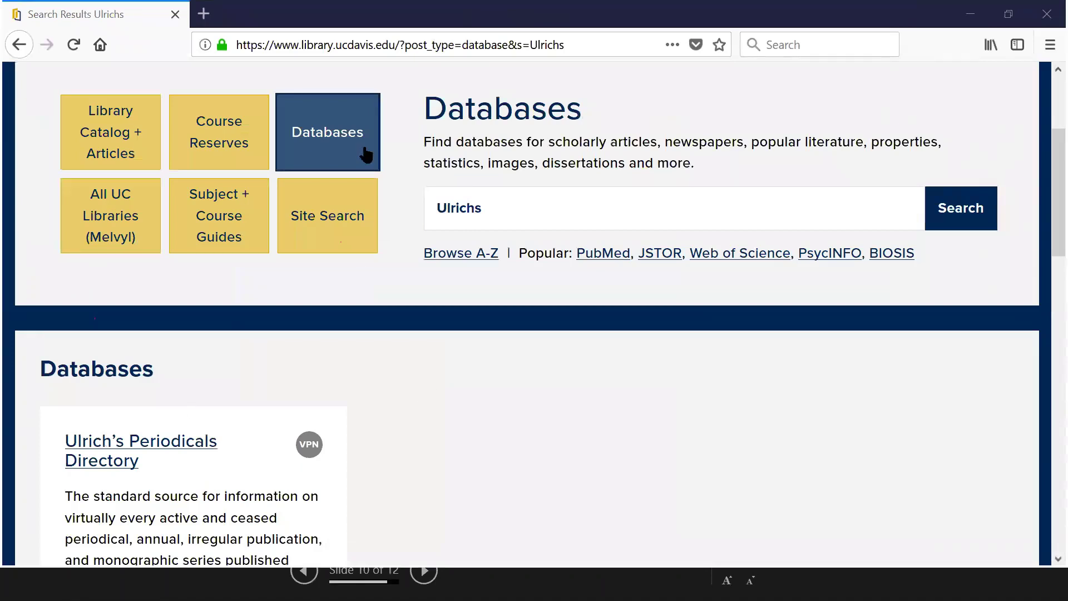
click(349, 129)
key(Tab)
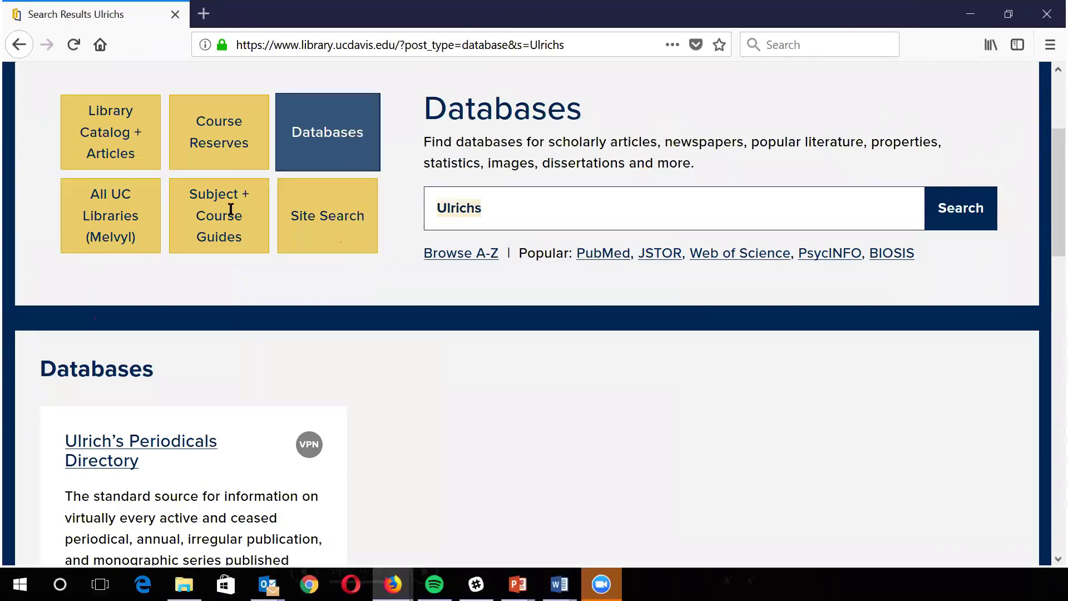
text(aca)
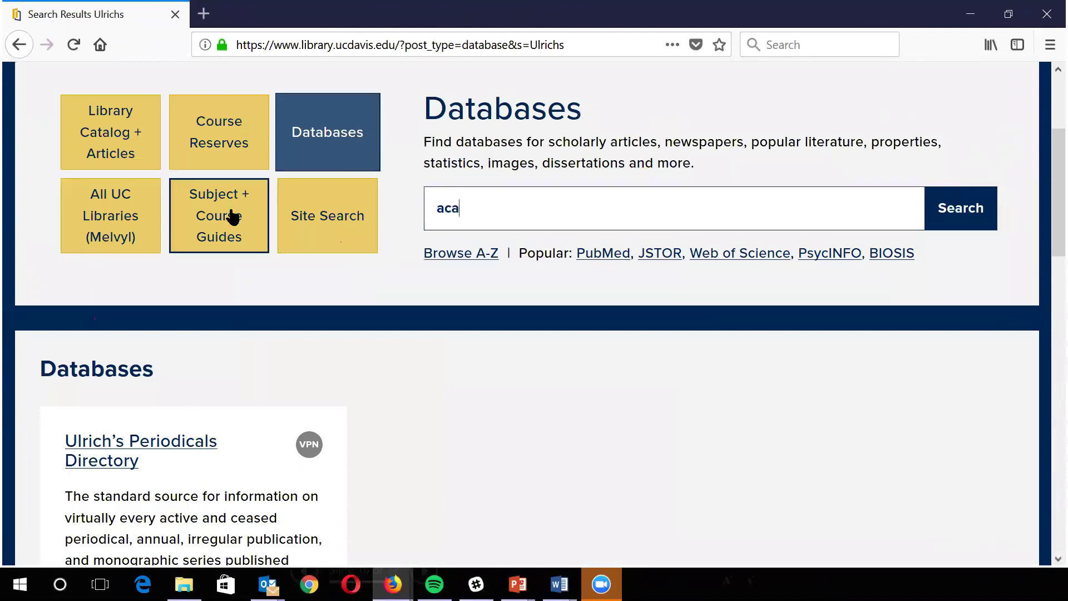
text(demic search)
text(complete)
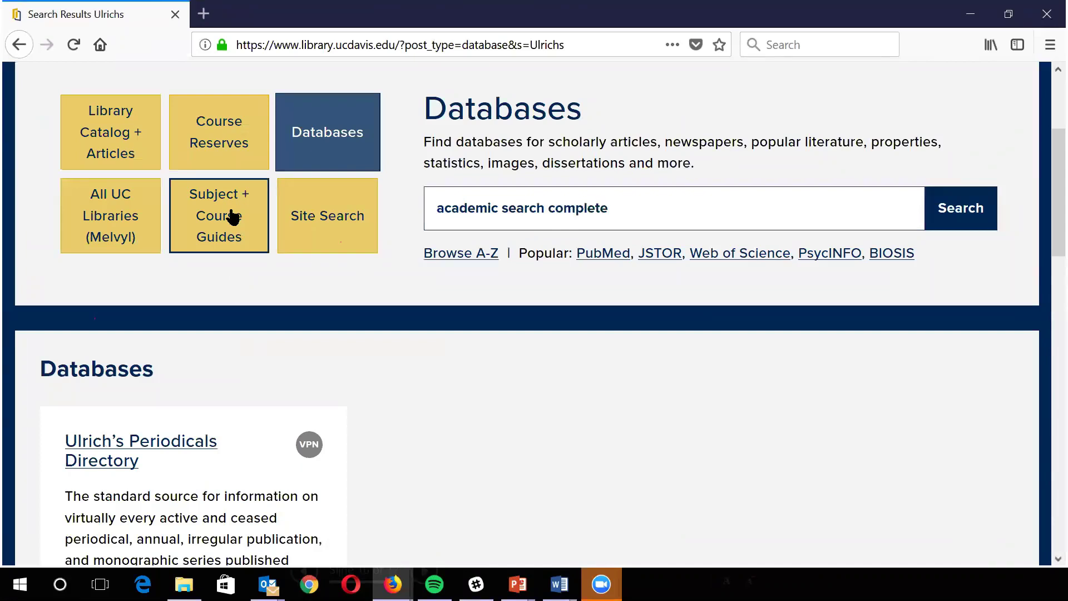
key(Return)
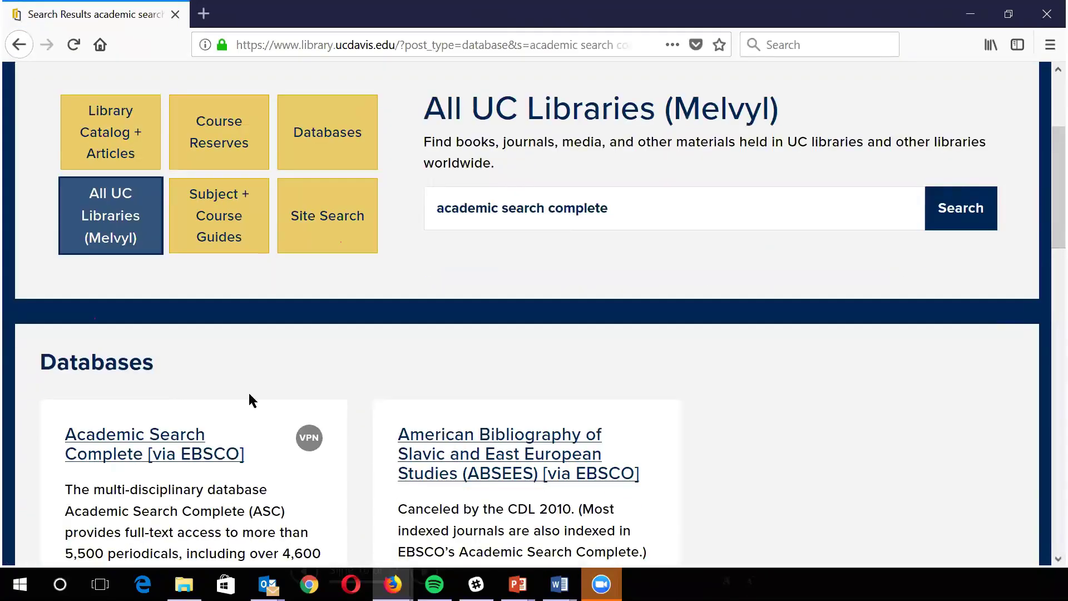
click(153, 436)
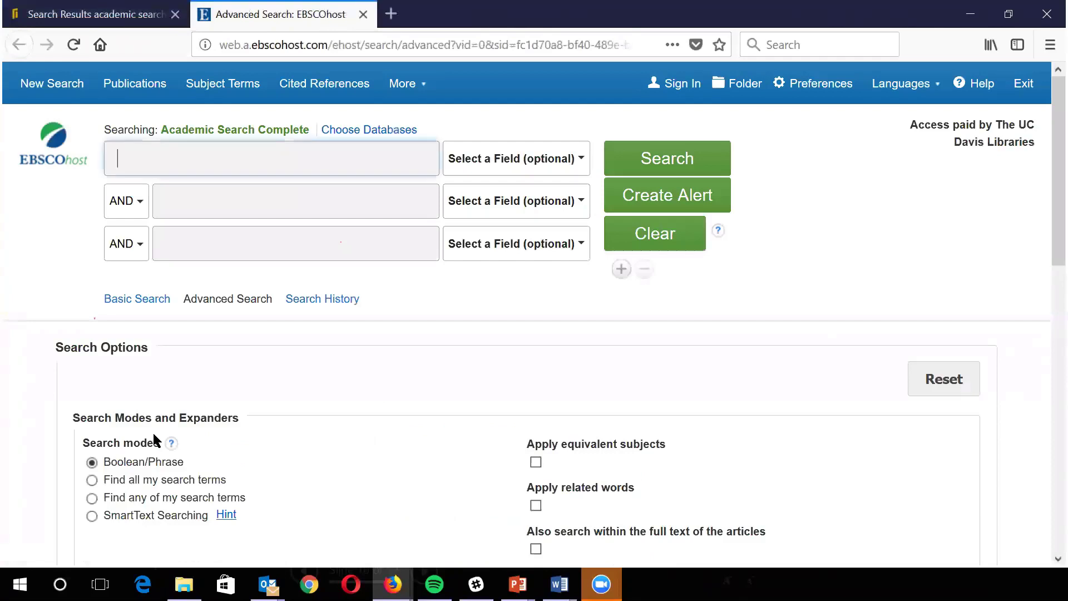
Enter "education and technology" as the first search term in Academic Search Complete
text(edc)
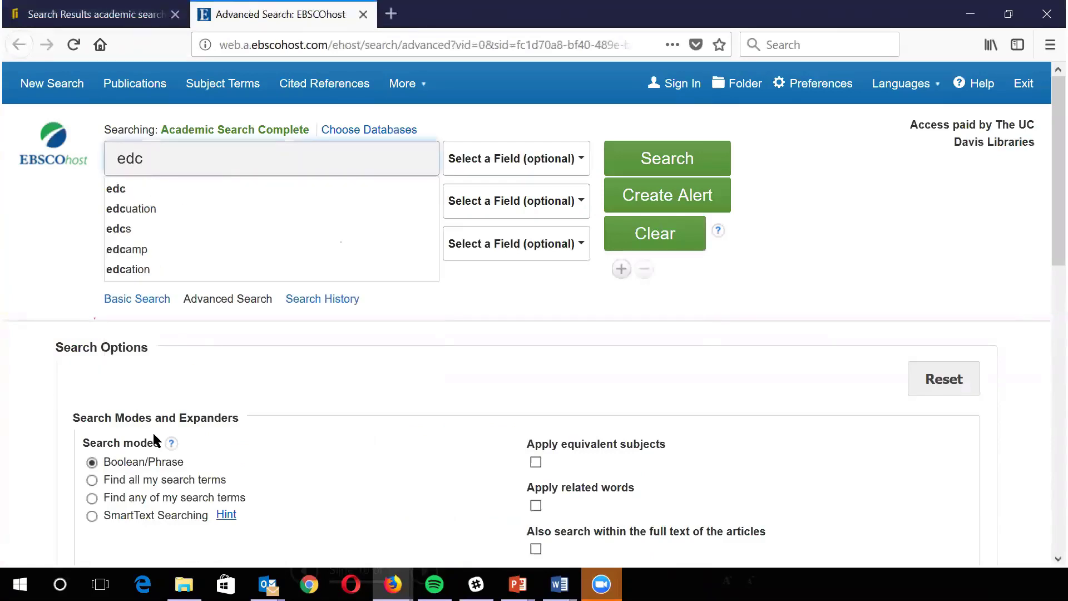
key(BackSpace)
text(ucatio)
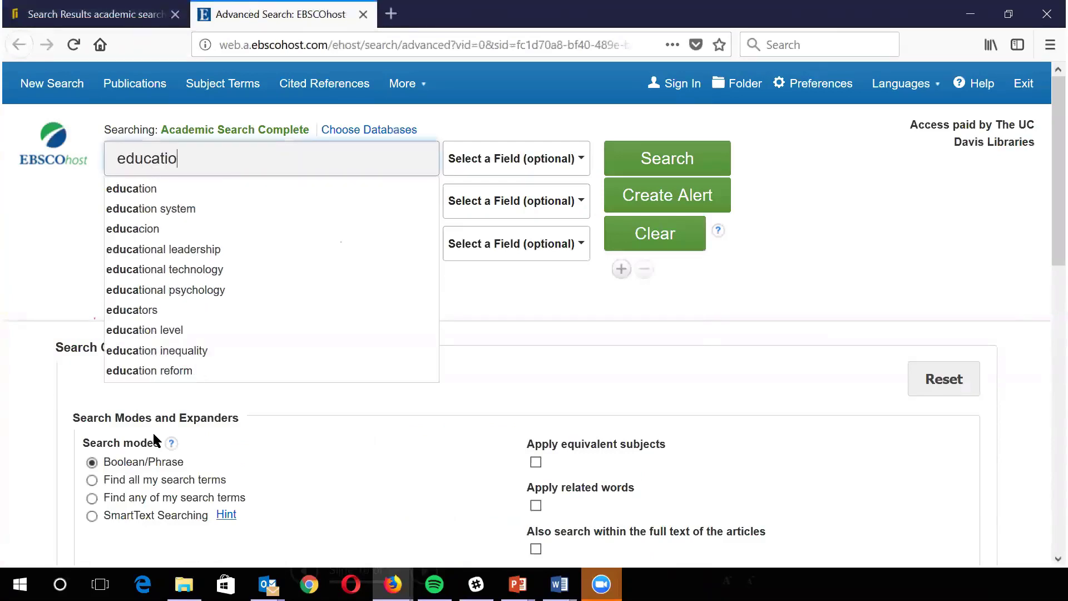
text(n and tehcnolog)
key(BackSpace)
key(BackSpace)
key(BackSpace)
key(BackSpace)
key(BackSpace)
key(BackSpace)
key(BackSpace)
text(chnoligy)
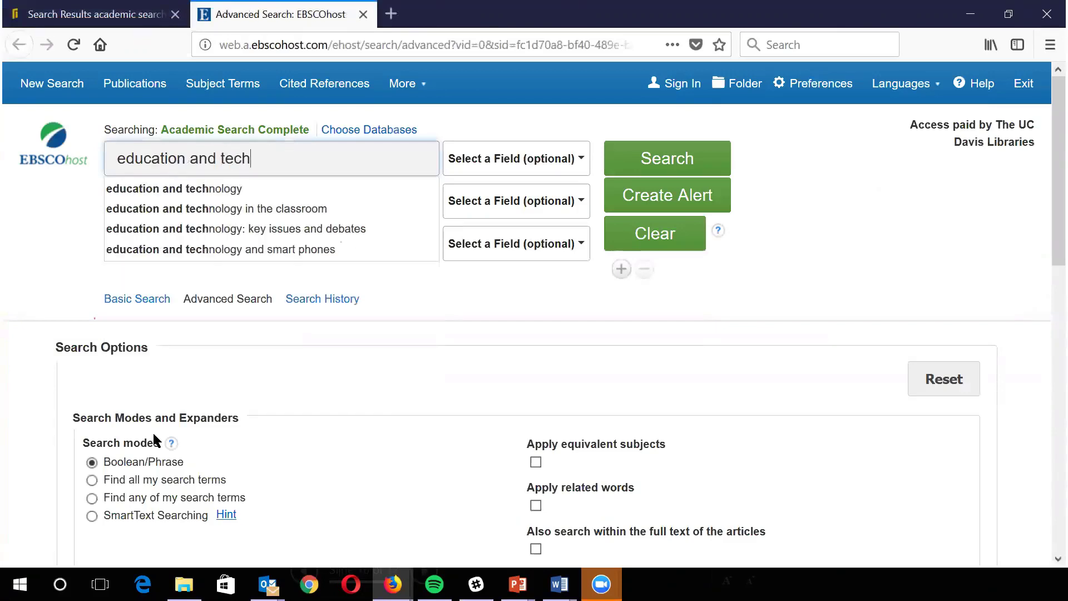
key(BackSpace)
key(BackSpace)
key(BackSpace)
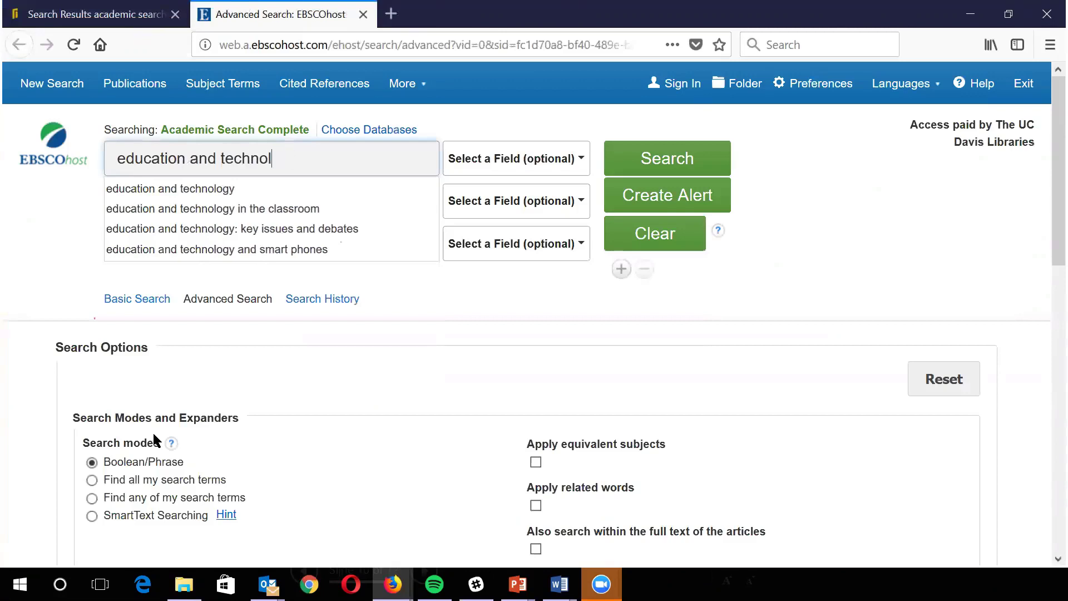
text(ogy)
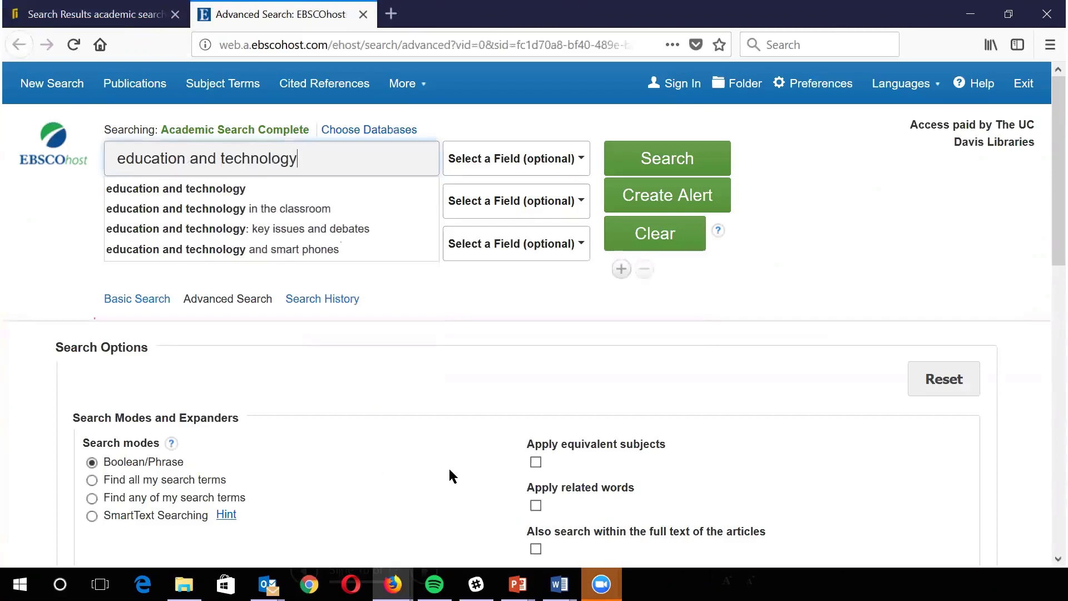
Limit the search to Full Text and Scholarly (Peer Reviewed) Journals, and run it
scroll(449, 470, down, 5)
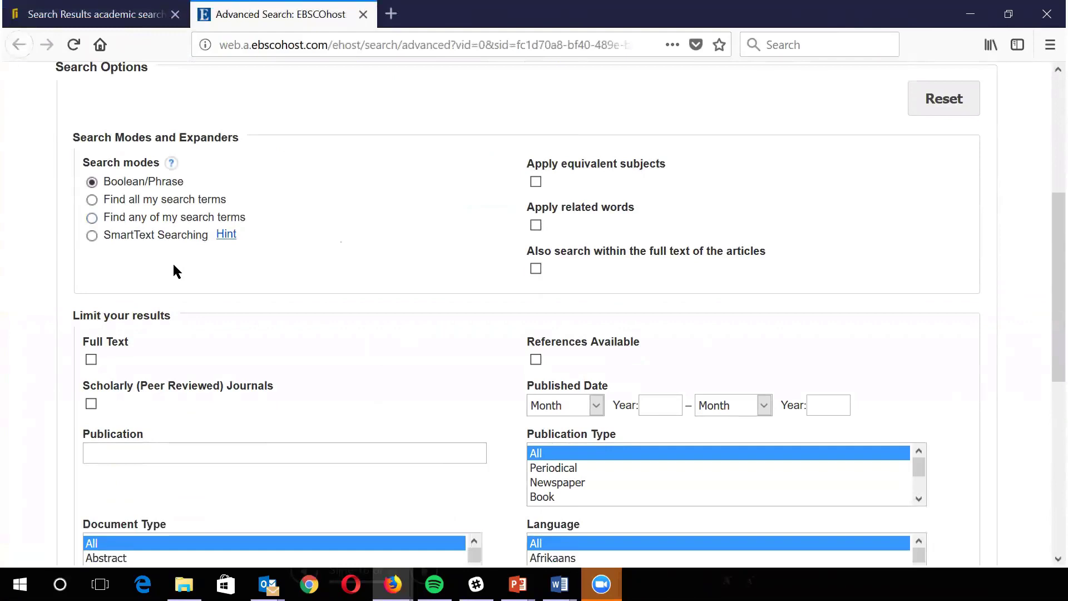
click(92, 362)
click(95, 404)
scroll(235, 366, up, 5)
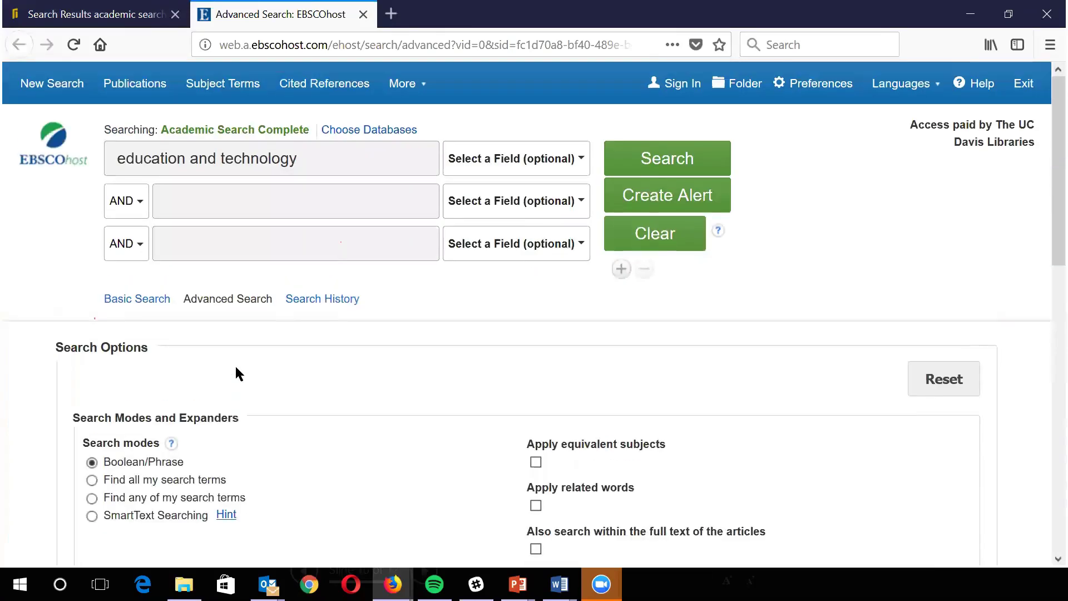
click(642, 173)
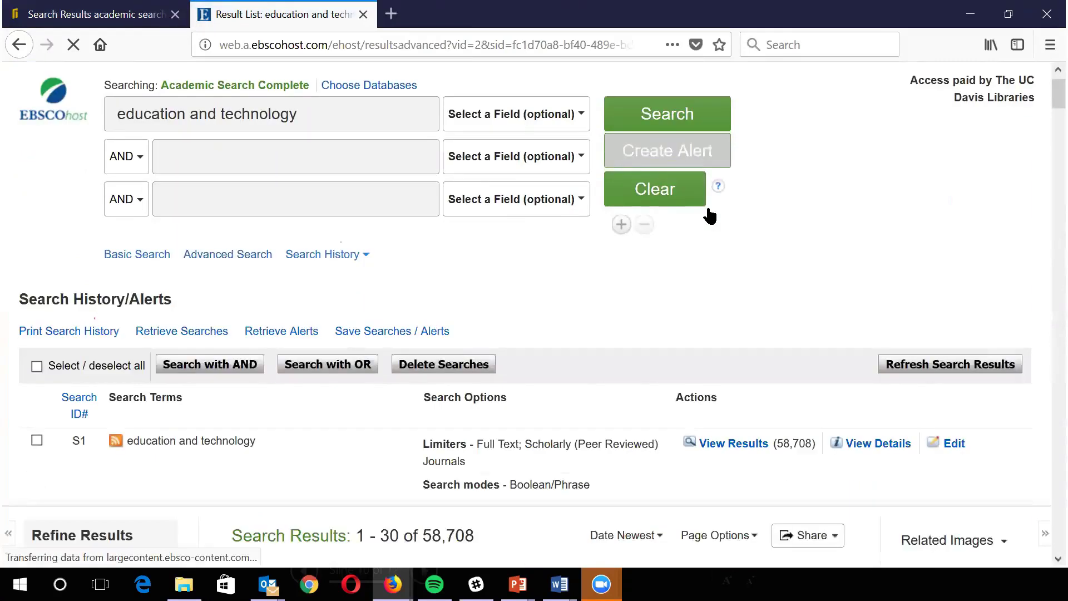
Highlight the total number of search results, and restrict the publication date range to start in 2015
scroll(691, 231, down, 5)
drag(480, 300, 416, 304)
click(406, 315)
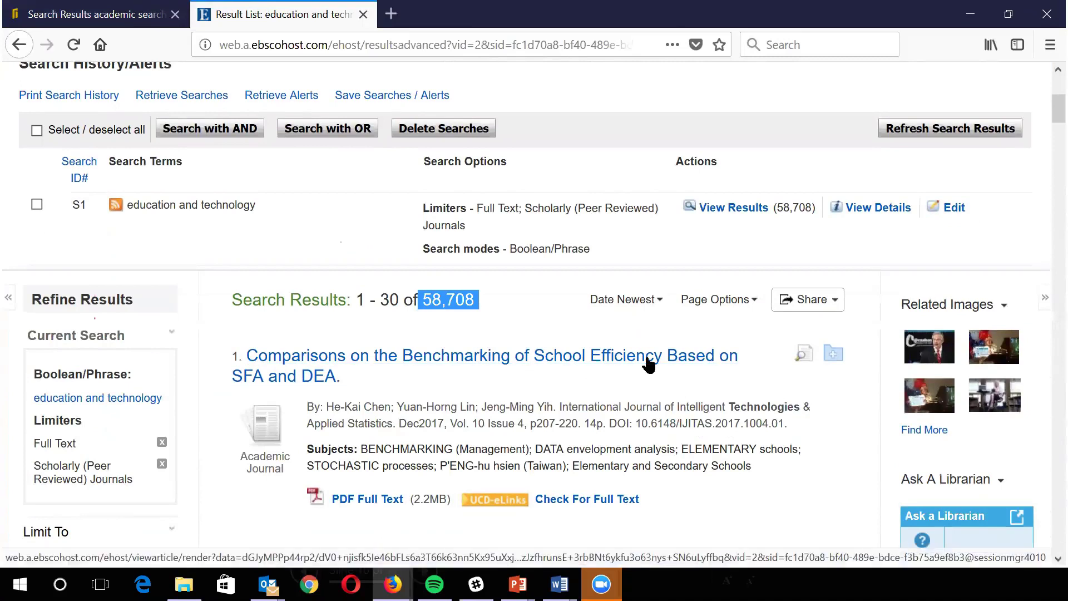
scroll(649, 363, down, 2)
scroll(649, 365, down, 3)
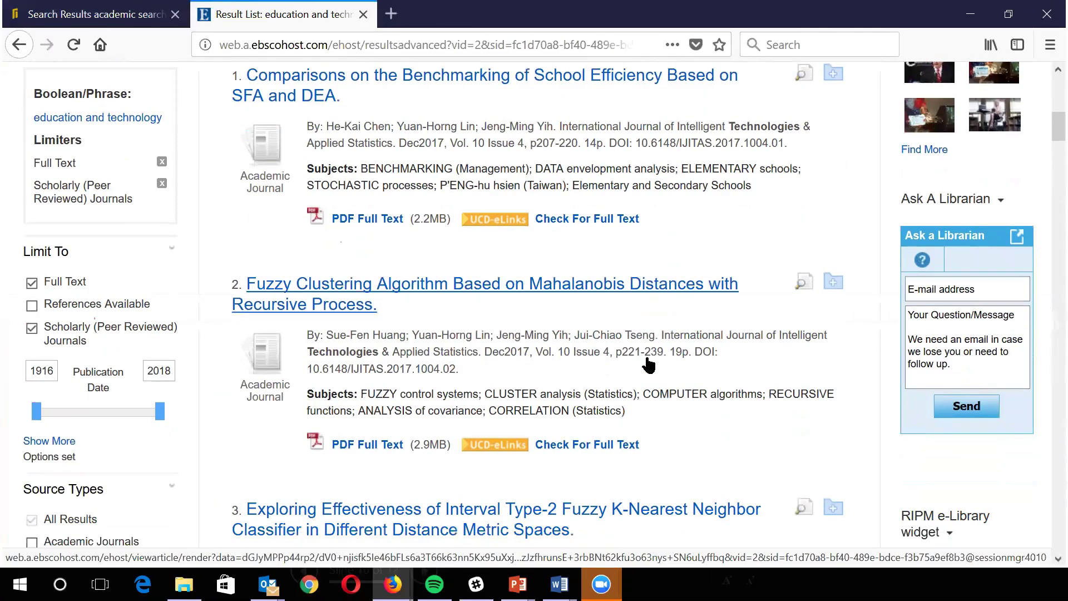
double_click(56, 371)
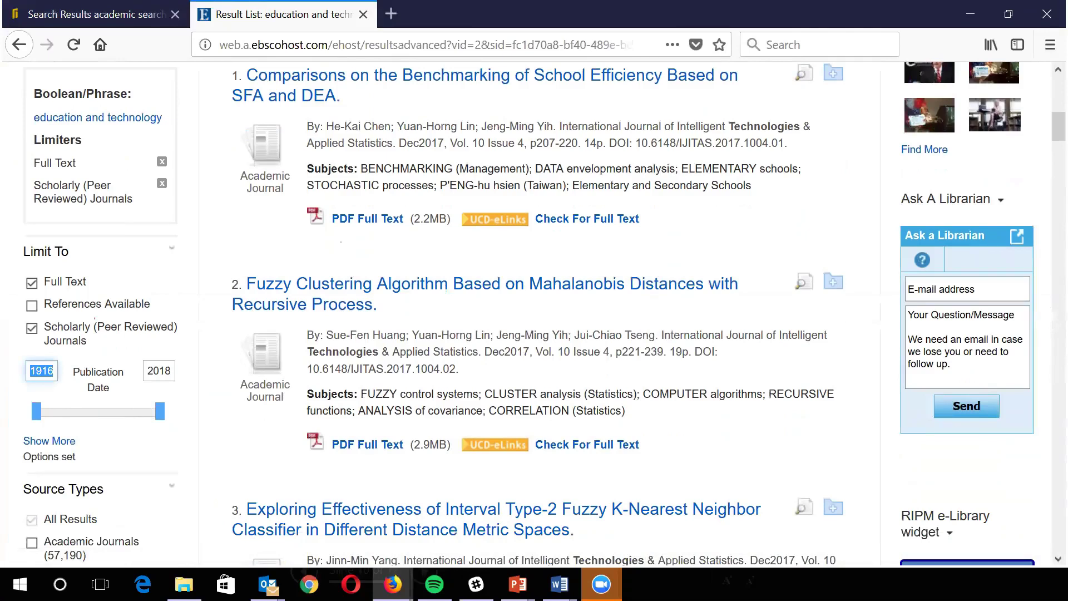
text(2015)
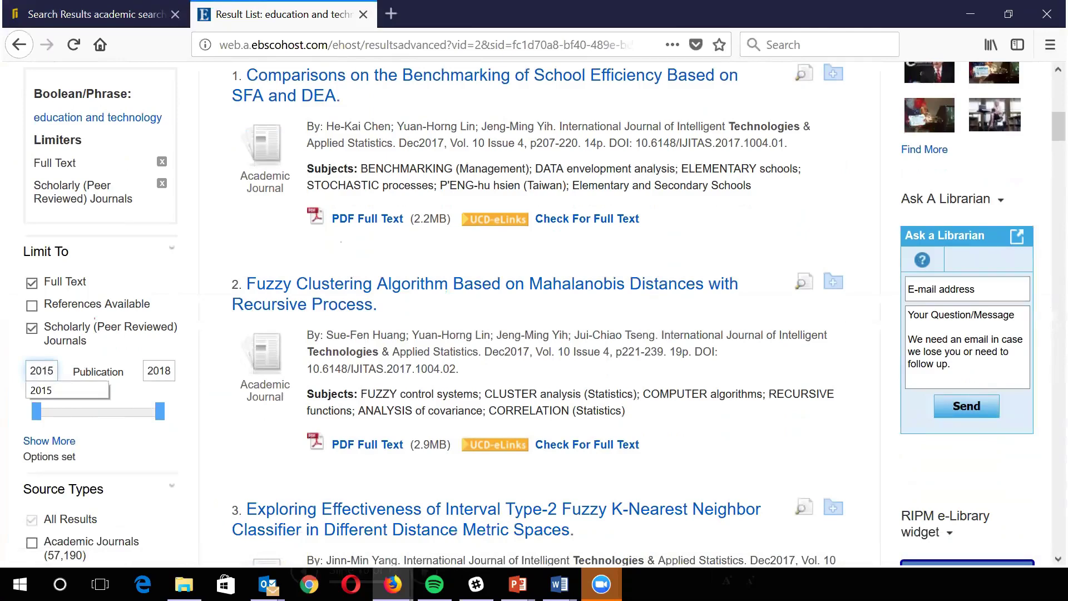
key(Return)
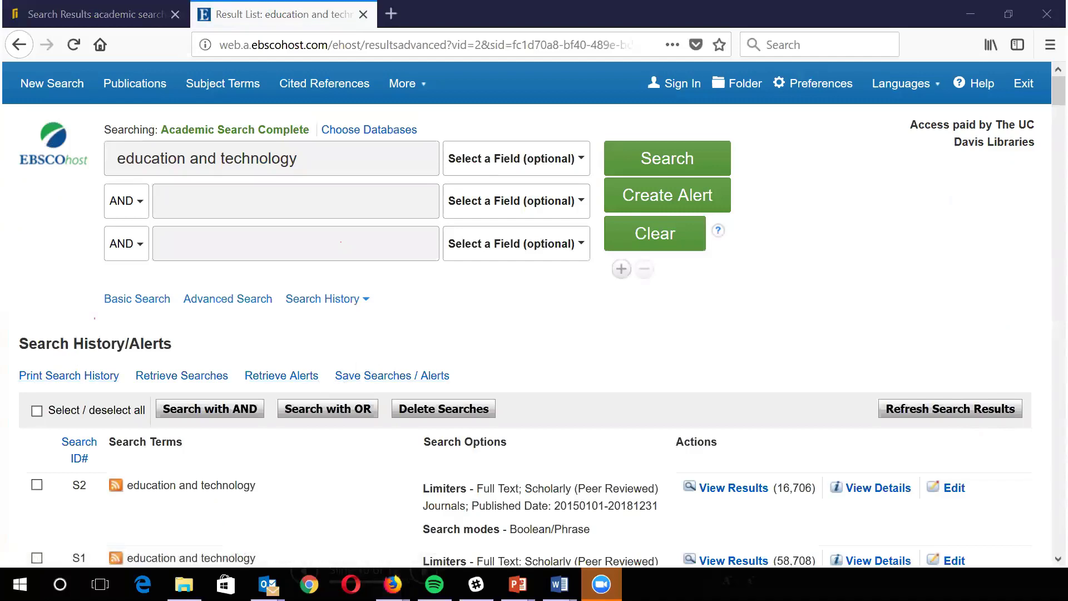
Examine the date-limited article list, its search history entries and the active limiters
scroll(539, 423, down, 6)
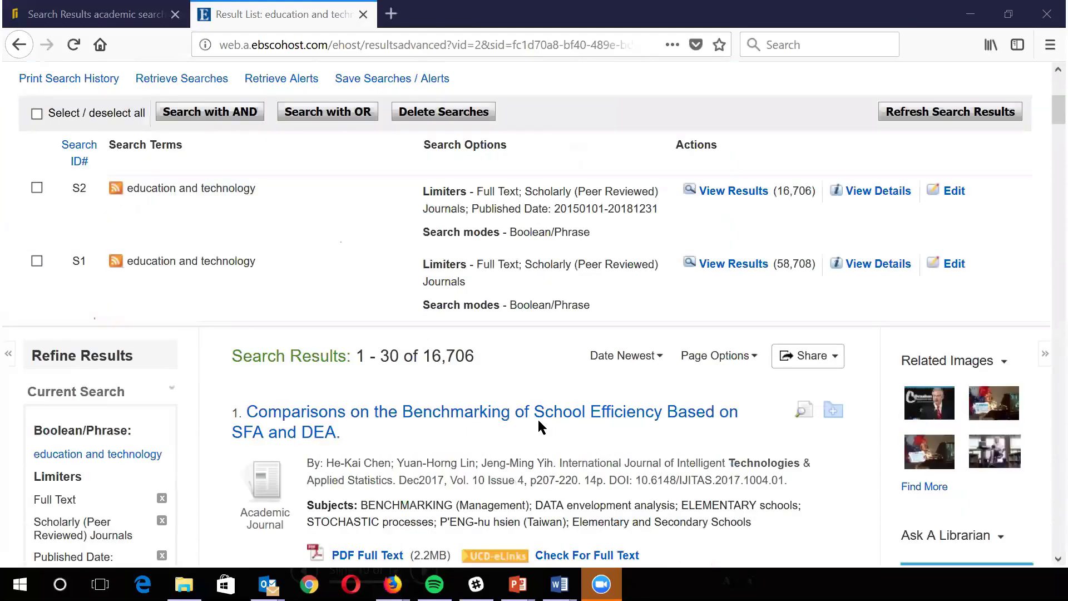
scroll(537, 418, down, 5)
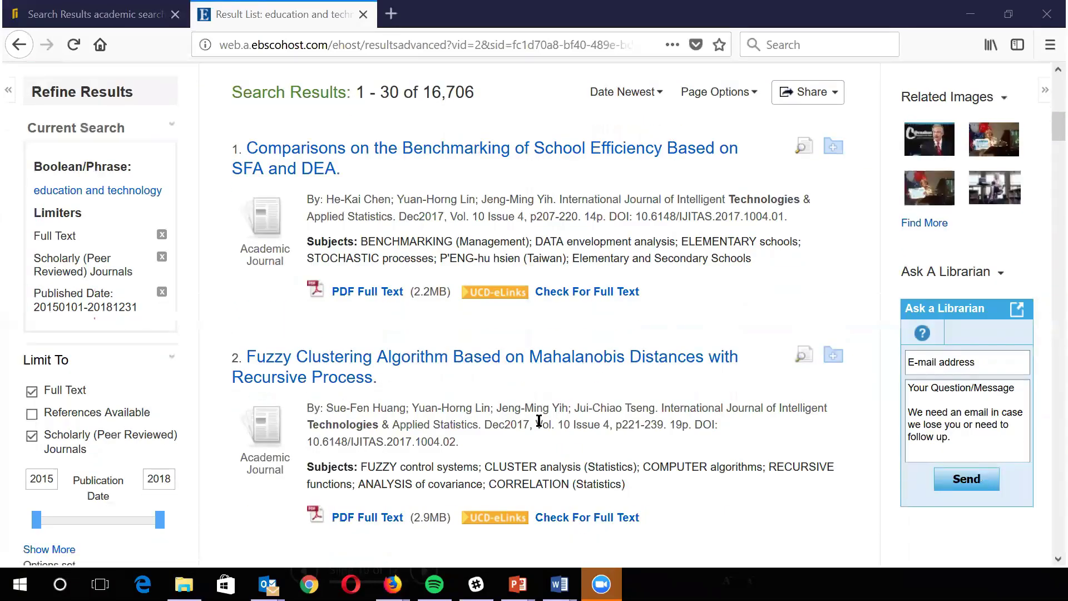
scroll(540, 423, up, 10)
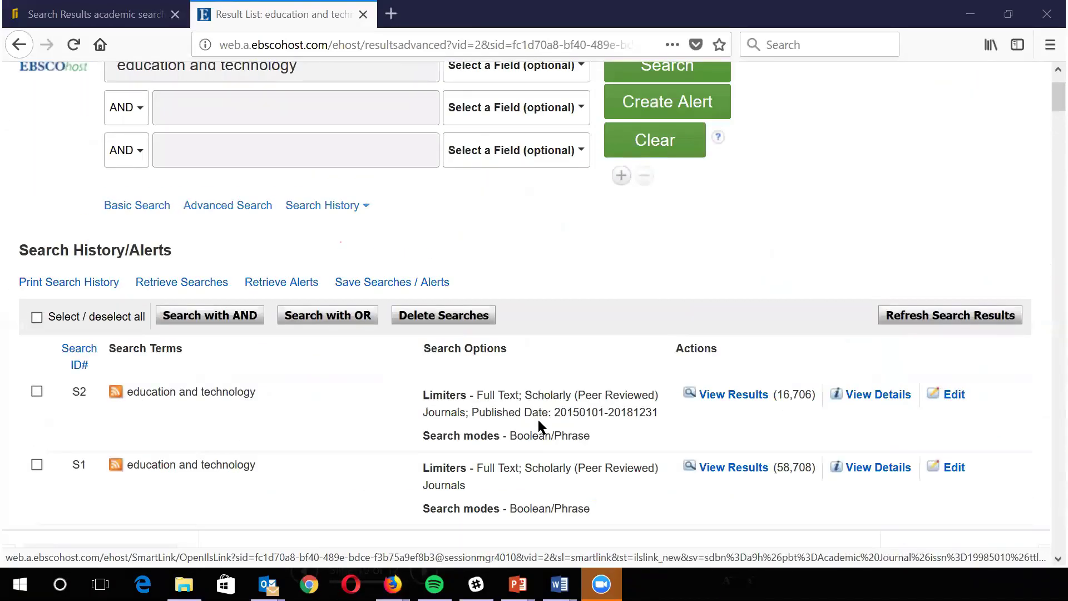
scroll(538, 420, down, 2)
scroll(538, 419, down, 2)
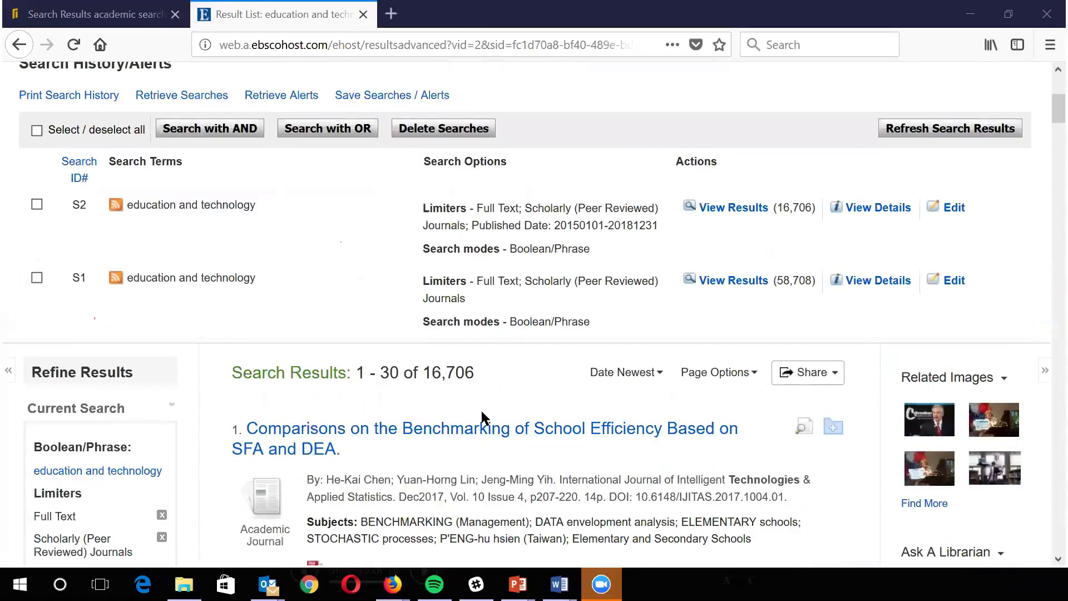
scroll(482, 415, down, 7)
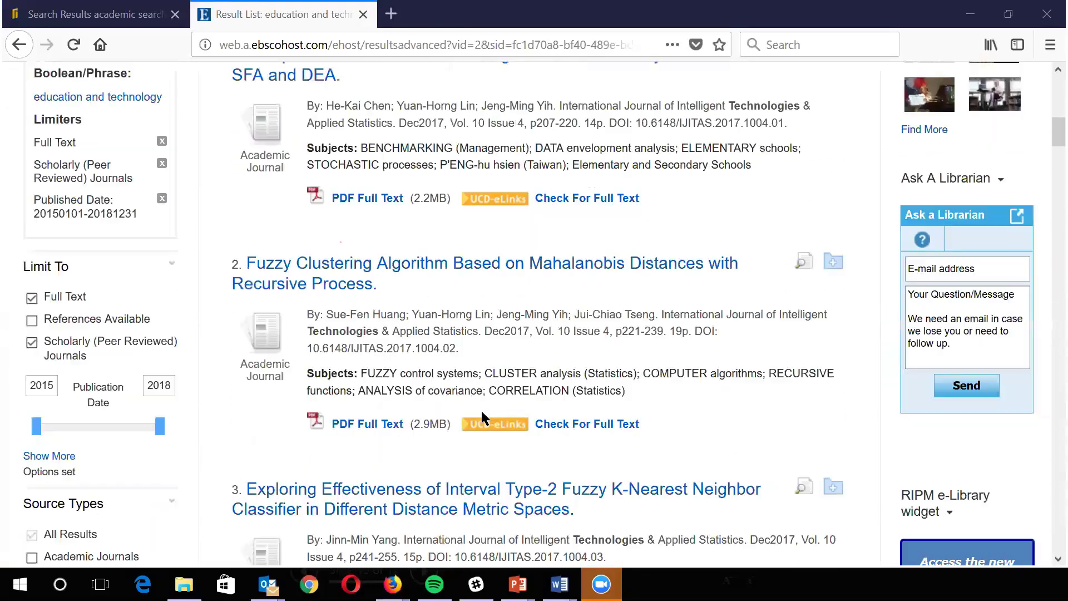
scroll(482, 416, down, 2)
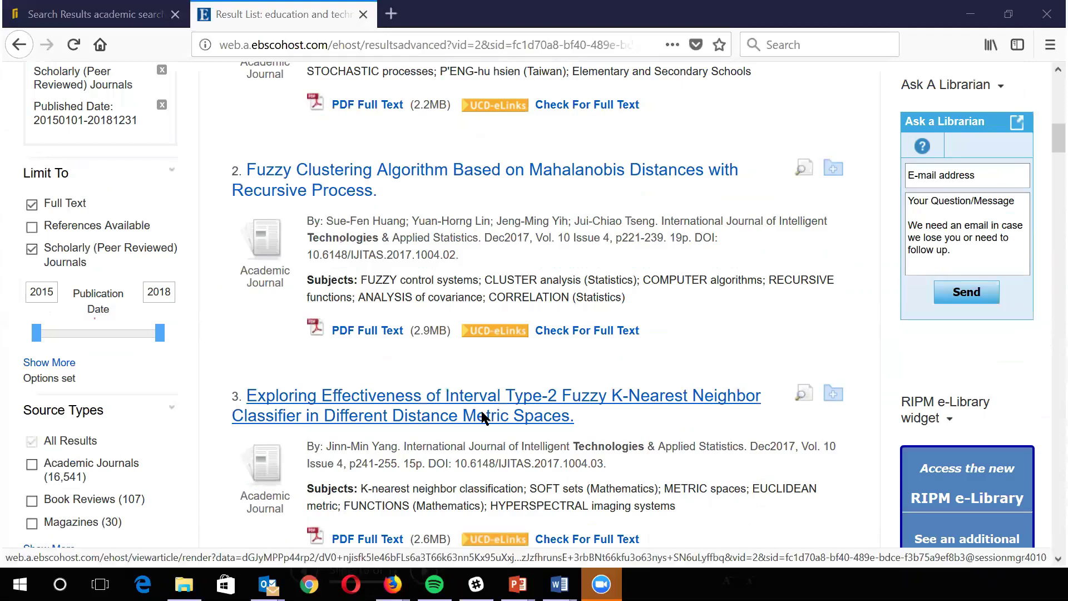
scroll(483, 417, up, 5)
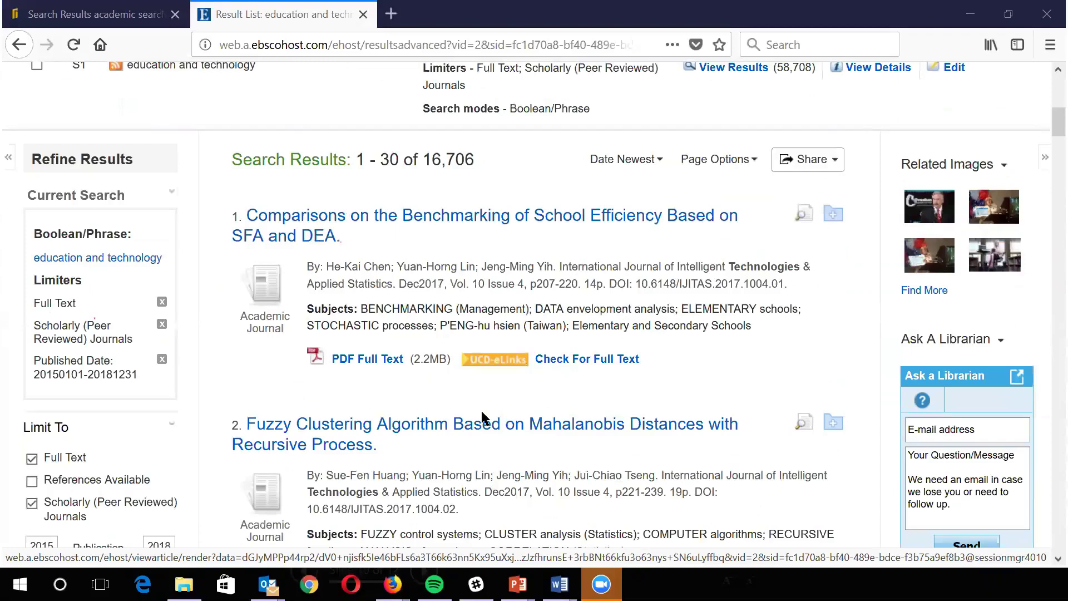
scroll(482, 411, down, 1)
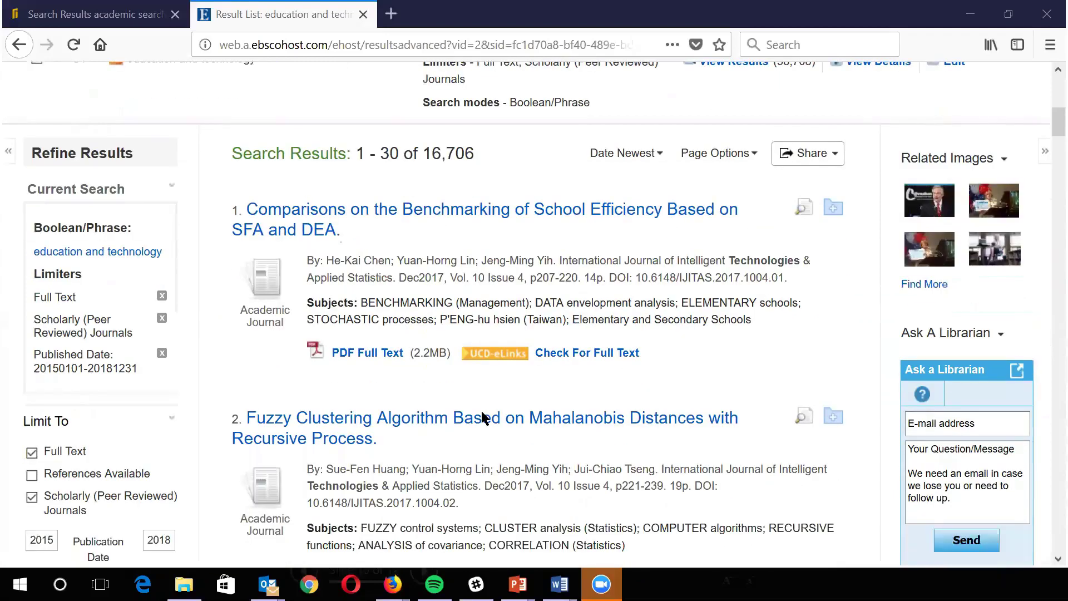
Add "california" as a second search term combined with AND, and rerun the search
scroll(396, 274, up, 8)
scroll(236, 199, up, 2)
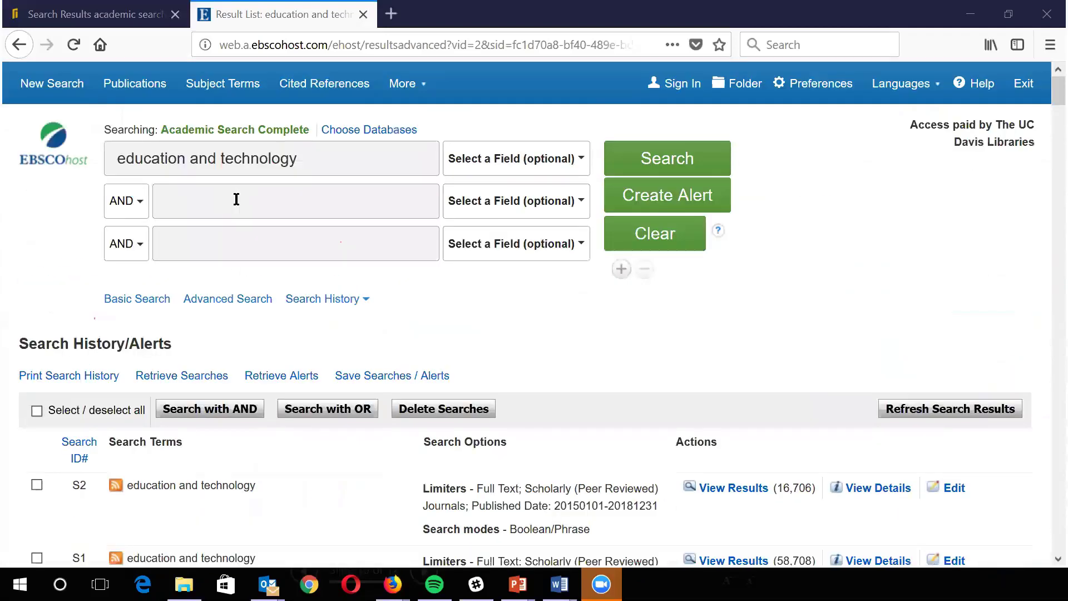
click(236, 199)
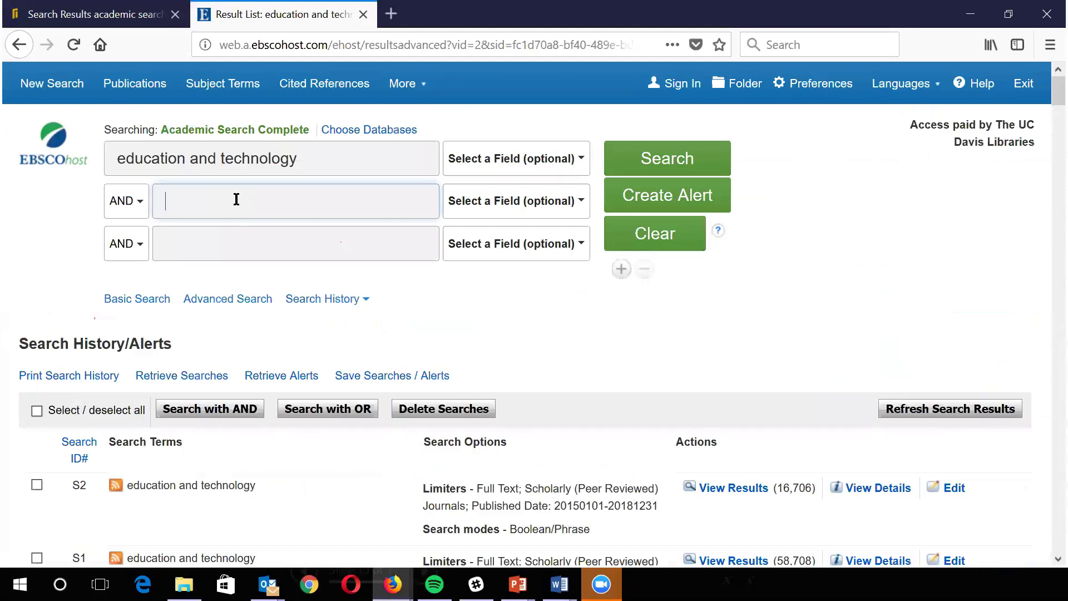
text(california)
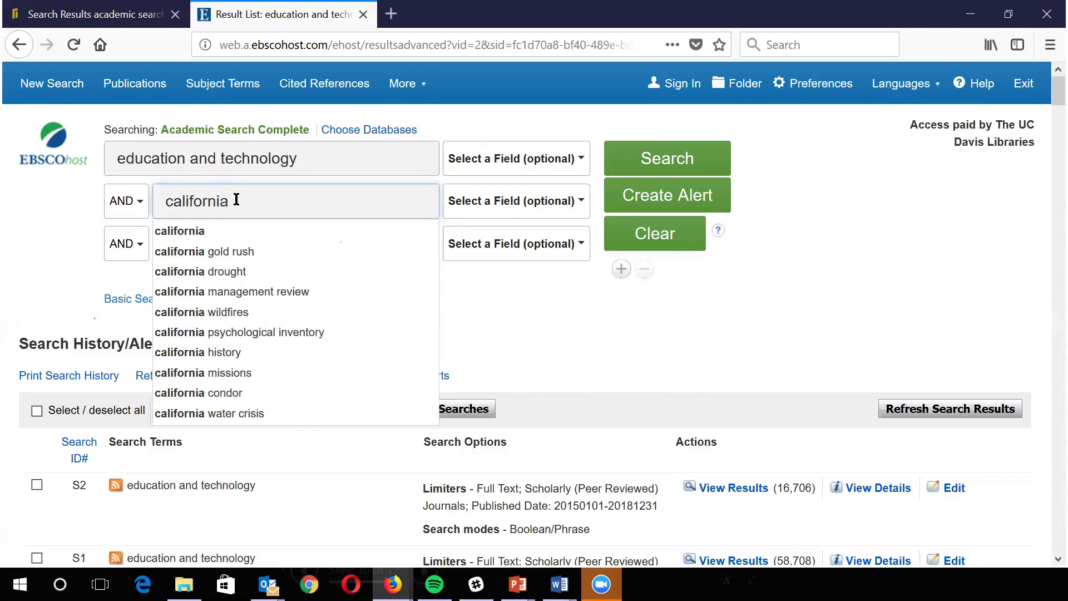
key(Return)
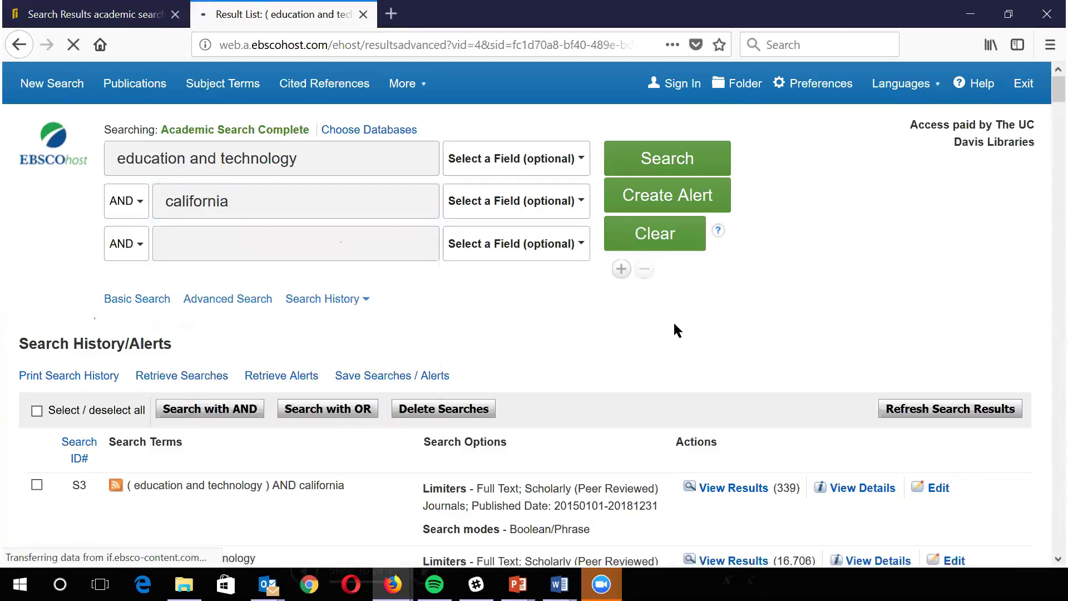
click(668, 158)
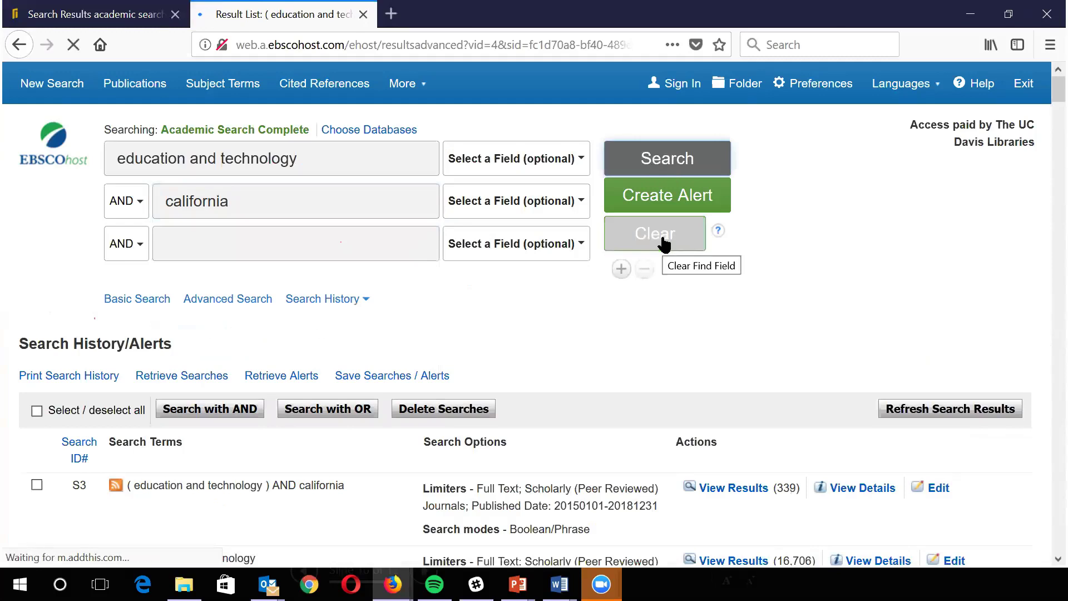
Review the refinement options for the California search and narrow it to the thesaurus subject term "educational technology"
scroll(643, 358, down, 3)
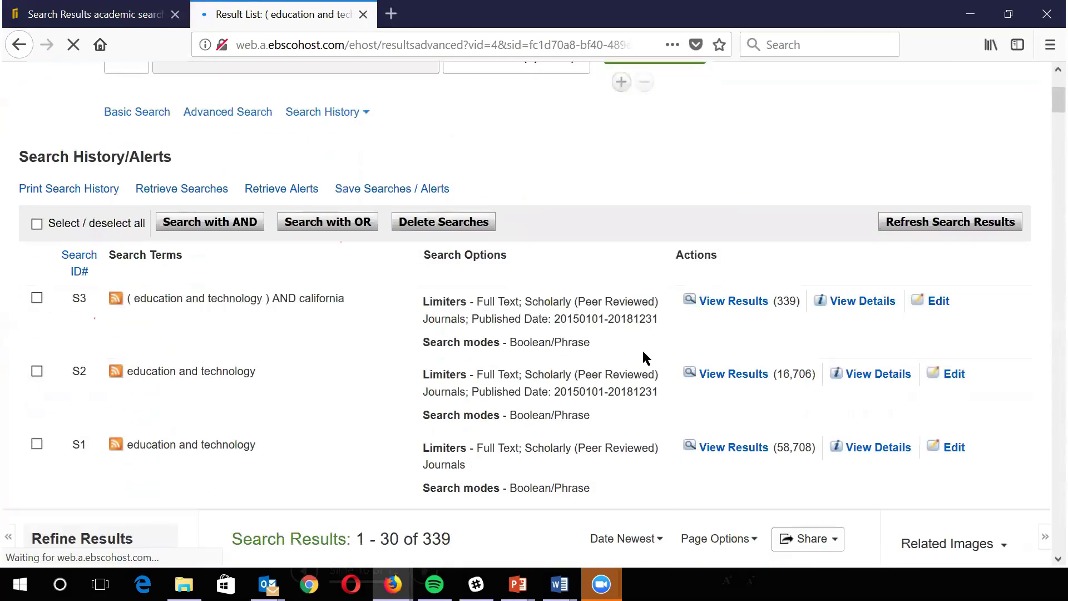
scroll(644, 357, down, 3)
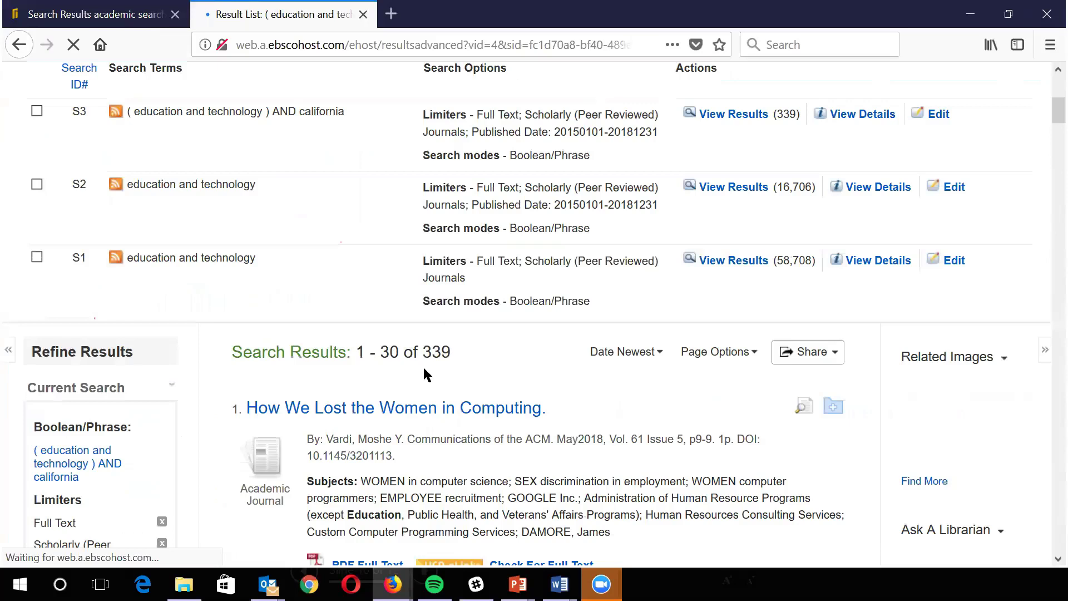
scroll(424, 369, up, 3)
scroll(427, 374, down, 5)
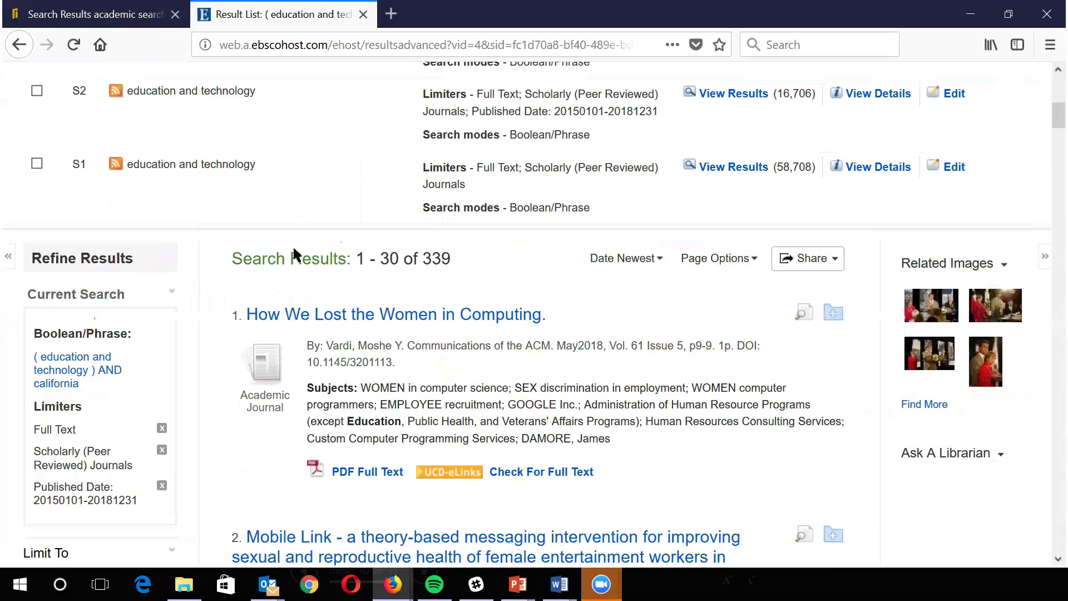
scroll(293, 245, down, 2)
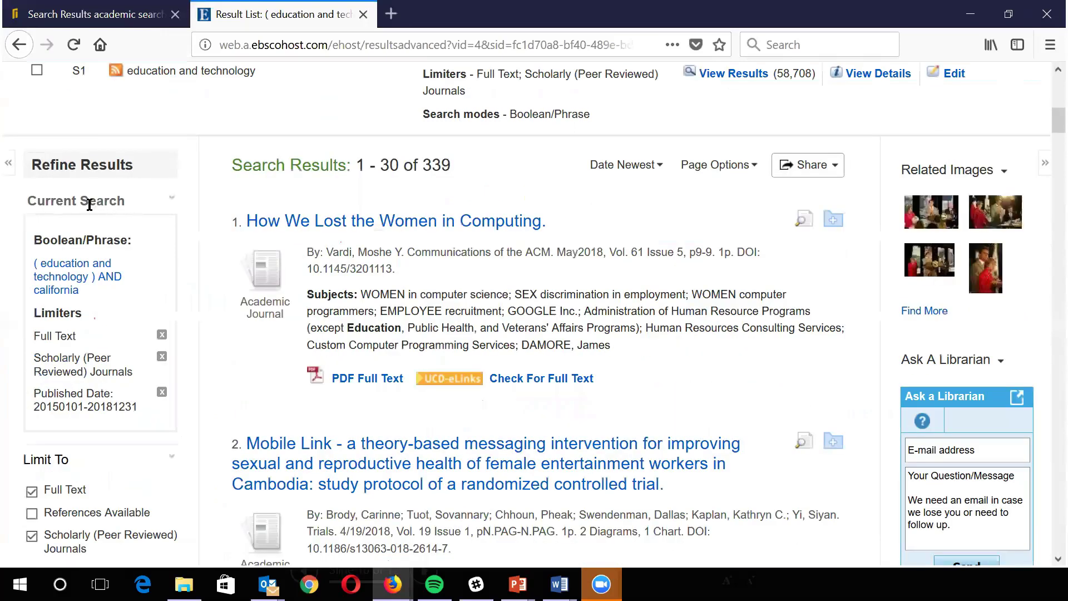
scroll(41, 273, down, 5)
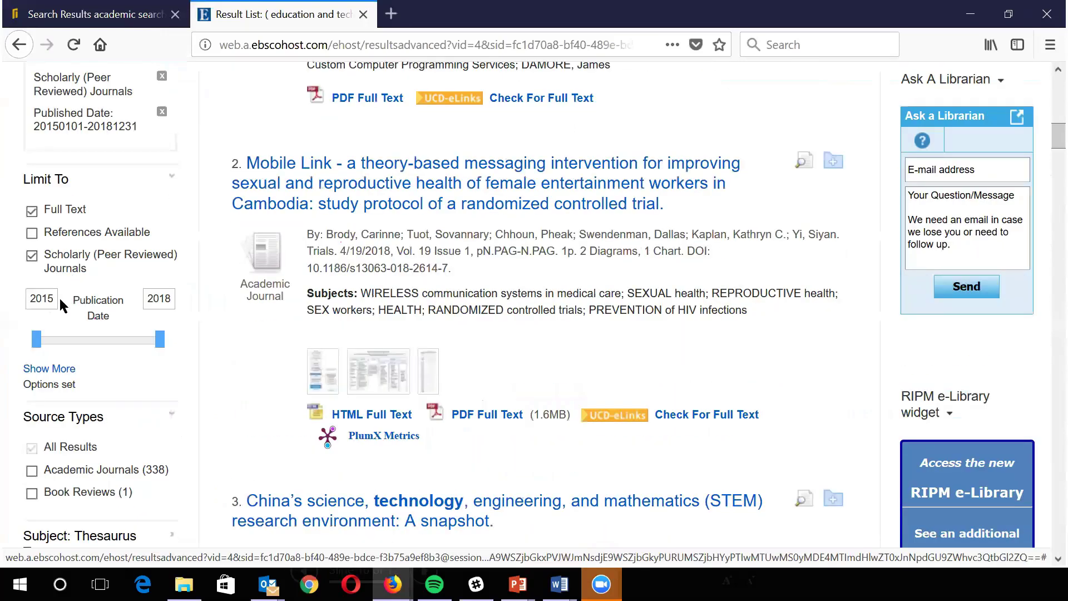
scroll(73, 352, down, 3)
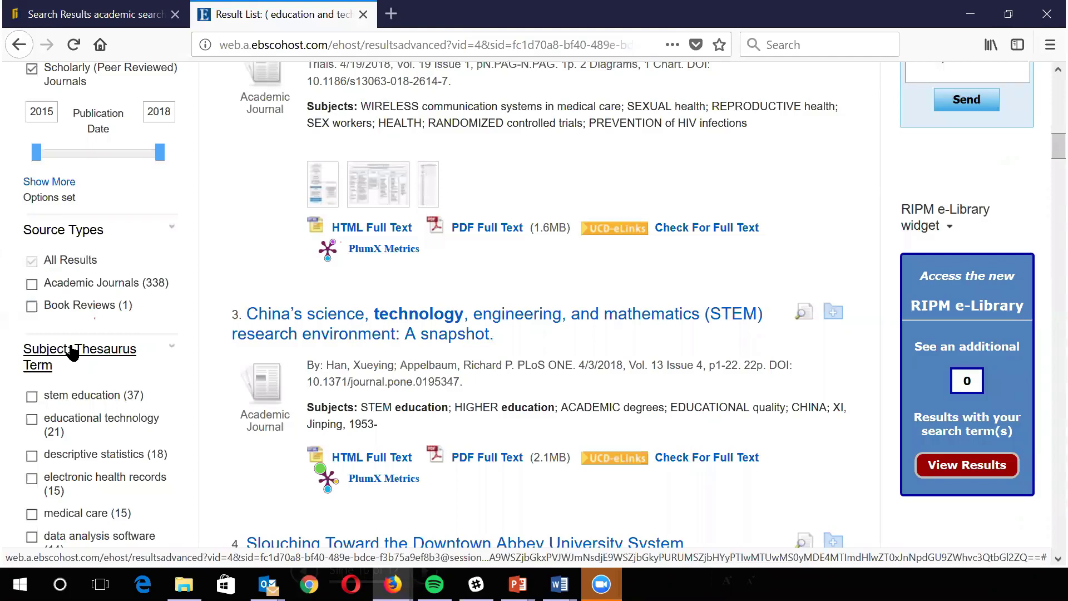
scroll(84, 369, down, 3)
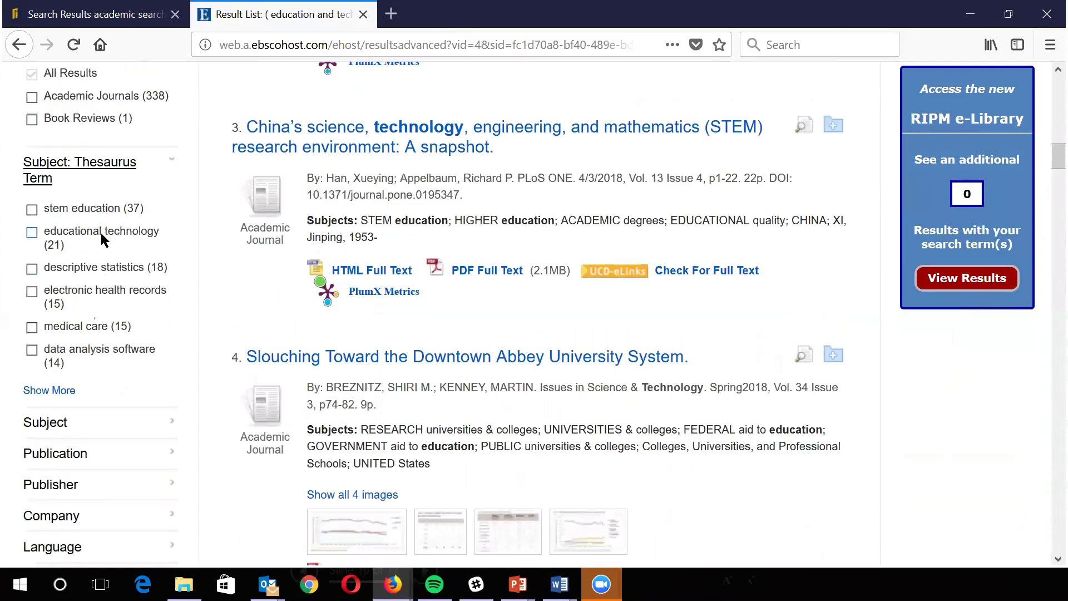
click(32, 231)
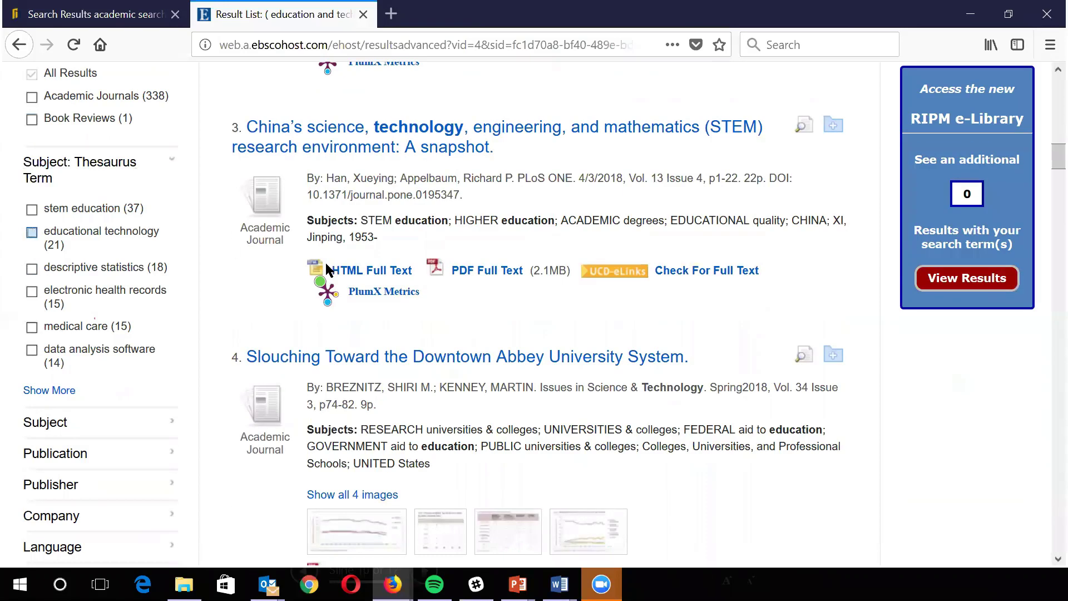
key(space)
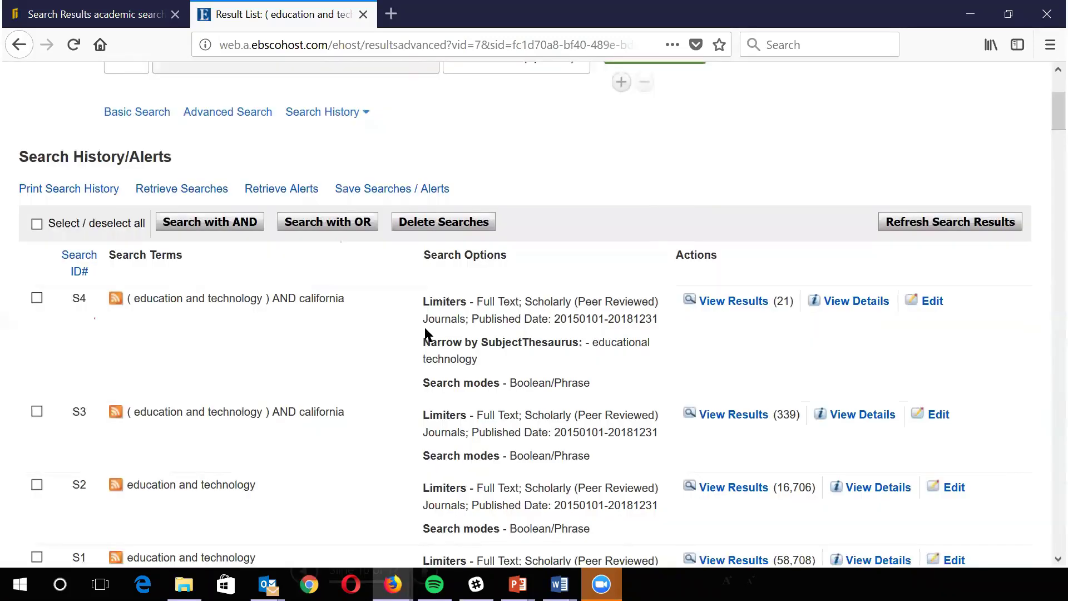
Browse the narrowed results, preview the abstract of "Innovative Pathways Through Developmental Education and Postsecondary Success", and add that article to the folder
scroll(425, 334, down, 8)
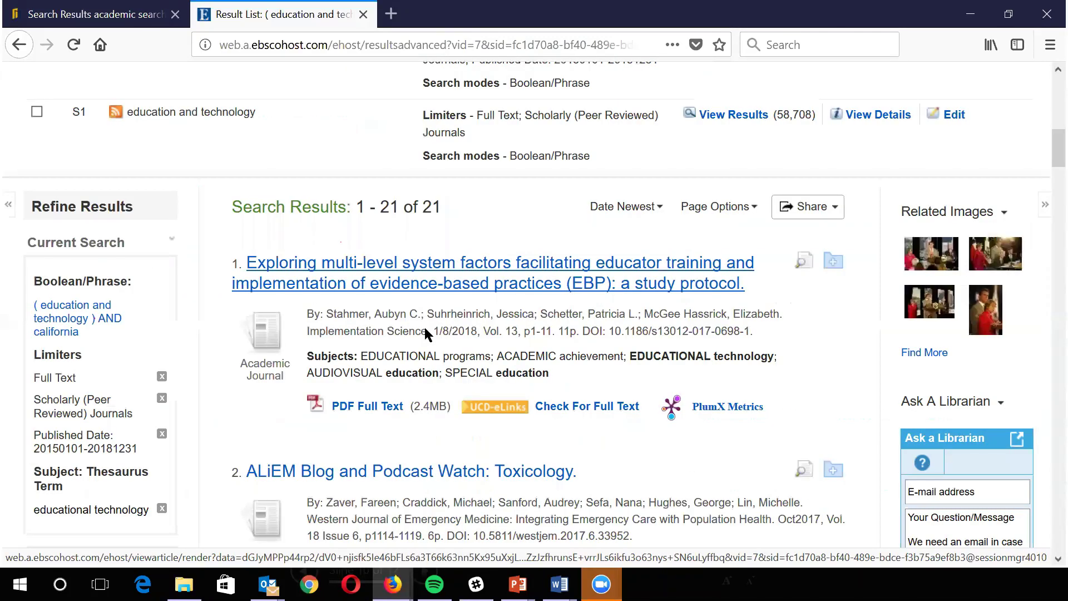
scroll(425, 333, down, 2)
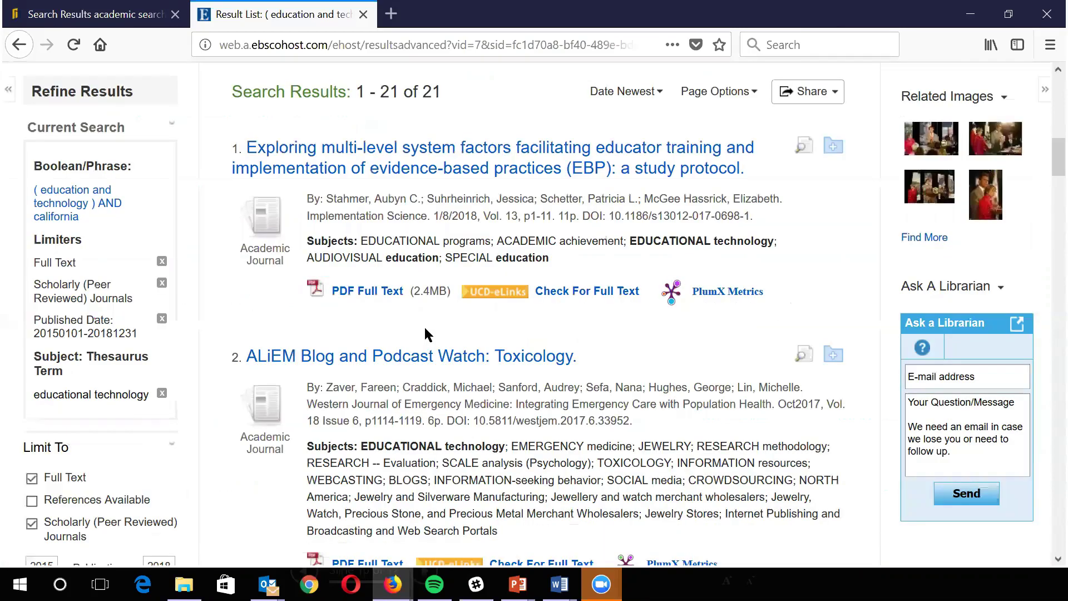
scroll(425, 334, down, 2)
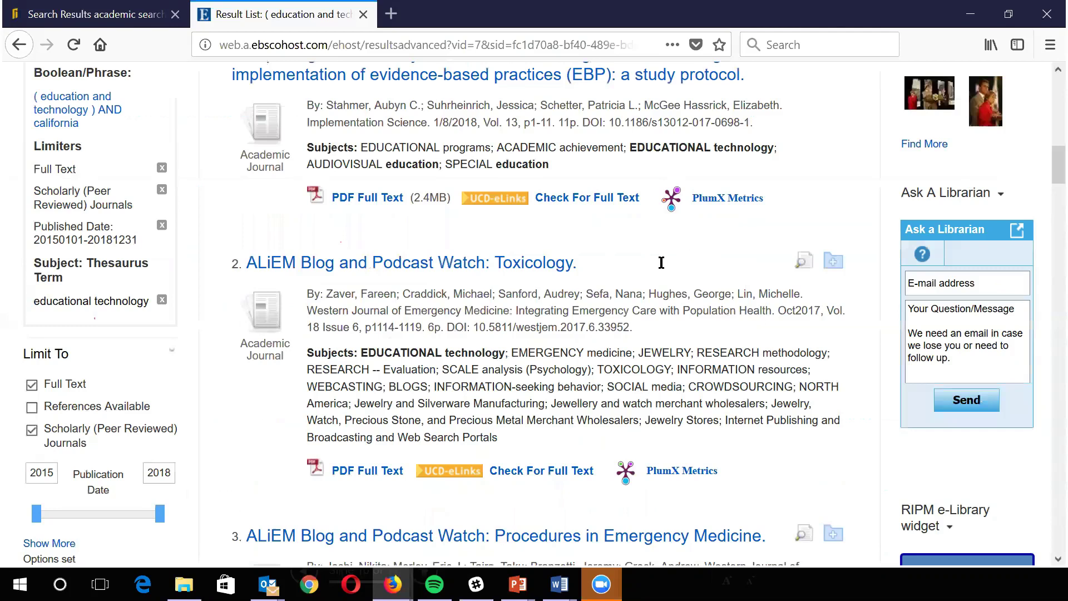
scroll(661, 263, down, 3)
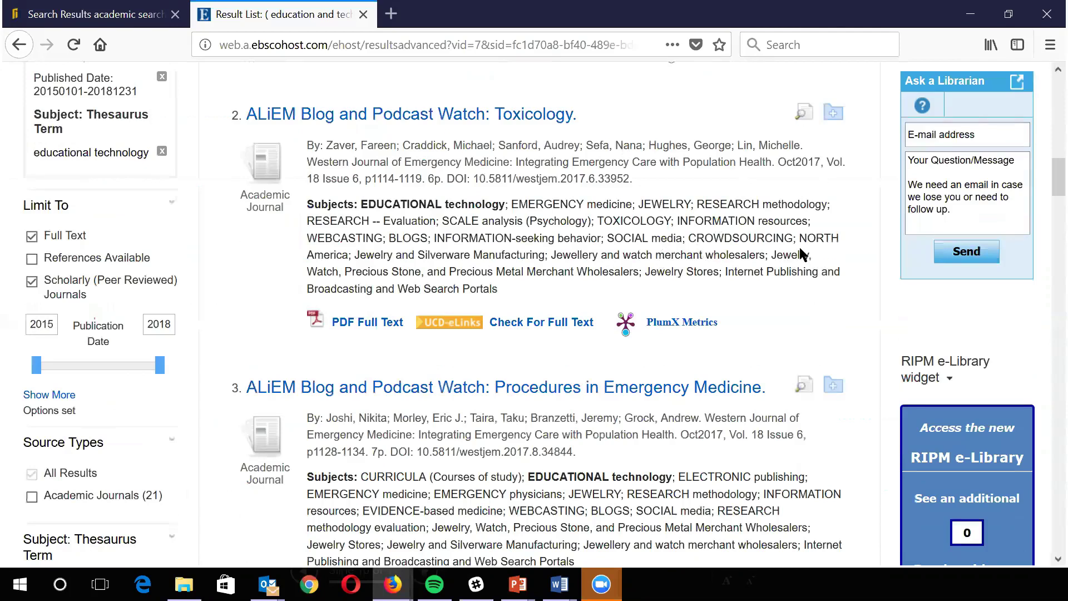
scroll(801, 253, down, 8)
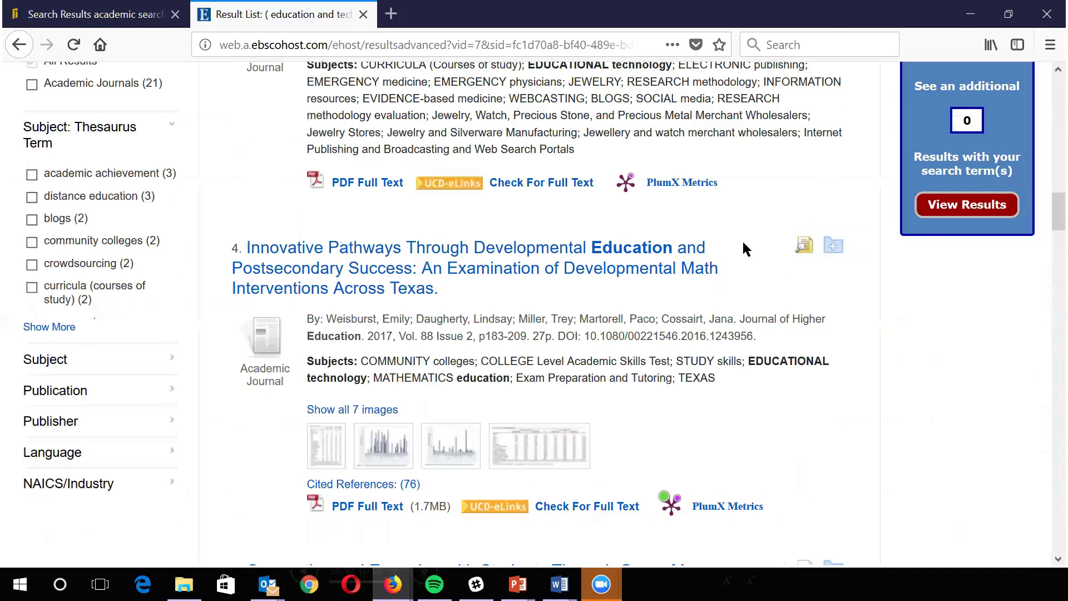
scroll(755, 289, down, 4)
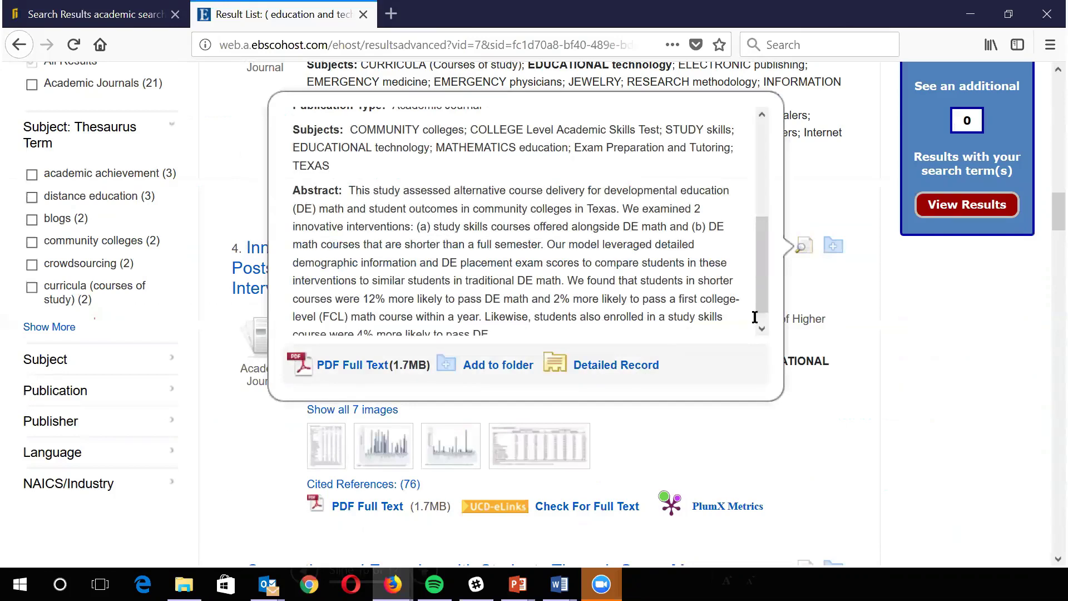
click(834, 245)
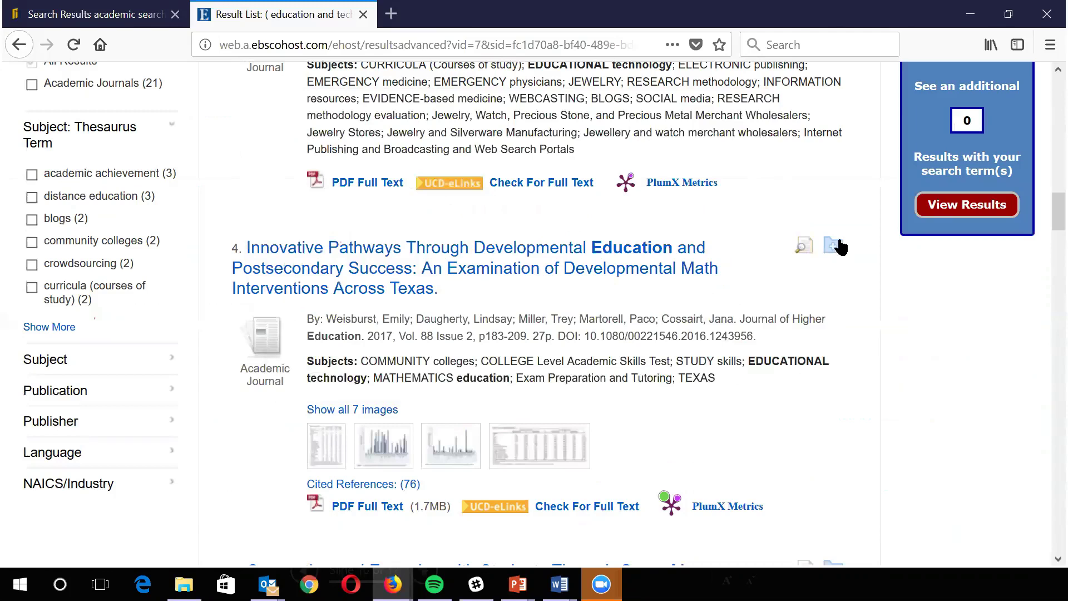
Preview the abstract of "Virtual Reality: Low-Cost Tools and Resources for the Classroom" and add that article to the folder
scroll(822, 343, down, 1)
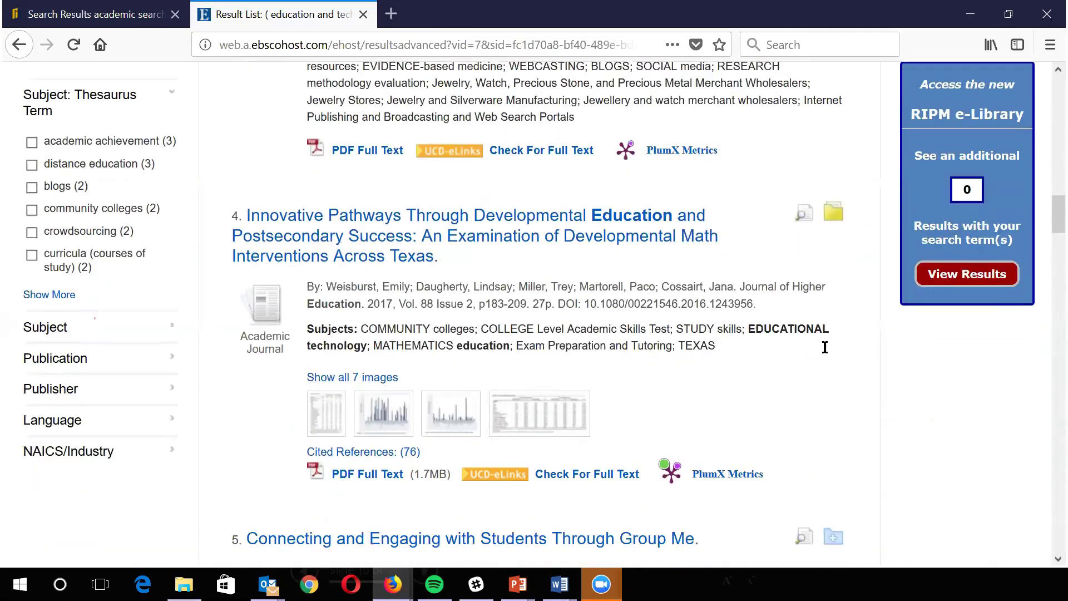
scroll(827, 355, down, 10)
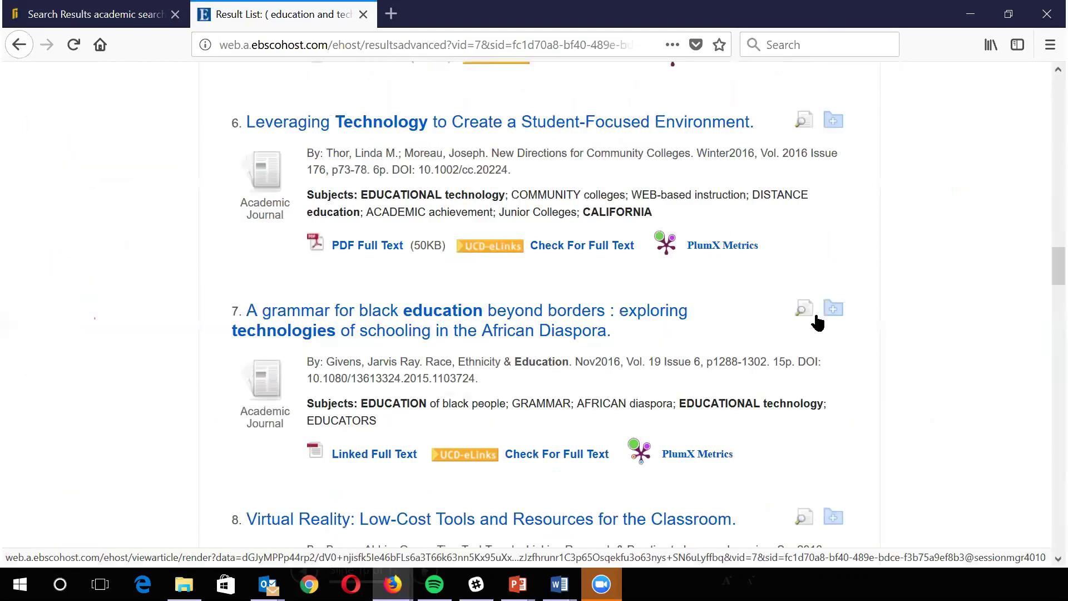
scroll(814, 313, down, 5)
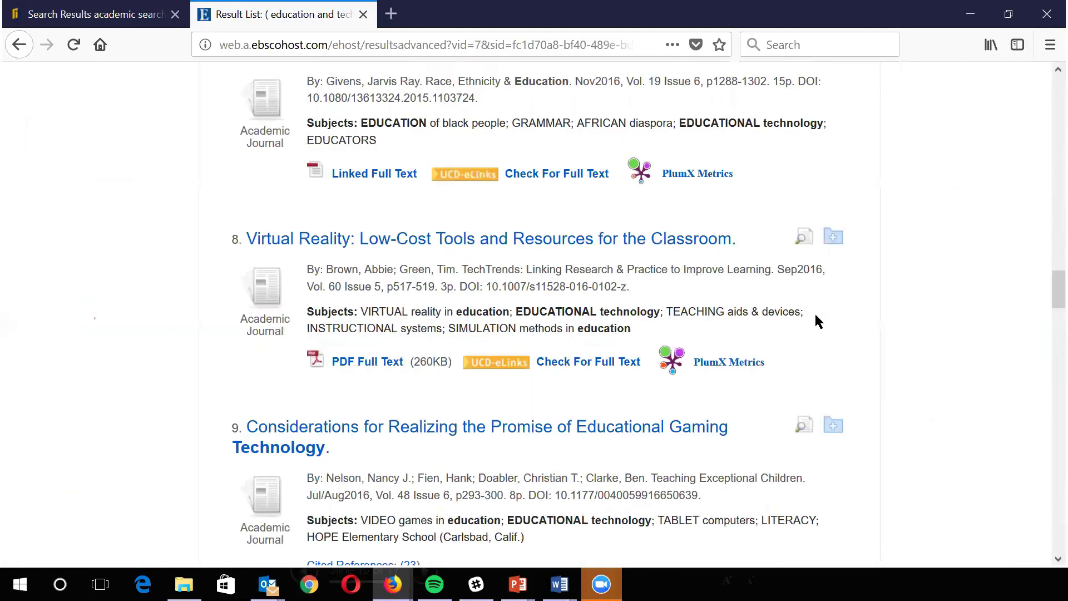
mouse_move(803, 238)
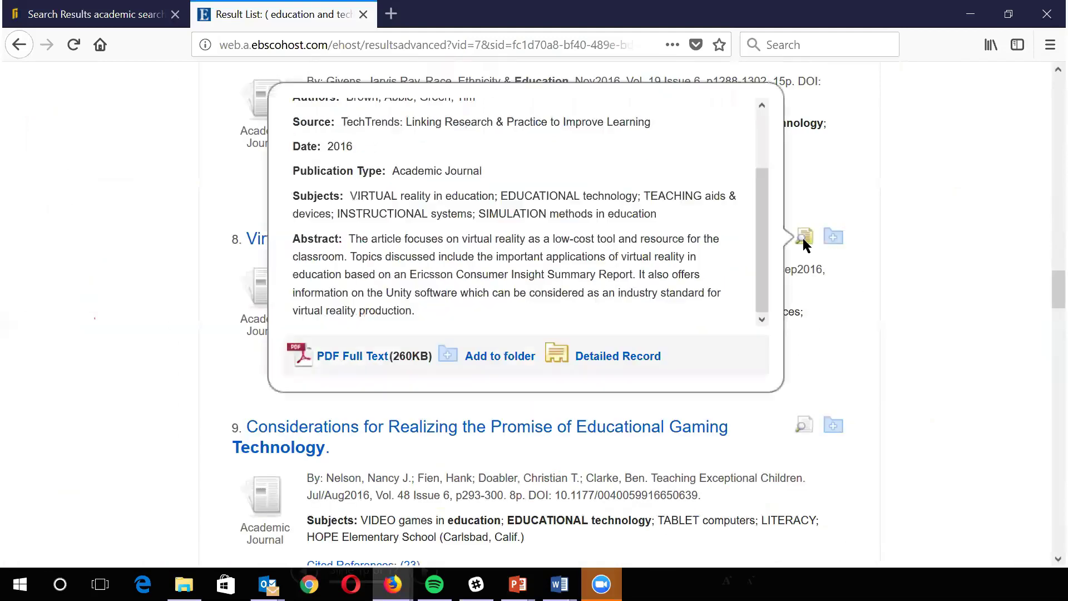
click(833, 240)
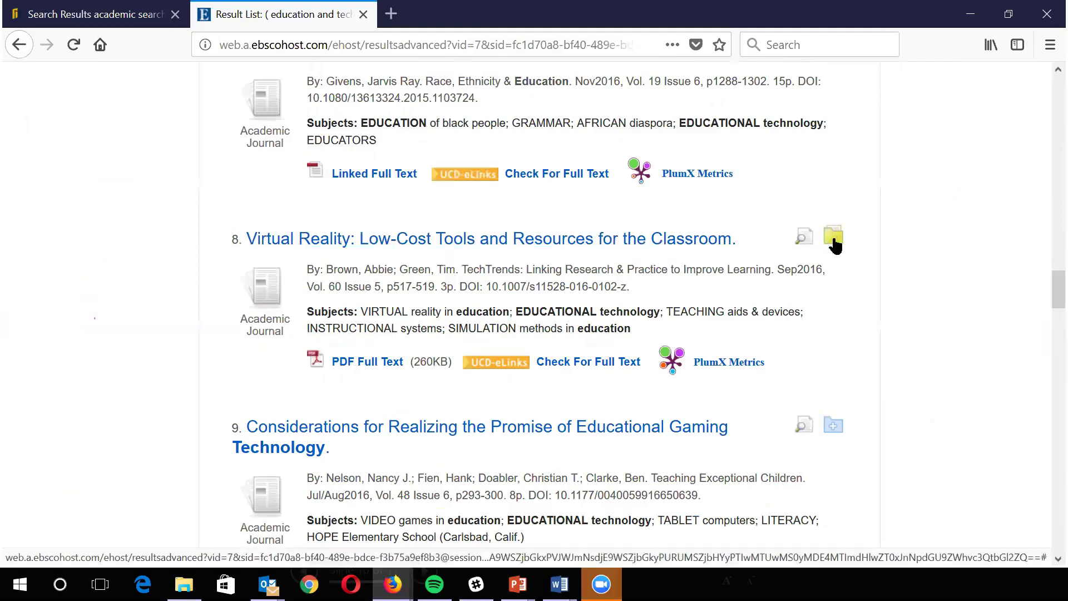
Open the folder of saved items and select all the articles in it
scroll(885, 217, down, 1)
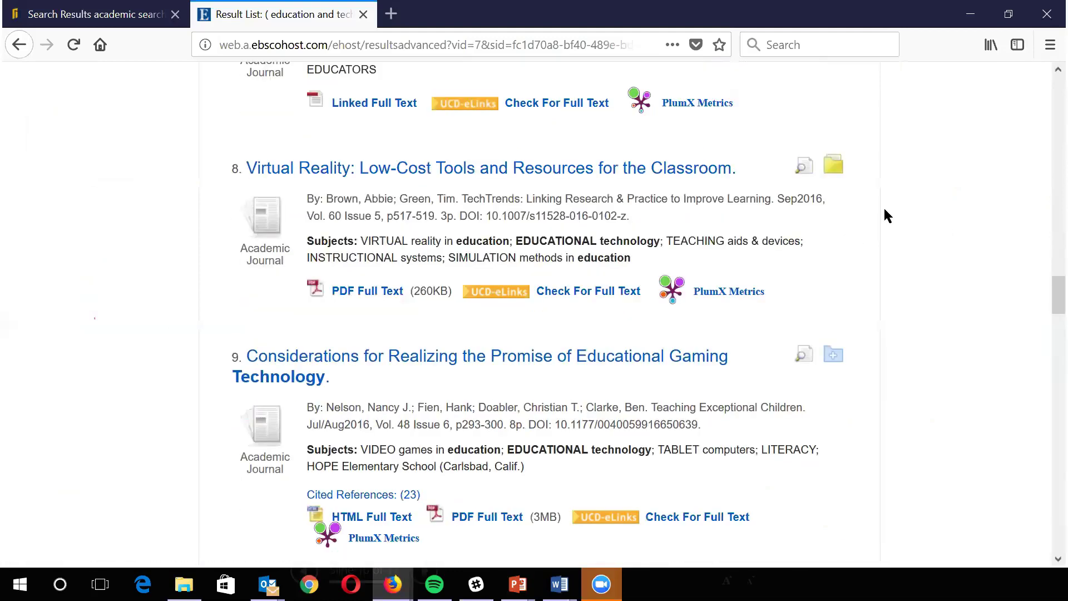
scroll(887, 216, down, 2)
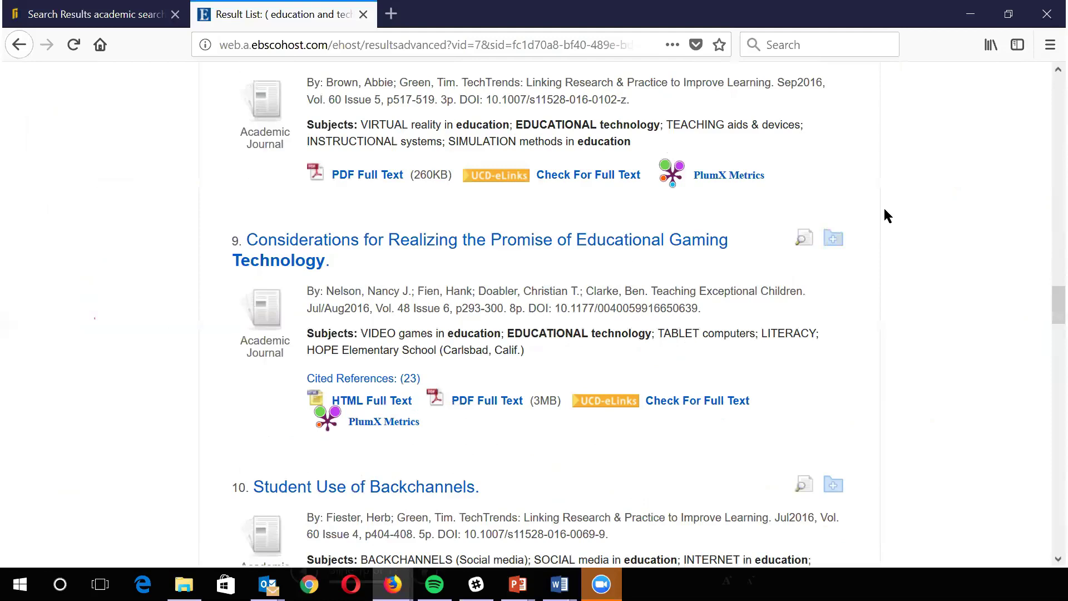
scroll(887, 216, up, 15)
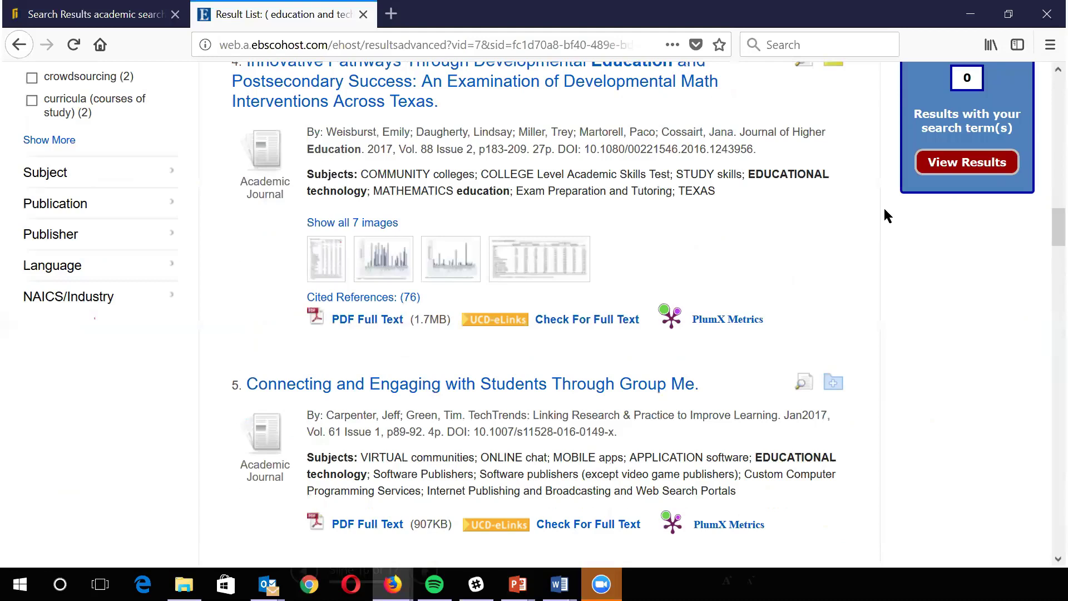
scroll(887, 216, up, 5)
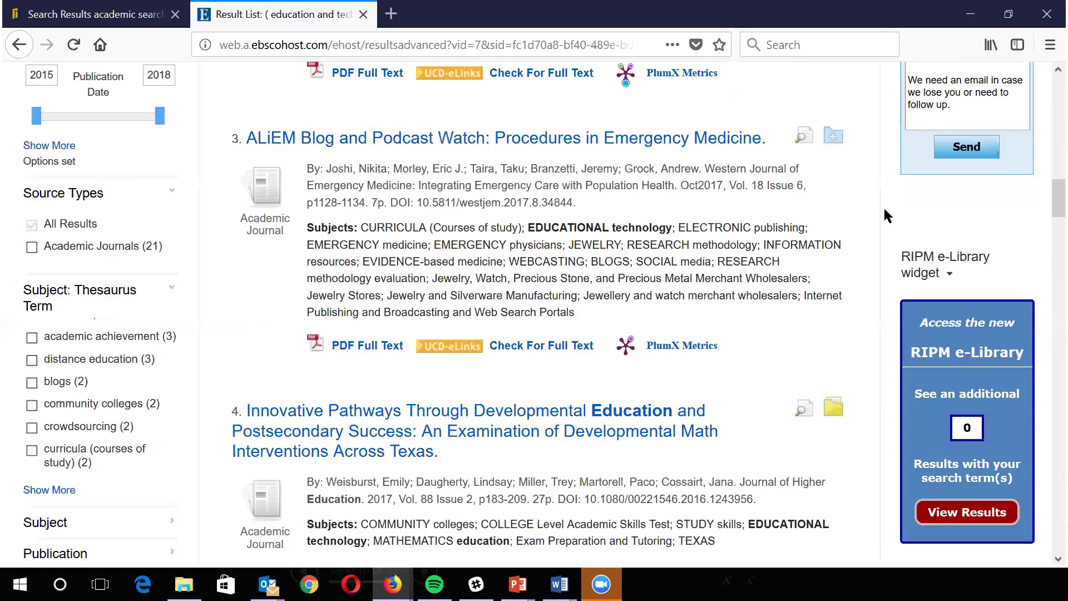
scroll(765, 103, up, 10)
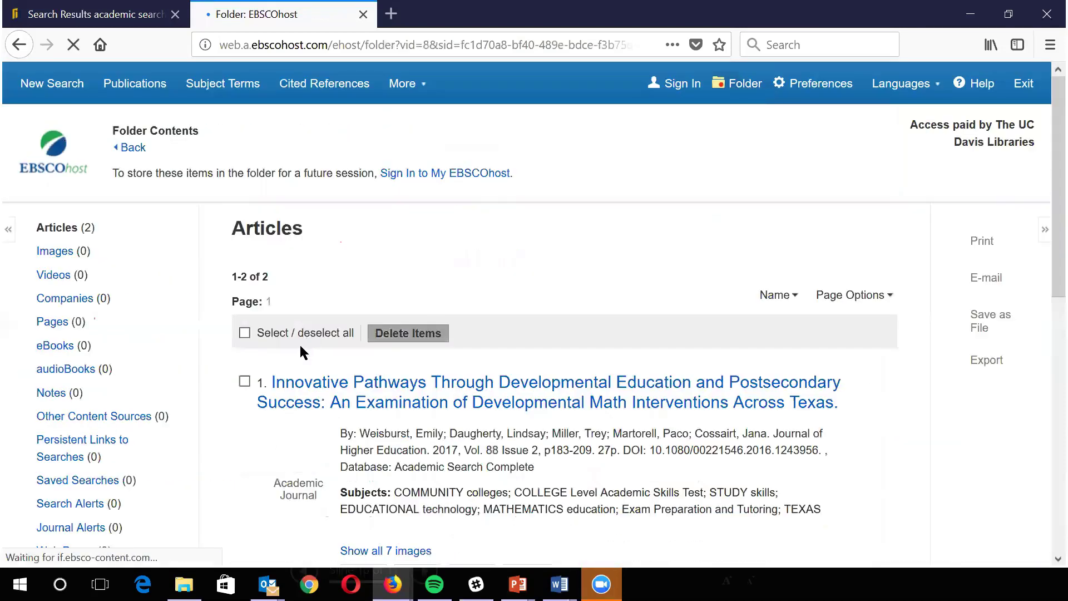
scroll(300, 345, down, 1)
scroll(300, 350, down, 3)
click(245, 146)
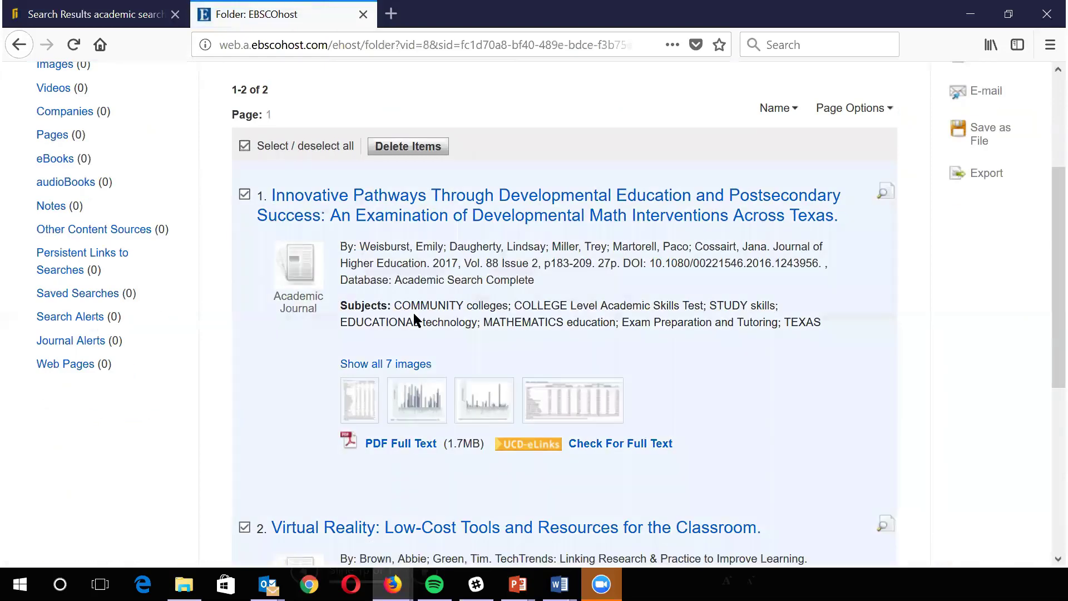
Start an e-mail of the selected articles and fill in the recipient's e-mail address
scroll(846, 294, up, 4)
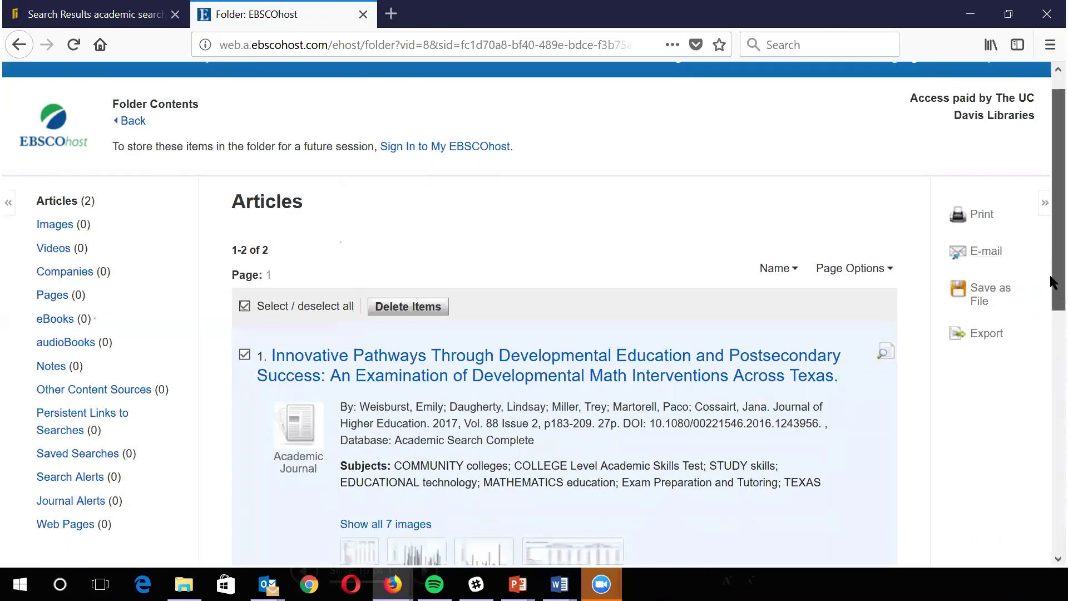
drag(1051, 244, 1050, 278)
click(986, 216)
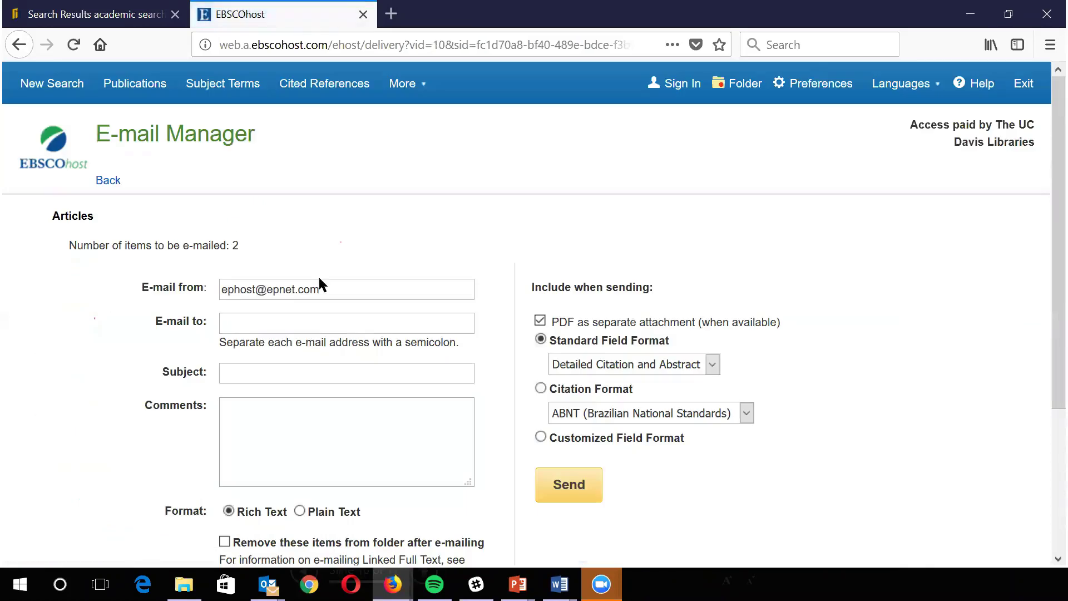
click(288, 318)
text(mmliv)
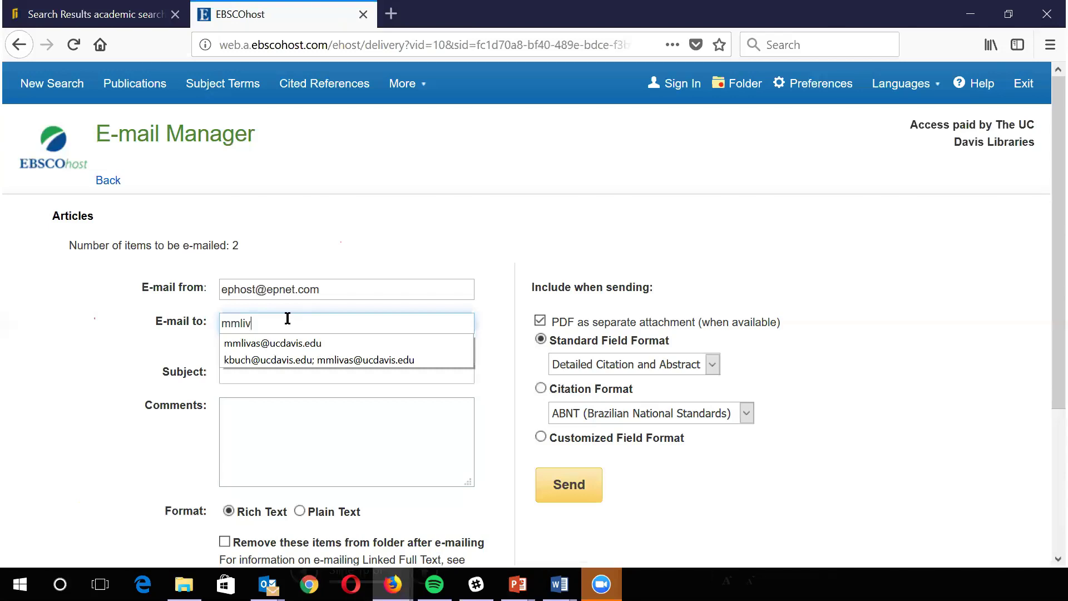
click(286, 345)
click(257, 373)
text(Pract)
key(BackSpace)
key(BackSpace)
key(BackSpace)
key(BackSpace)
key(BackSpace)
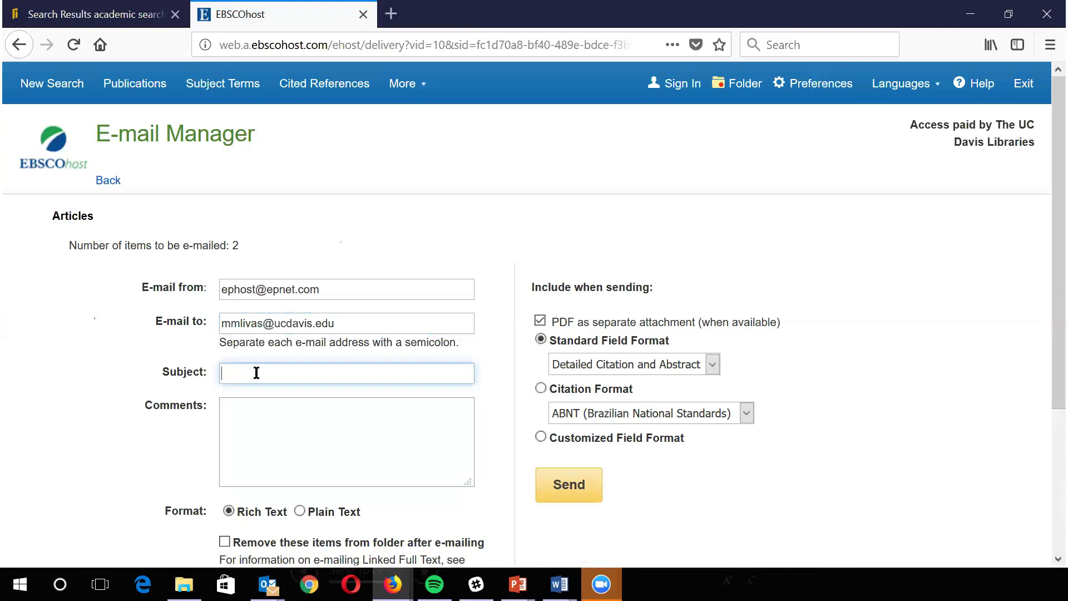
Set the e-mail subject to "articles" using the suggested entry, leaving the comments empty
text(Art)
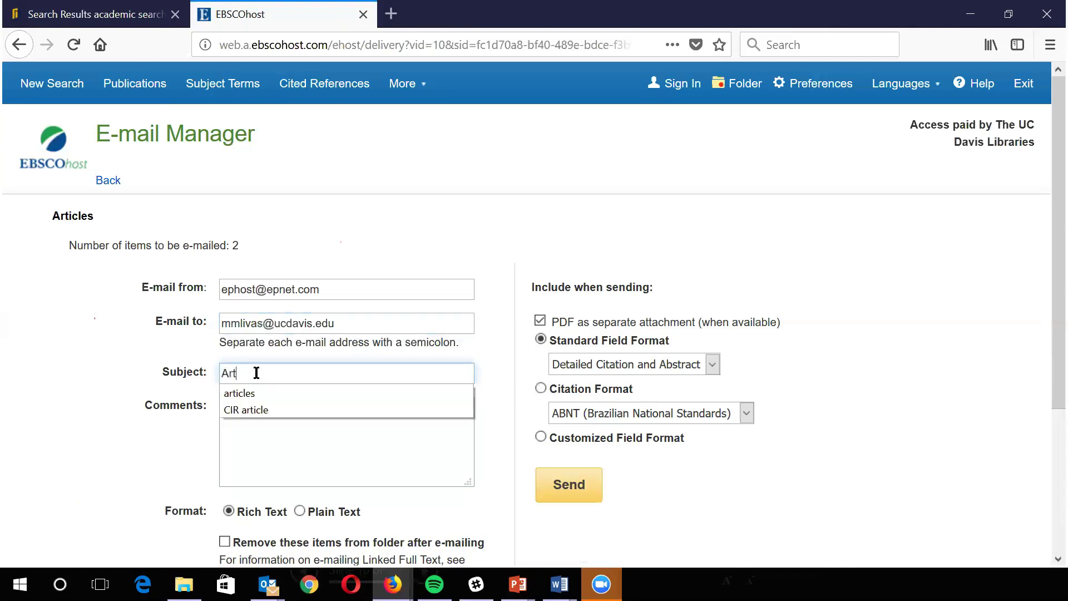
scroll(256, 373, down, 3)
click(243, 279)
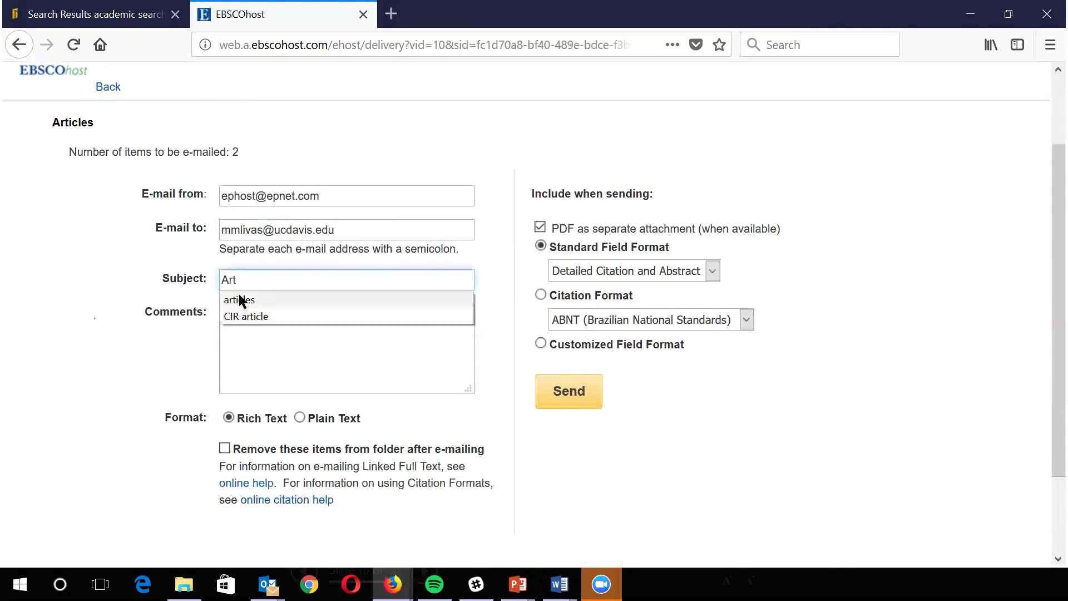
click(240, 301)
click(247, 335)
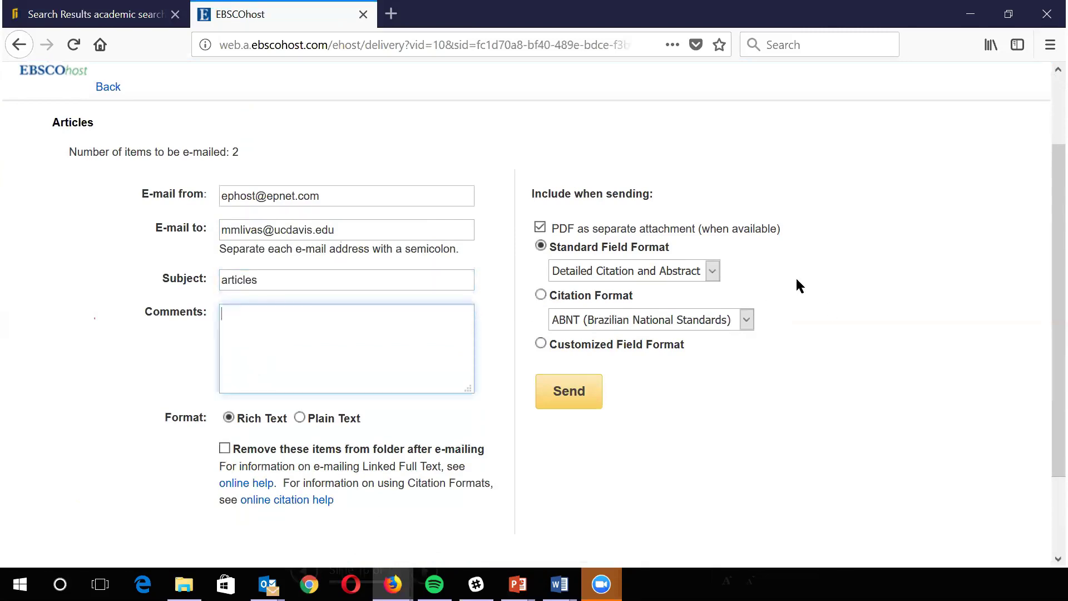
Include citations in APA (American Psychological Assoc.) format, send the e-mail, and return to the folder
click(540, 294)
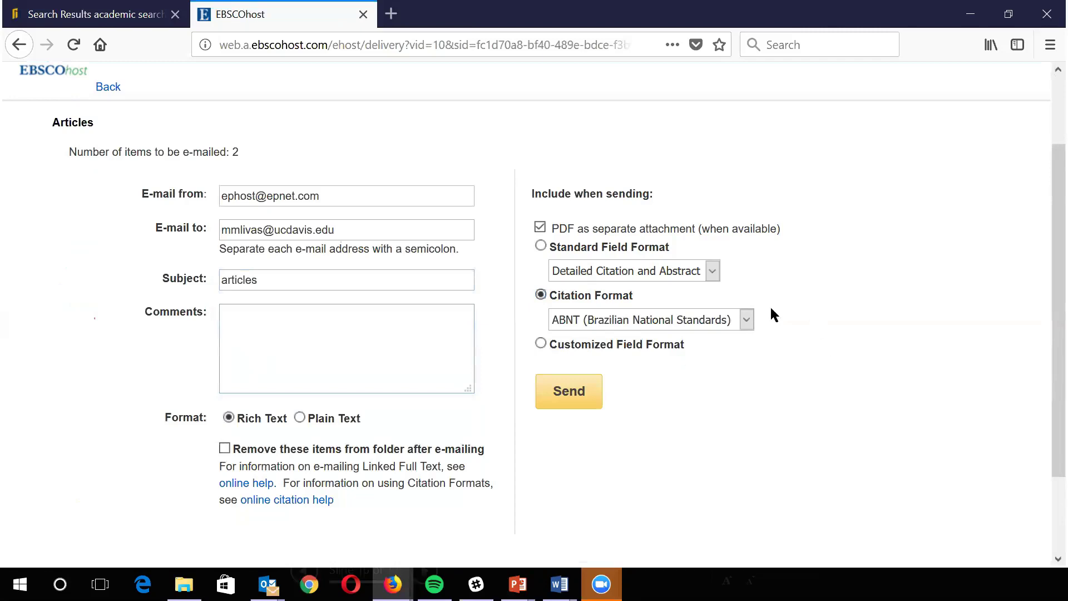
click(746, 320)
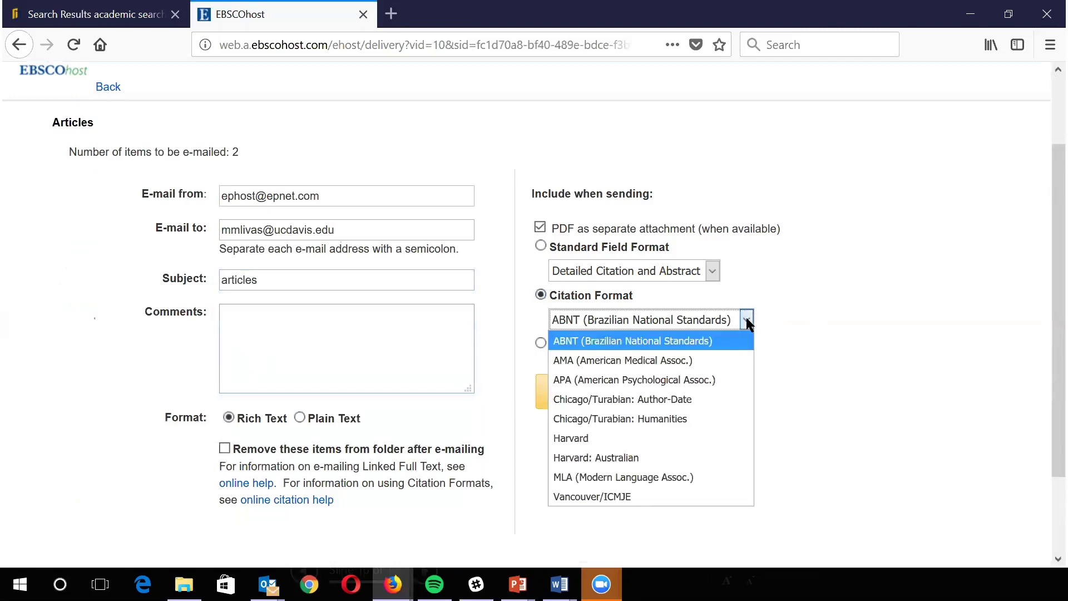
click(690, 368)
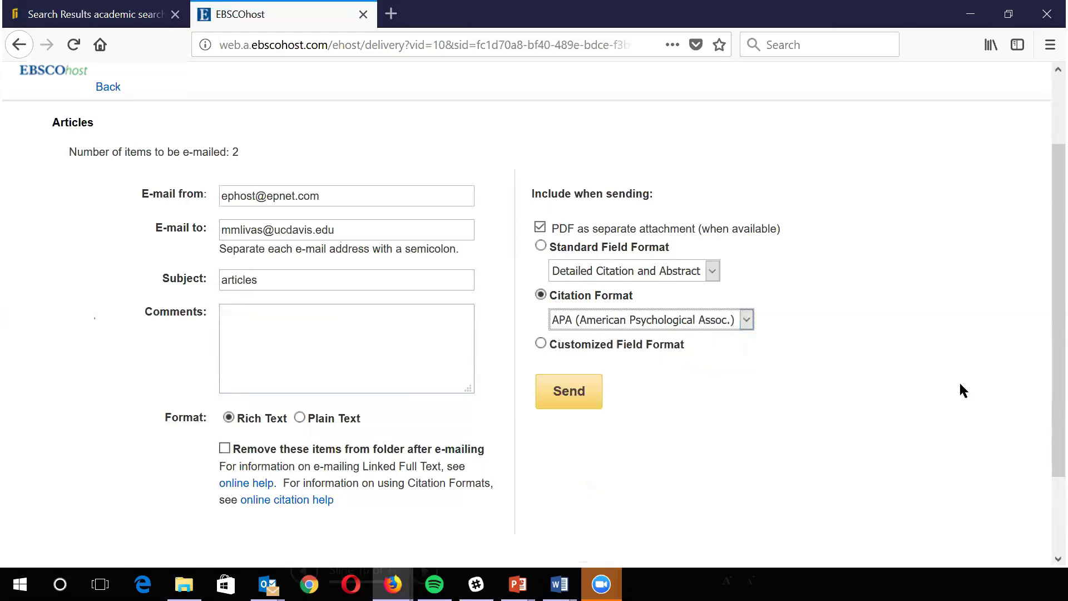
click(569, 391)
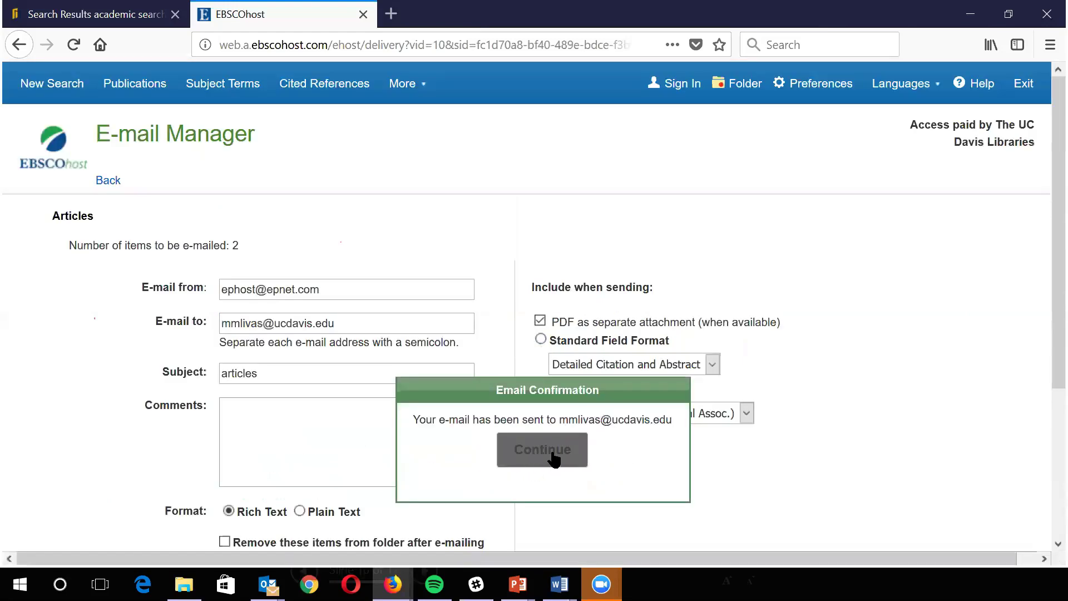
click(552, 451)
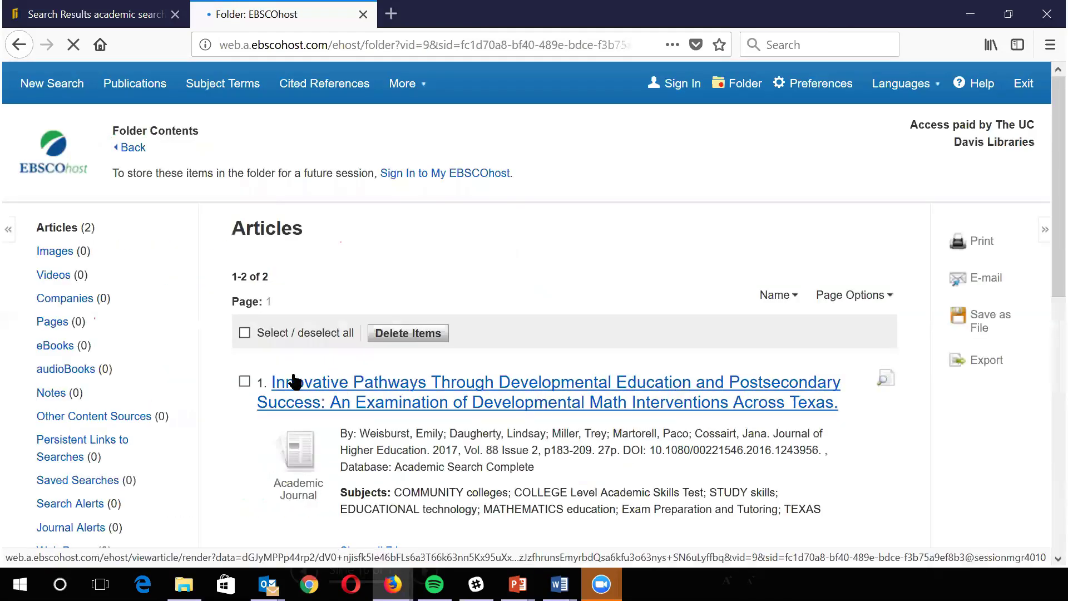
Select all folder articles and generate their printable citations in APA (American Psychological Assoc.) format, bringing up the print dialog
click(245, 333)
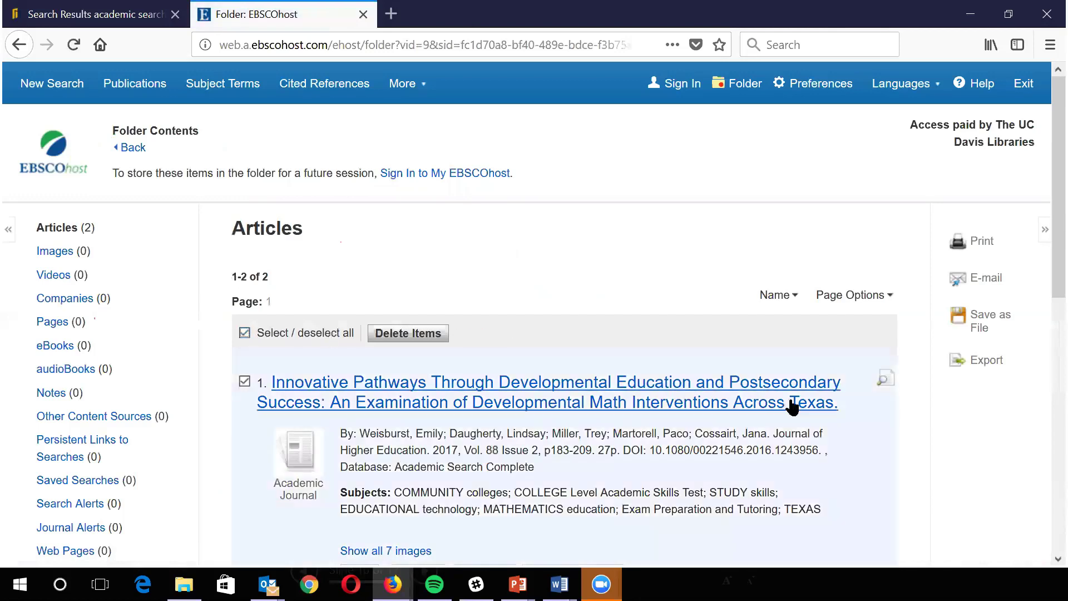
click(982, 242)
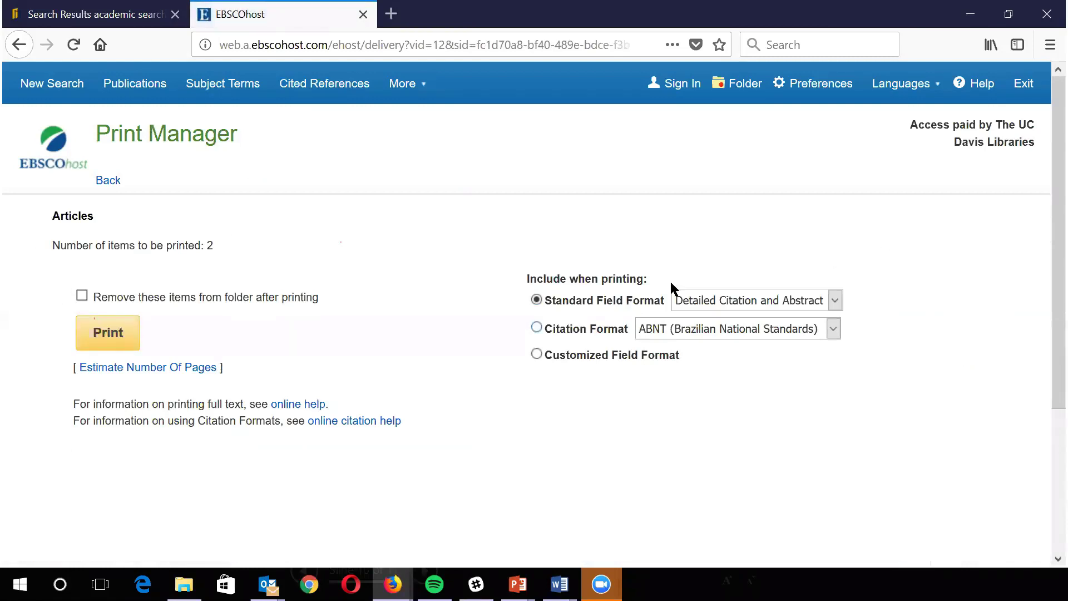
click(835, 329)
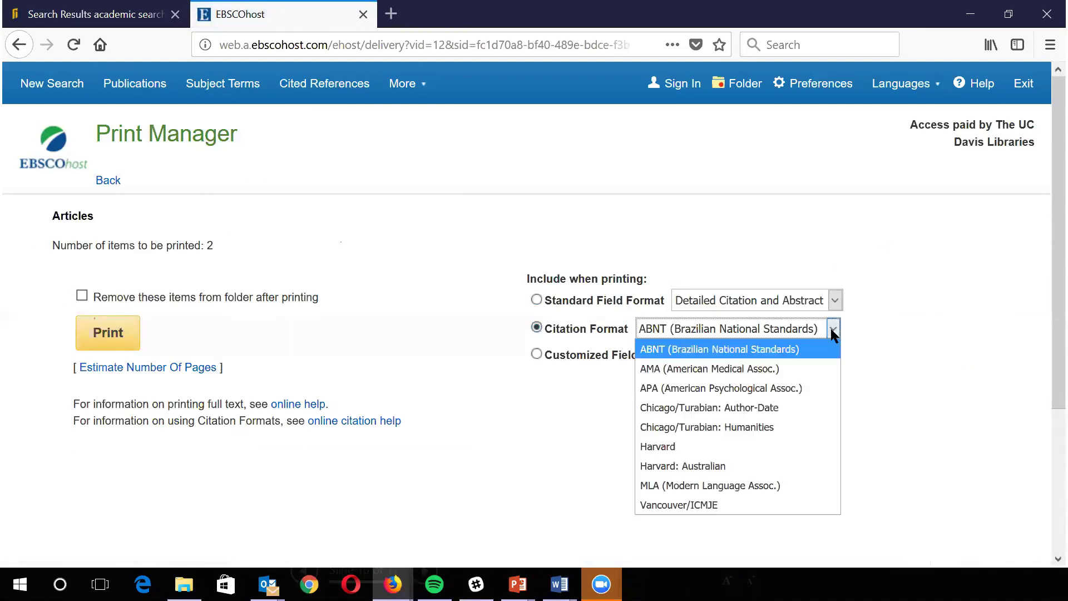
click(693, 390)
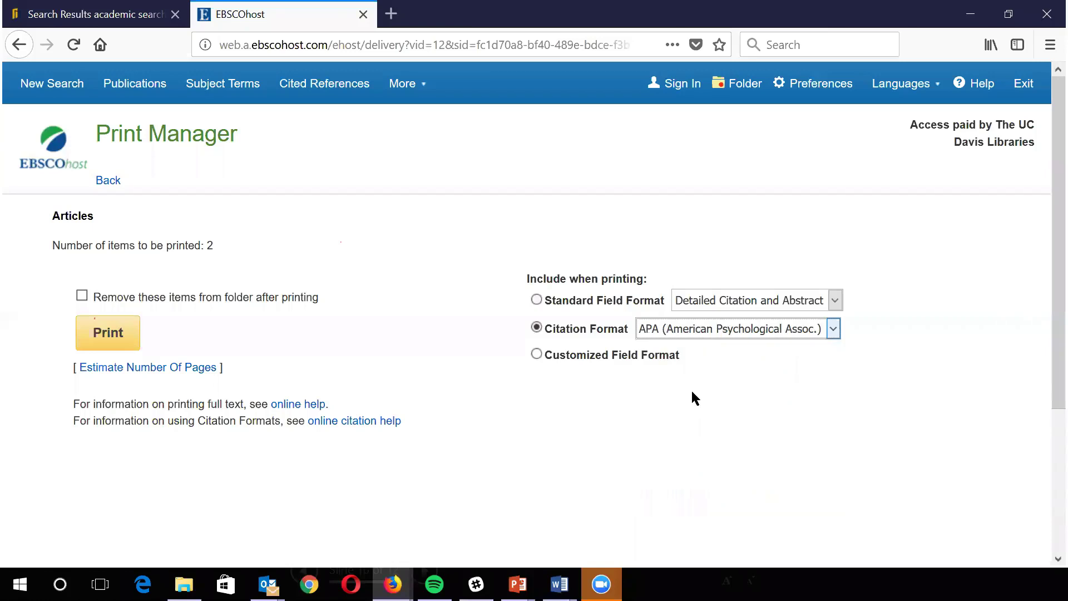
click(122, 334)
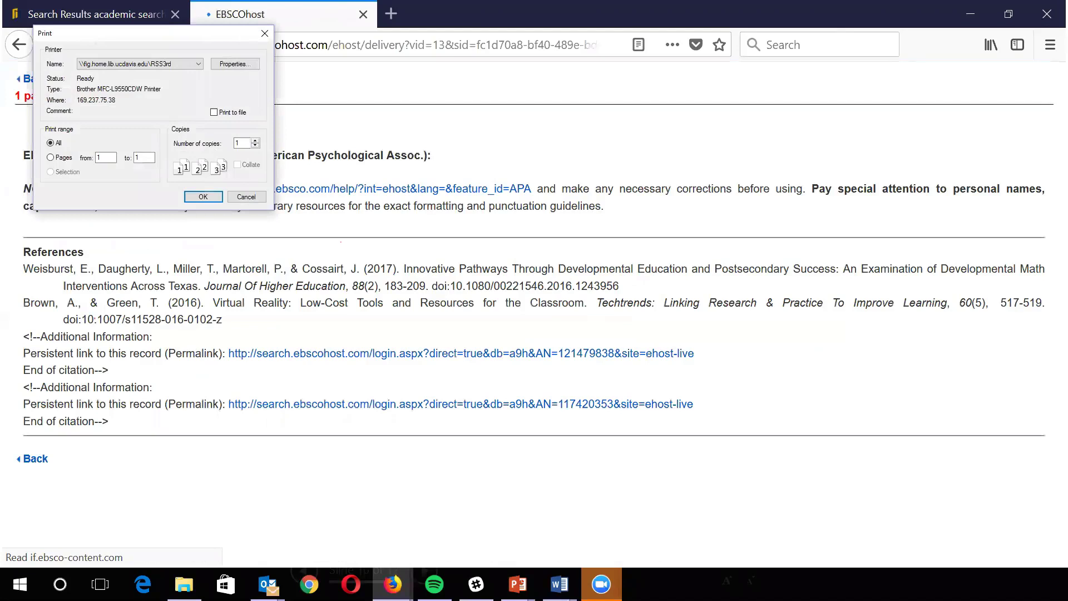
Cancel printing and highlight the 2017 and 2016 APA references one at a time for review
click(240, 195)
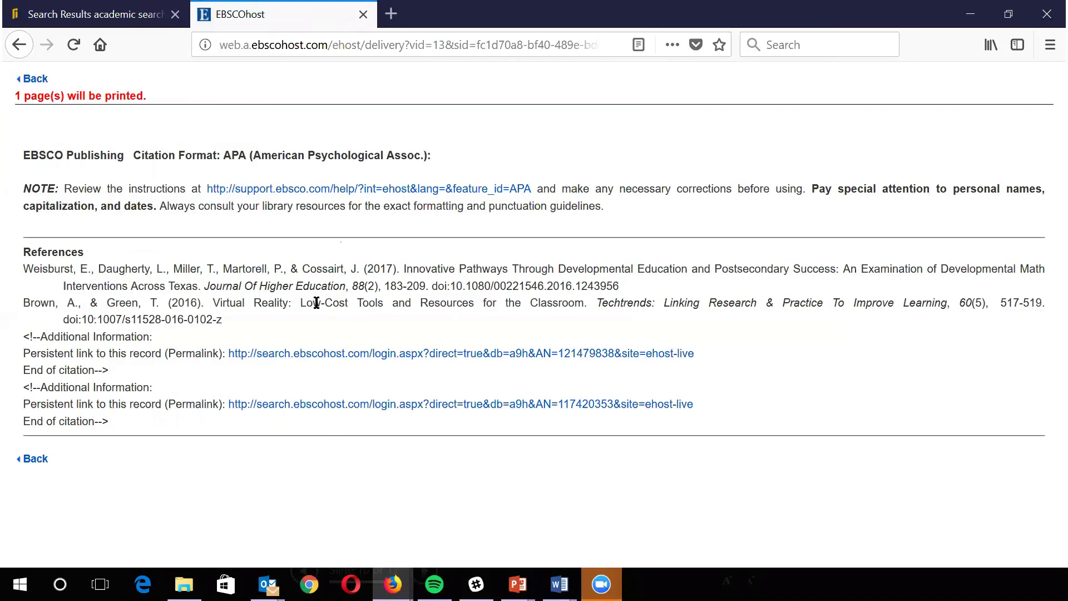
drag(644, 281, 2, 272)
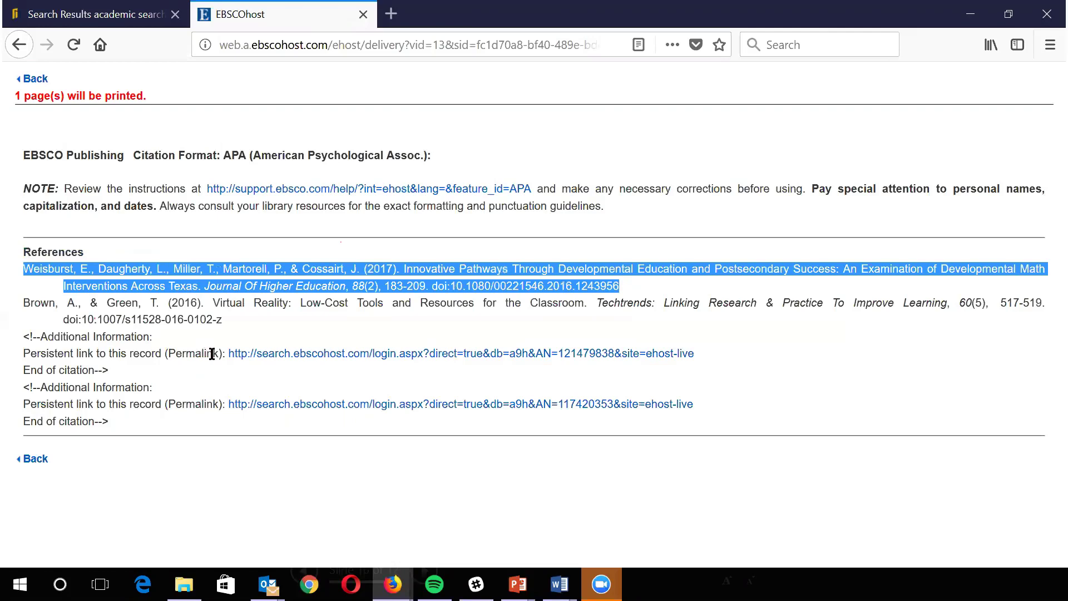
click(242, 324)
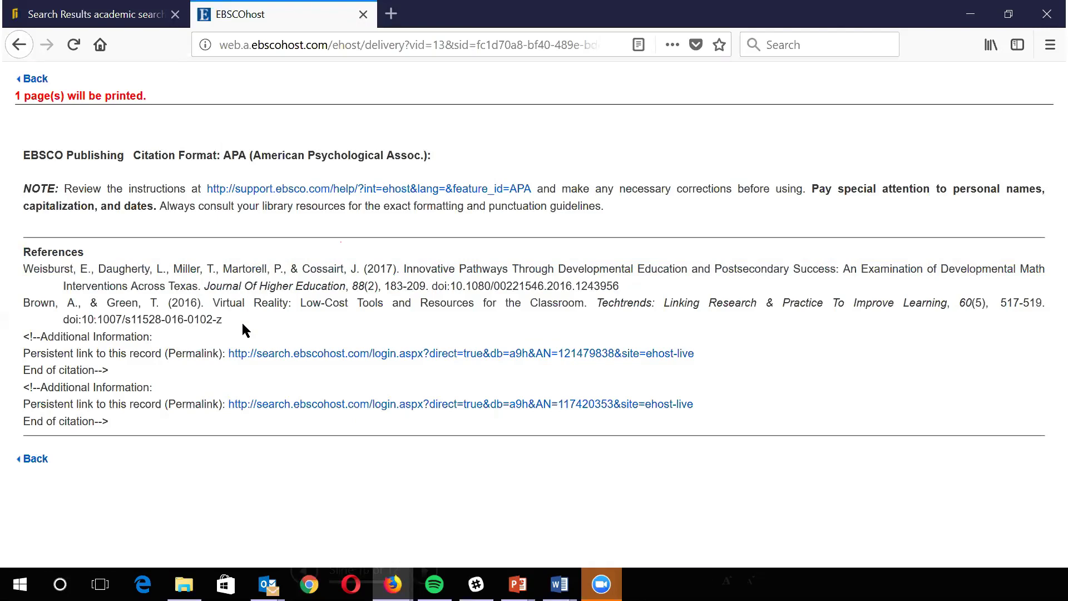
drag(653, 282, 15, 273)
drag(228, 323, 24, 302)
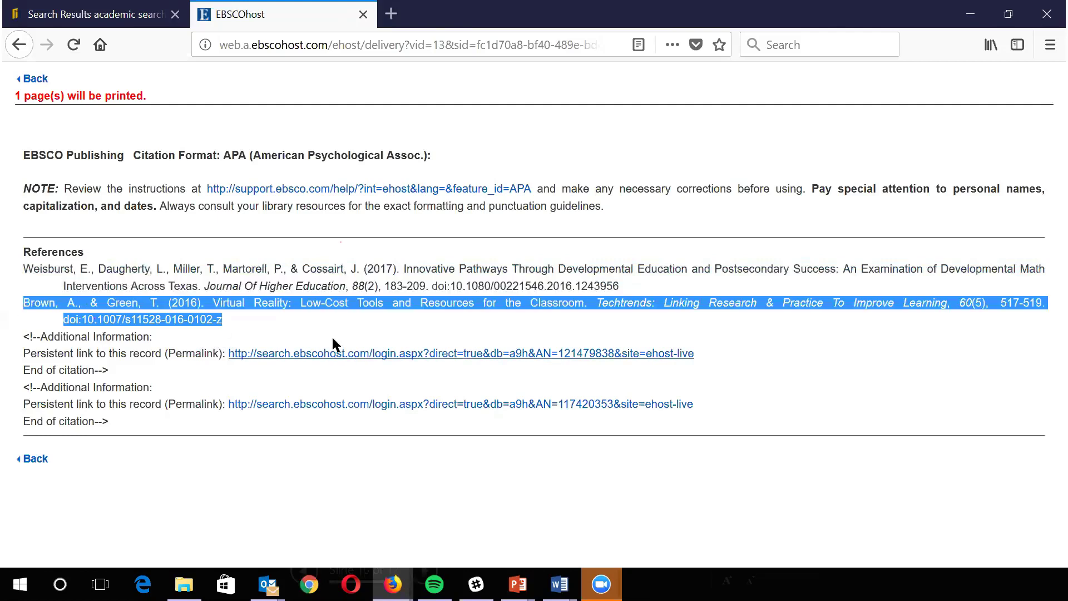
click(313, 333)
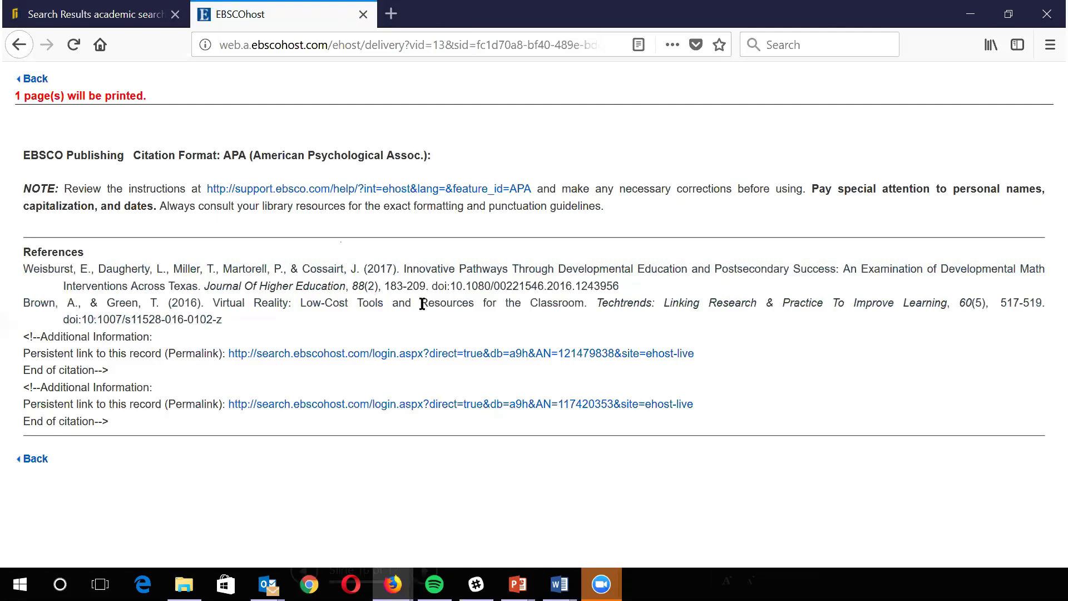
Look up the first reference's copied DOI, doi:10.1080/00221546.2016.1243956, in a new browser tab and open the article's Taylor & Francis Online page
drag(641, 291, 432, 287)
key(ctrl+c)
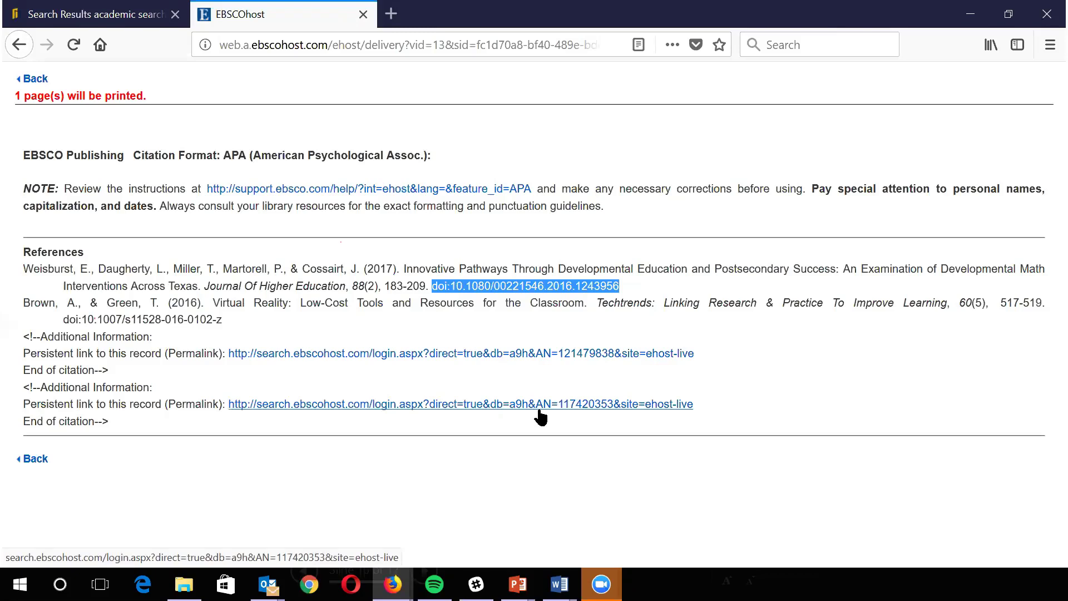
click(391, 13)
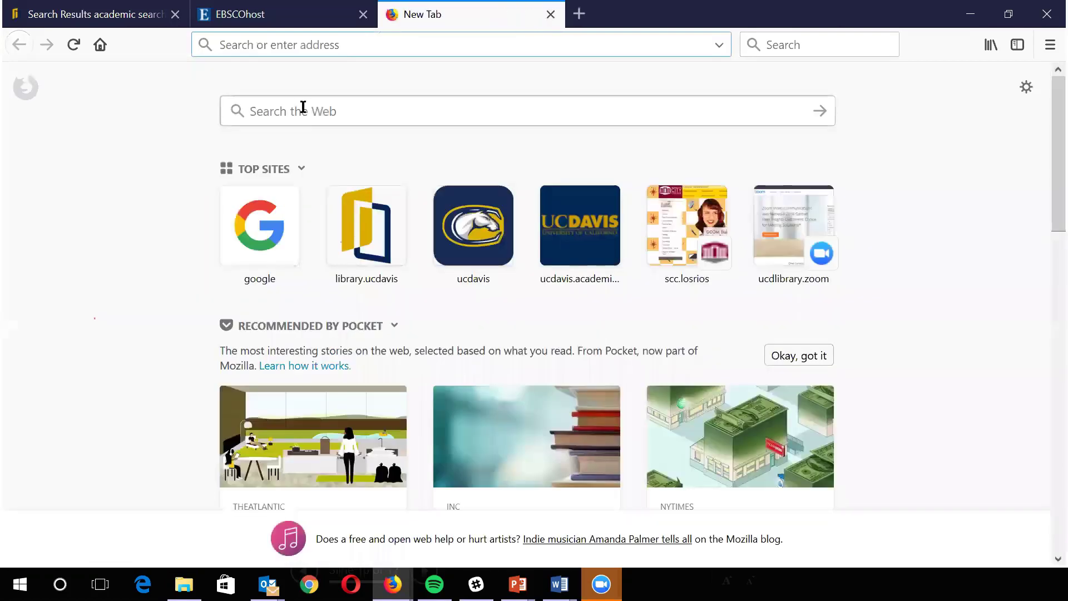
key(ctrl+v)
key(Return)
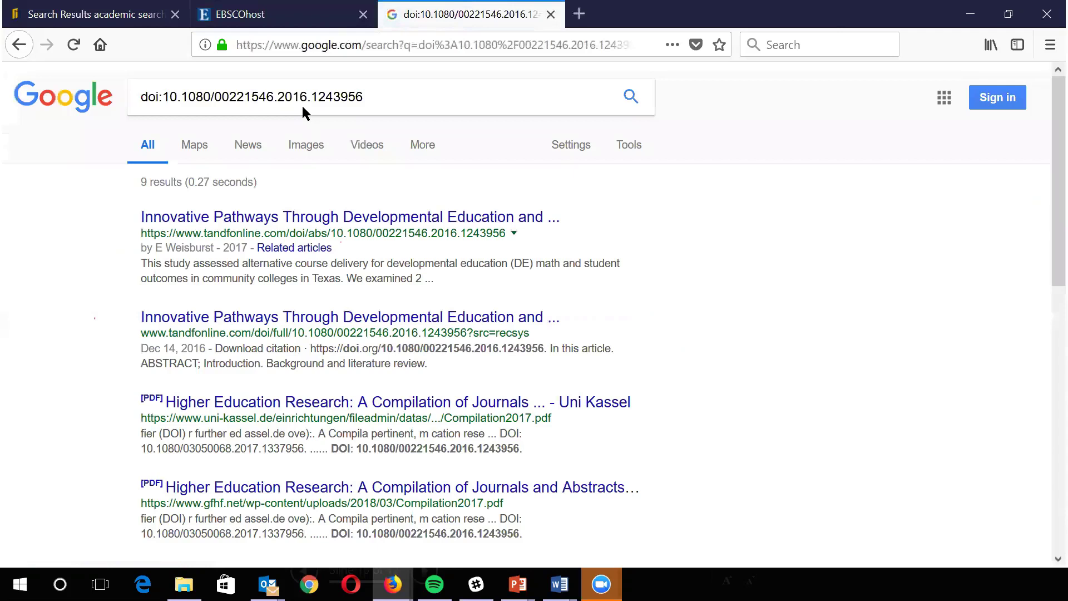
click(299, 221)
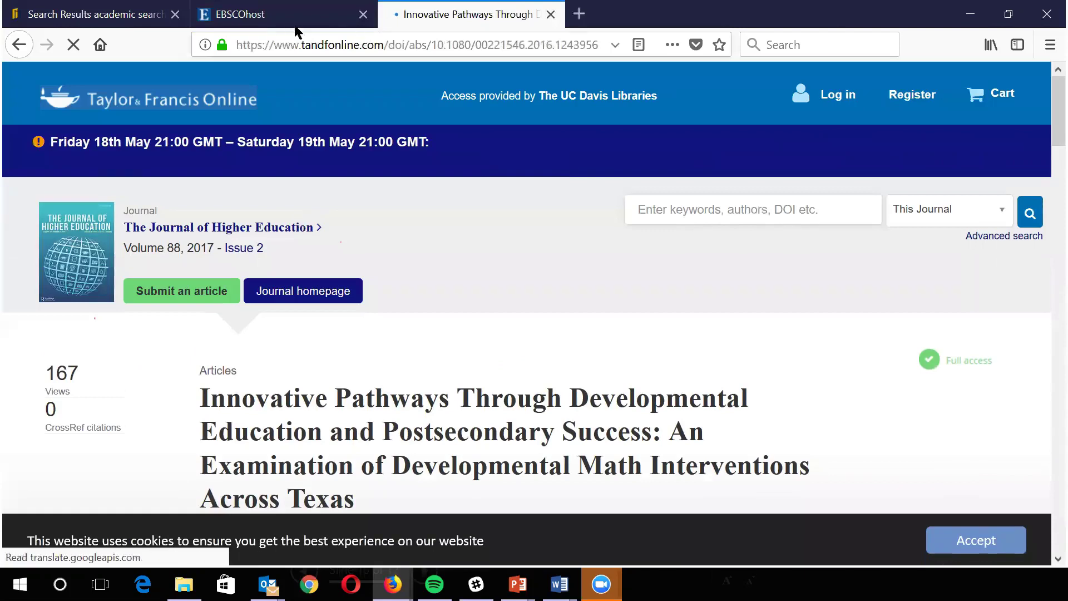
Return to the EBSCOhost citations page and go back to the Print Manager
click(285, 23)
click(426, 243)
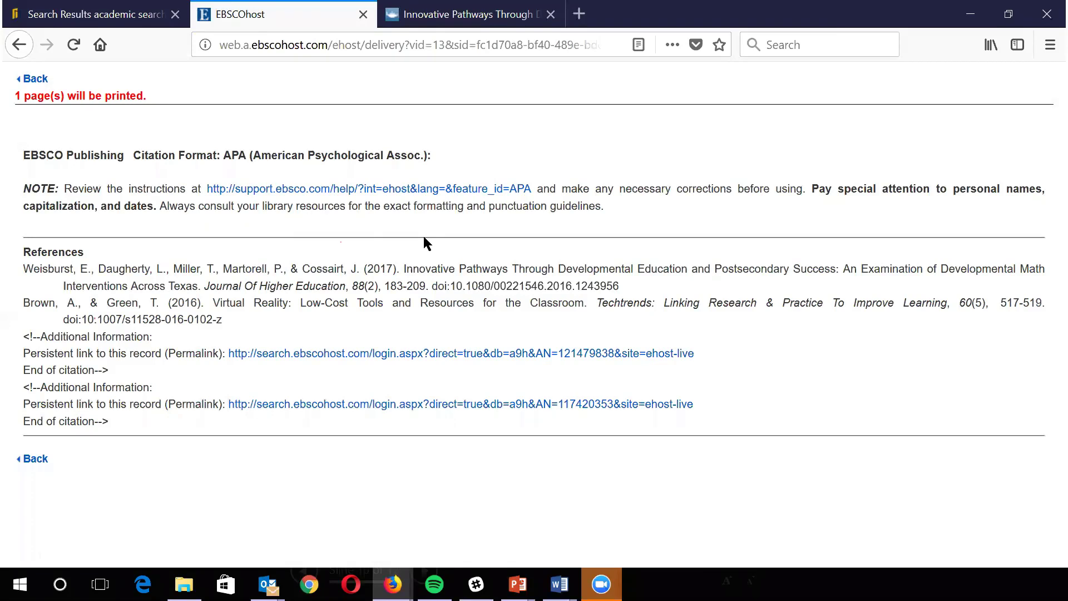
key(Tab)
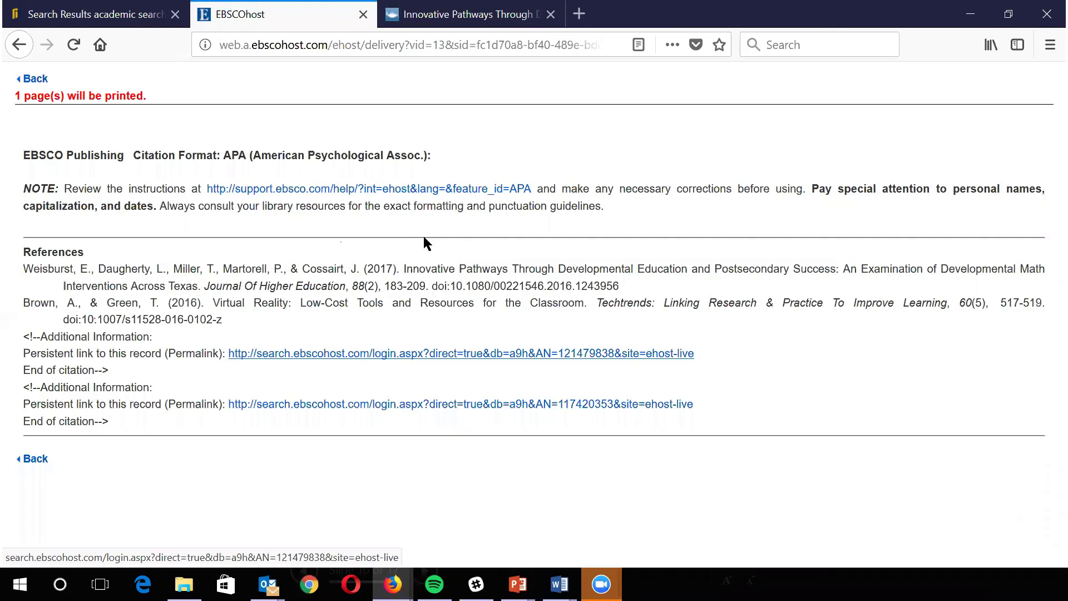
click(92, 14)
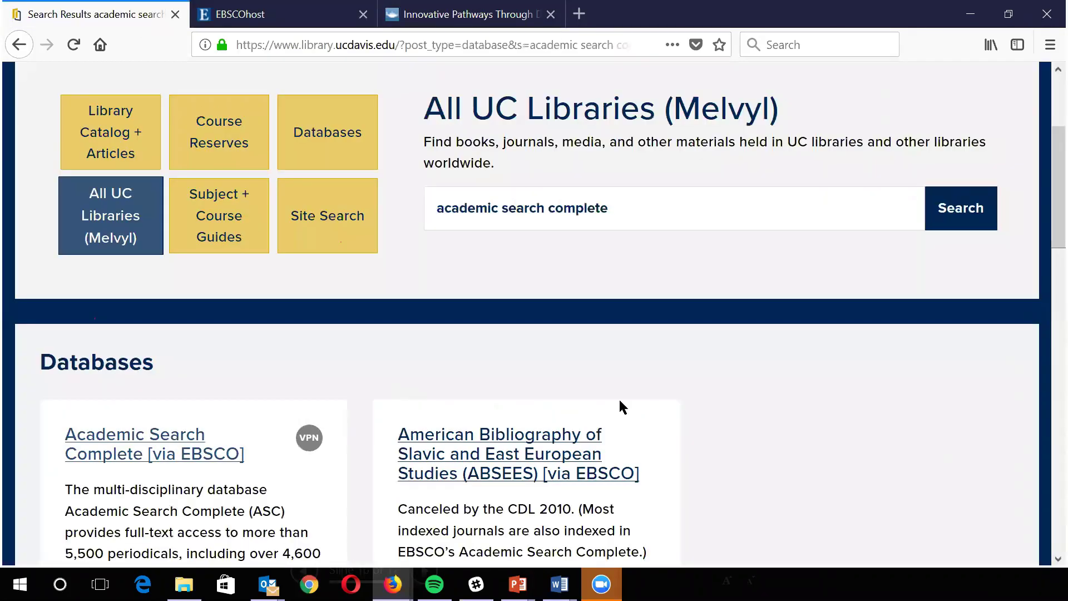
click(262, 14)
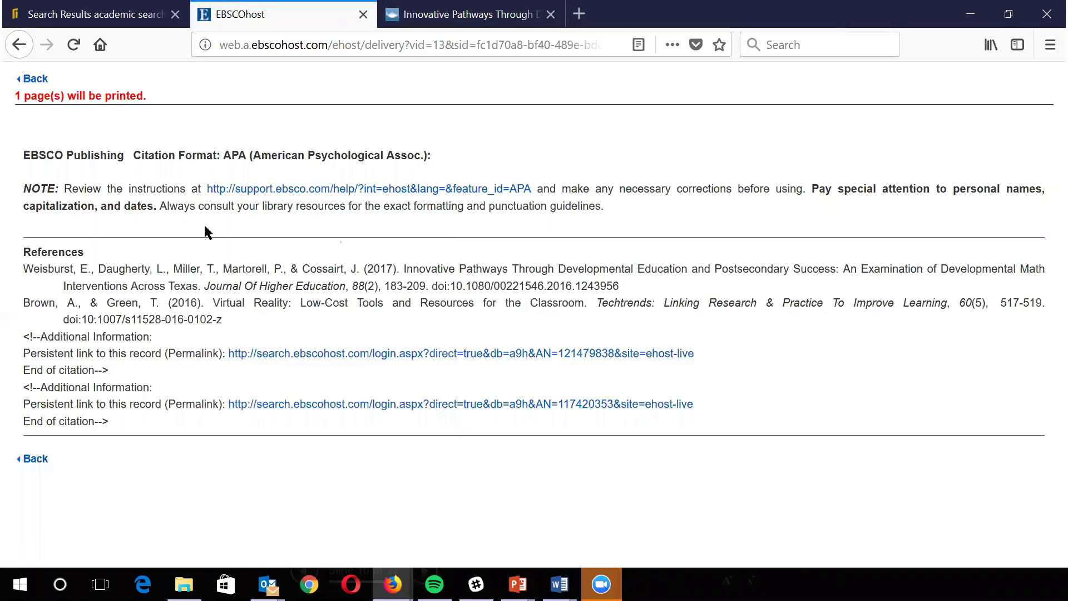
click(19, 44)
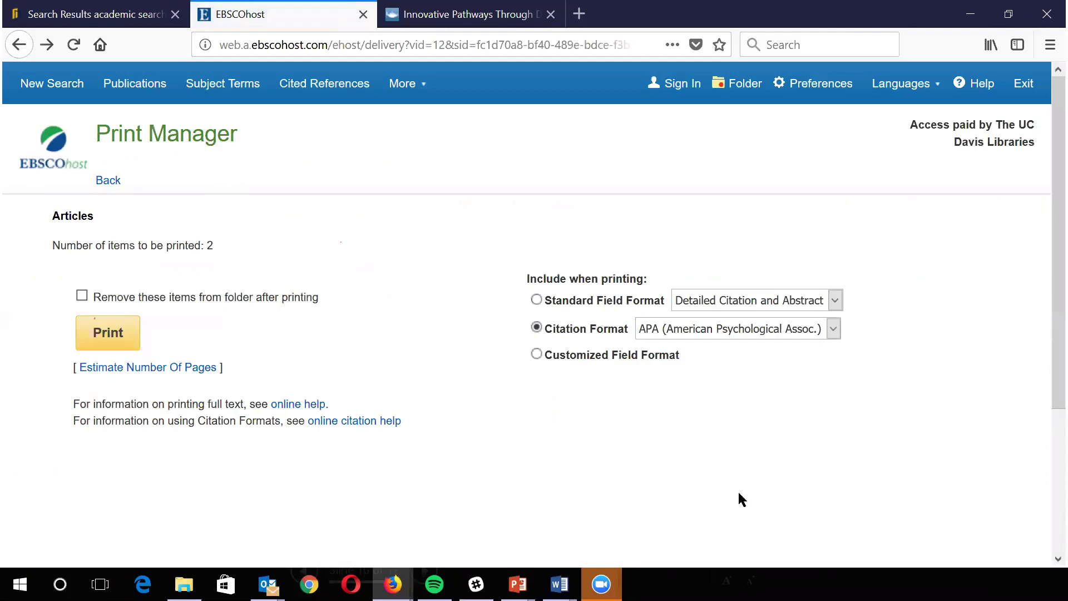
Restore the browser window to a smaller size and move it off this display to uncover the PowerPoint presenter view
double_click(650, 10)
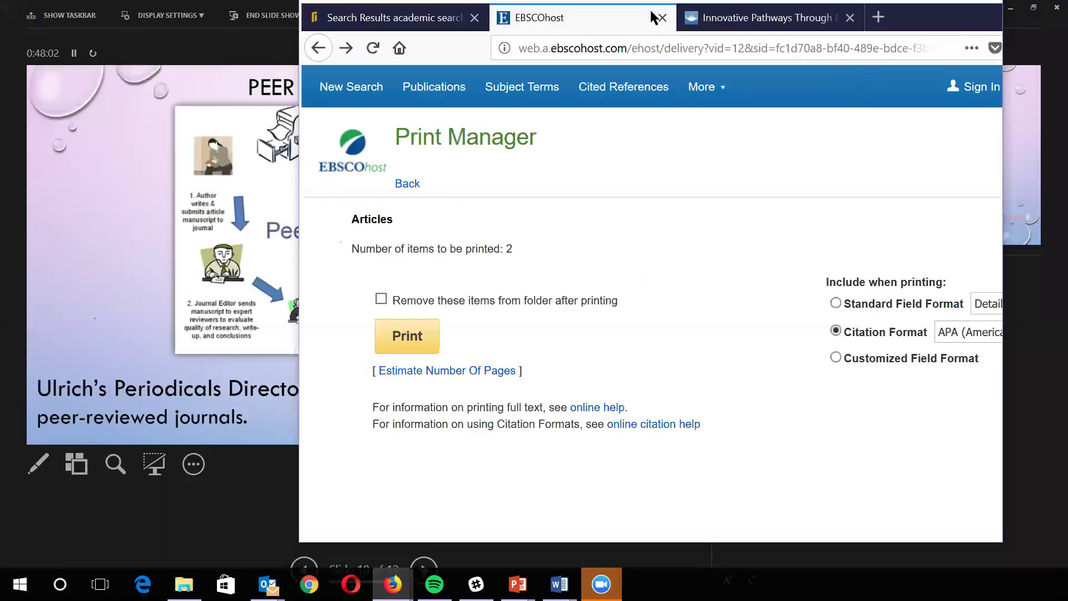
drag(651, 10, 1067, 34)
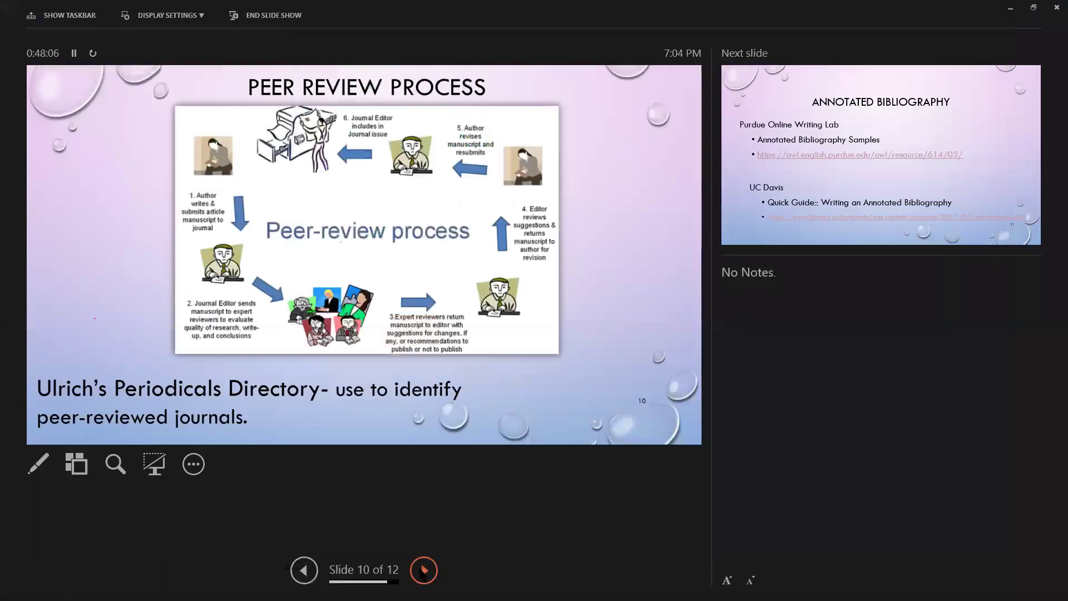
Advance the slide show to the Annotated Bibliography slide and review the UC Davis quick guide on writing an annotated bibliography
click(423, 571)
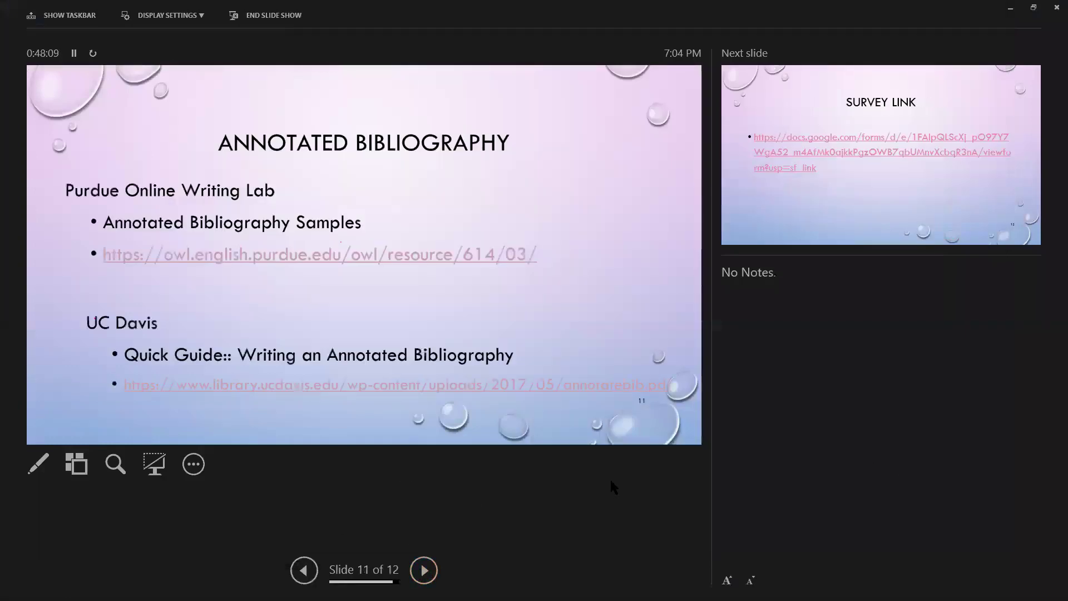
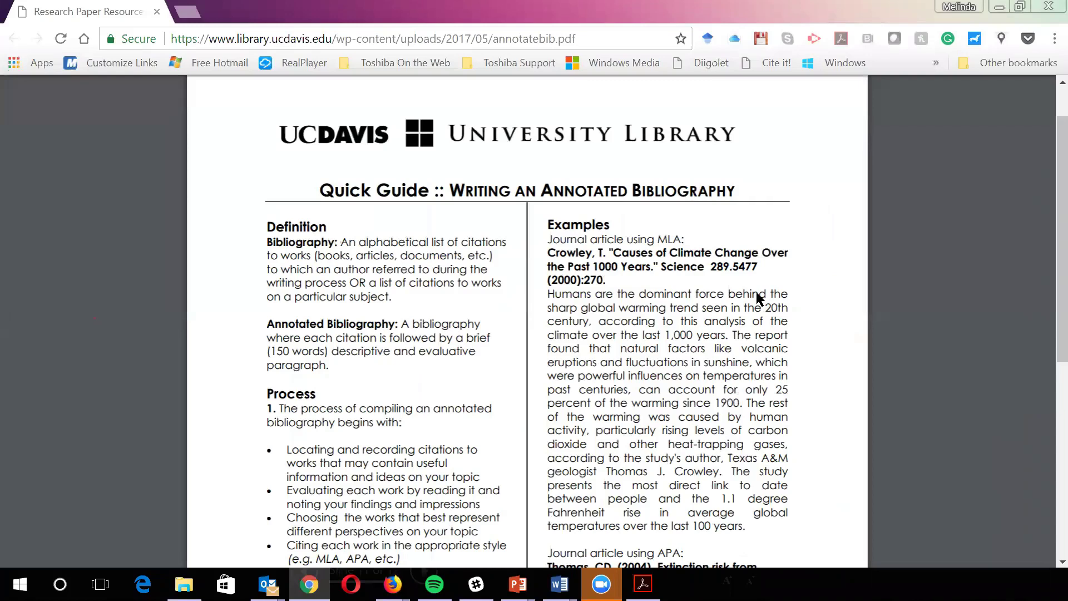
scroll(756, 293, down, 4)
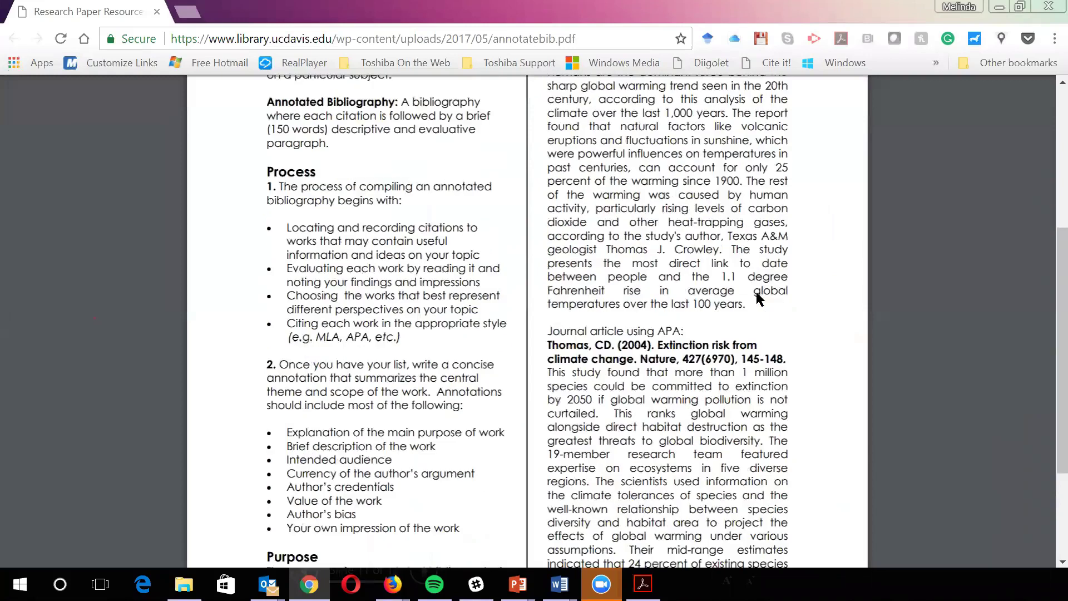
scroll(757, 299, down, 2)
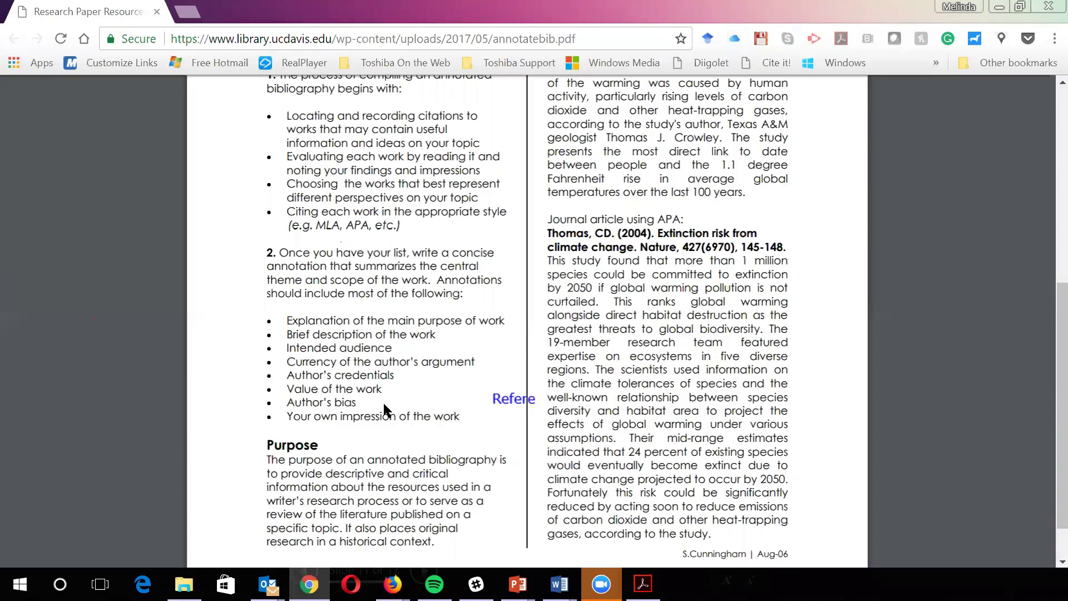
scroll(384, 412, up, 7)
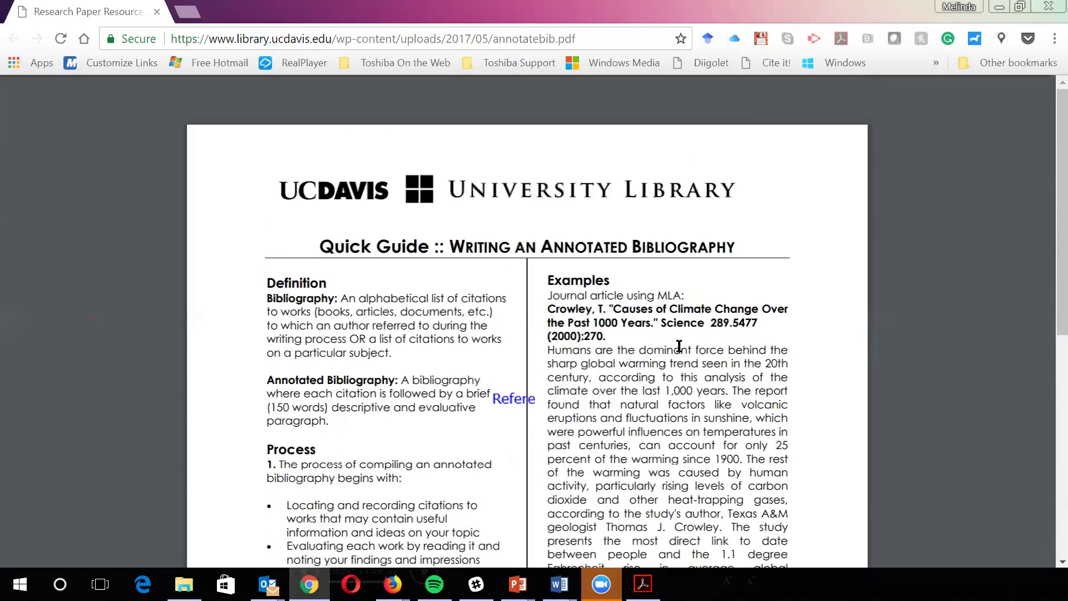
scroll(679, 346, down, 4)
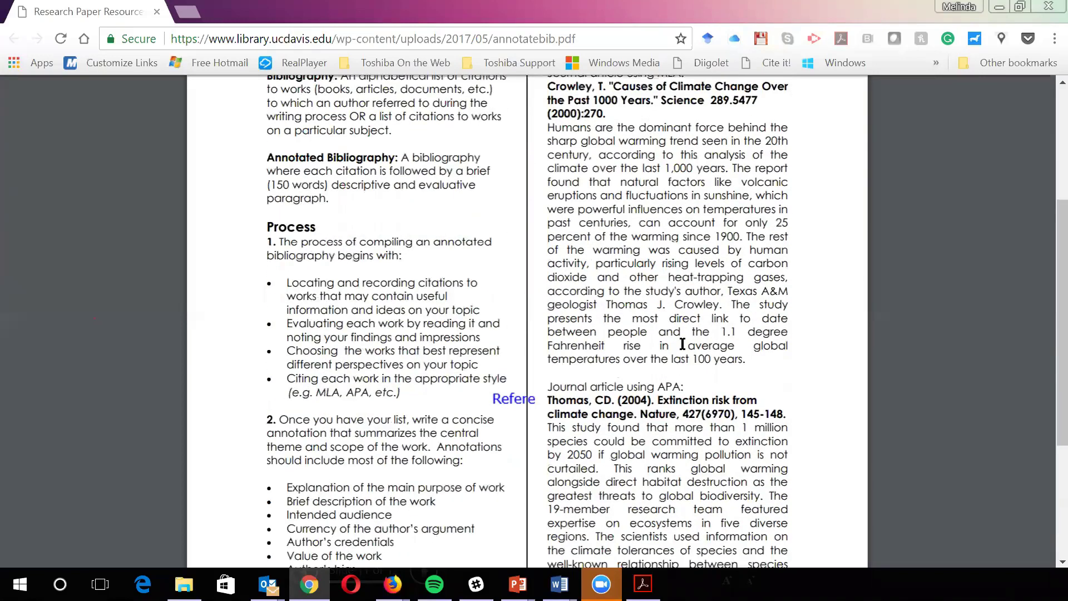
scroll(682, 344, up, 4)
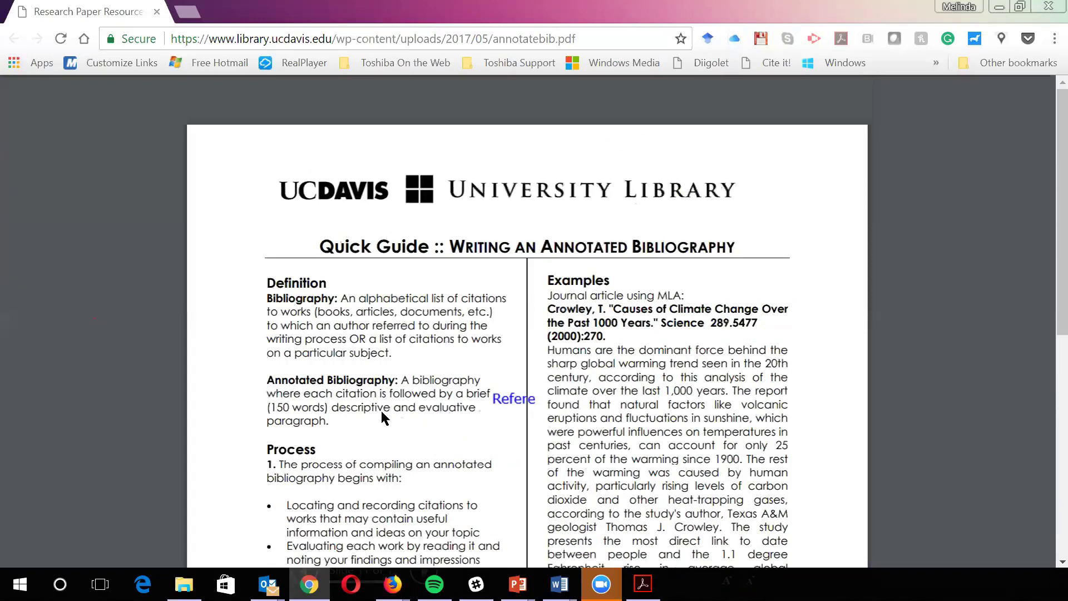
scroll(381, 412, down, 5)
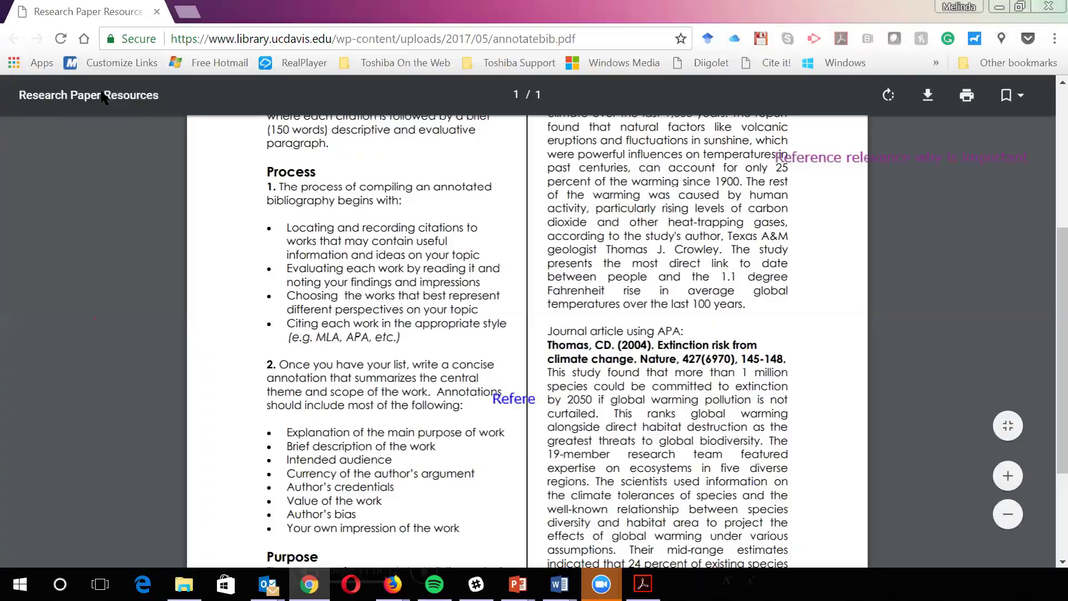
Return to the slide show, open the Purdue Online Writing Lab samples link, and bring its browser window onto the presented screen
click(157, 11)
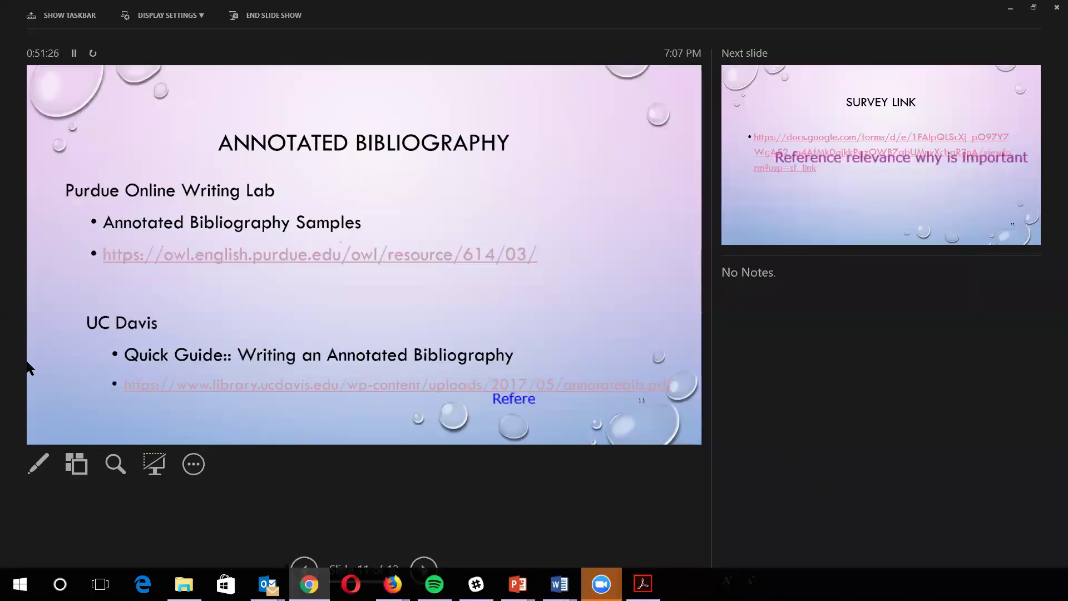
click(300, 259)
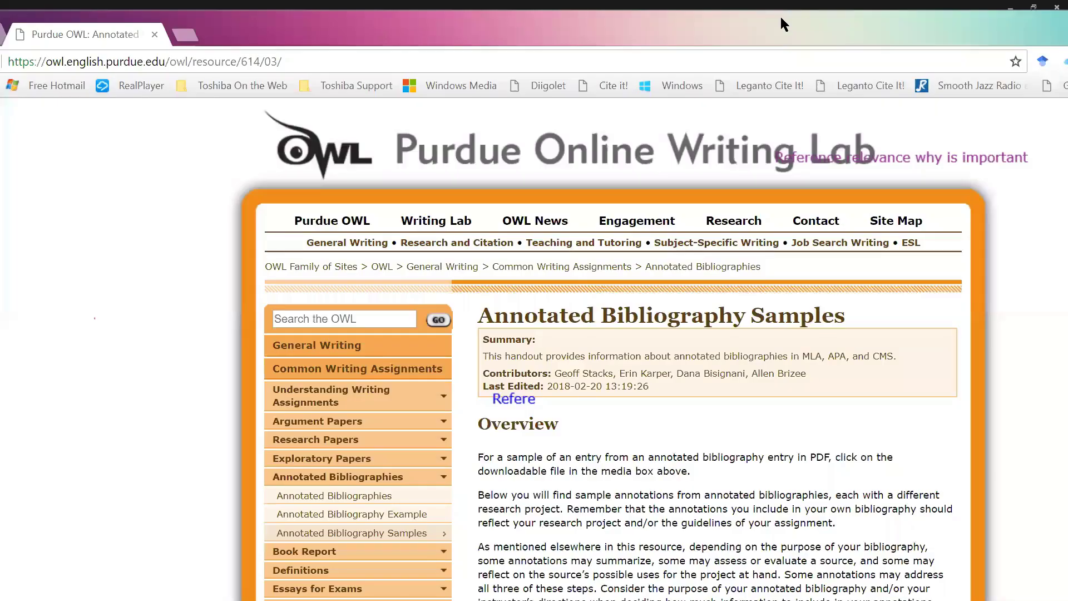
drag(781, 18, 643, 50)
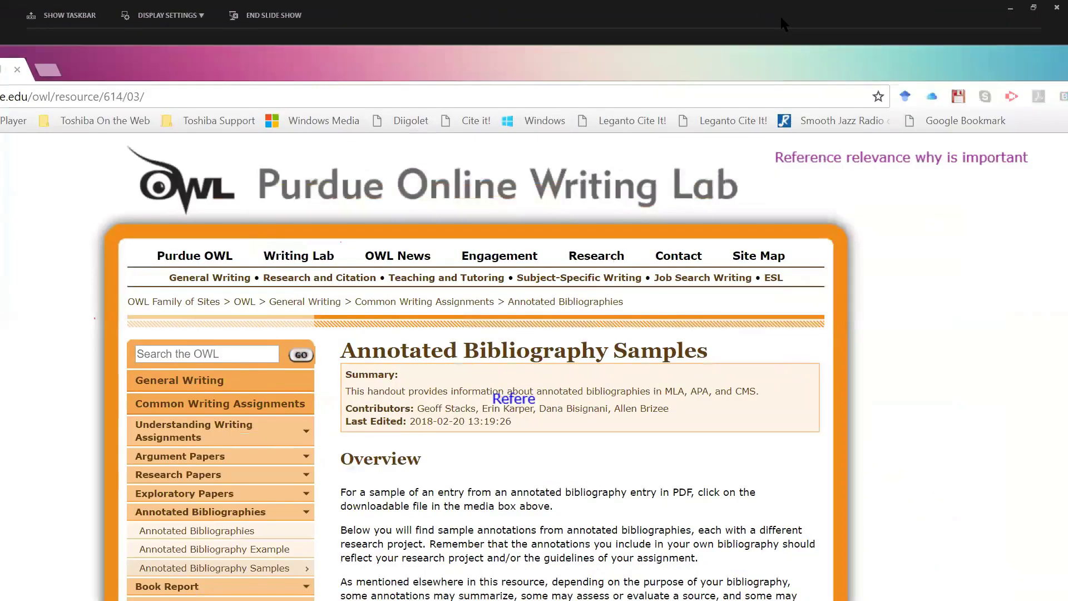
drag(782, 19, 635, 30)
drag(850, 84, 706, 92)
click(937, 75)
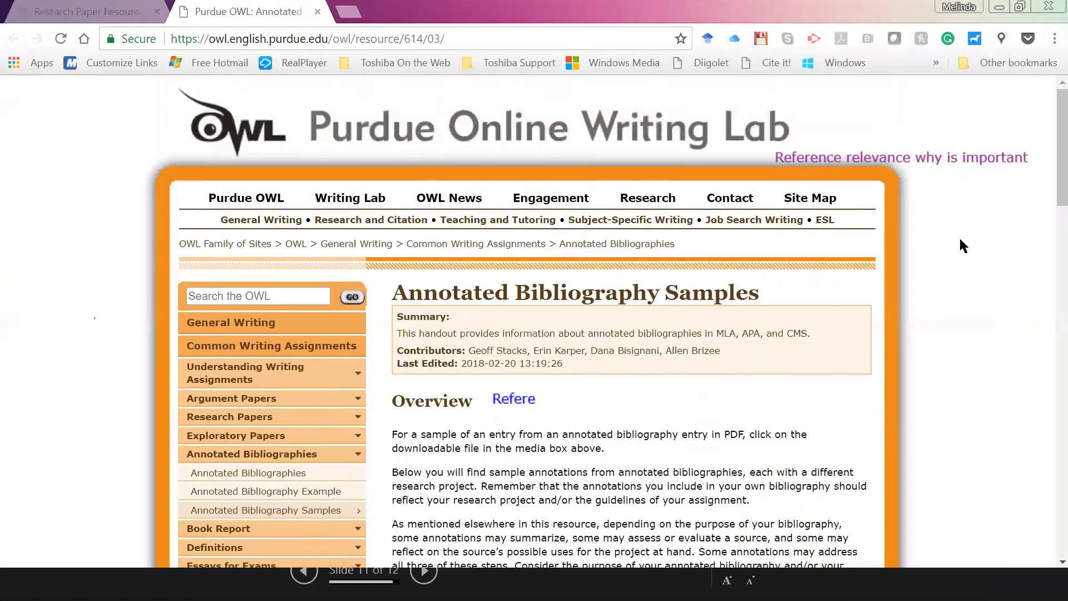
Examine the summary and overview of the Annotated Bibliography Samples page
scroll(977, 224, down, 1)
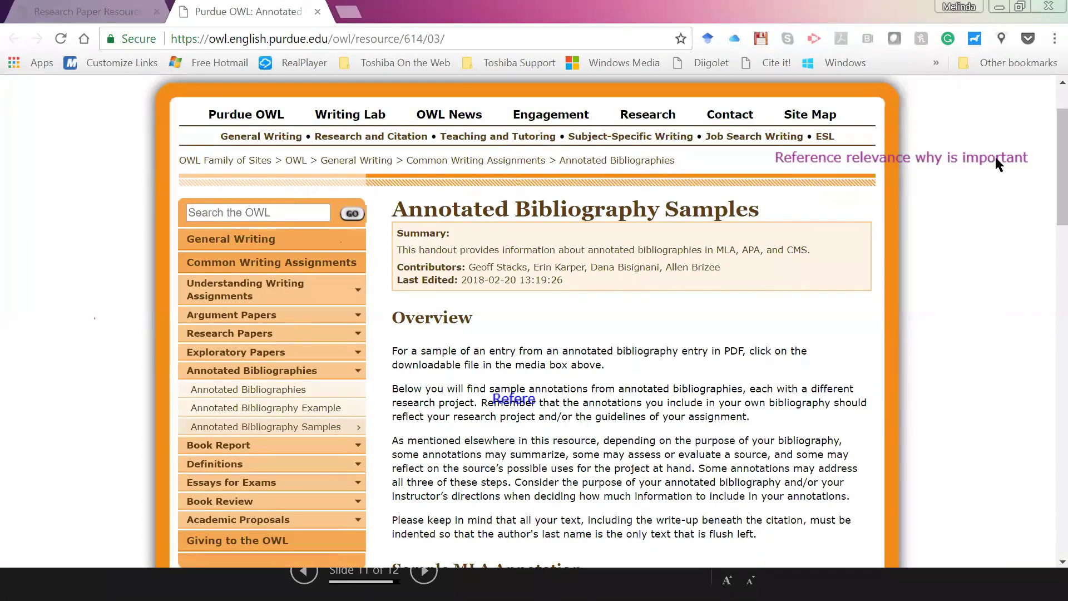
scroll(933, 275, down, 1)
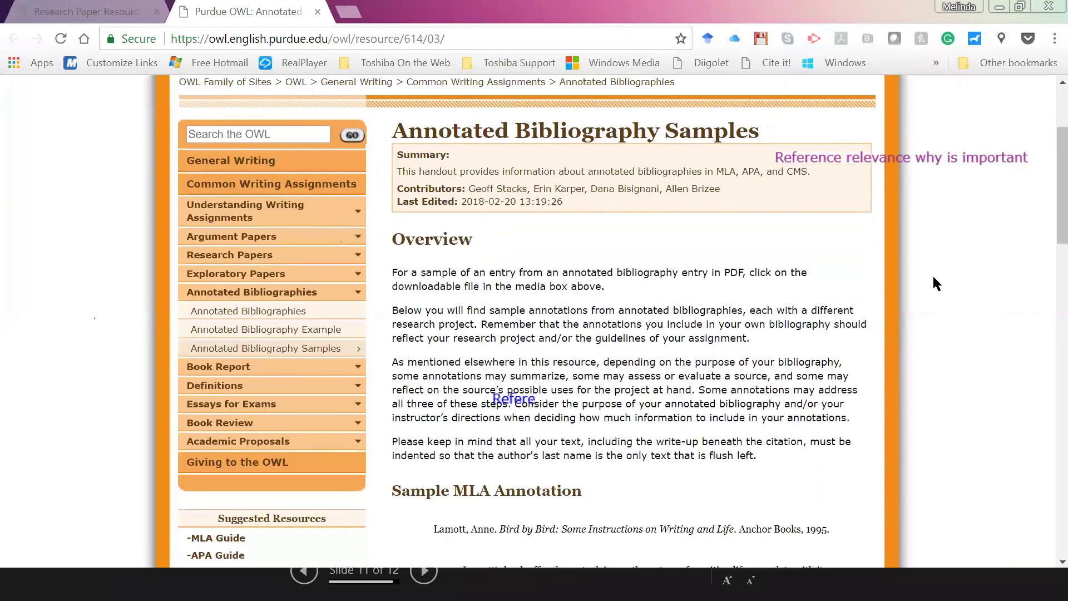
scroll(934, 279, up, 2)
scroll(934, 278, down, 1)
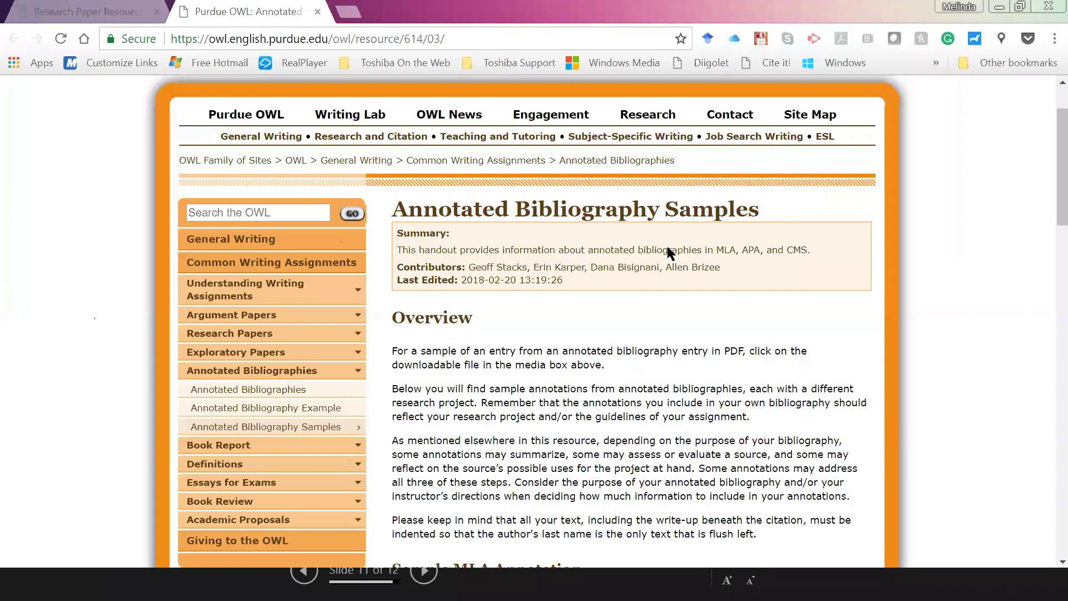
scroll(666, 246, down, 1)
scroll(667, 246, up, 2)
scroll(666, 245, down, 1)
Review the sample MLA and APA annotations on the Purdue page, returning to the page heading
scroll(668, 249, down, 5)
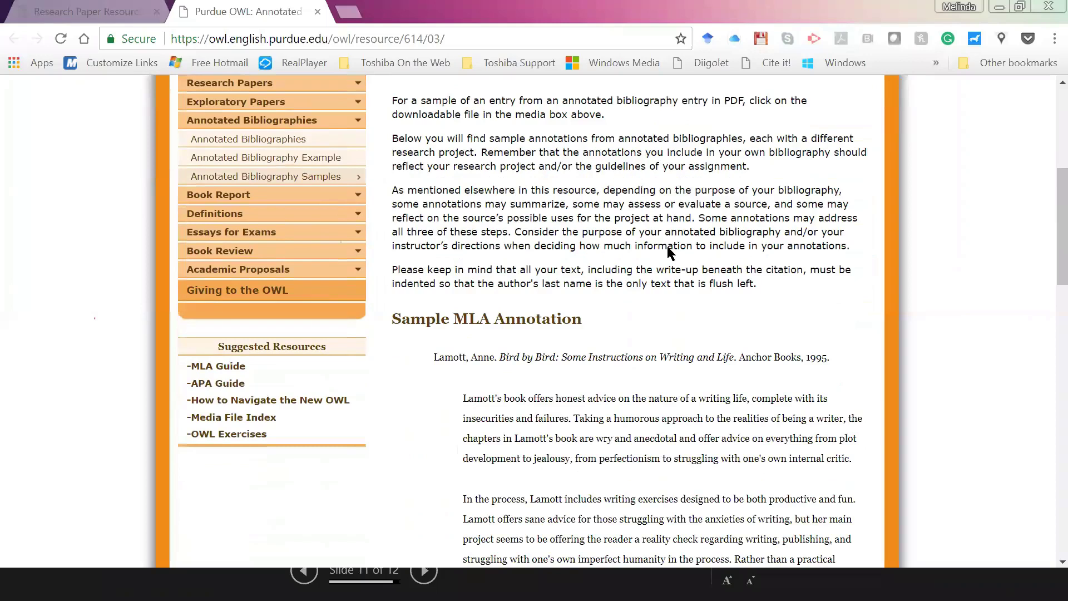
scroll(668, 248, down, 2)
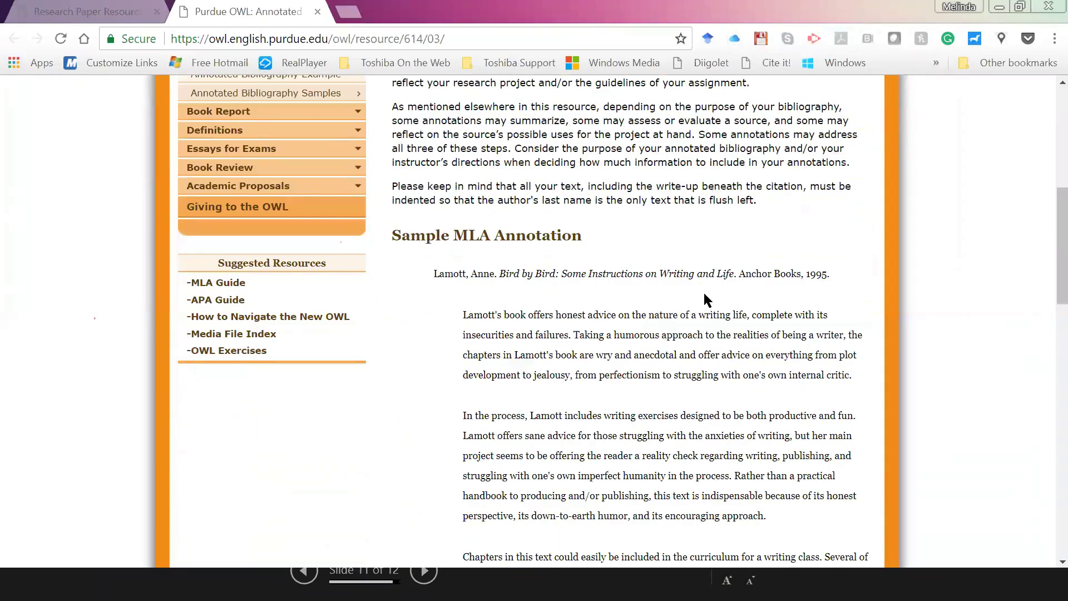
scroll(705, 295, down, 9)
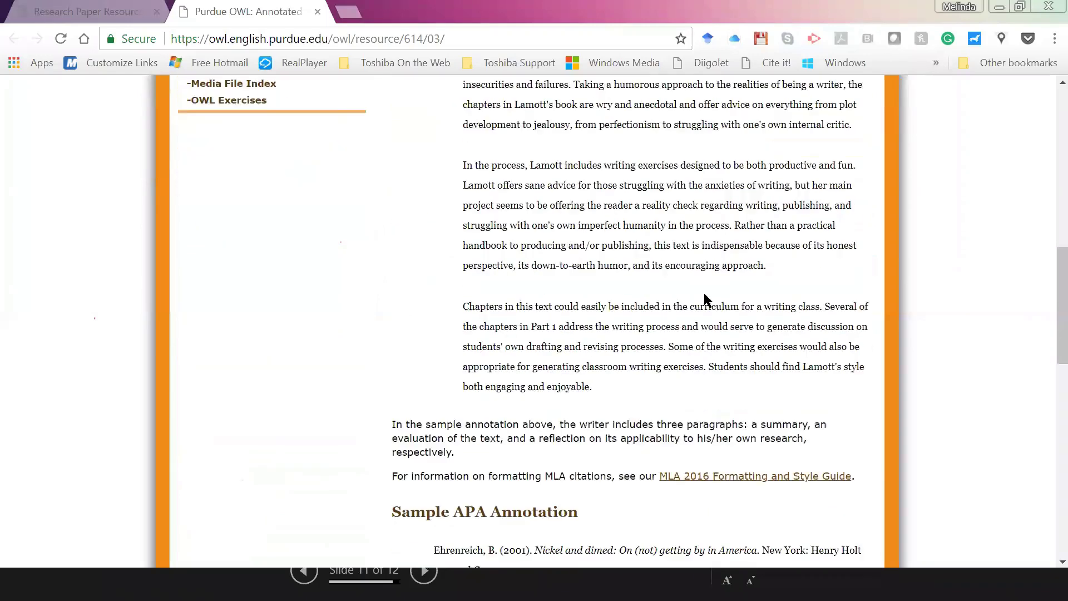
scroll(703, 295, down, 1)
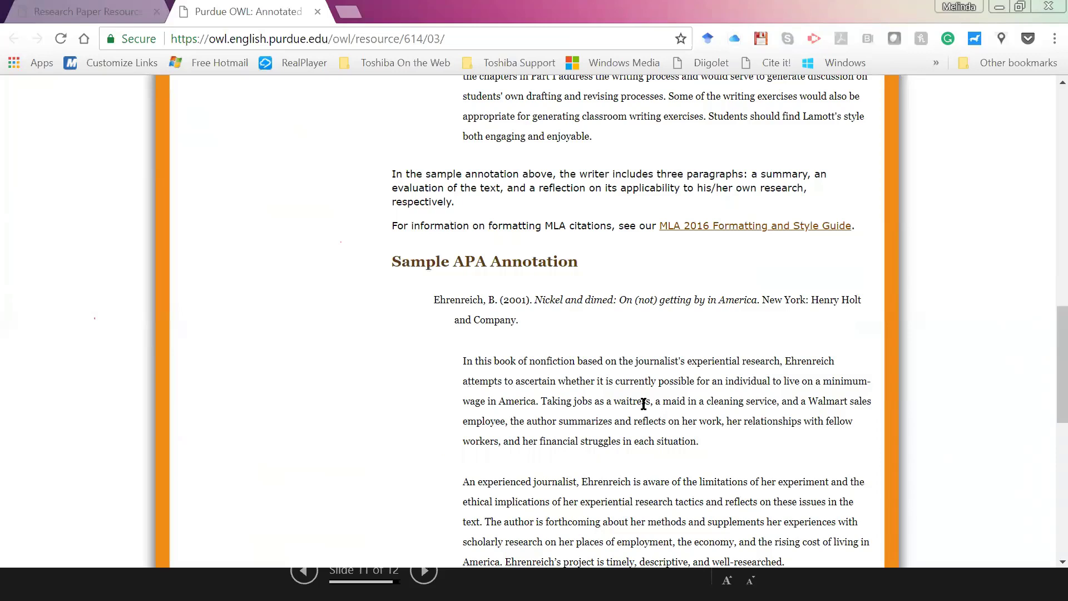
scroll(660, 382, up, 15)
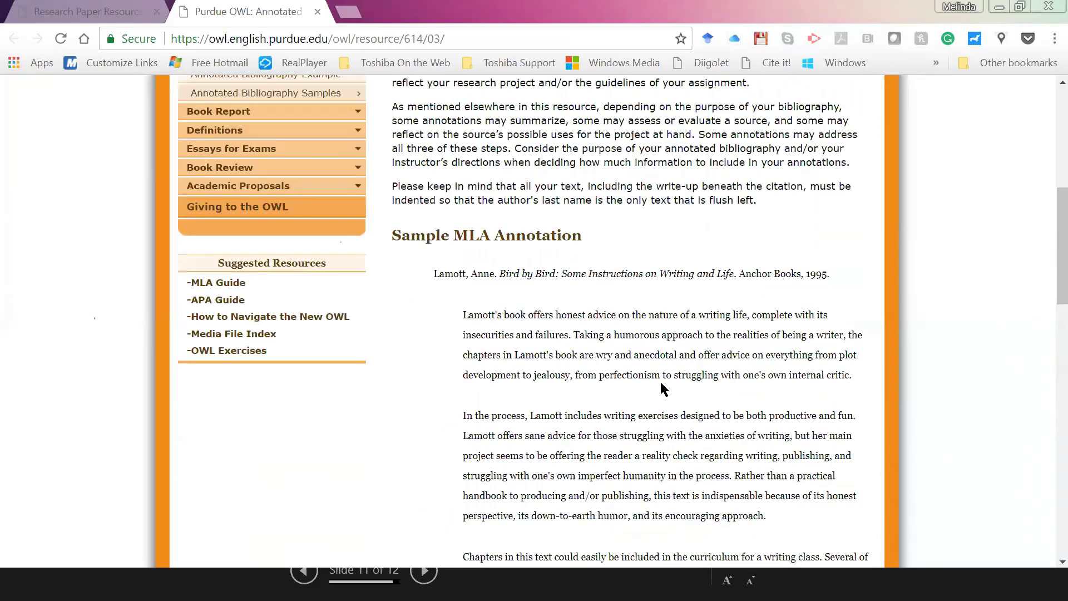
scroll(660, 382, up, 8)
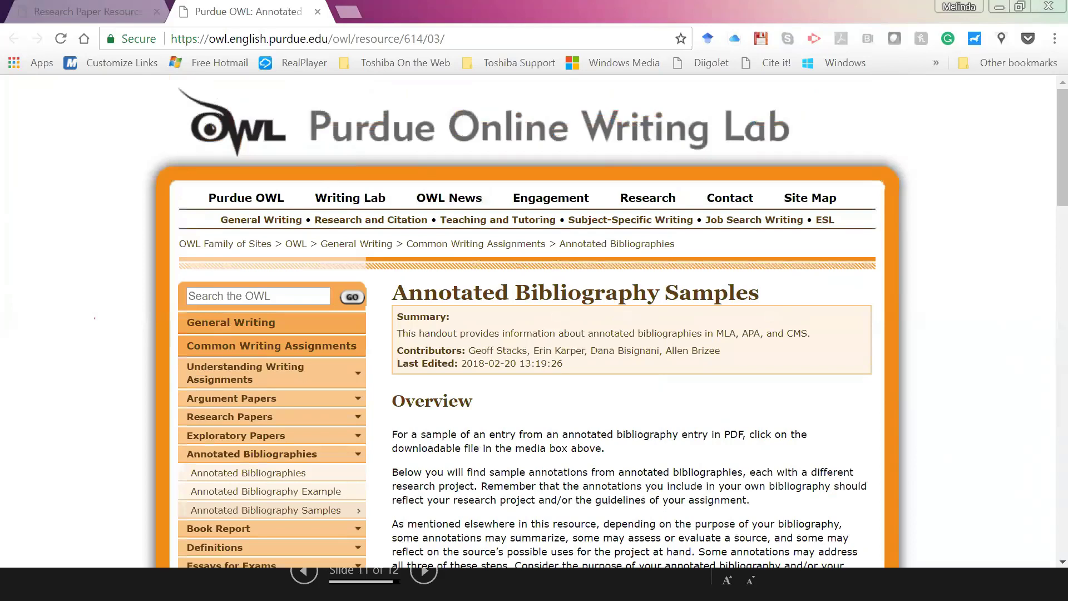
Revisit the UC Davis guide to review its annotation checklist and purpose section, and return to the Purdue OWL page
click(83, 11)
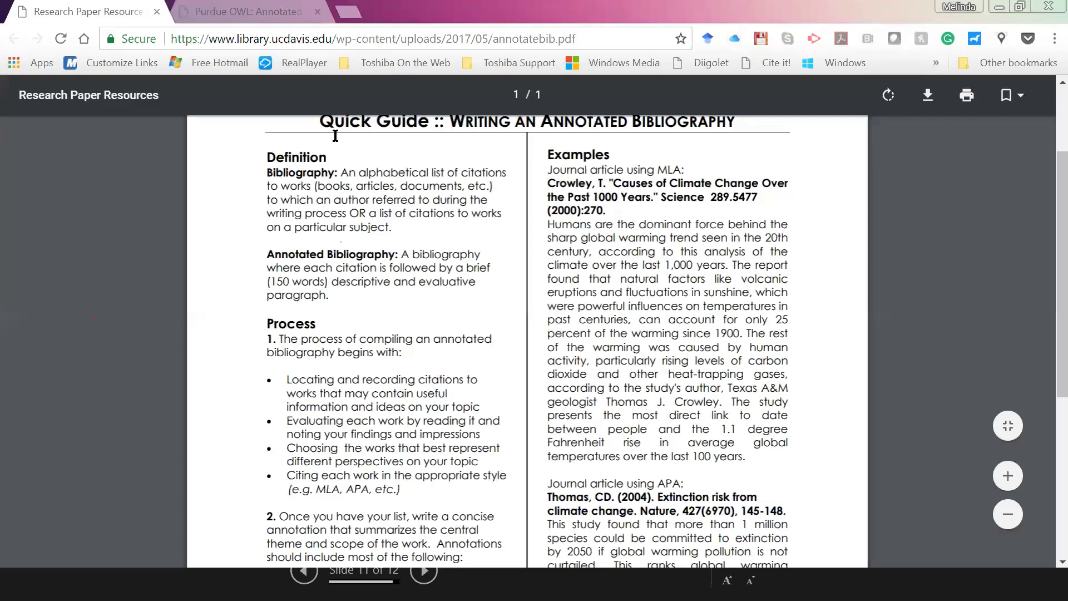
scroll(354, 299, down, 6)
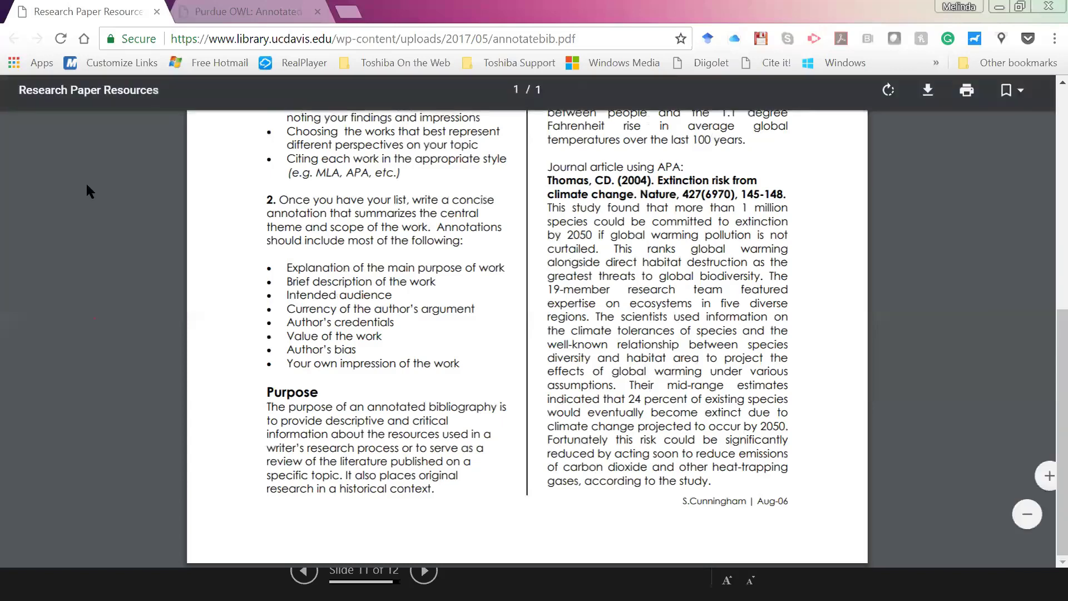
click(248, 12)
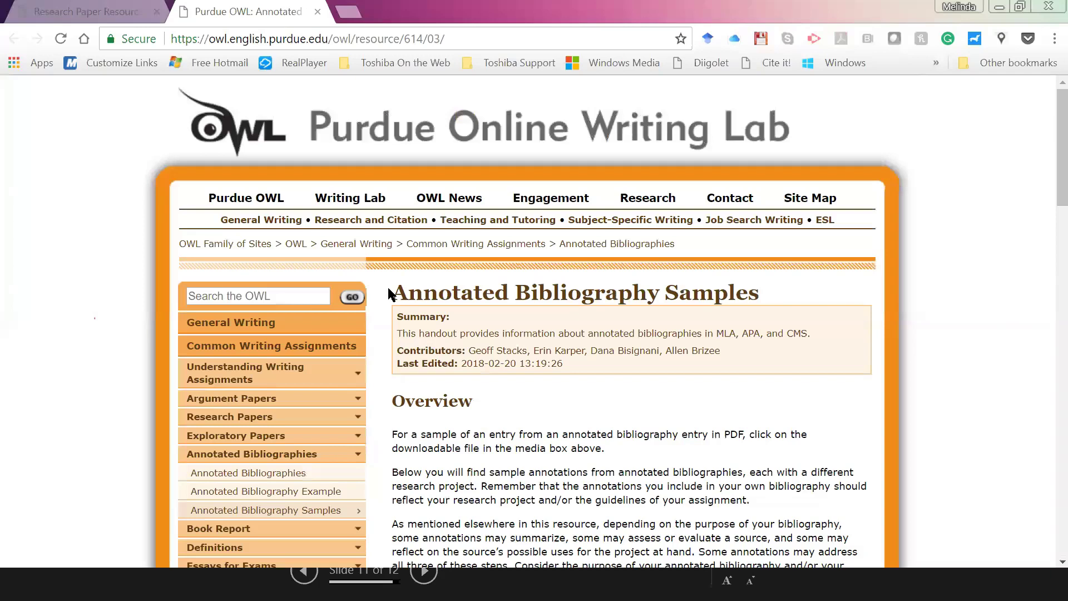
Search google.com for "son of citation" in a new browser tab and open the Citation Machine home page from the results
click(349, 12)
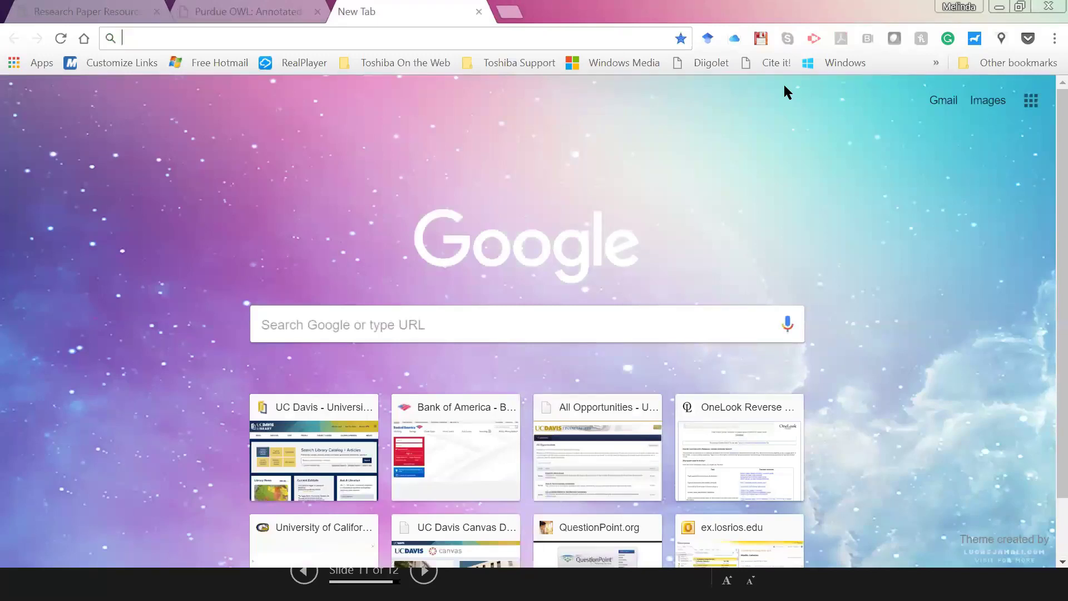
text(google.com)
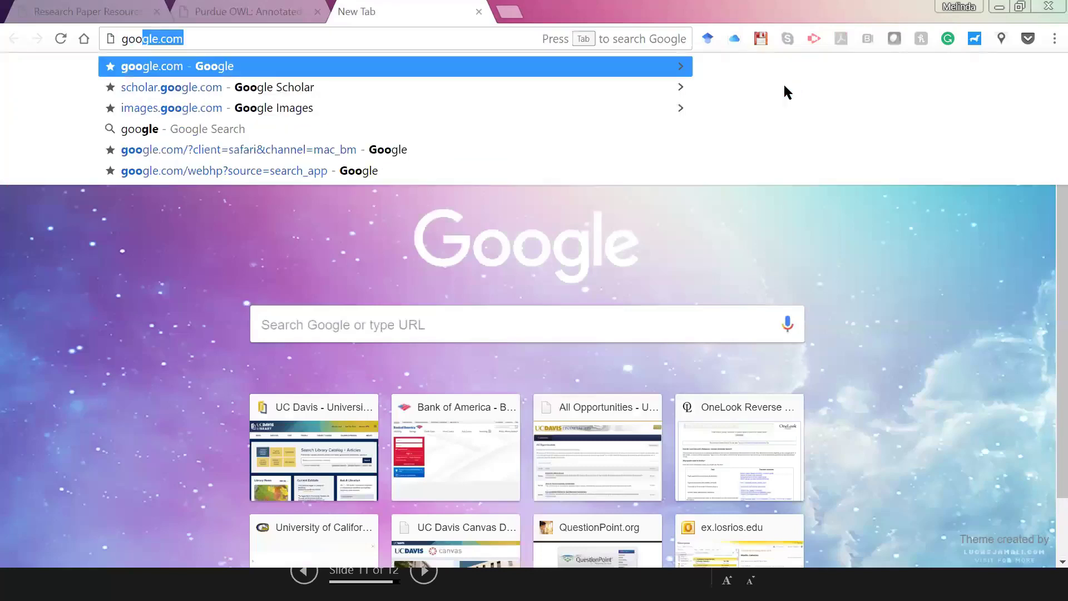
key(Return)
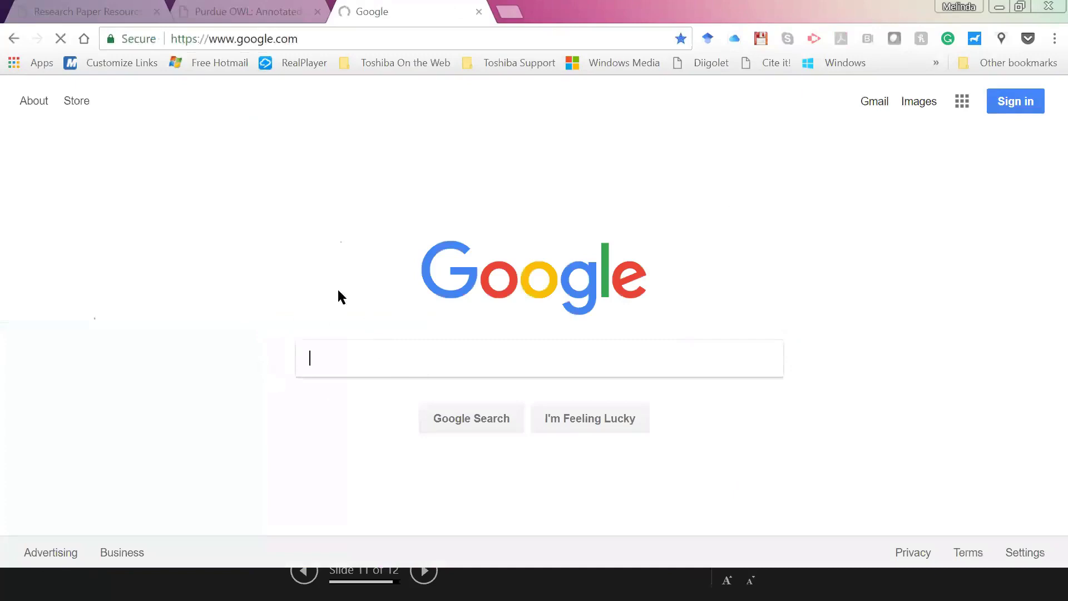
text(son of citation)
key(Return)
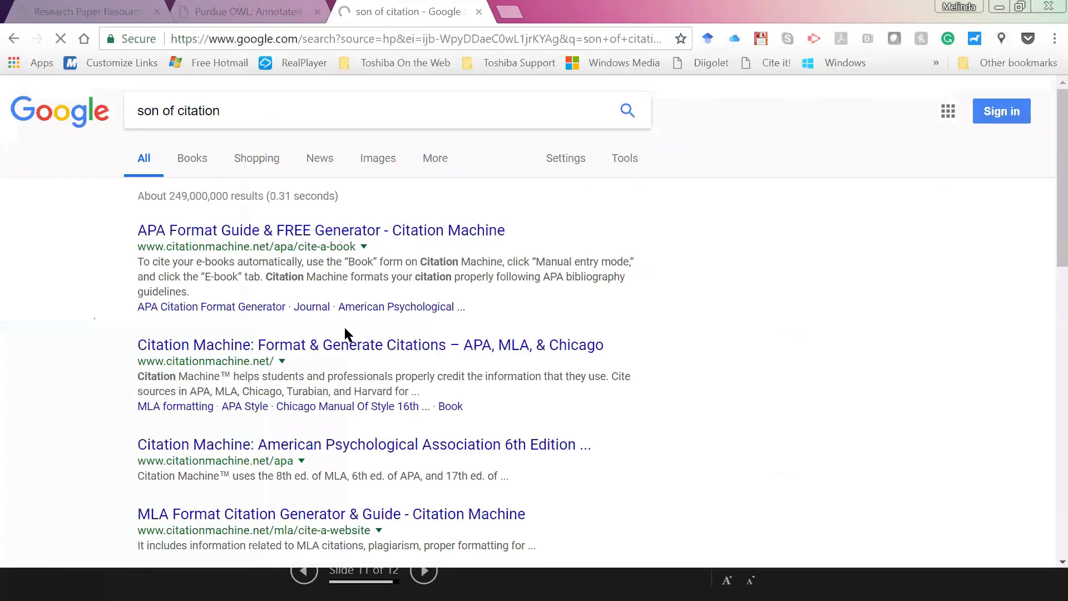
scroll(422, 307, down, 3)
click(426, 306)
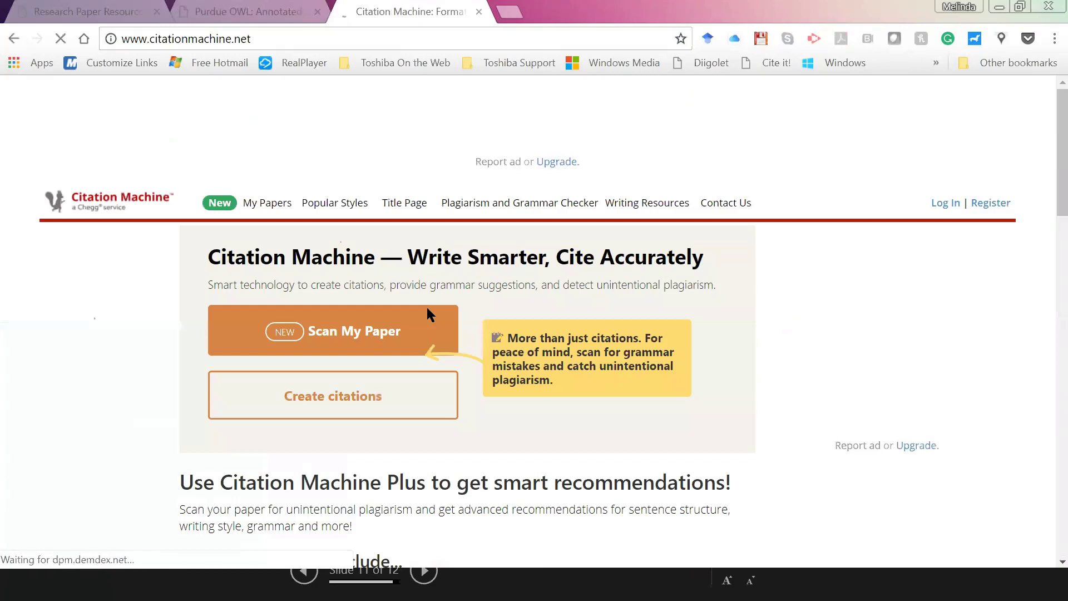
Look through the Citation Machine home page, including its recommendations, plan comparison, and guides and resources
scroll(428, 313, down, 5)
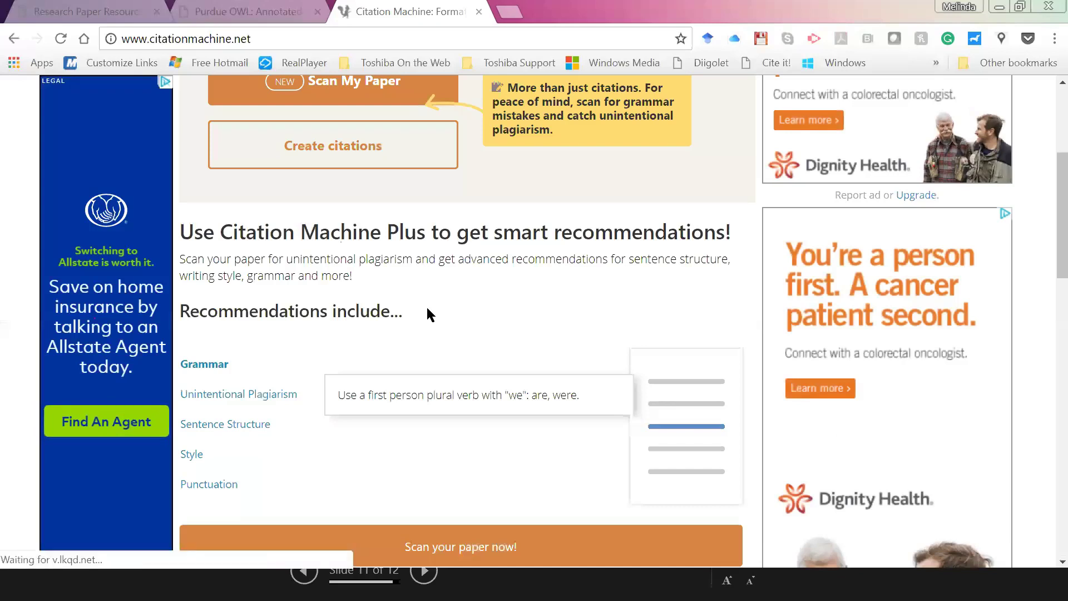
scroll(428, 308, up, 3)
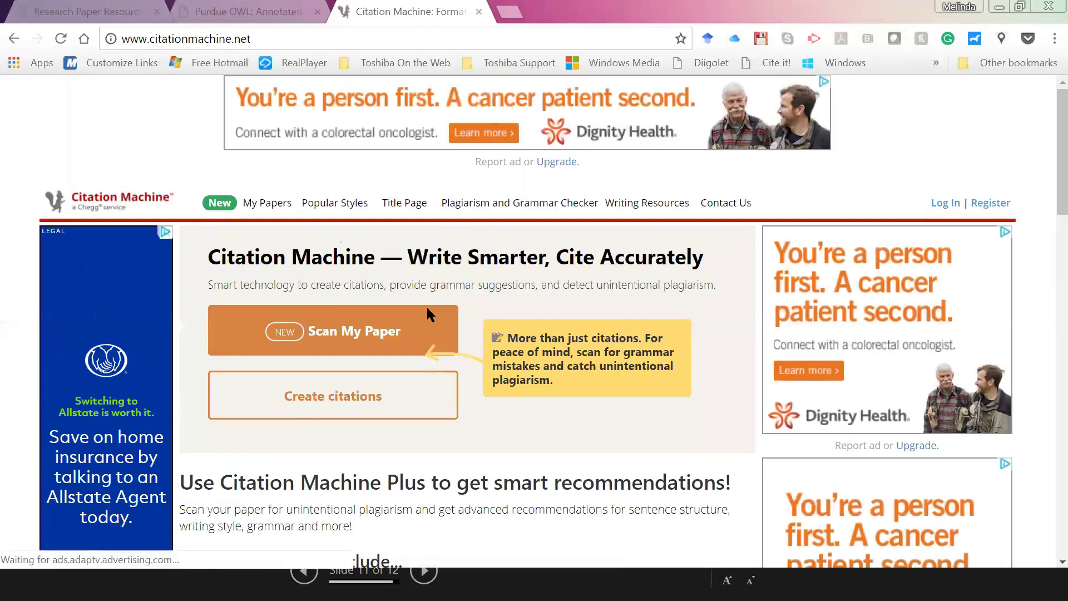
scroll(428, 307, down, 3)
scroll(426, 307, down, 5)
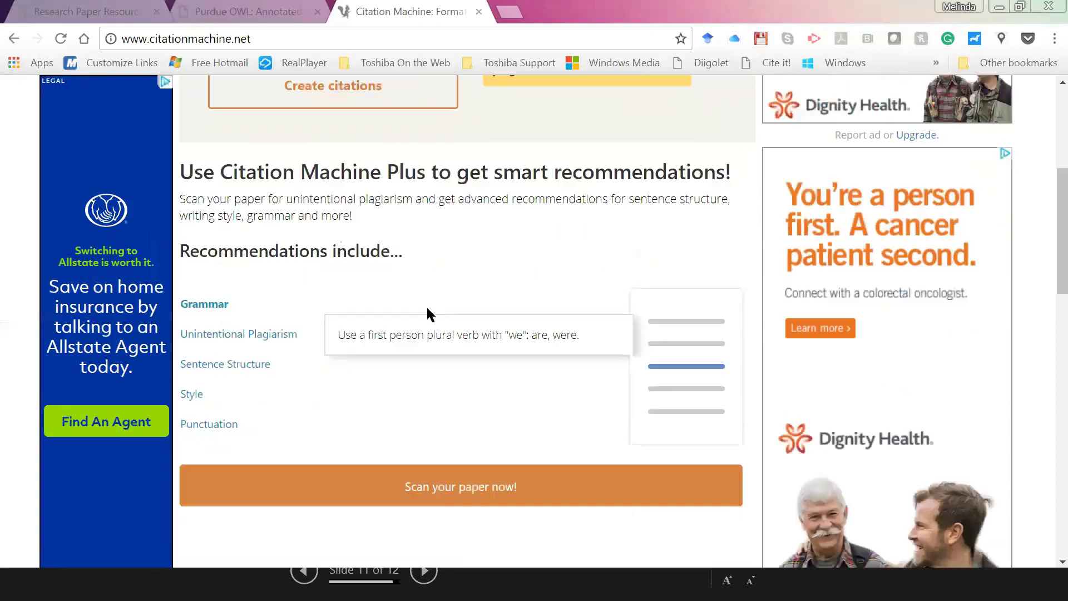
scroll(427, 312, down, 11)
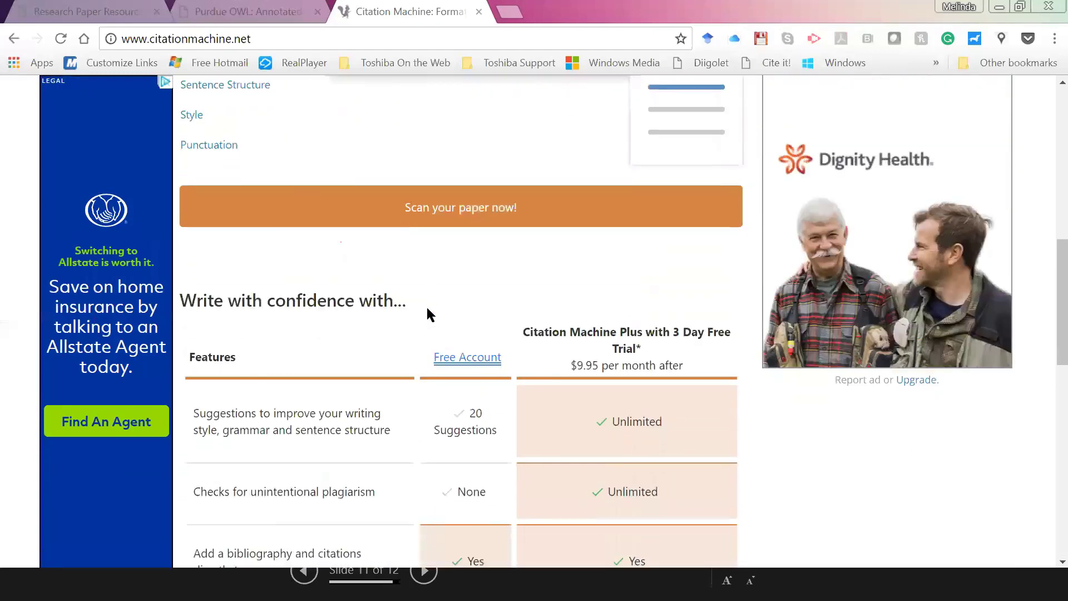
scroll(428, 312, down, 5)
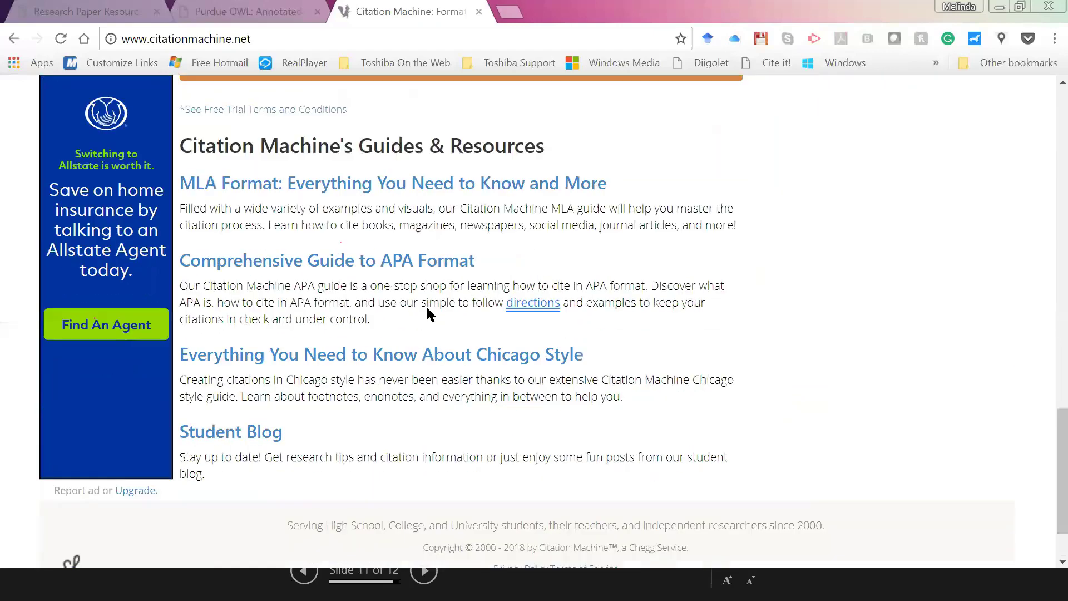
scroll(427, 306, down, 2)
scroll(426, 305, up, 18)
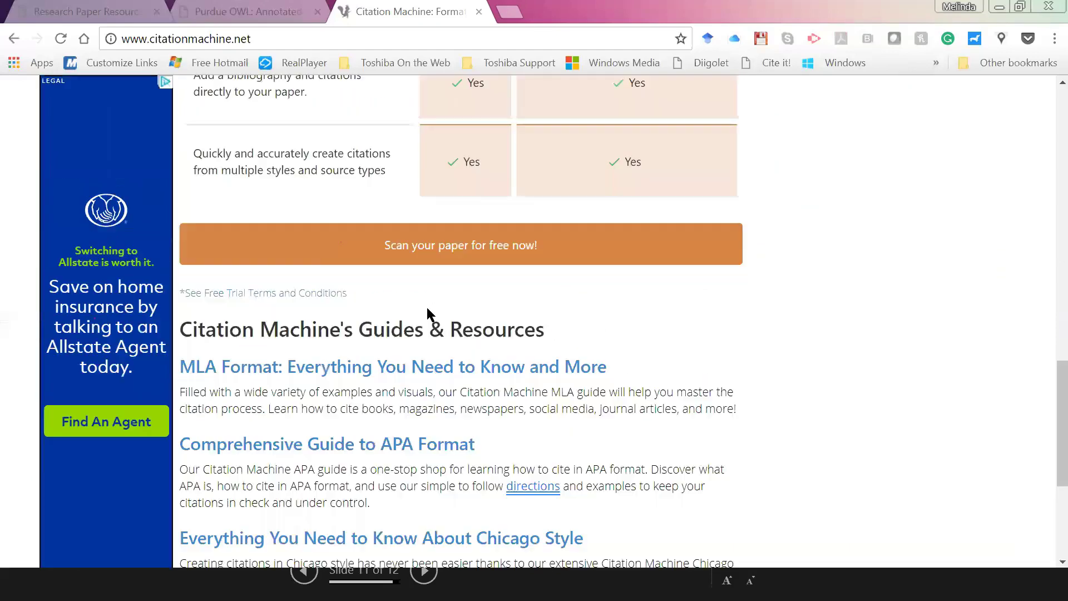
Return to the Citation Machine page heading and review the free and Plus feature comparison down to the style guides and Student Blog
scroll(428, 312, up, 6)
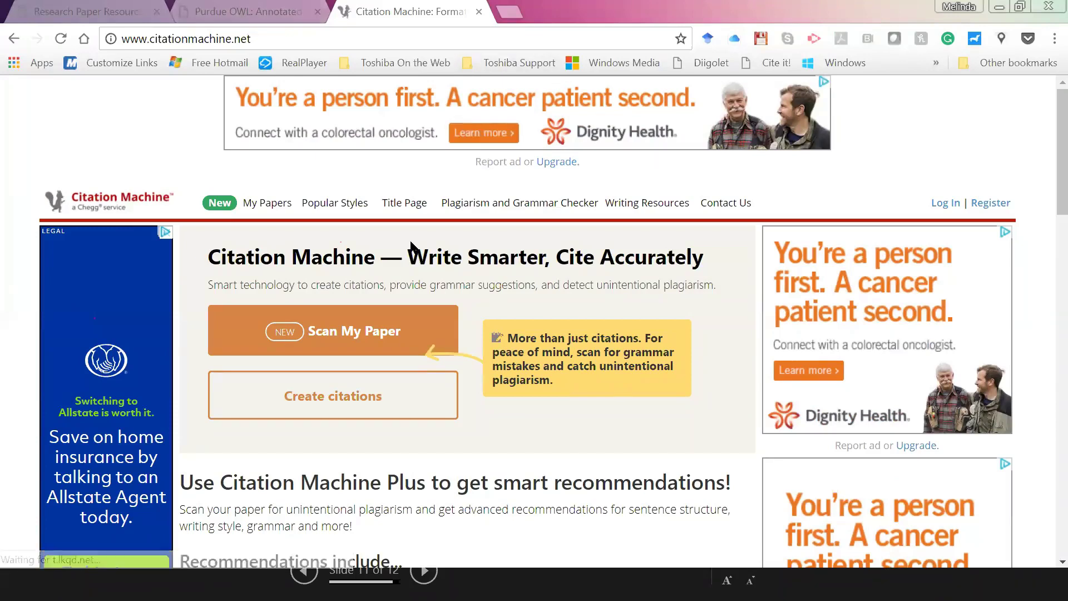
scroll(411, 242, down, 5)
scroll(409, 240, down, 8)
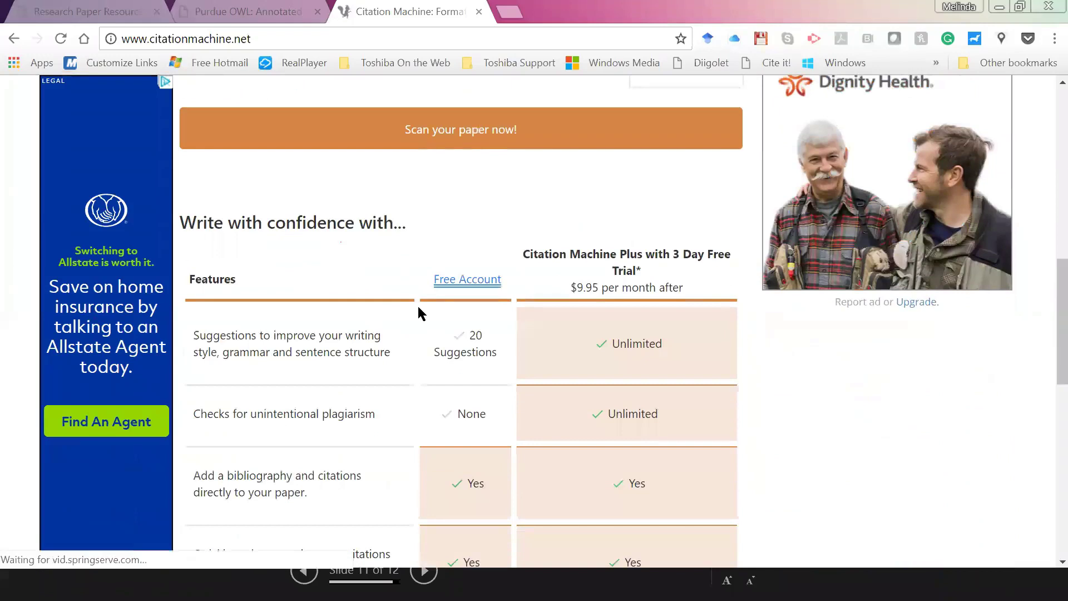
scroll(417, 305, down, 2)
scroll(260, 246, down, 2)
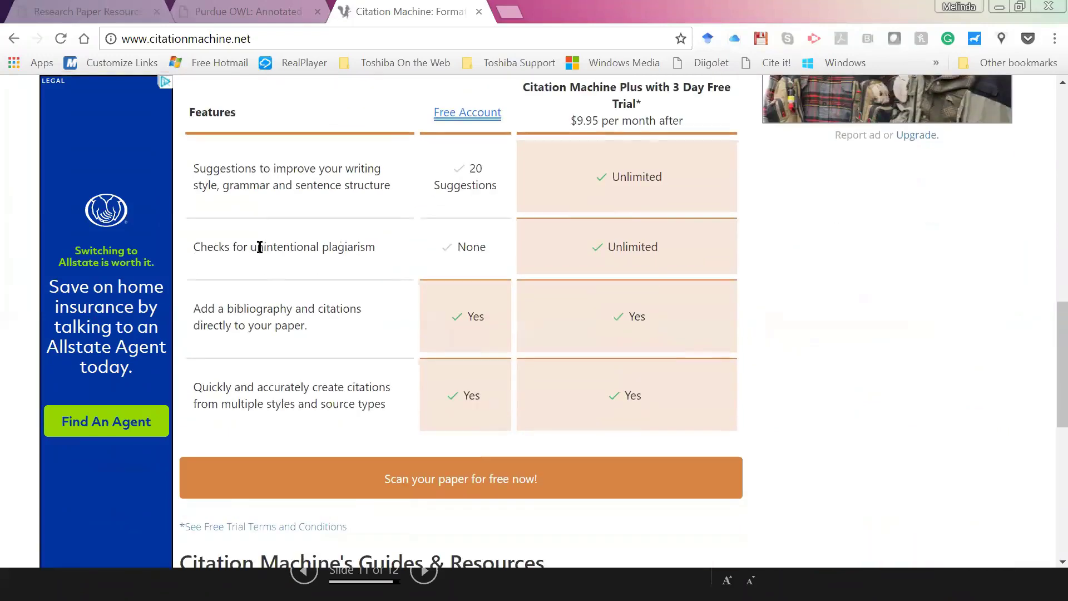
scroll(451, 484, down, 5)
scroll(455, 490, down, 3)
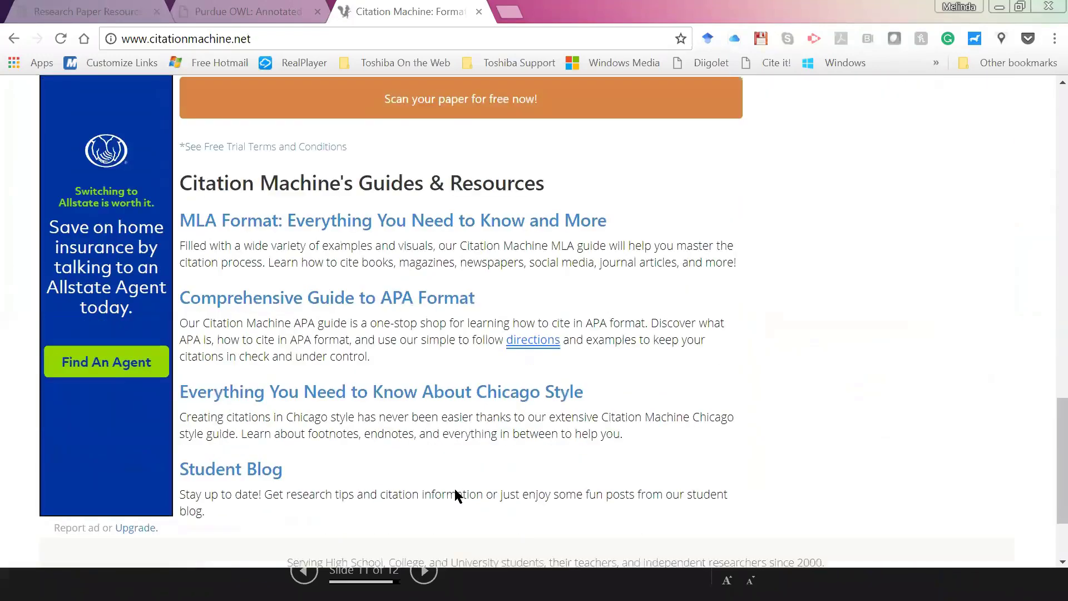
Open the Citation Machine APA journal citation page and examine its citation styles, source types, and article search form
click(348, 266)
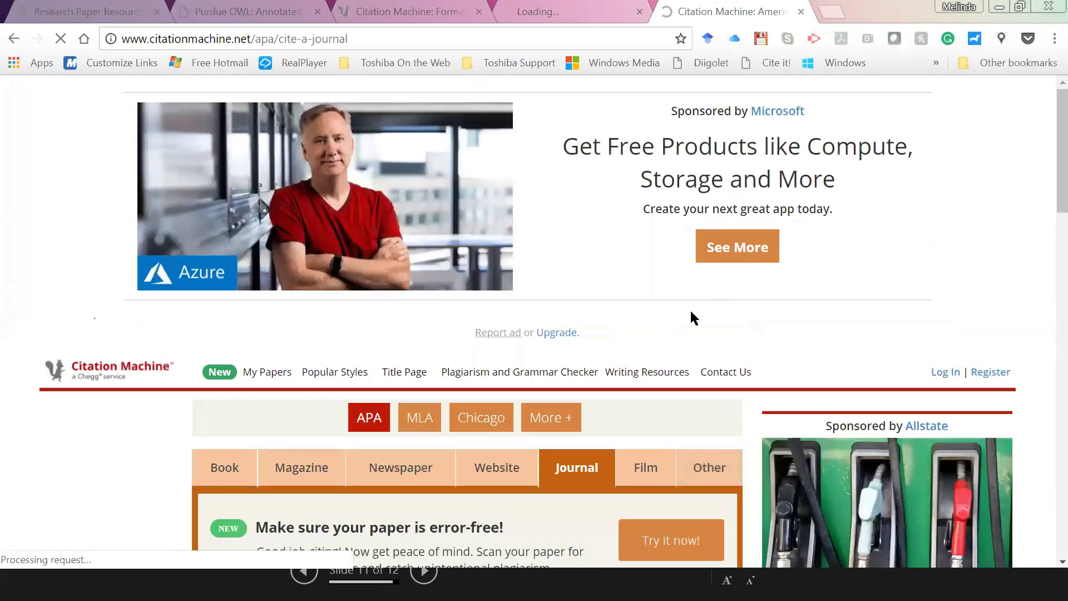
scroll(690, 308, down, 4)
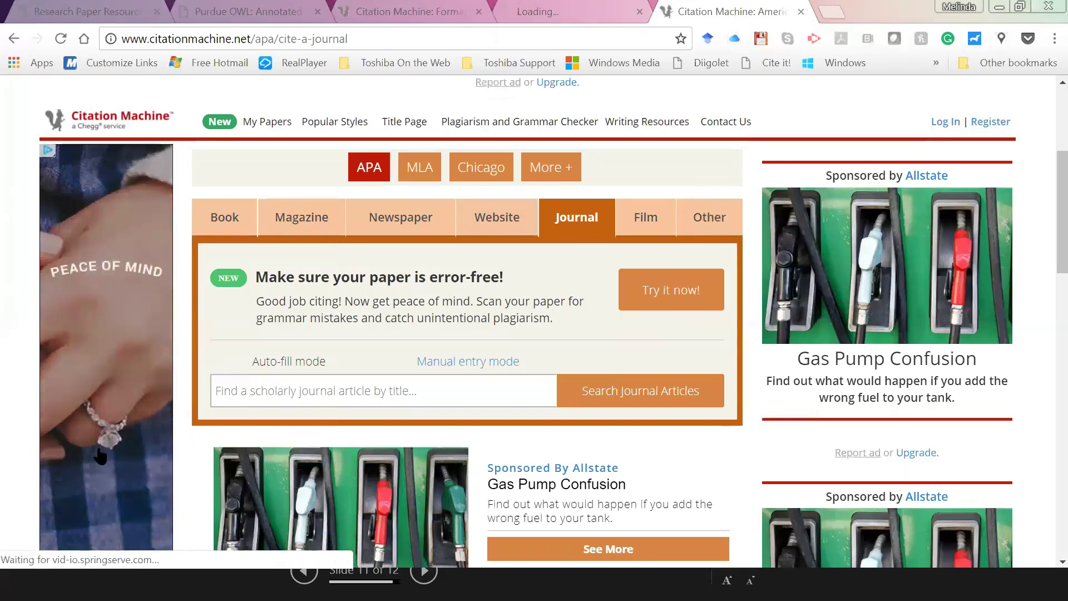
scroll(936, 282, down, 4)
scroll(937, 282, up, 5)
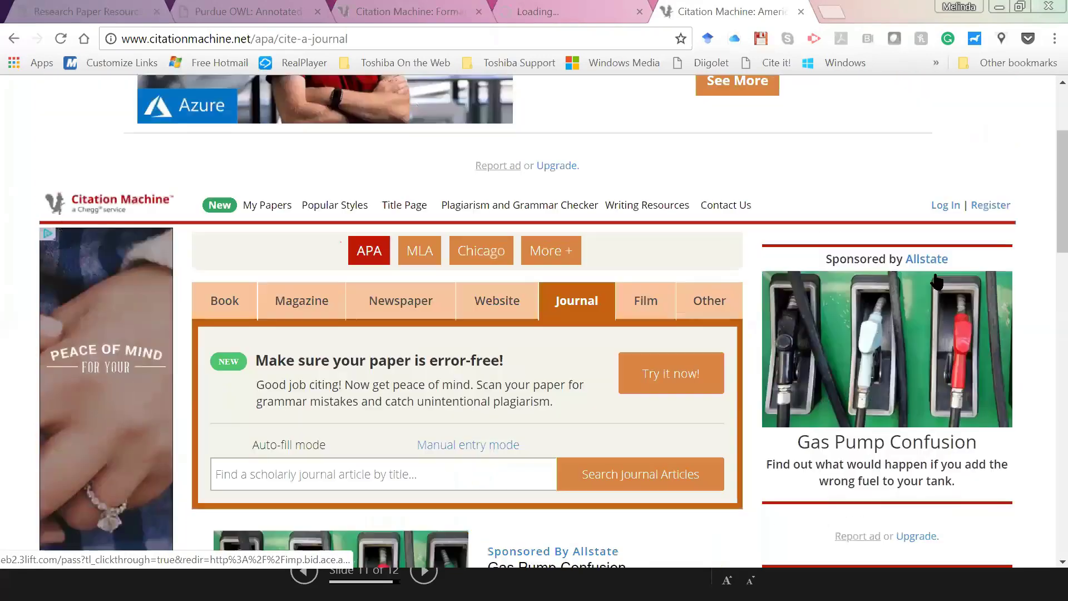
scroll(937, 281, down, 4)
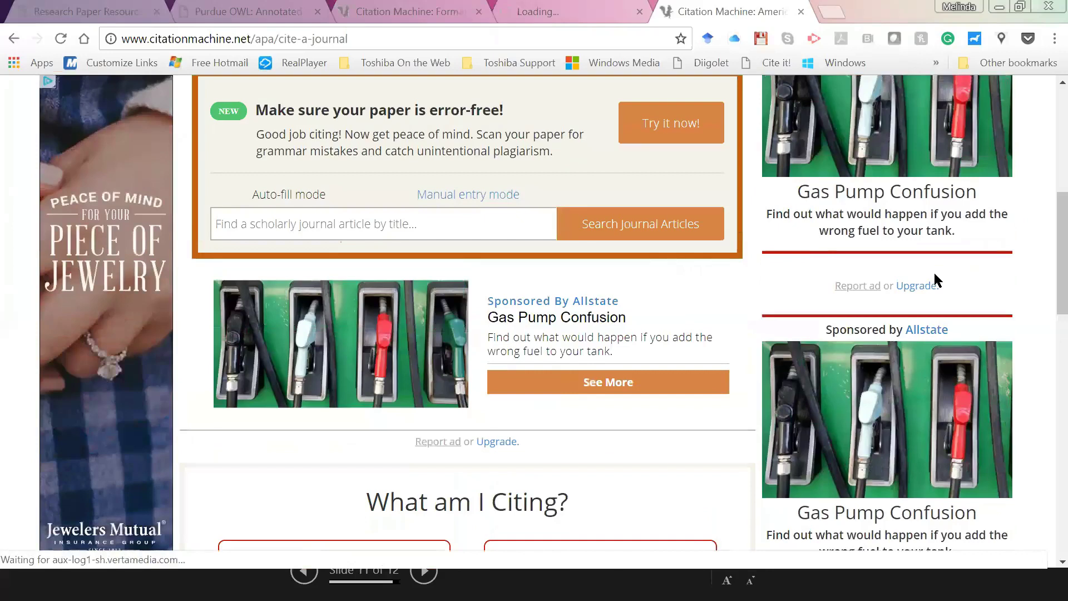
scroll(935, 281, up, 4)
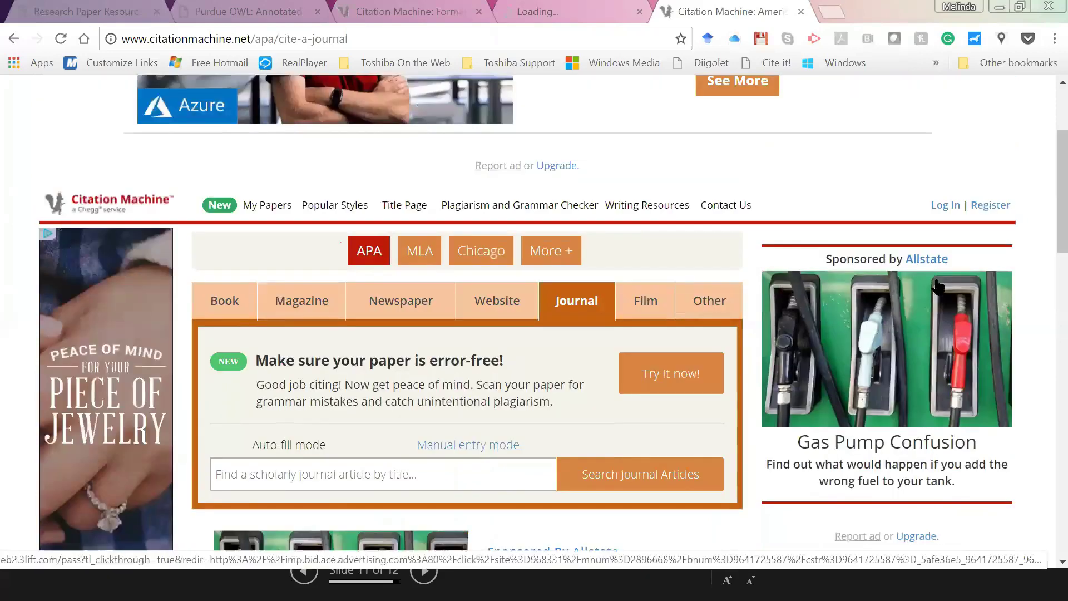
scroll(736, 278, up, 3)
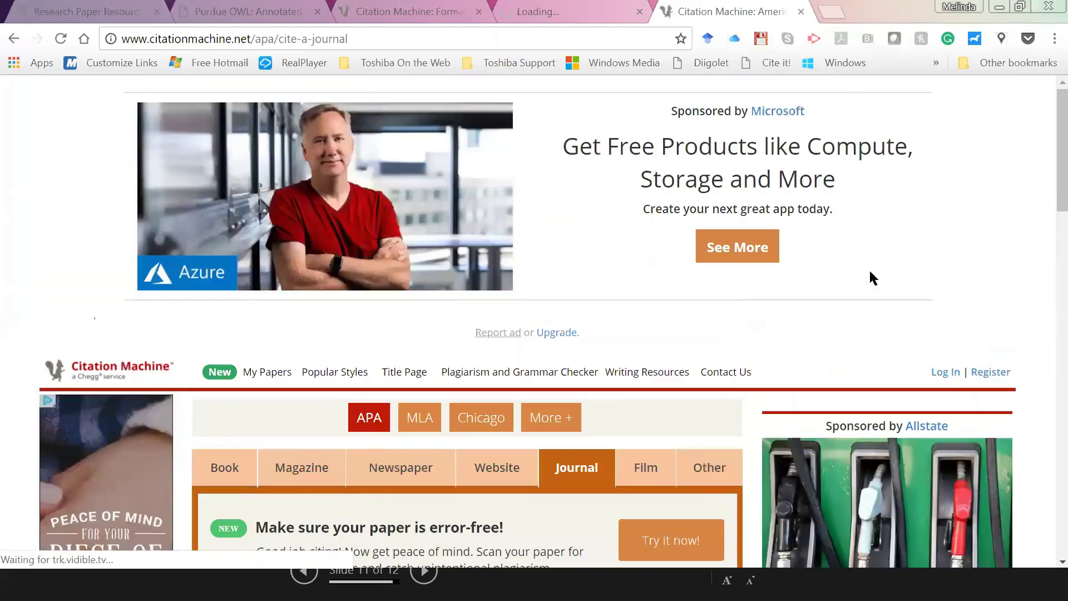
Search google.com for "knight cite" and open the KnightCite Citation Service from Calvin College
click(363, 40)
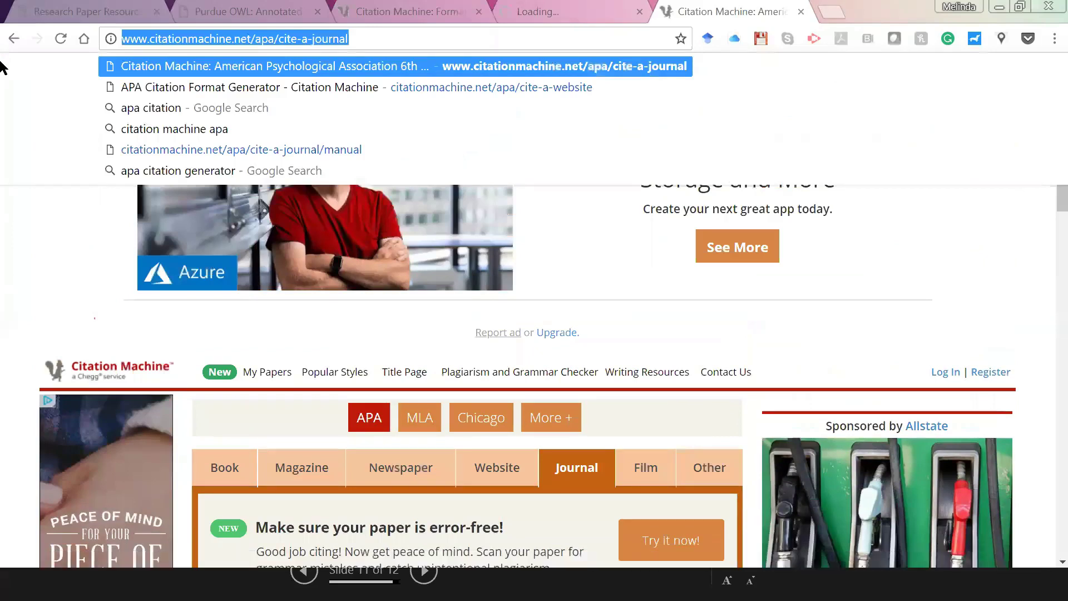
text(goo)
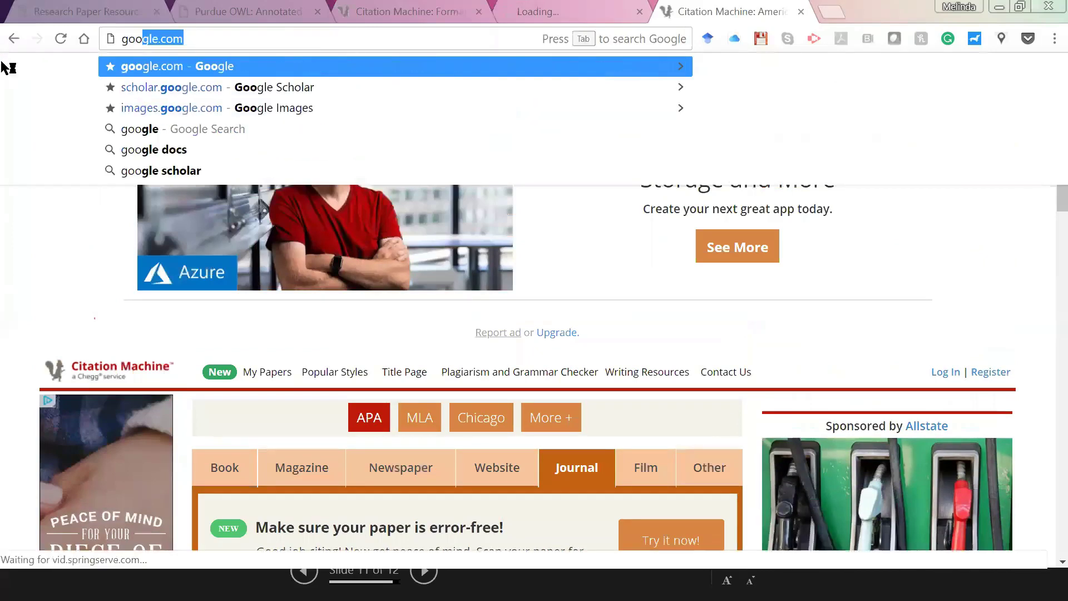
key(Return)
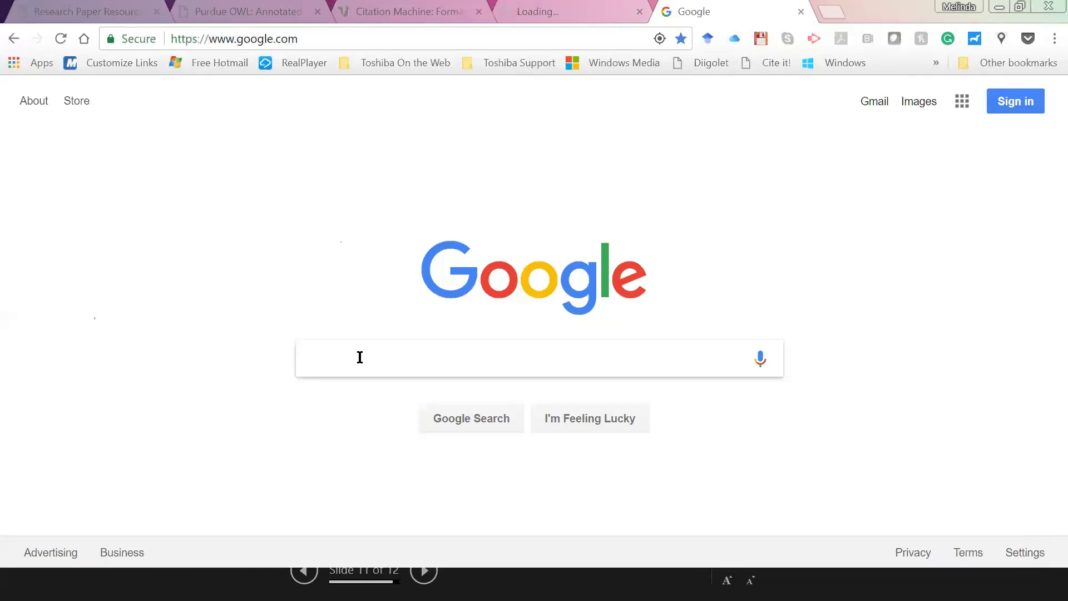
text(kno)
text(gh)
text(t cite)
key(Return)
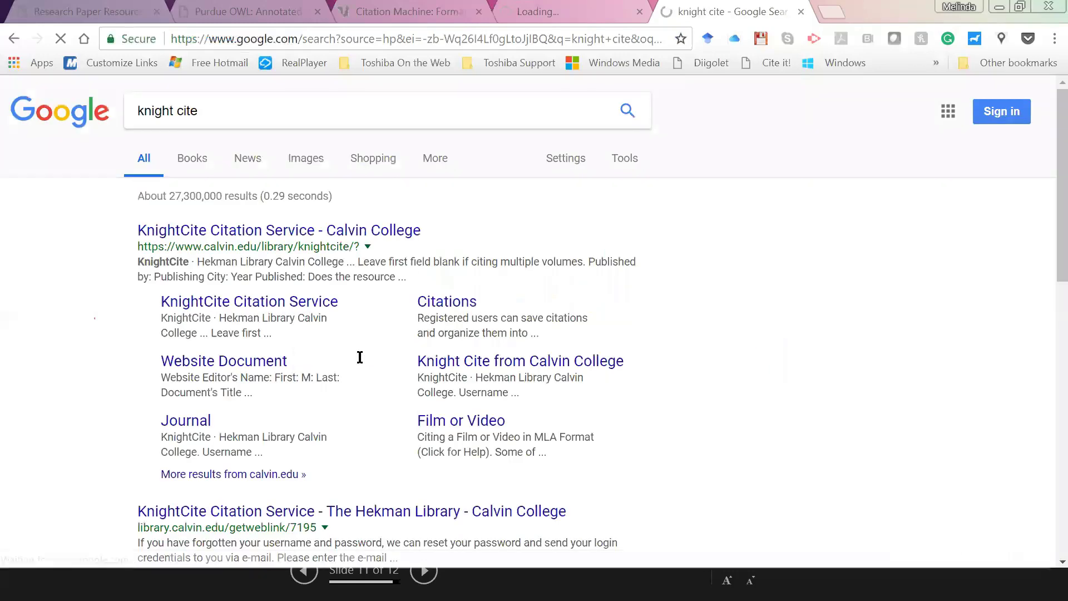
click(295, 232)
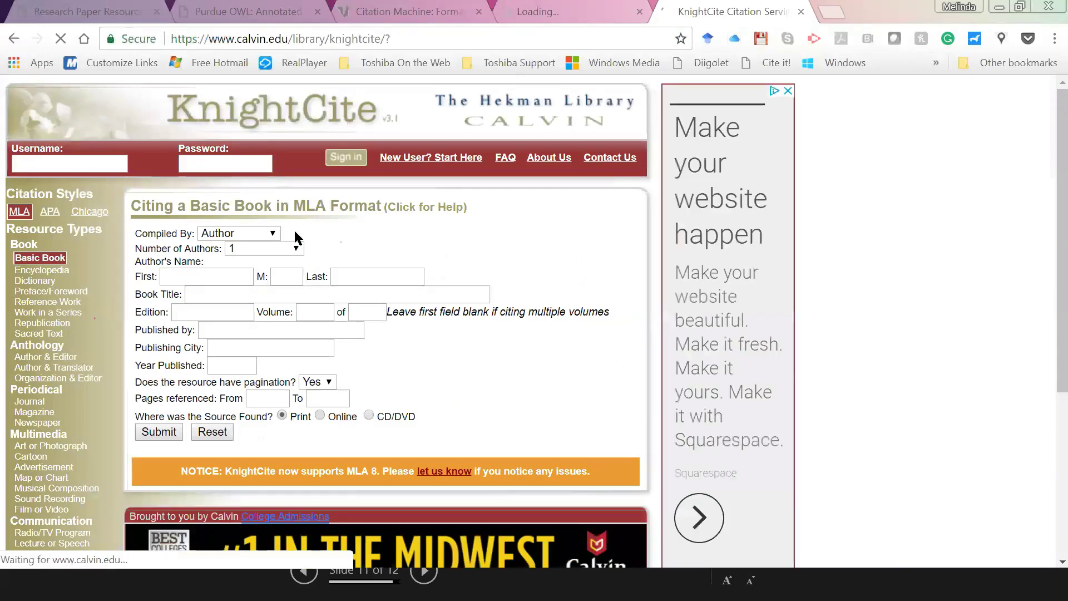
Look through the KnightCite form for citing a basic book in MLA format, along with its citation styles and resource types
scroll(390, 267, down, 1)
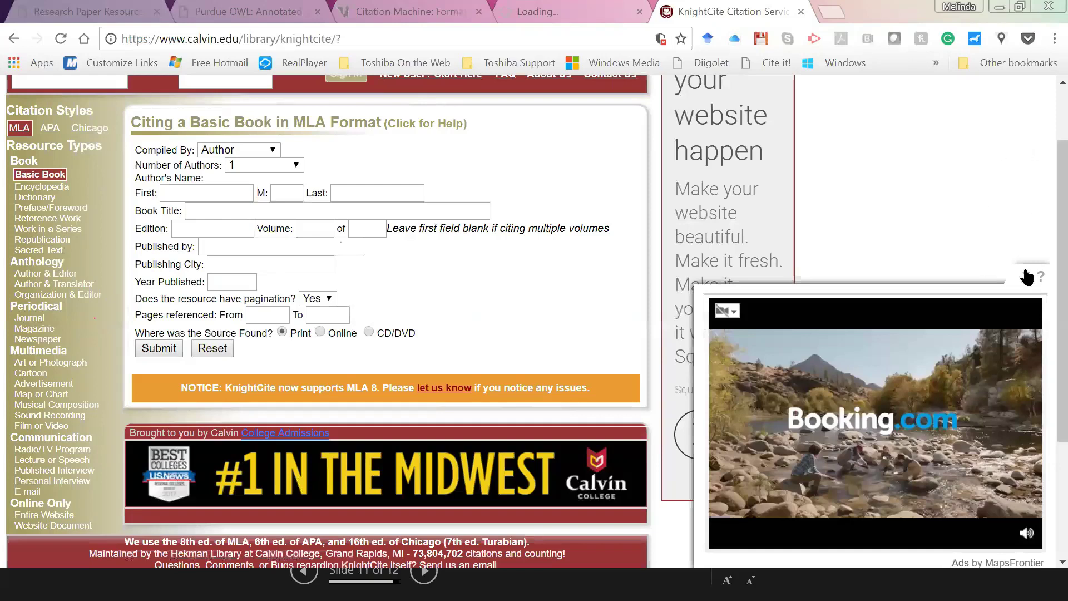
scroll(210, 329, up, 3)
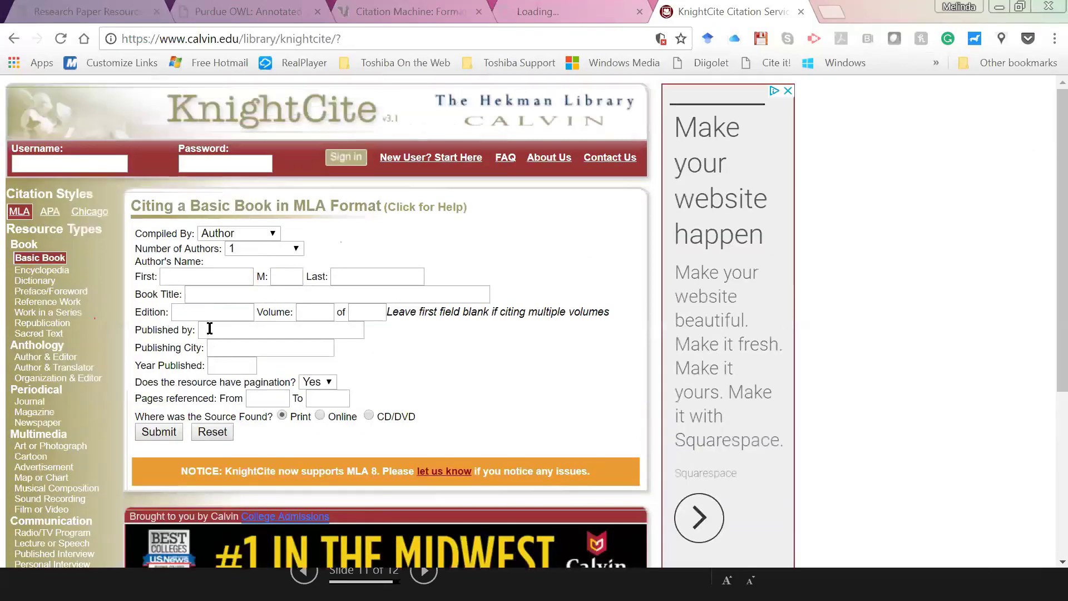
scroll(340, 223, down, 6)
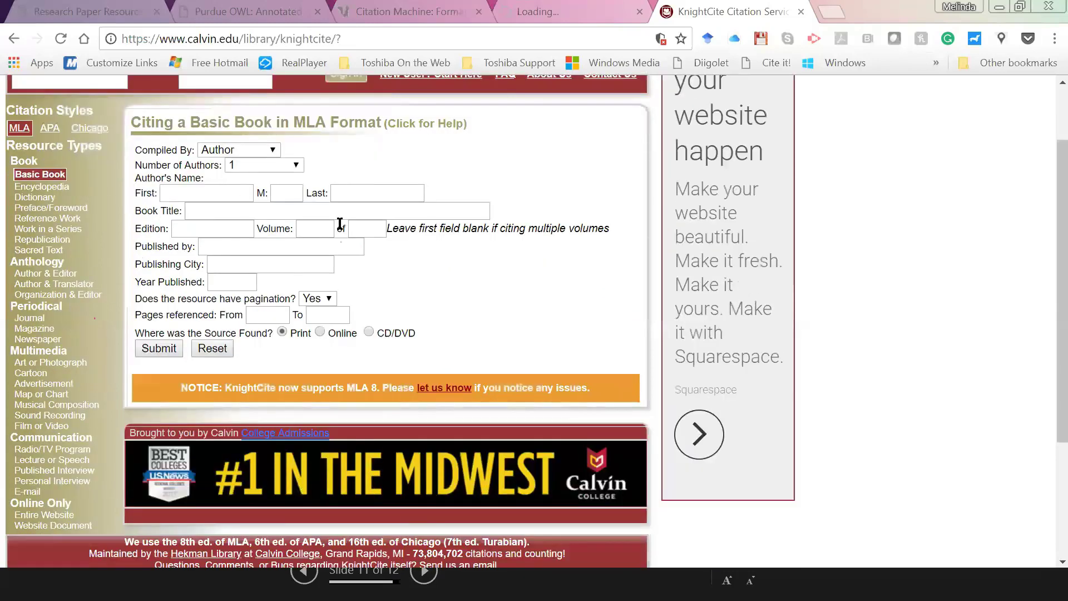
scroll(339, 222, up, 3)
scroll(255, 172, up, 3)
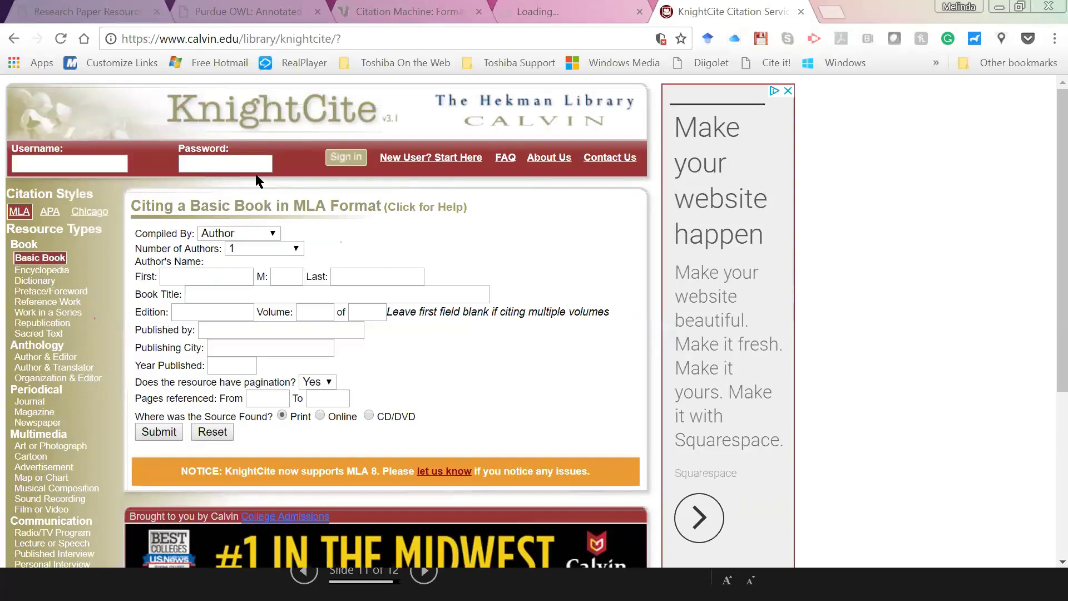
Search google.com for "apa online", open the APA Style website from the results, and view its Publication Manual section
click(354, 42)
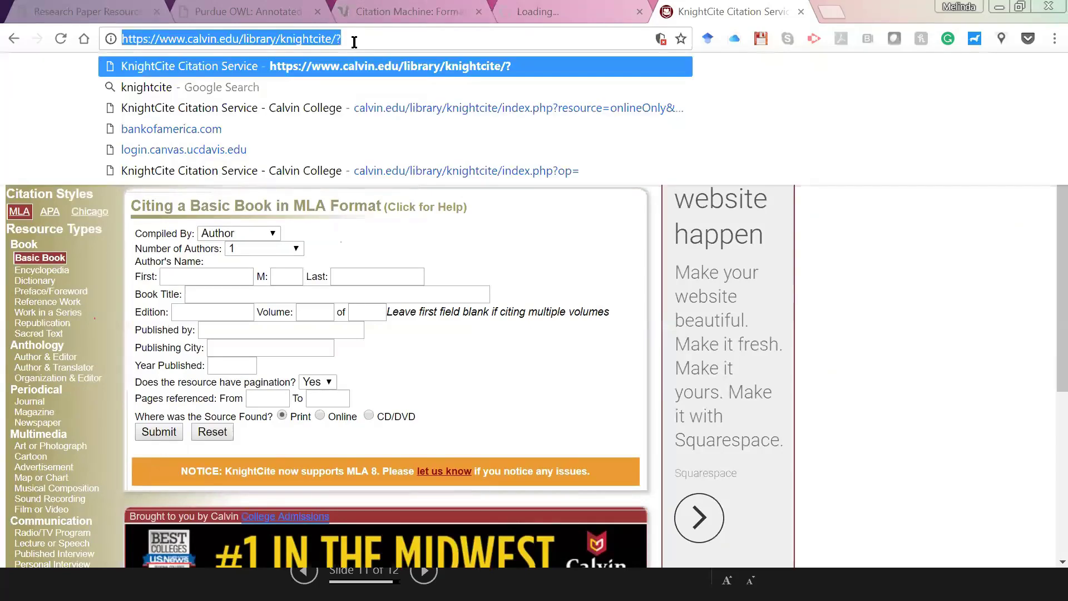
text(google.com)
key(Return)
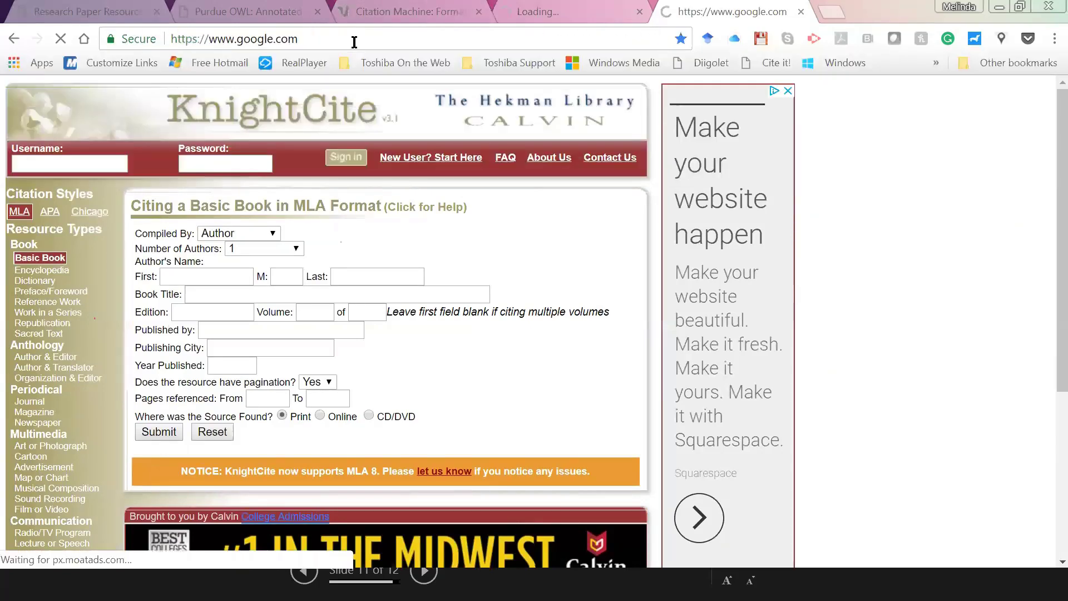
click(358, 352)
text(apa)
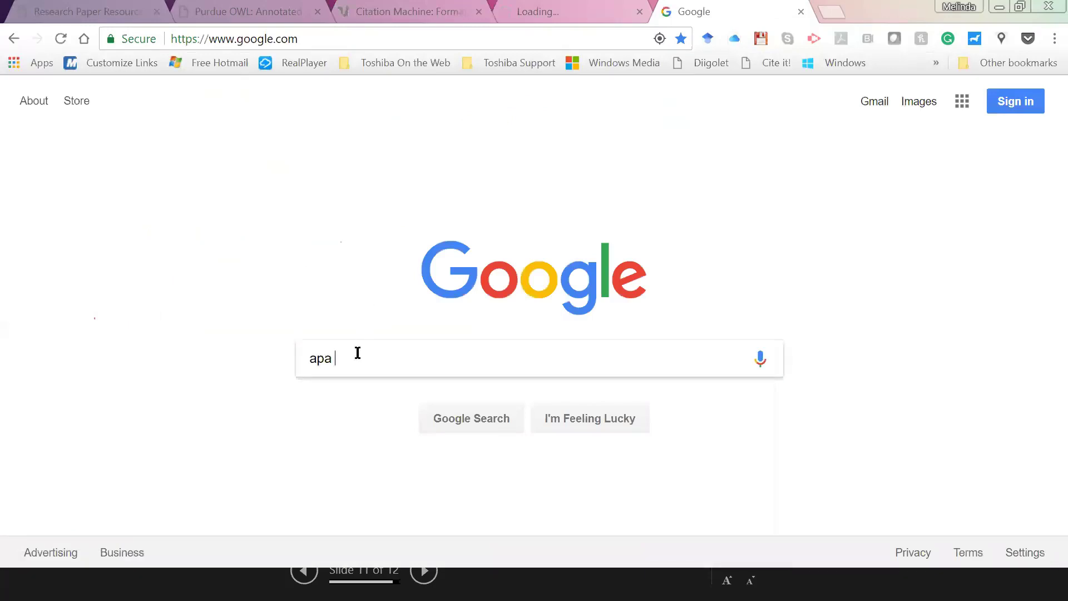
text( online)
key(Return)
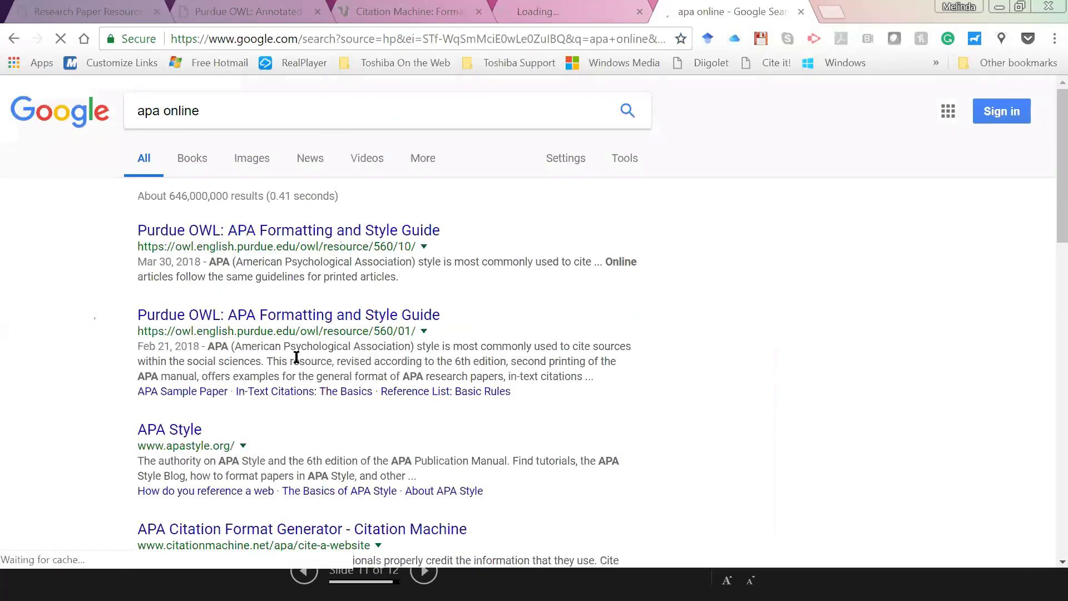
click(185, 430)
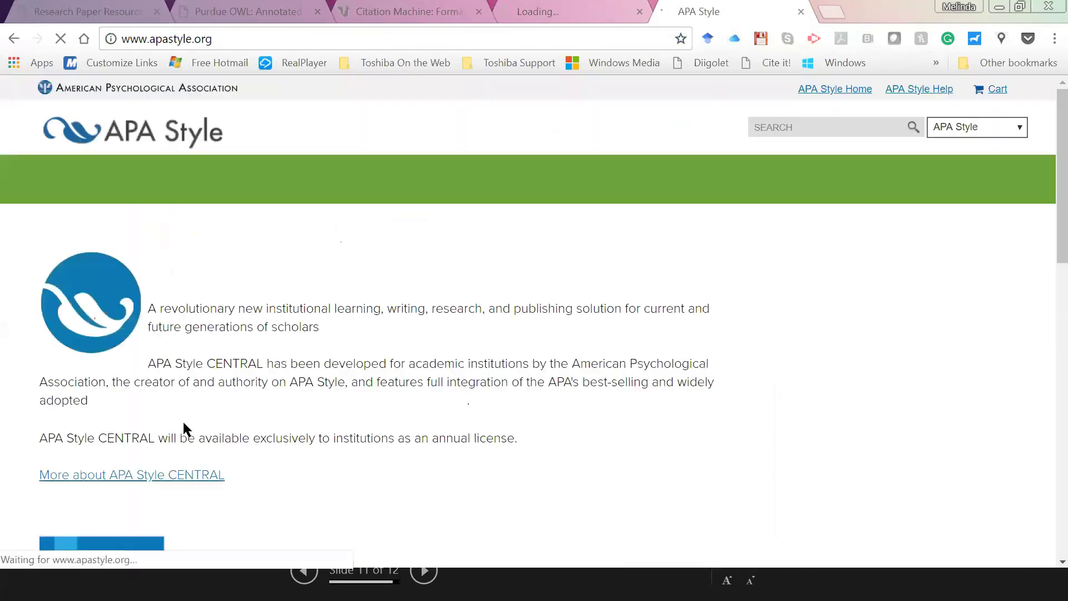
scroll(401, 364, down, 6)
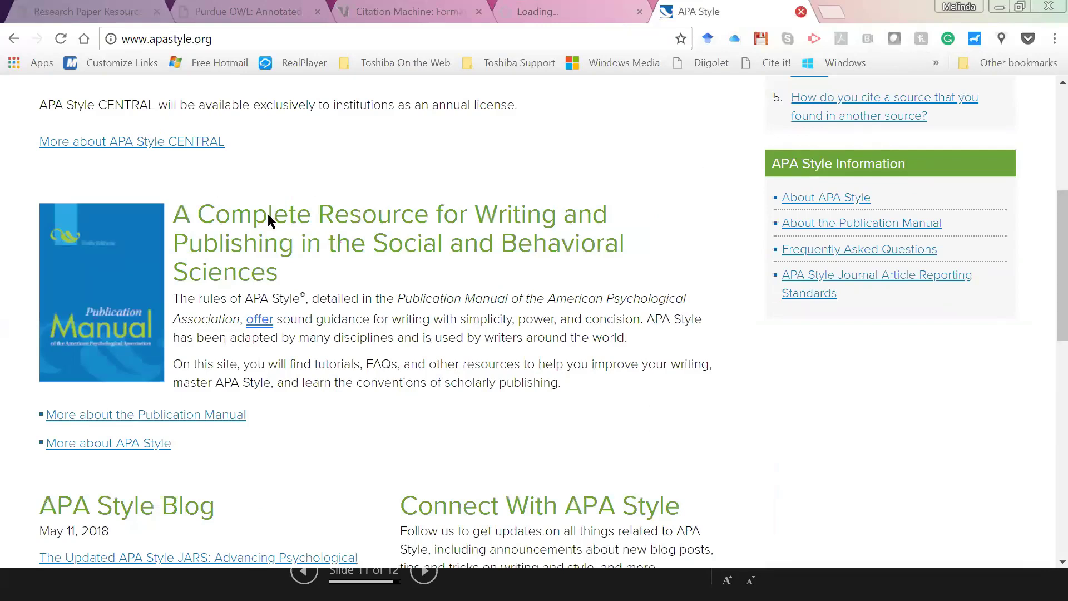
Close the APA Style, advertisement, Citation Machine, and Purdue OWL pages, keeping only the UC Davis annotated bibliography guide open
click(801, 11)
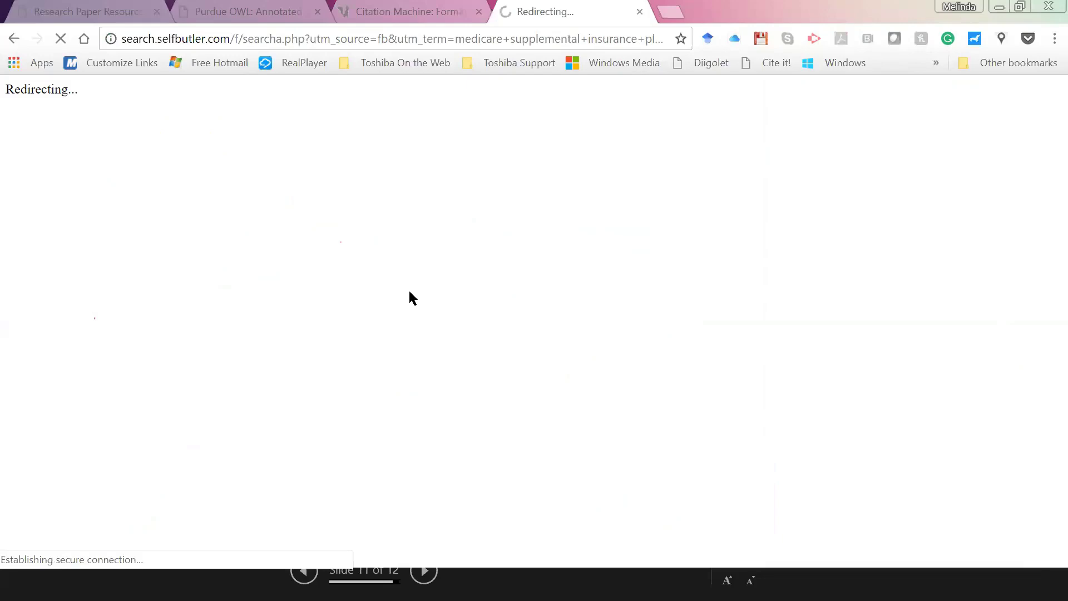
click(640, 13)
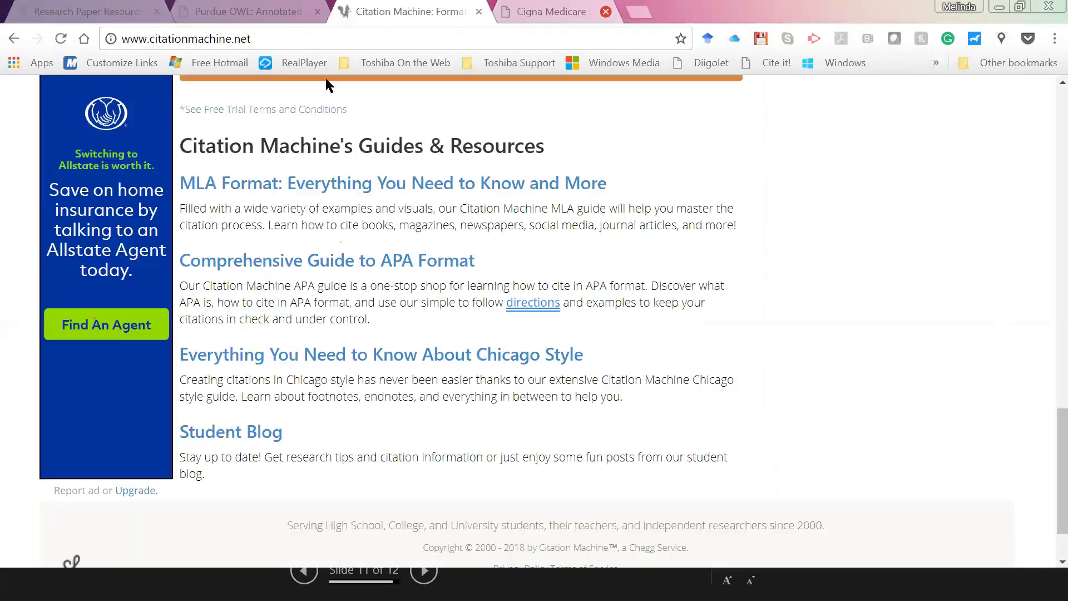
key(ctrl+w)
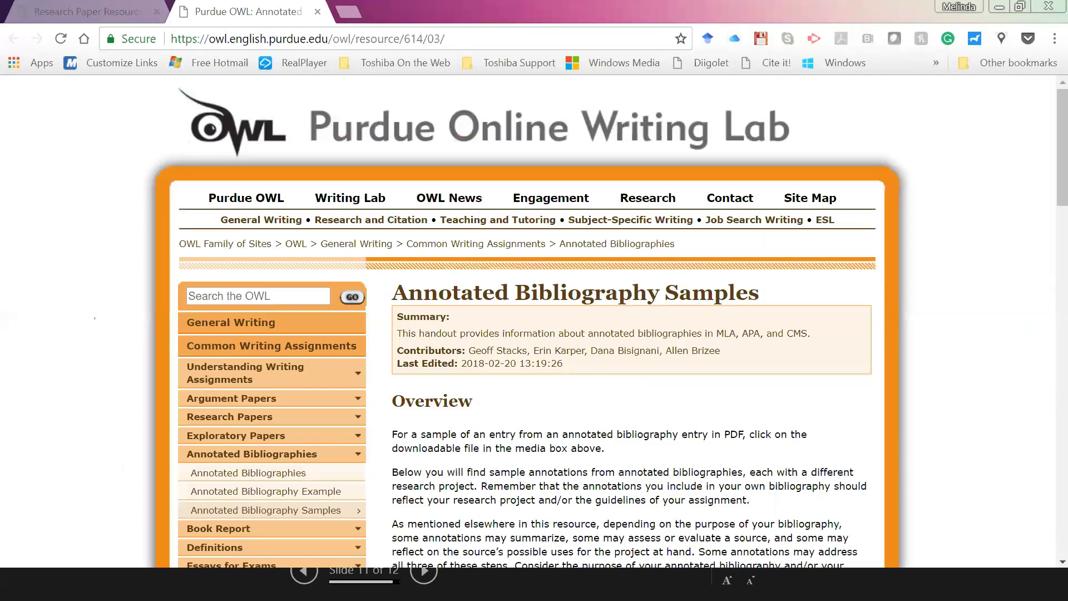
click(317, 13)
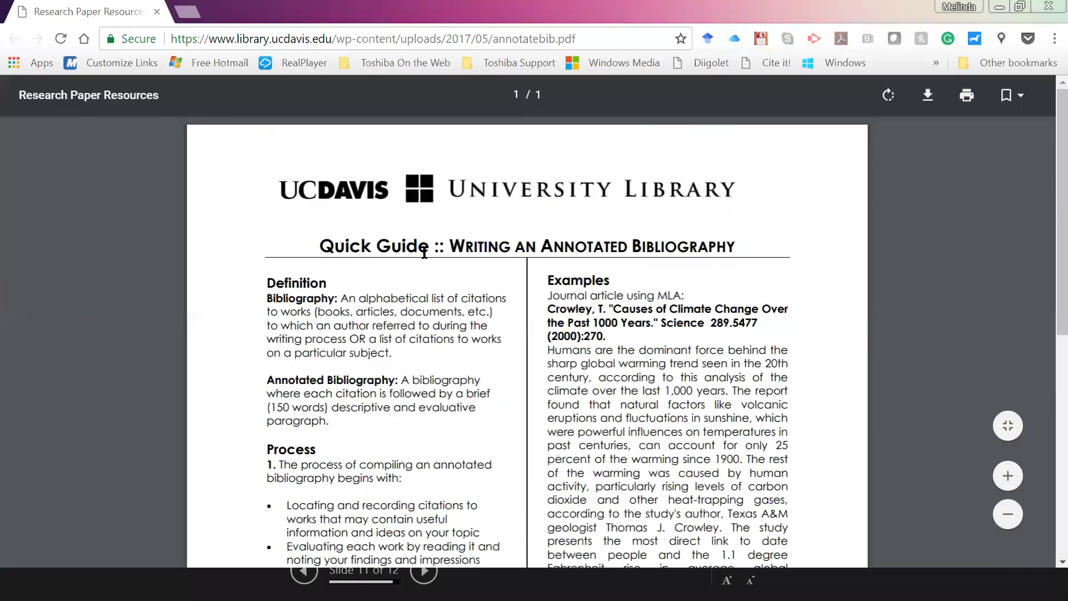
Open the UC Davis Library website at lib.ucdavis.edu and show its Databases search
key(ctrl+l)
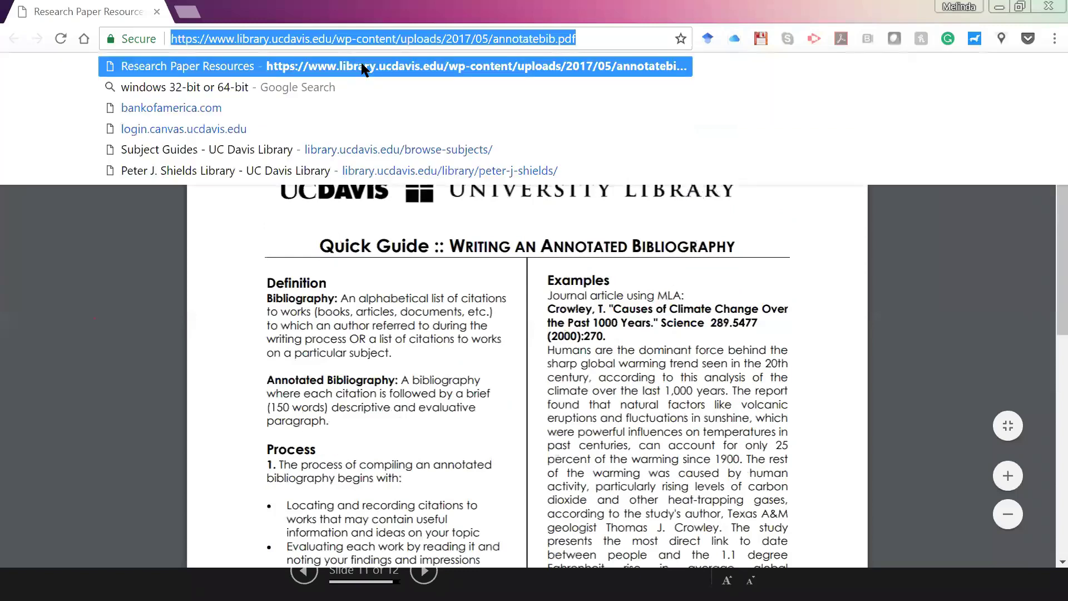
text(lib.ucdavis.edu)
key(Return)
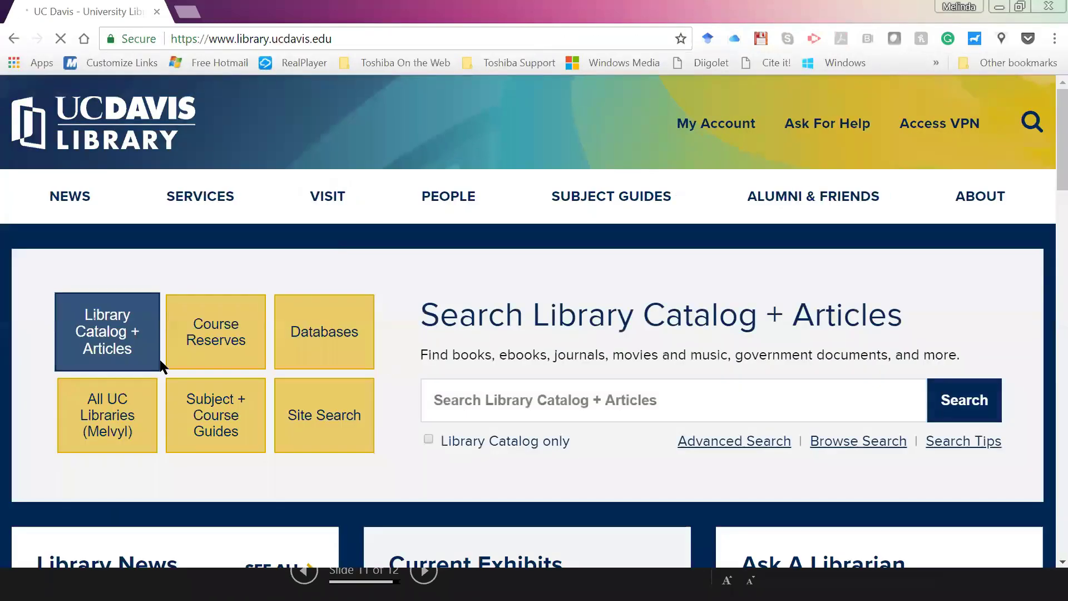
click(273, 343)
click(501, 421)
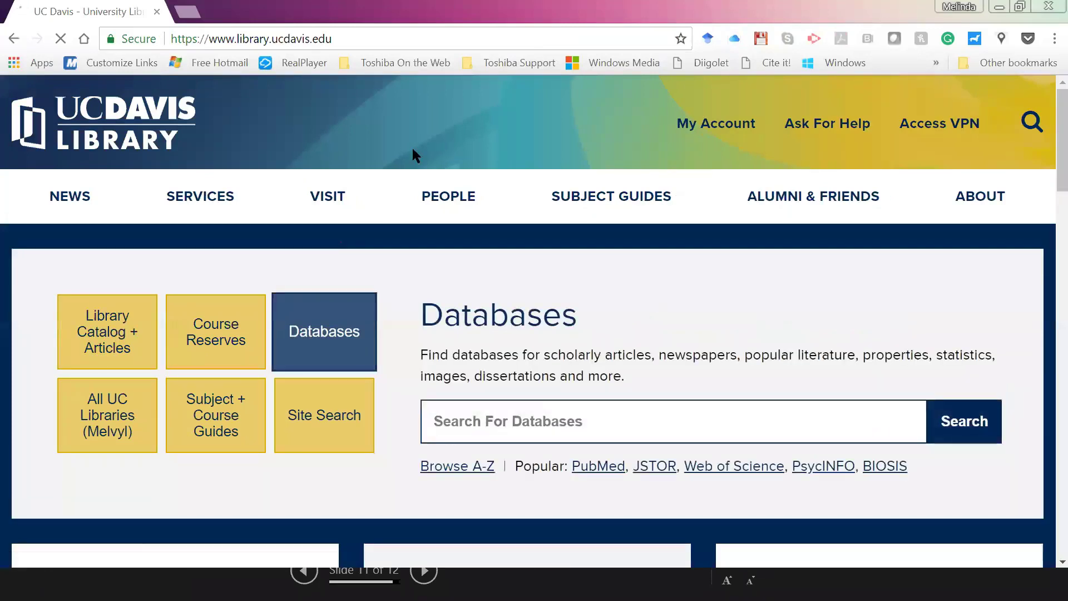
Close the Chrome window, switch to a maximized Firefox window, and search the web for "lib"
click(1051, 8)
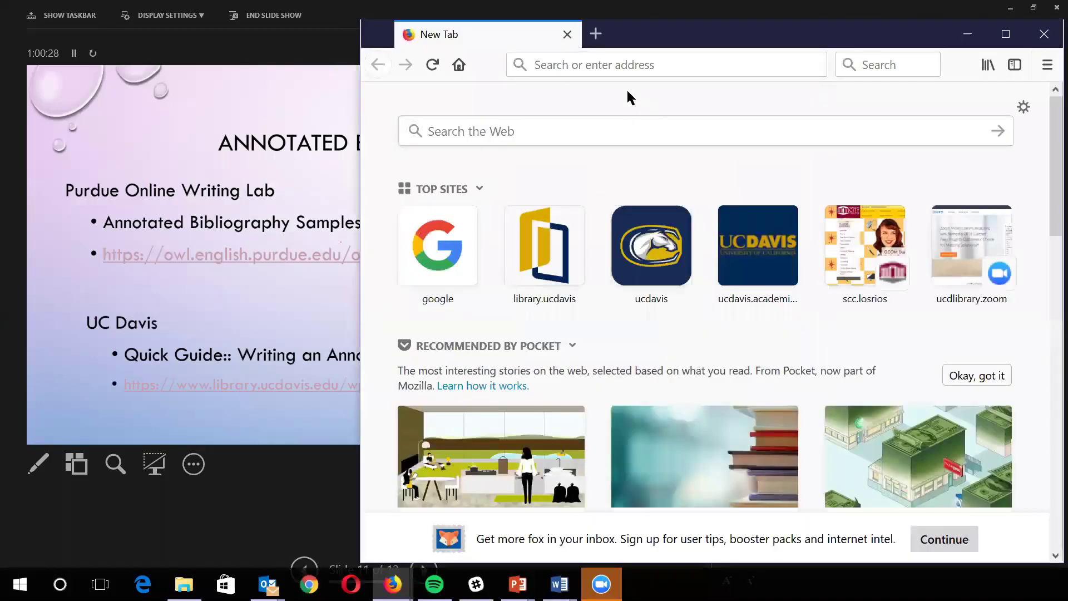
click(1007, 36)
click(299, 111)
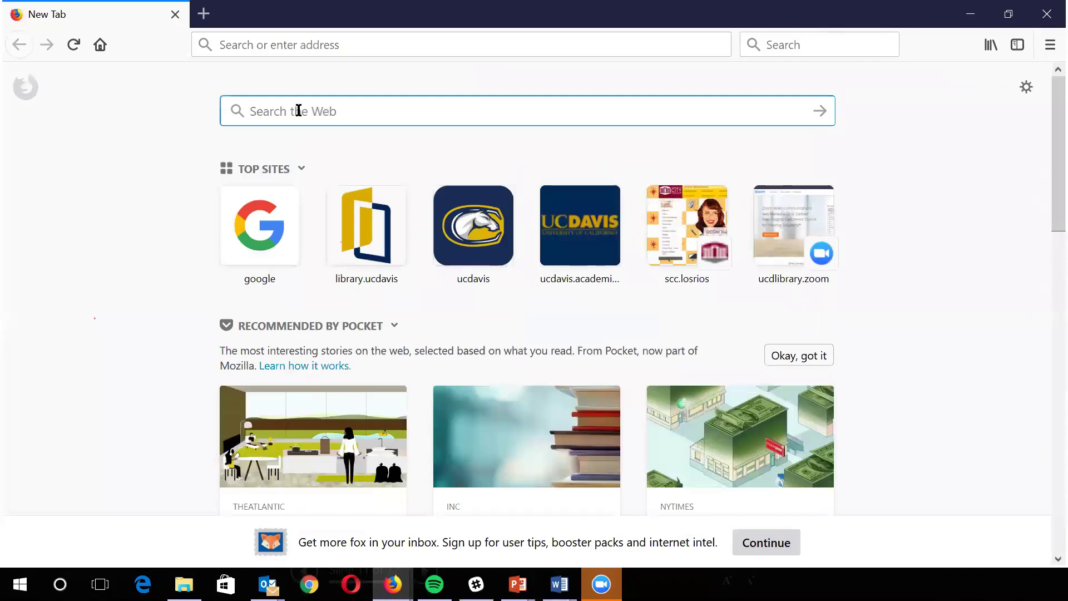
text(lib)
key(Return)
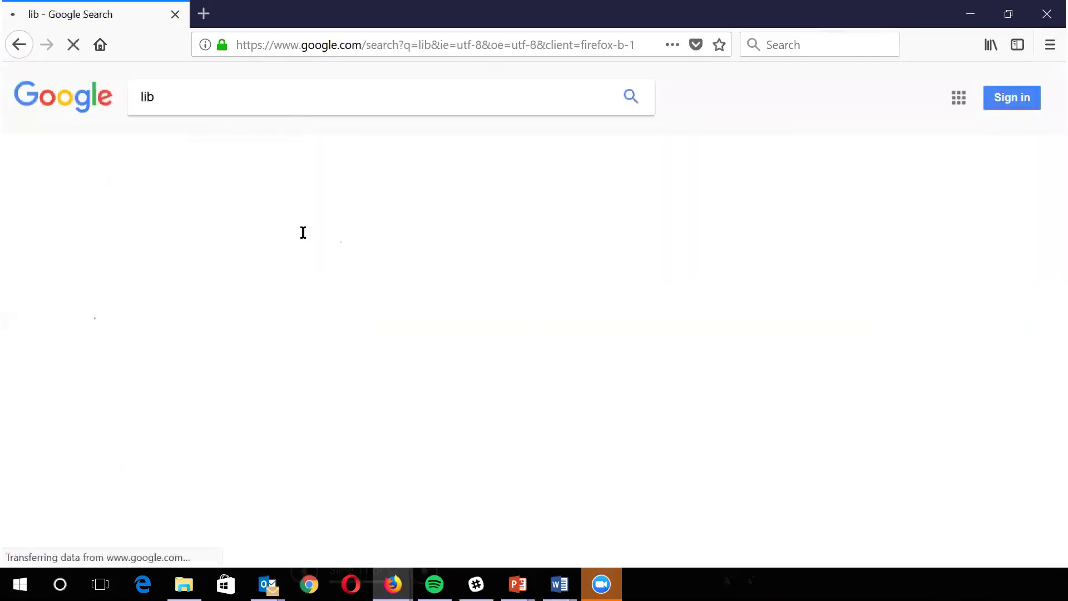
Search Google for "library.ucdavis.edu" and open the UC Davis University Library website from the results
click(208, 101)
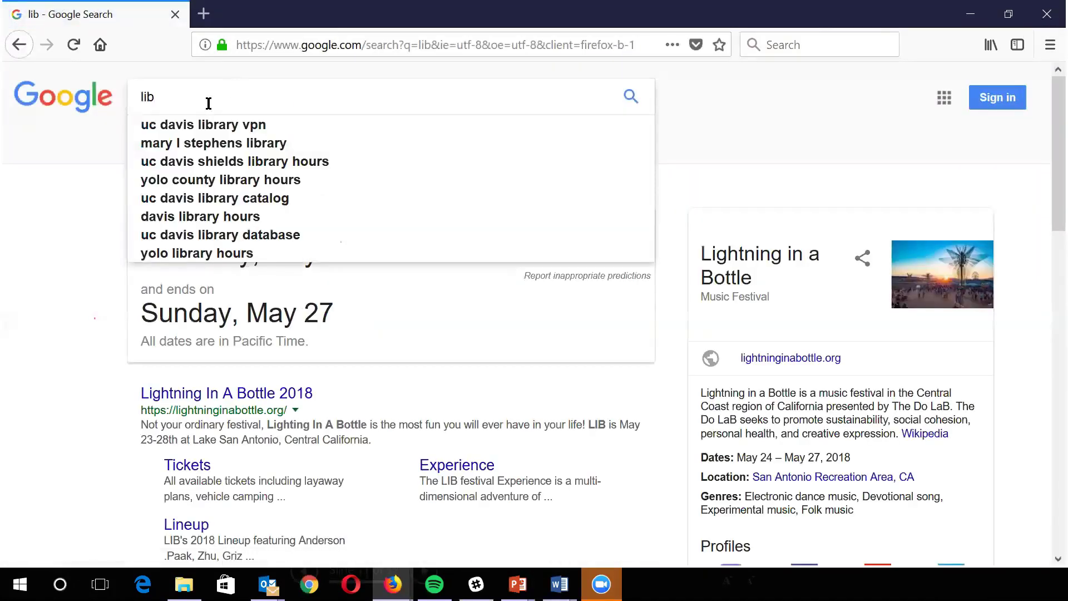
text(rary)
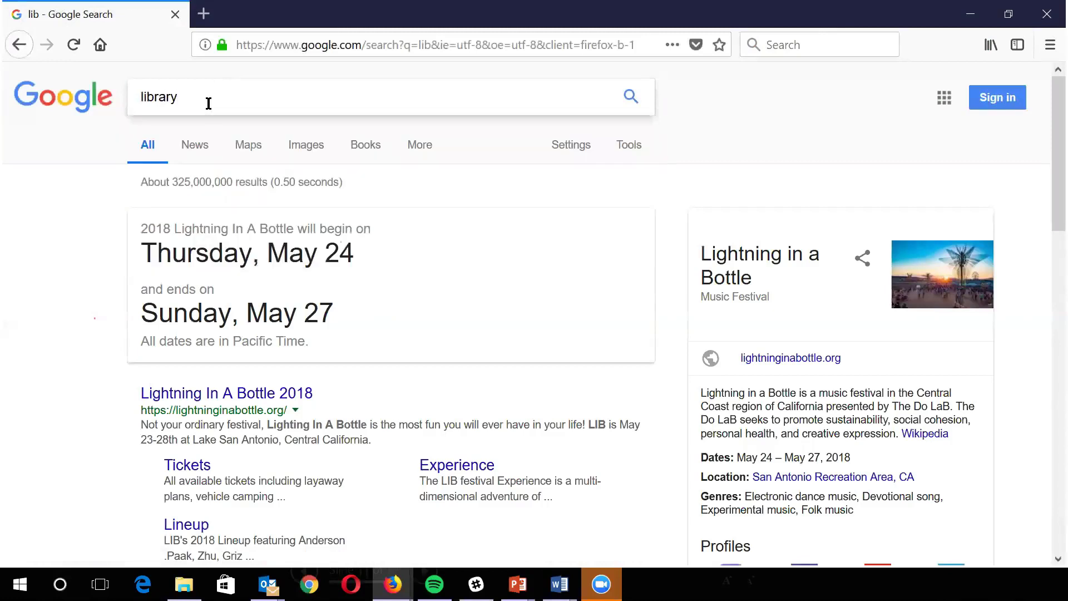
text(.ucdavis.edu)
key(Return)
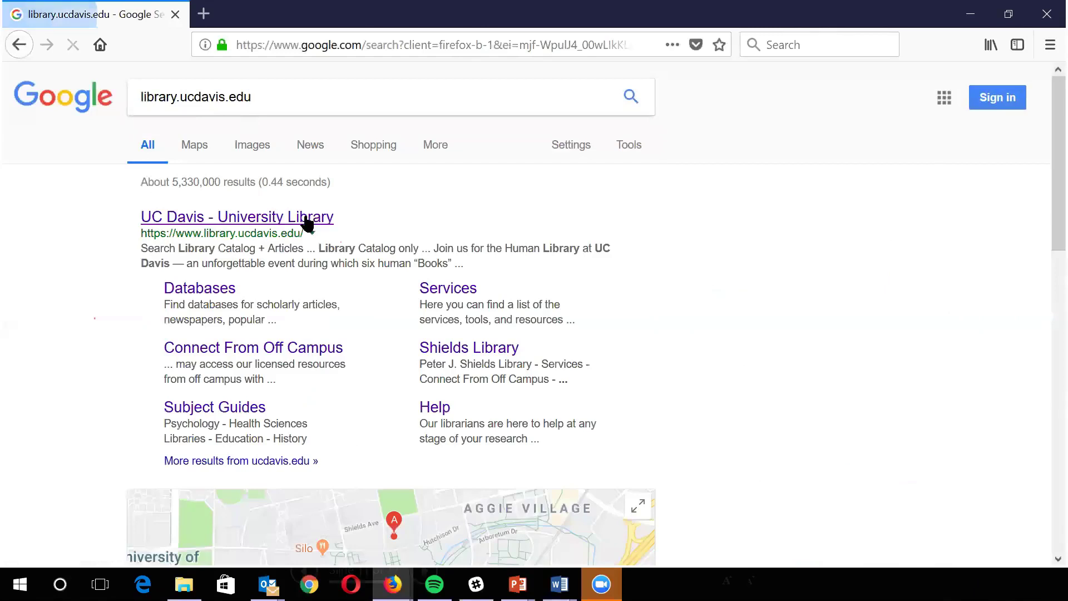
click(306, 219)
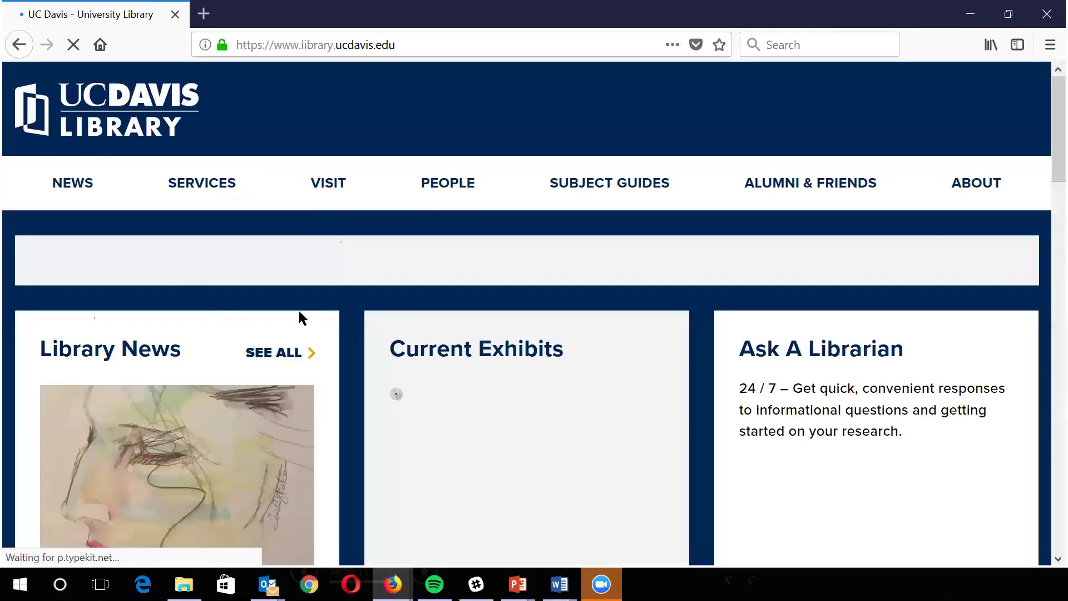
Search the UC Davis Library's Databases for "web of science"
click(323, 322)
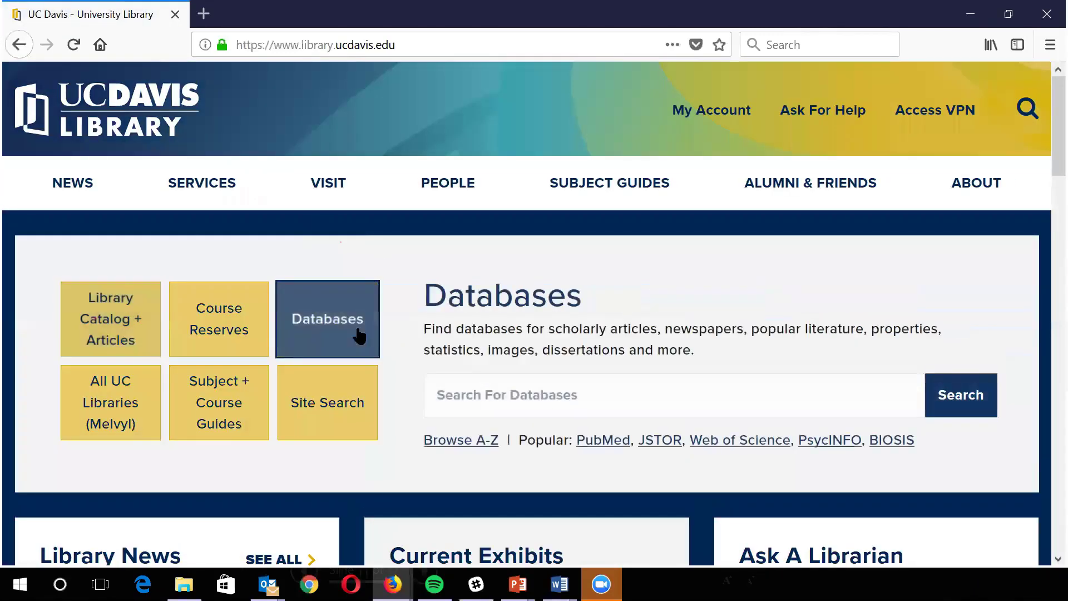
text(web of )
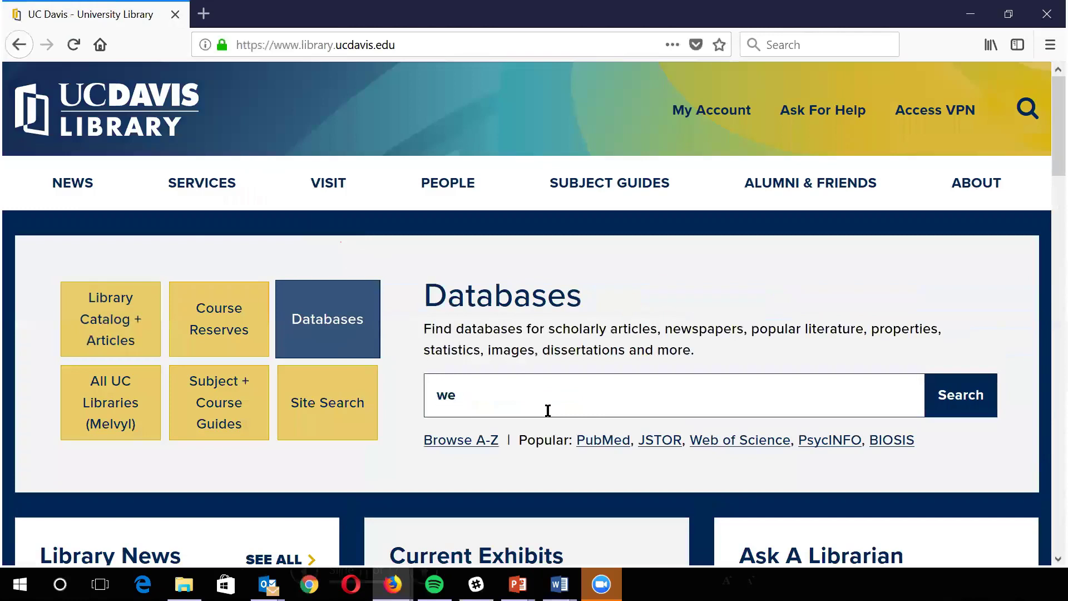
text(sciec)
key(BackSpace)
text(nce)
key(Return)
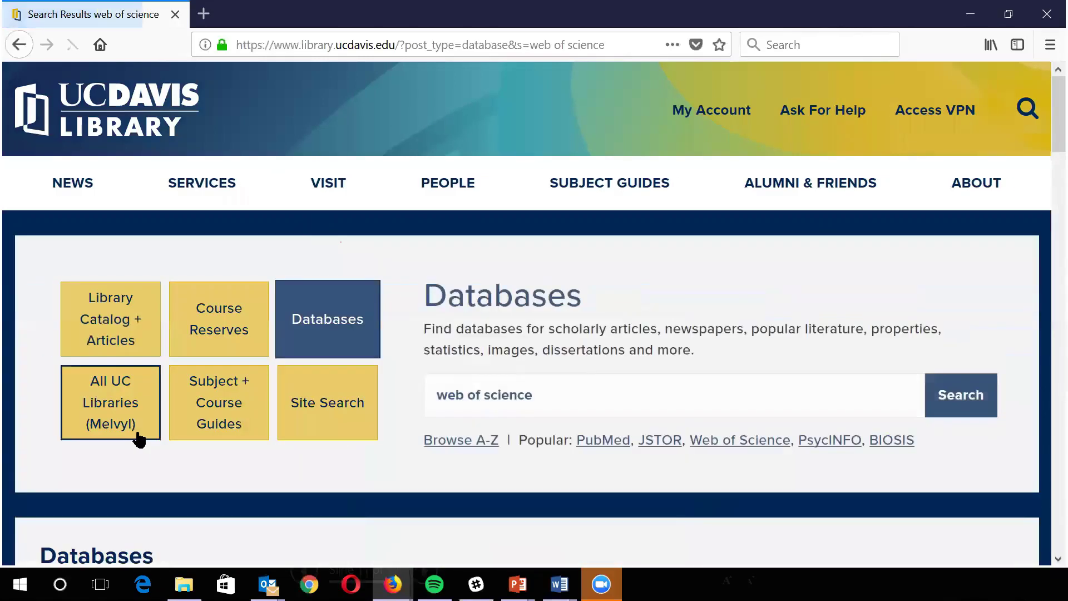
Open the Web of Science database from the library's database search results
click(135, 433)
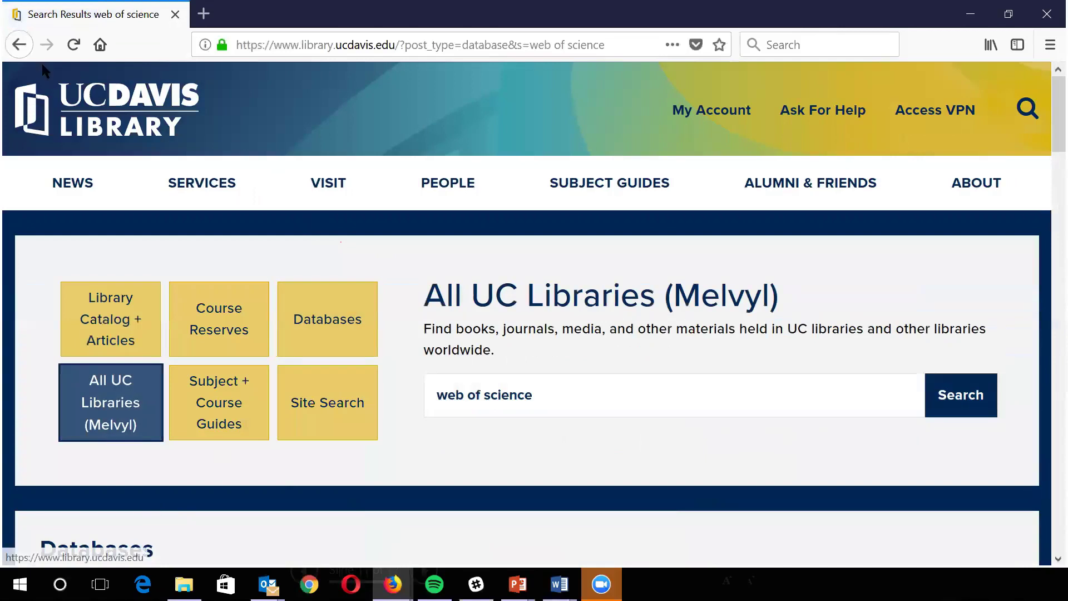
scroll(122, 356, down, 5)
click(127, 355)
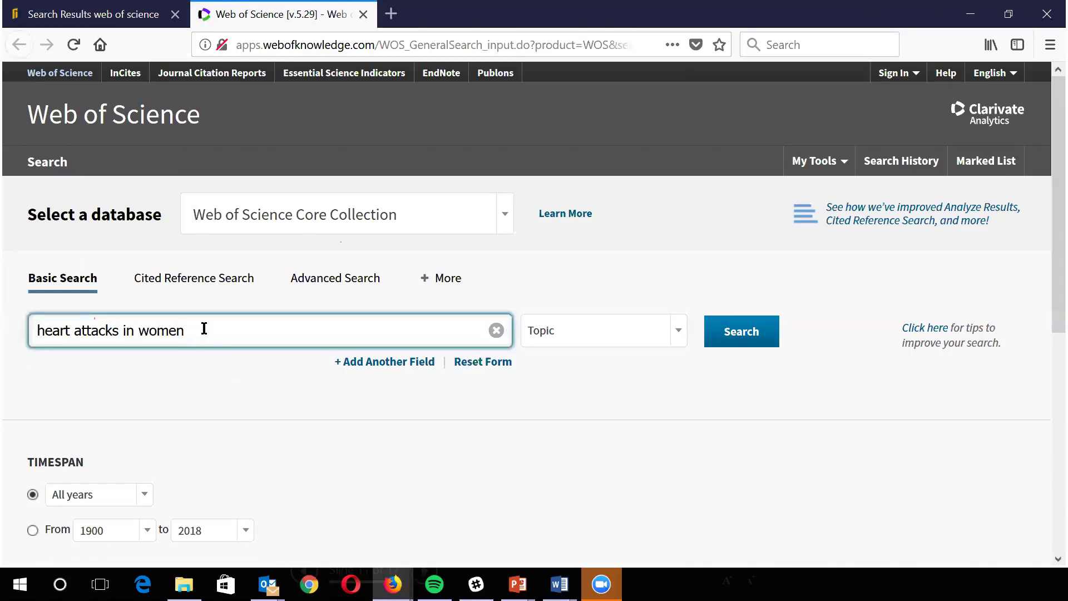
Review the Basic Search form and the list of selectable databases, keeping Web of Science Core Collection selected
click(205, 329)
scroll(411, 362, down, 3)
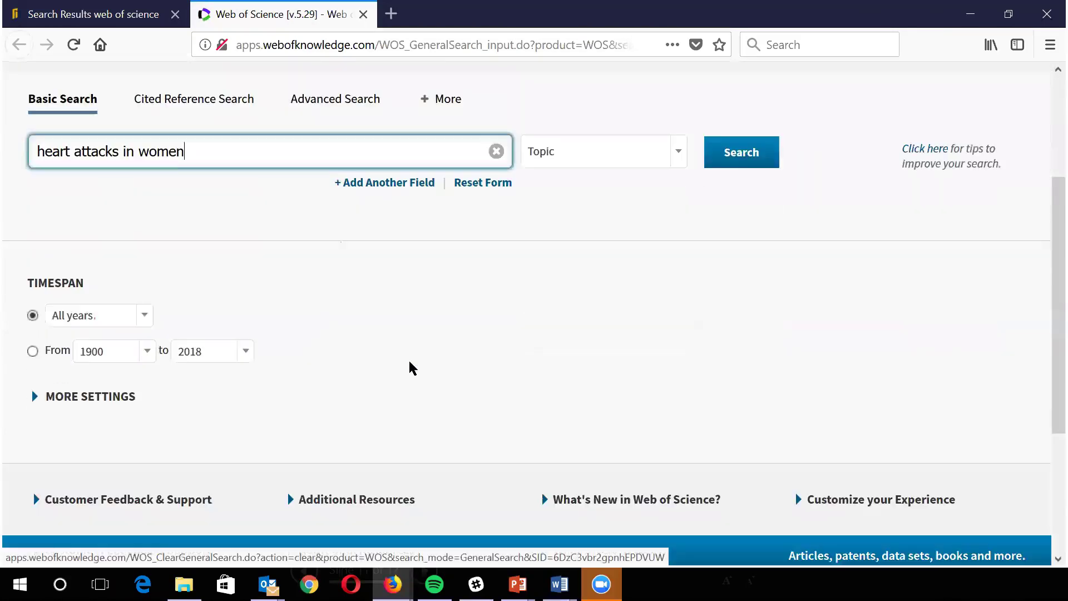
scroll(412, 367, down, 2)
scroll(412, 367, up, 5)
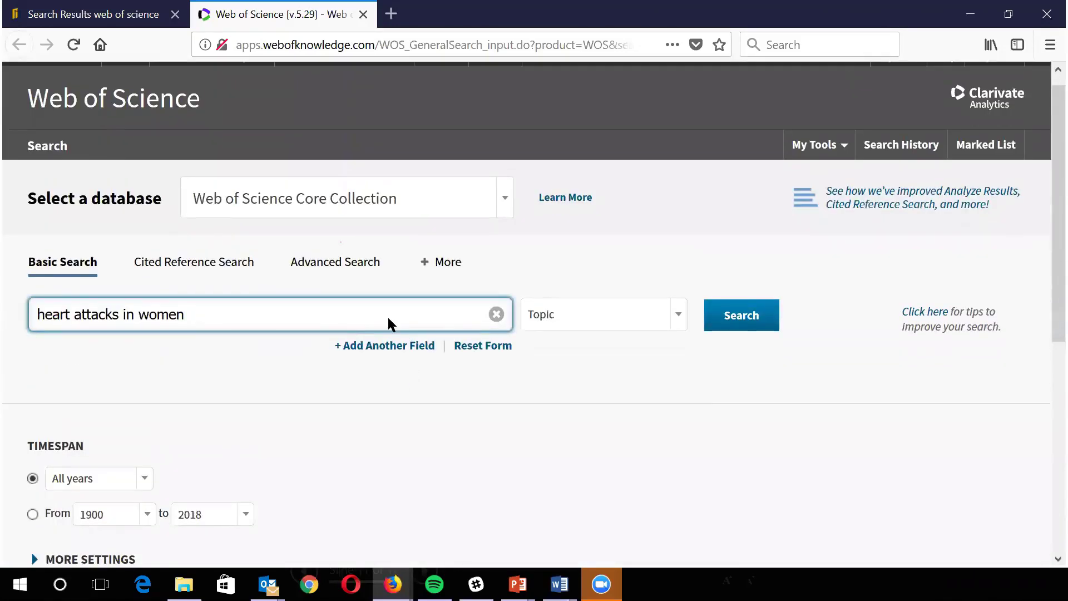
click(506, 198)
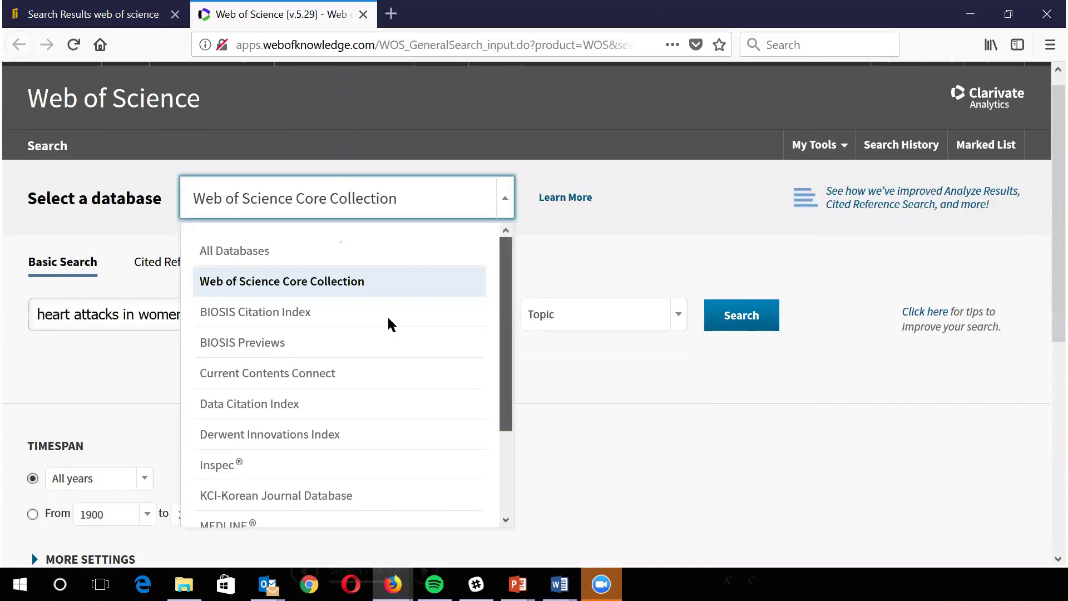
drag(506, 333, 506, 415)
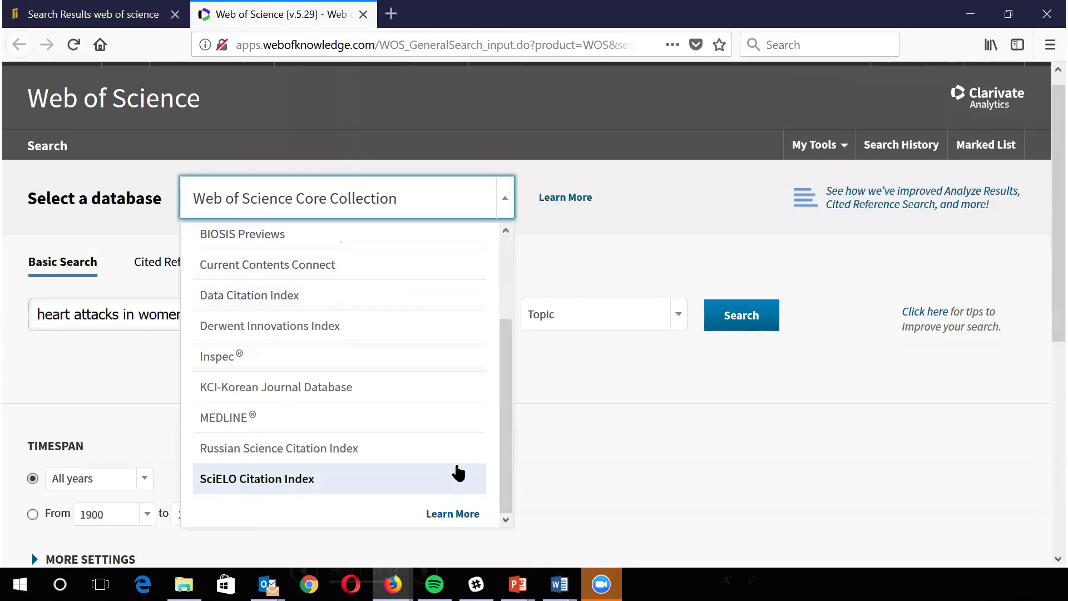
scroll(506, 456, up, 5)
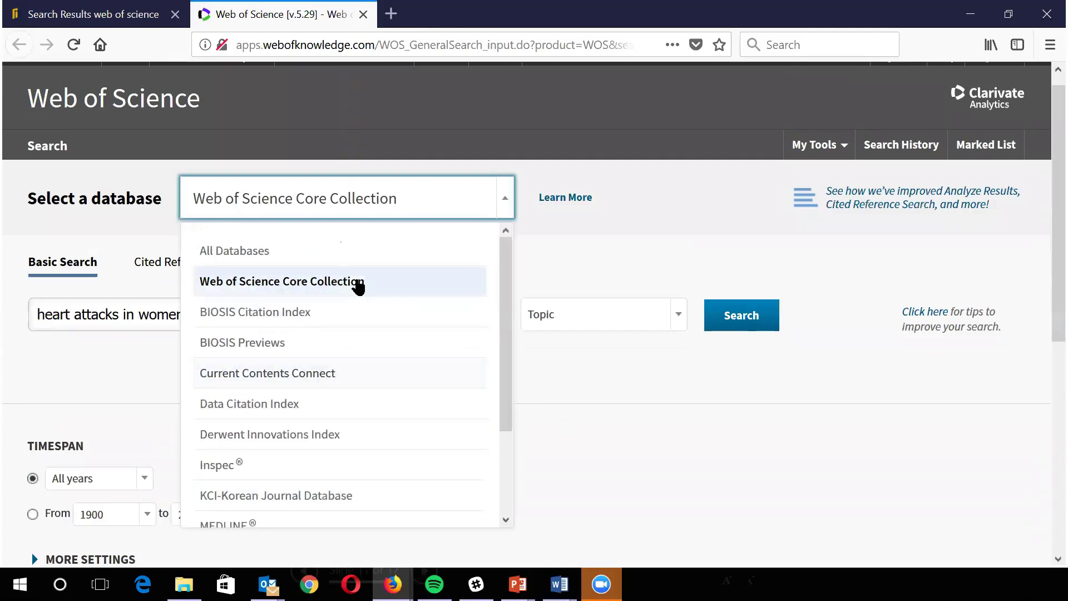
click(351, 284)
Replace the existing search text with "wearable technology" and run the topic search across all years
click(222, 301)
triple_click(220, 310)
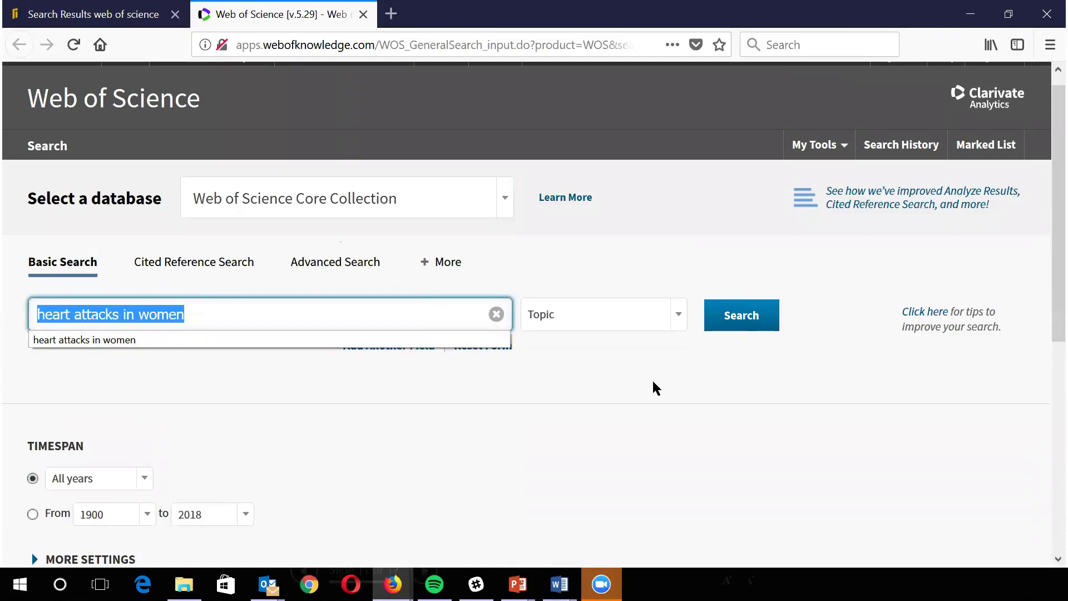
key(BackSpace)
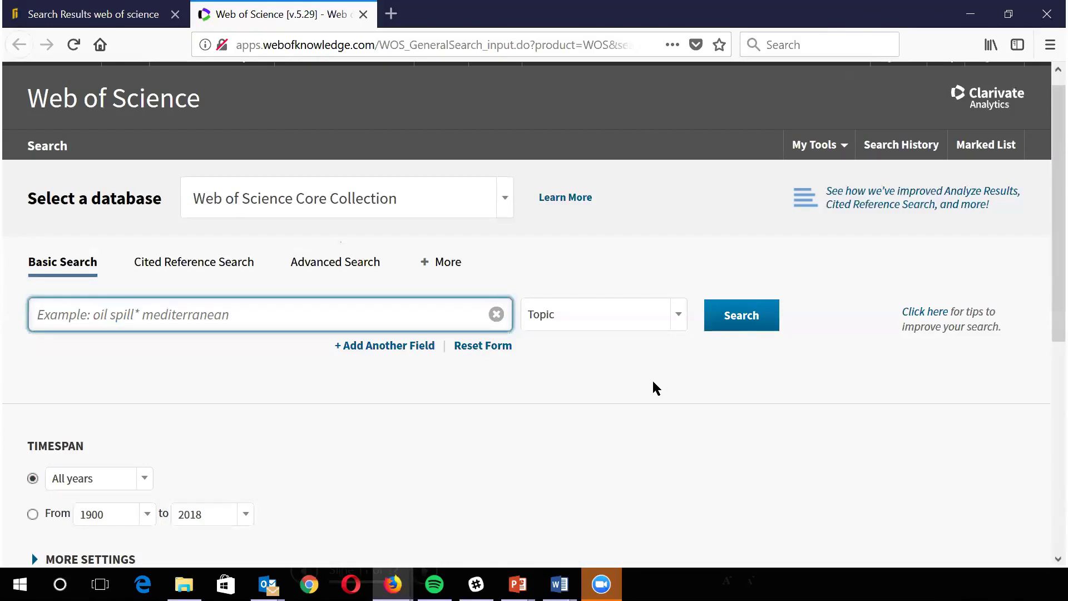
text(W)
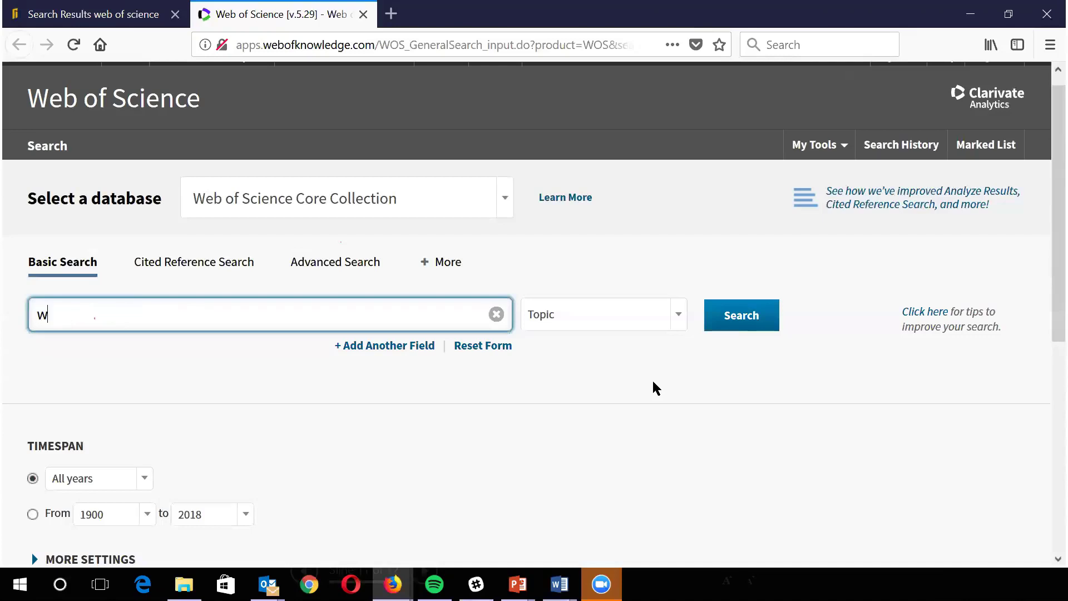
text(earable technology)
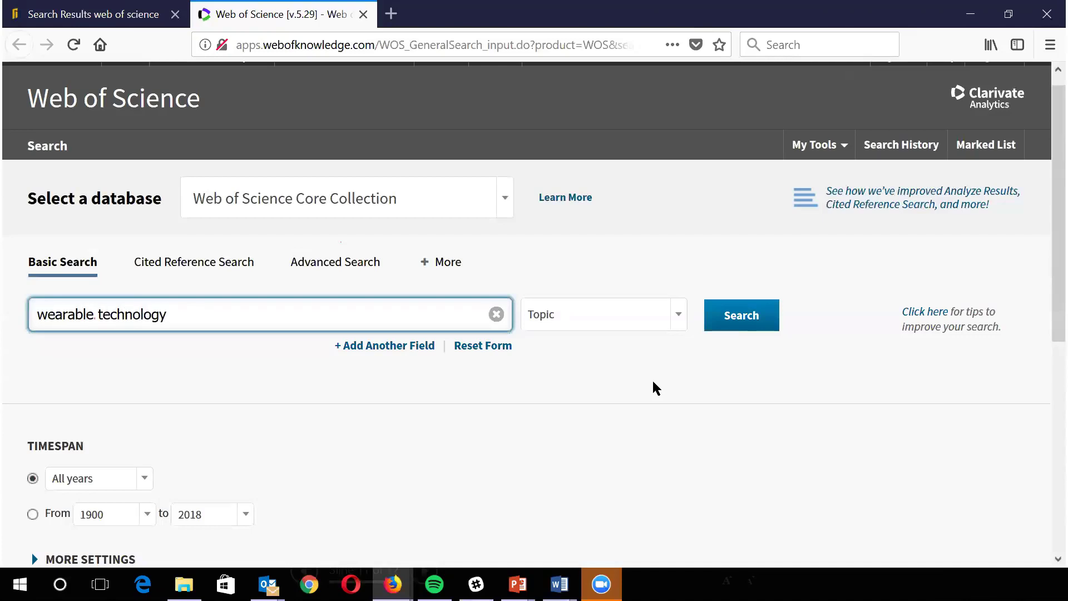
scroll(534, 432, down, 3)
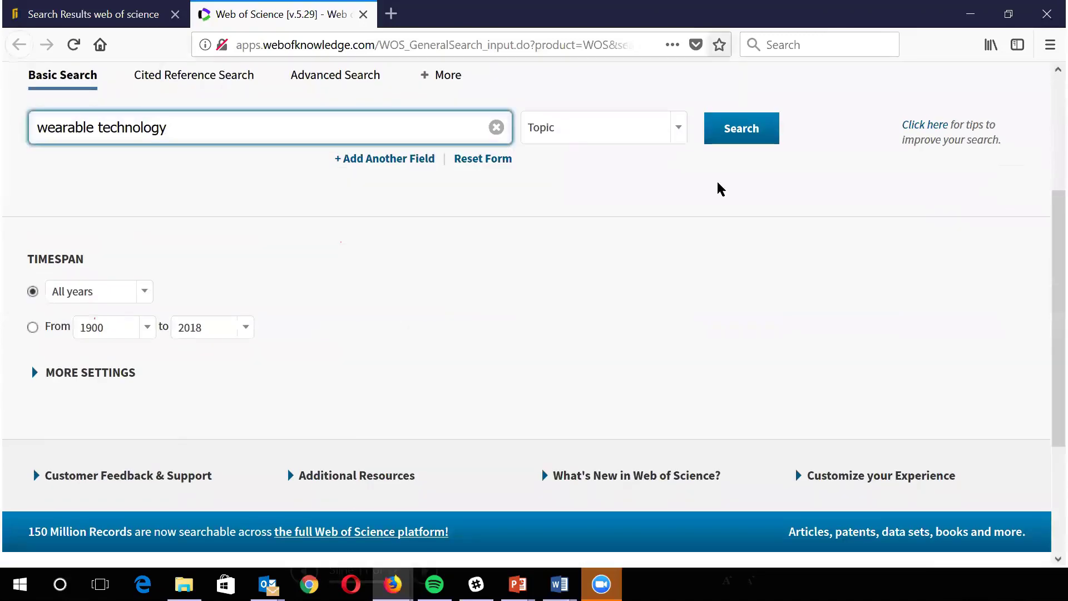
click(743, 134)
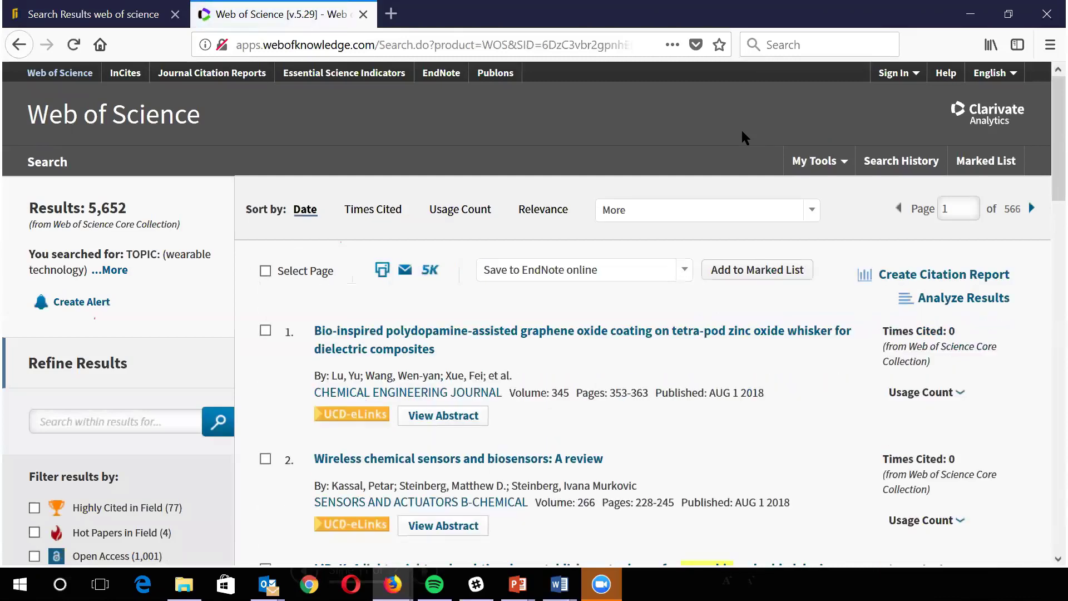
Look over the wearable technology results and refine them to Hot Papers in Field
drag(128, 208, 47, 208)
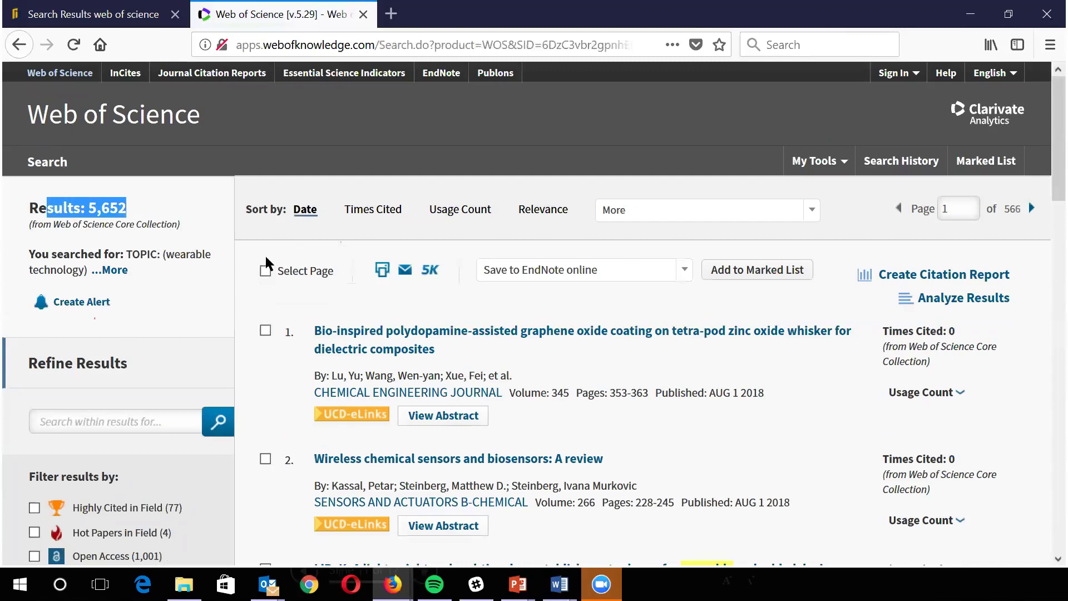
scroll(690, 367, down, 3)
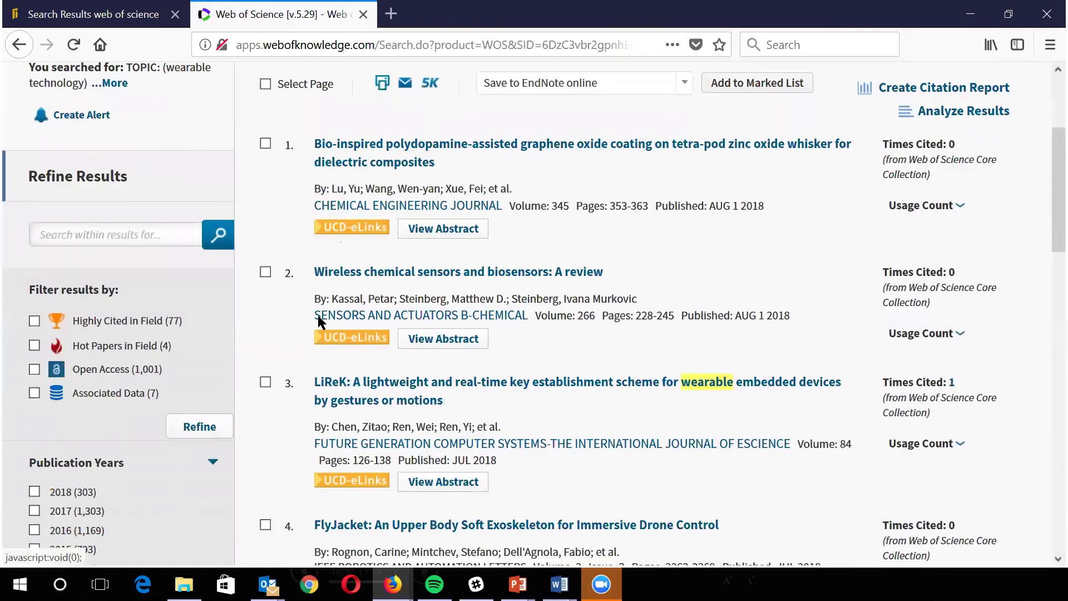
scroll(319, 320, up, 2)
scroll(320, 321, down, 2)
scroll(318, 321, down, 1)
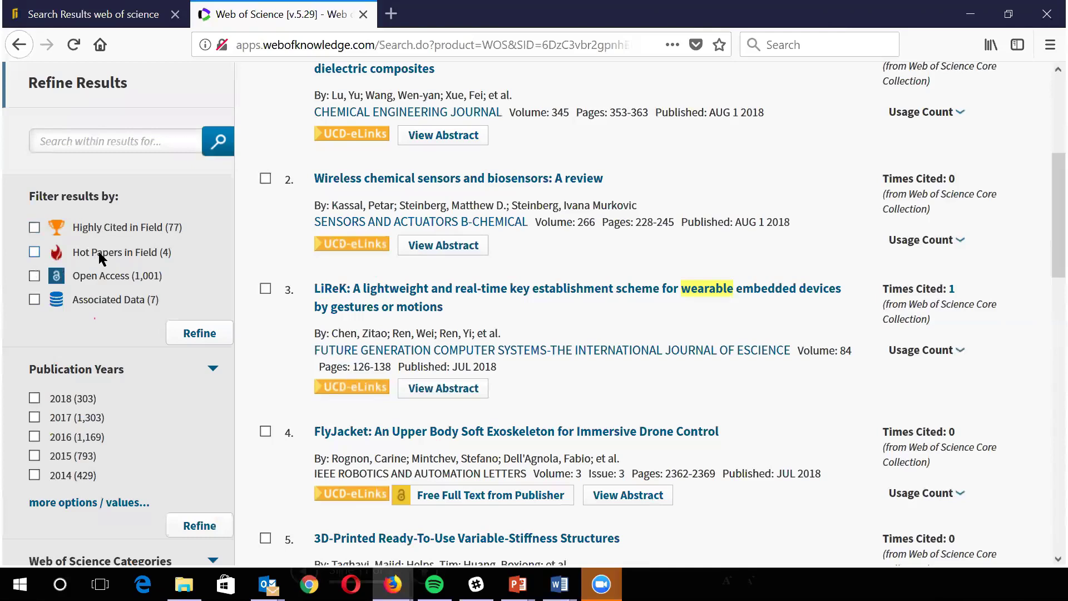
click(33, 251)
click(129, 253)
click(33, 251)
click(191, 329)
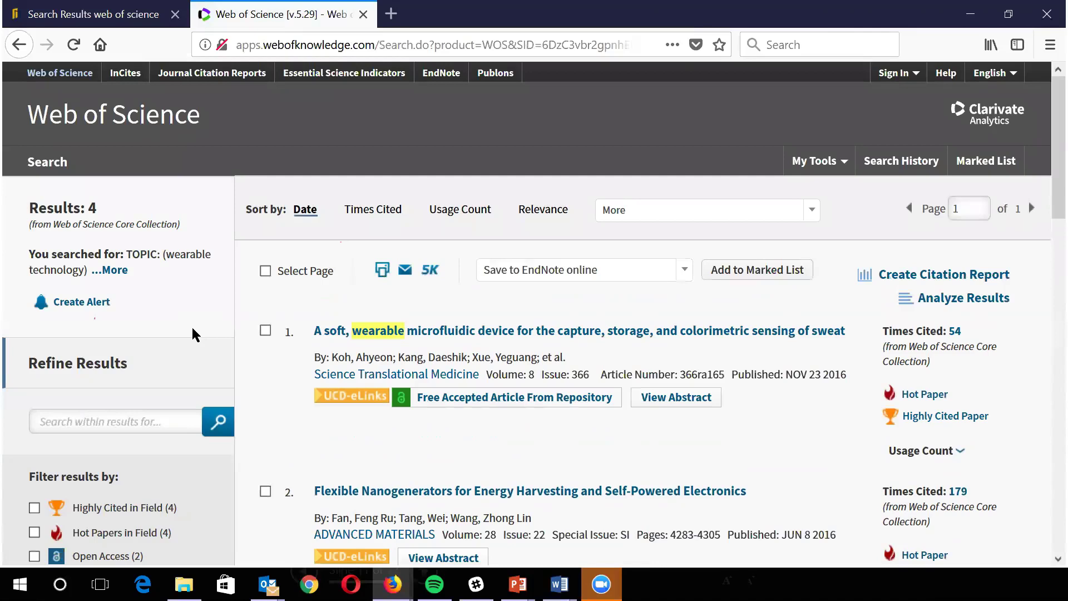
Review the citation counts of the hot papers, and return to the unfiltered wearable technology results
scroll(713, 364, down, 2)
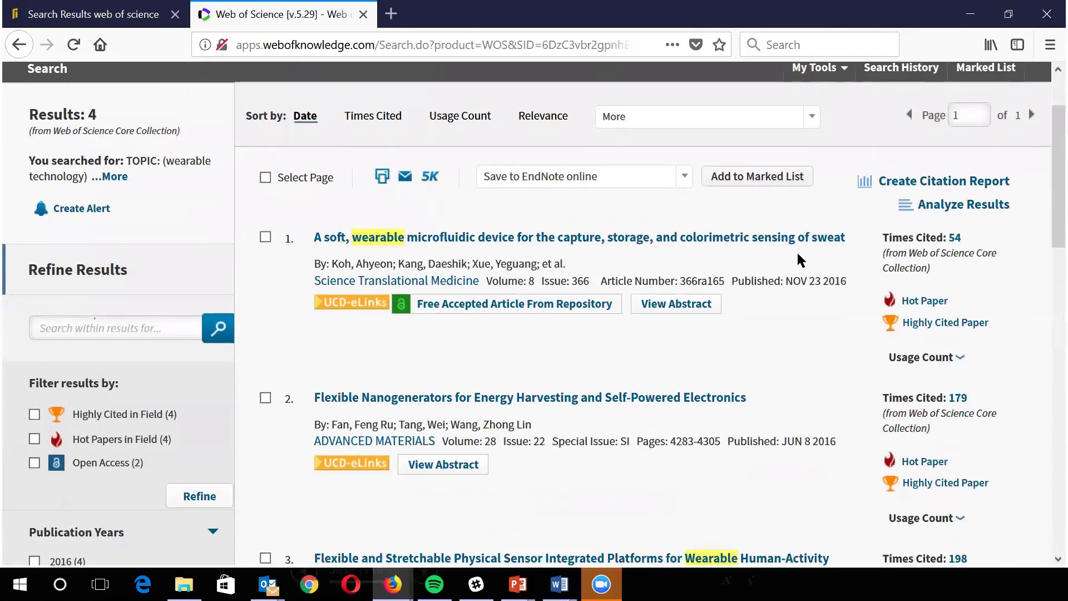
scroll(797, 252, down, 6)
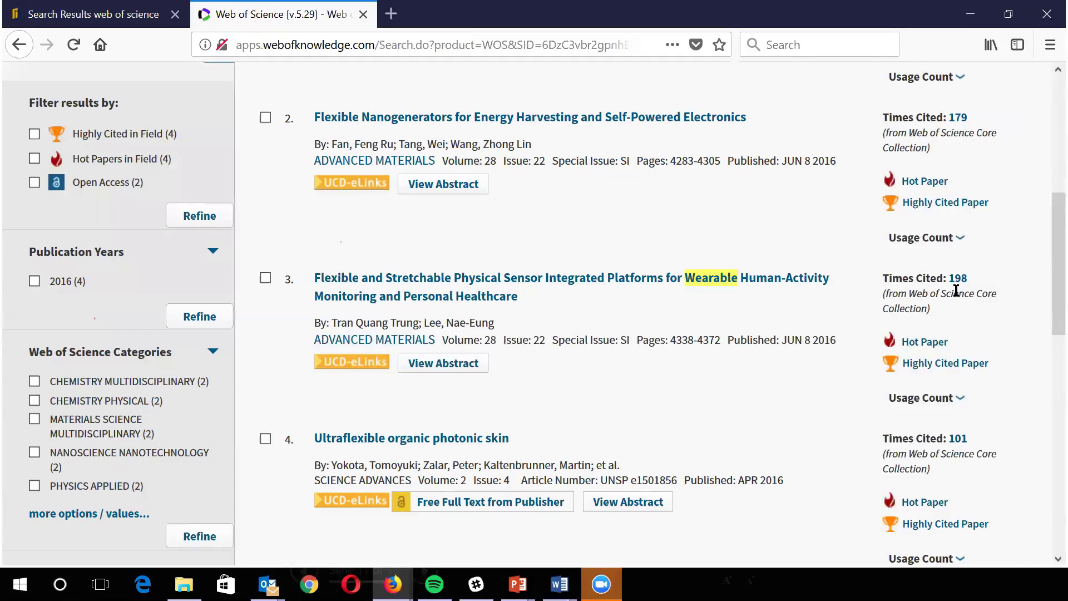
scroll(955, 291, up, 6)
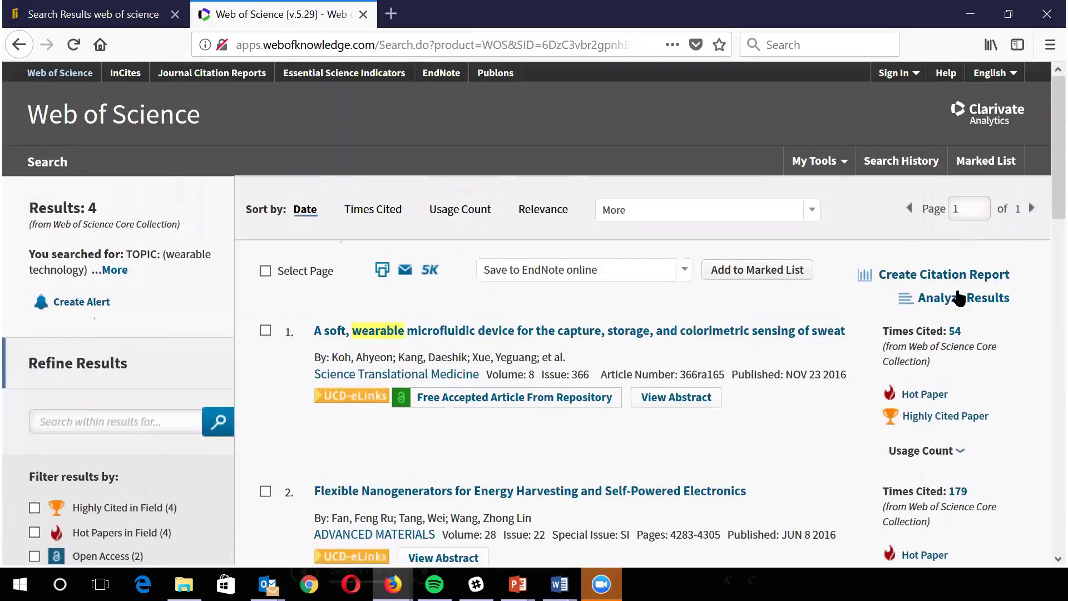
click(23, 44)
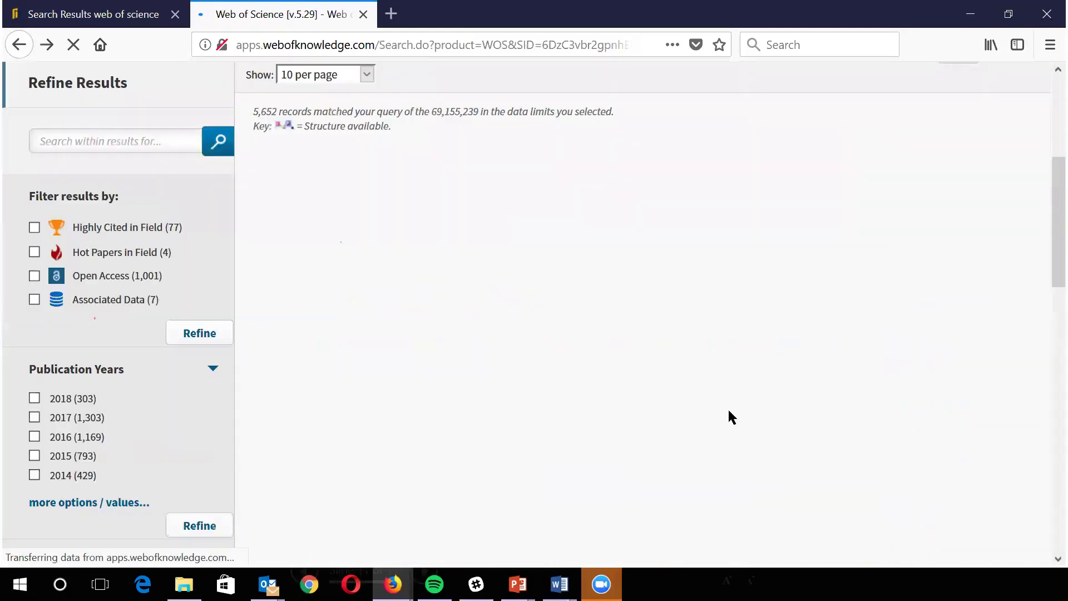
scroll(426, 350, up, 6)
scroll(426, 350, down, 6)
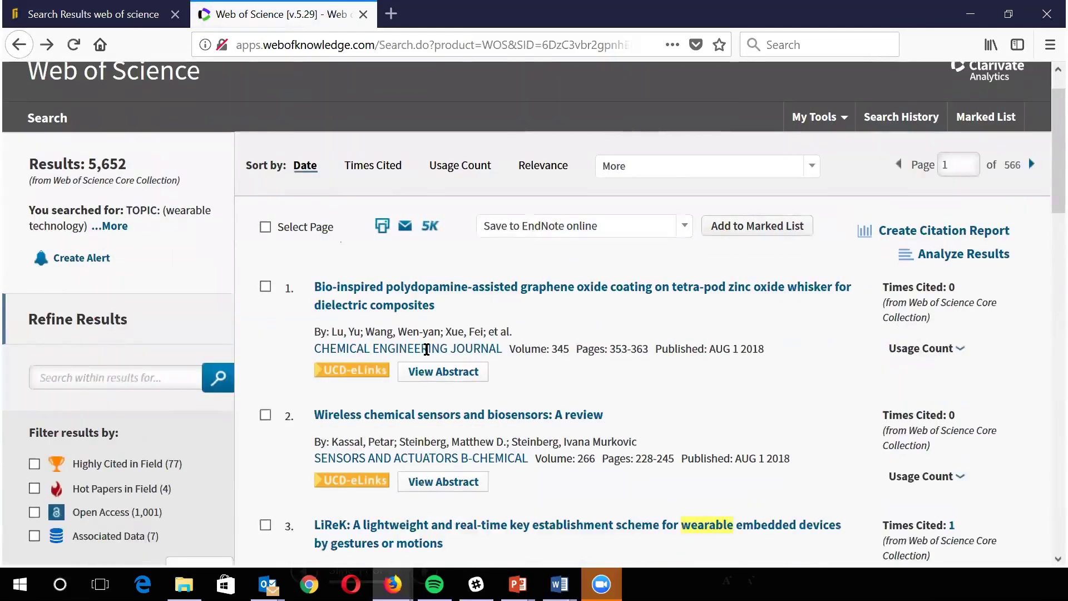
Examine the result filters for publication years, Web of Science categories, document types, and organizations
scroll(205, 372, down, 3)
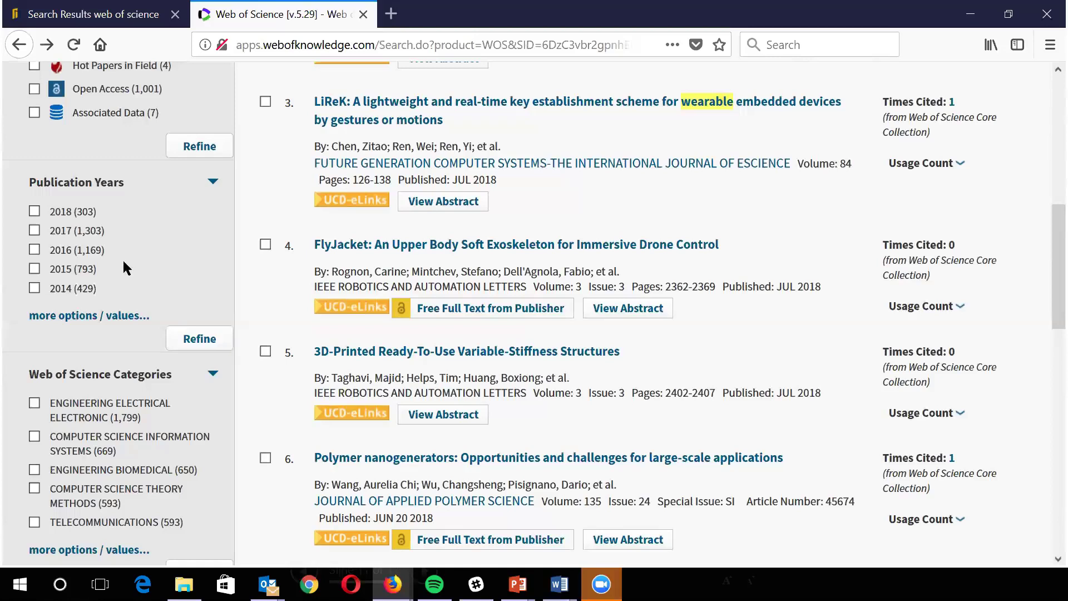
scroll(126, 259, down, 3)
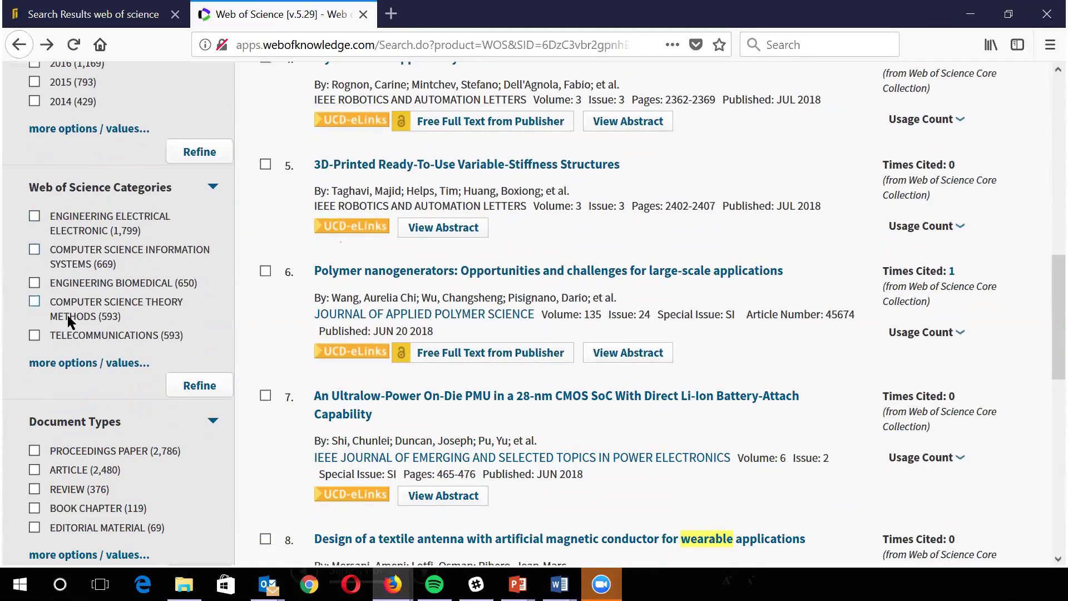
scroll(67, 315, down, 3)
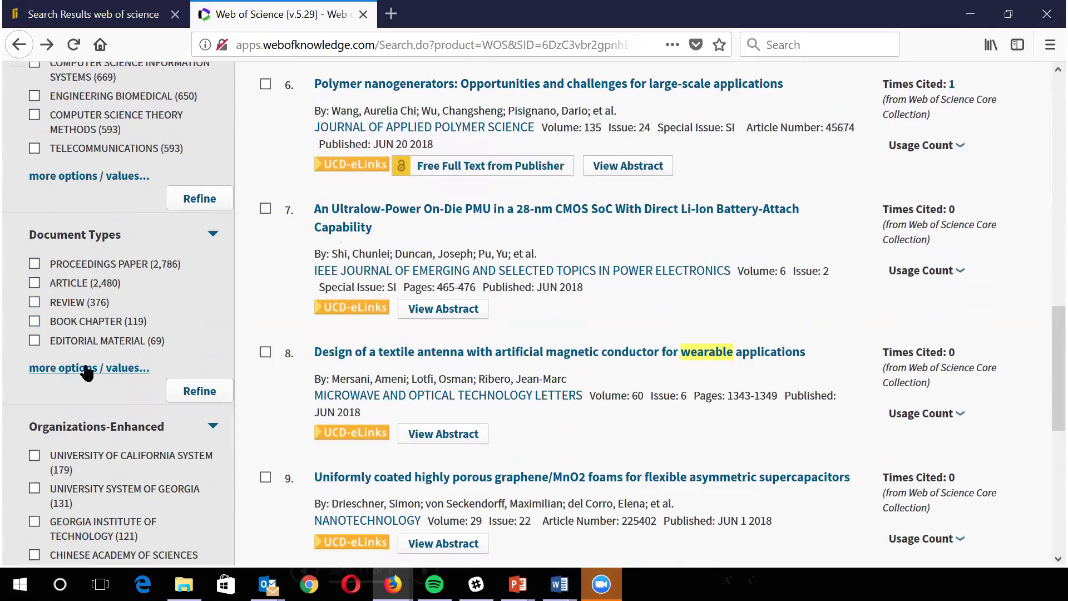
scroll(115, 365, down, 2)
scroll(116, 366, down, 3)
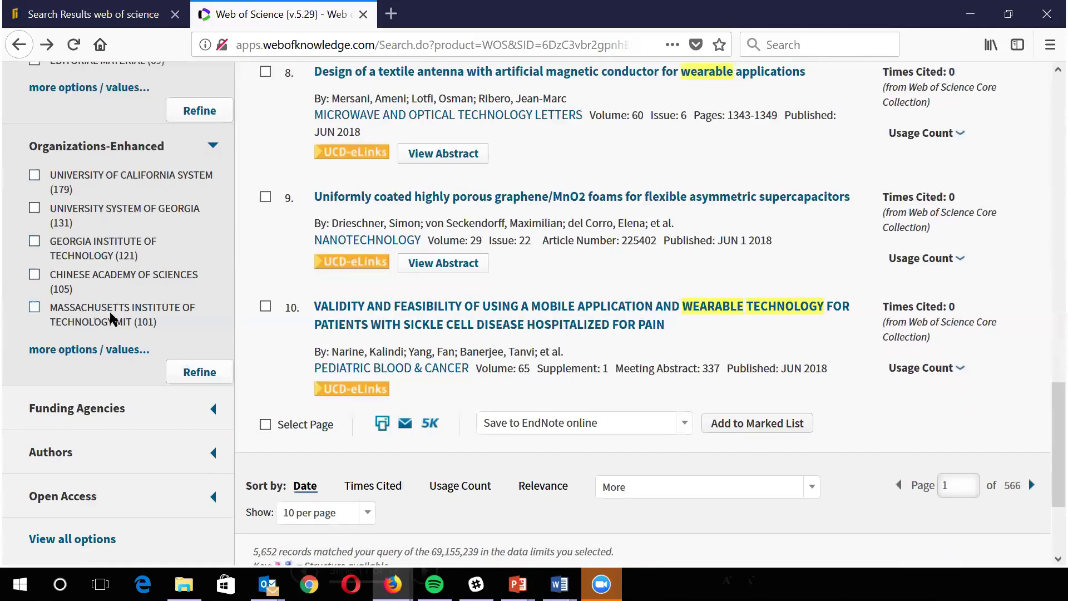
scroll(147, 309, up, 3)
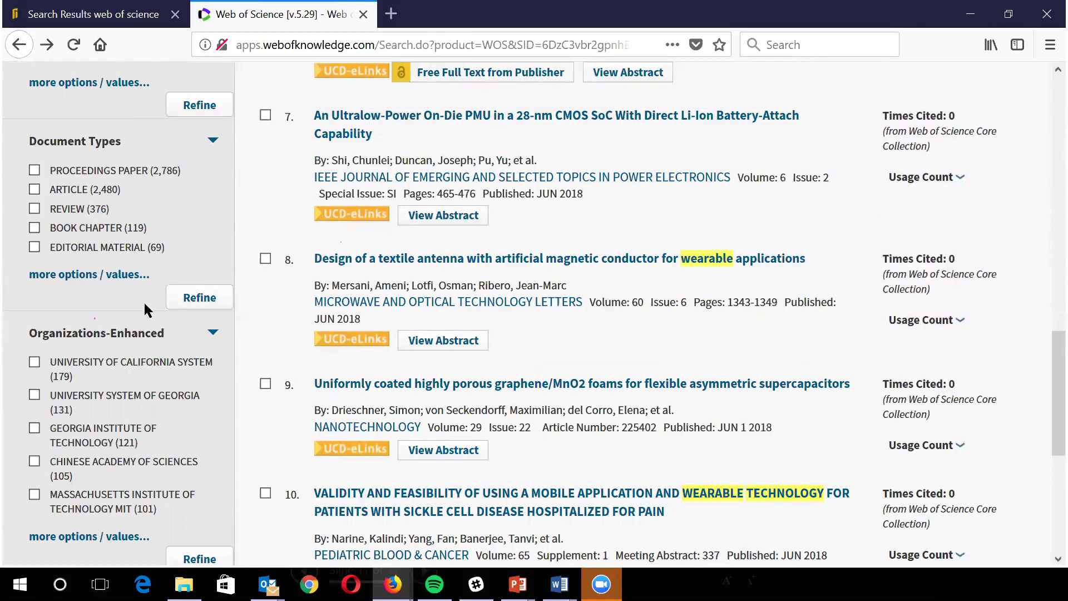
scroll(145, 305, up, 6)
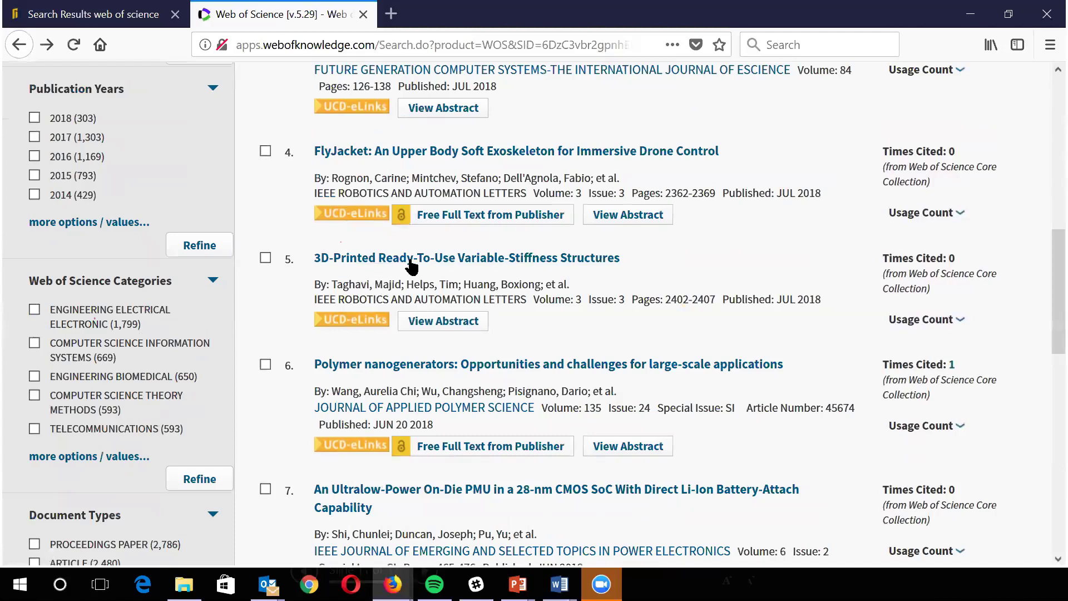
Open the UCD-eLinks record for the LiReK wearable embedded devices article and follow its Elsevier ScienceDirect full-text link
scroll(412, 267, up, 2)
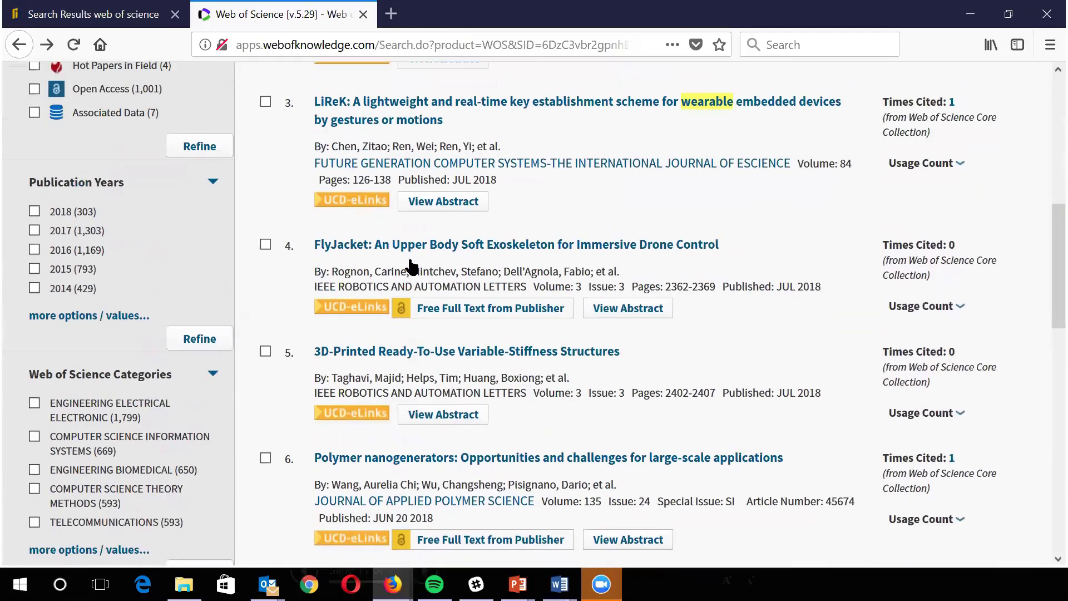
click(357, 202)
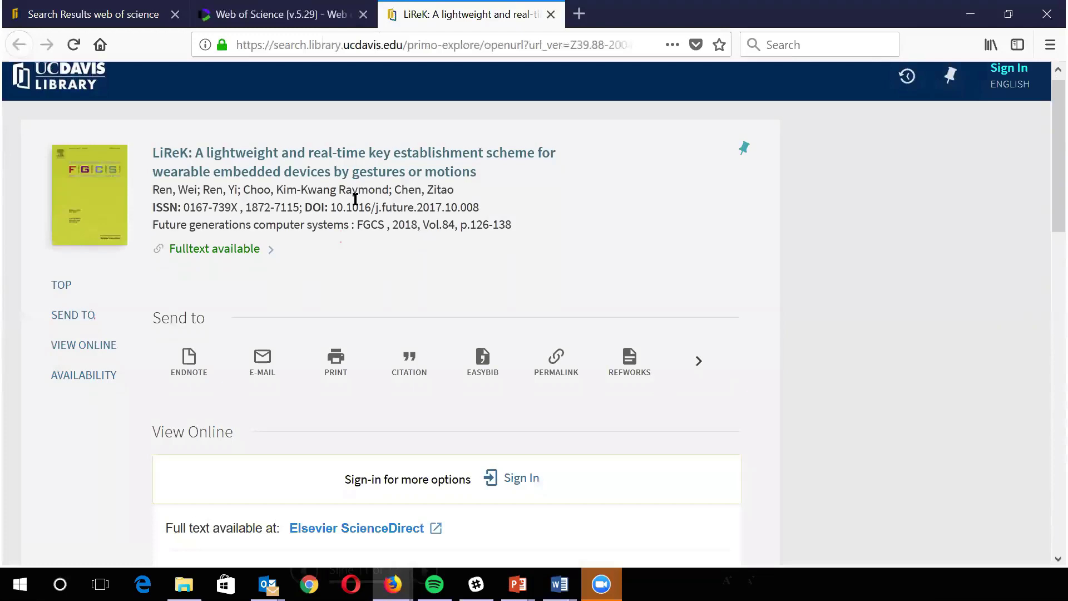
scroll(261, 256, down, 3)
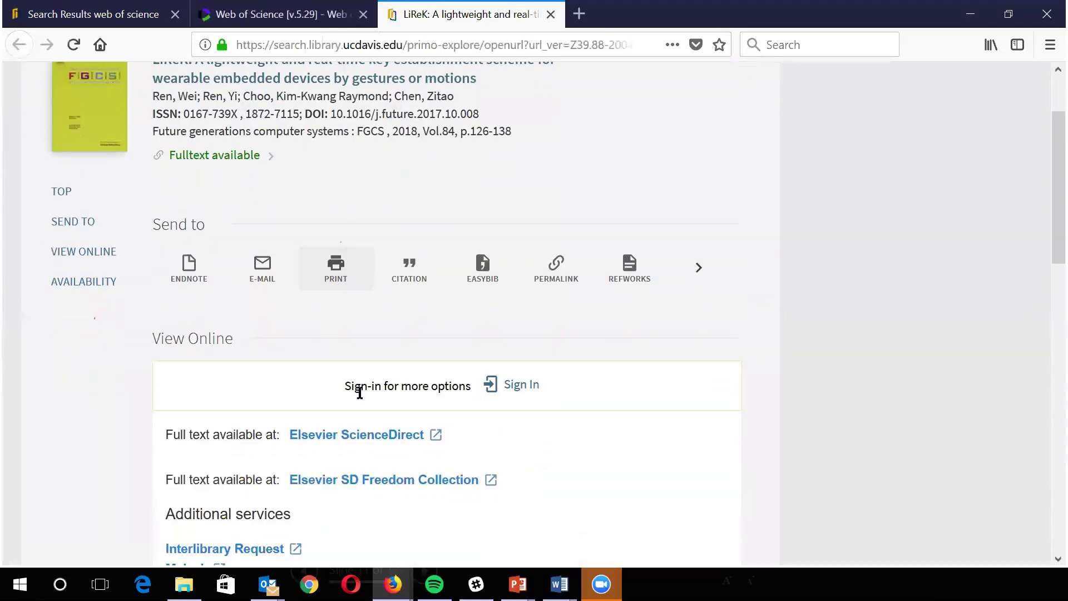
scroll(347, 437, down, 3)
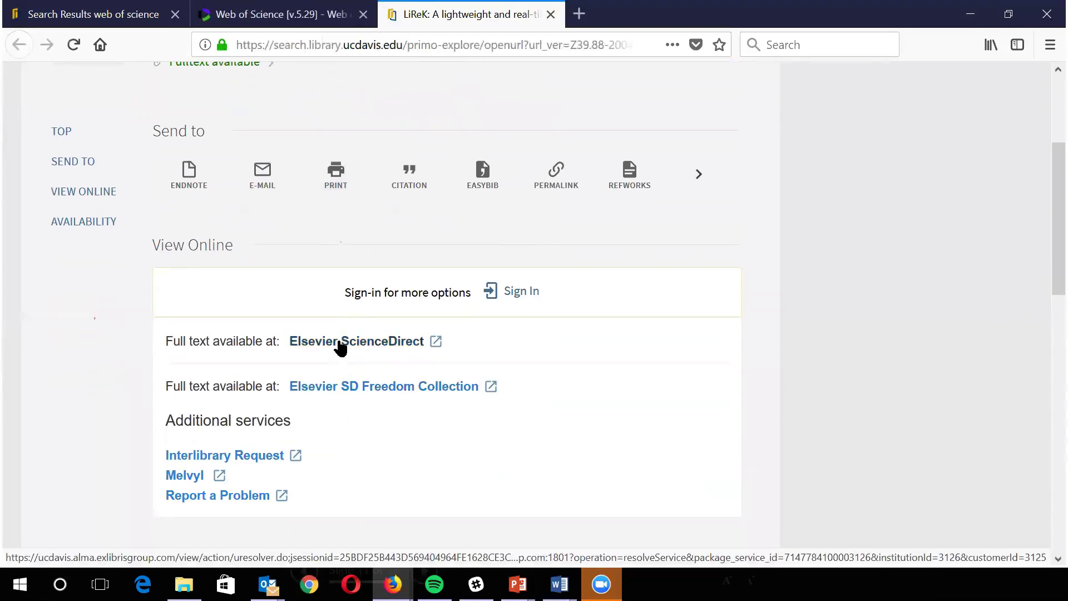
click(341, 346)
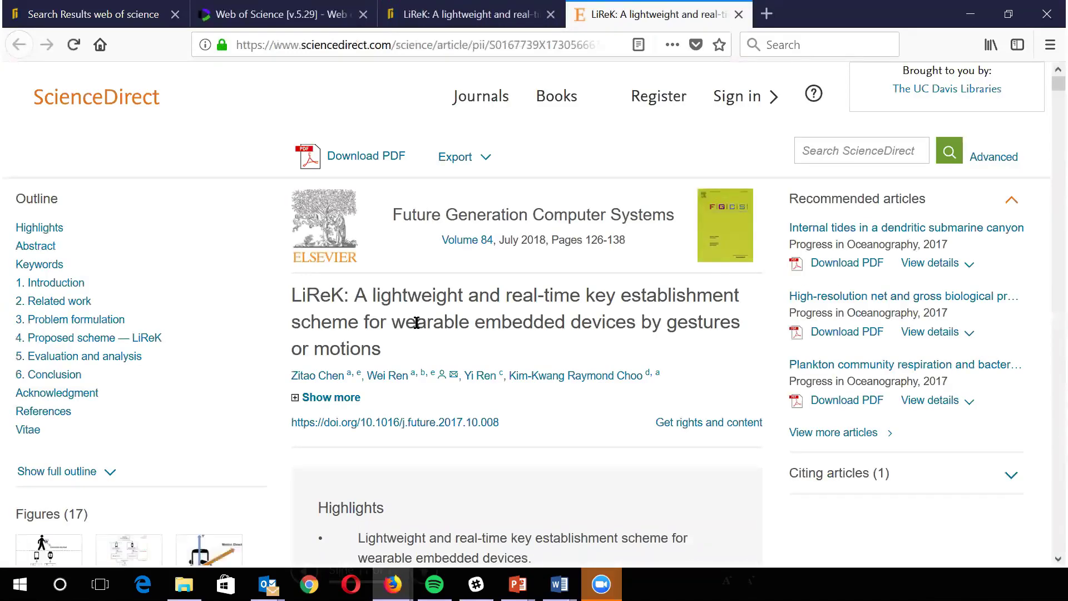
Look over the ScienceDirect article page and open the PDF of the article only
scroll(416, 323, down, 4)
scroll(416, 322, up, 4)
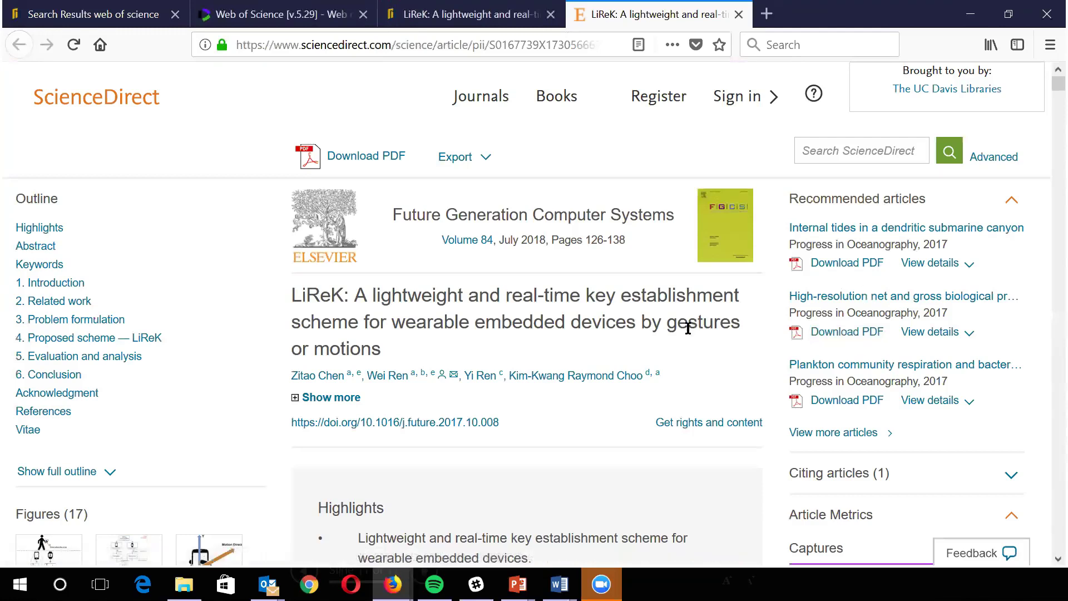
click(382, 161)
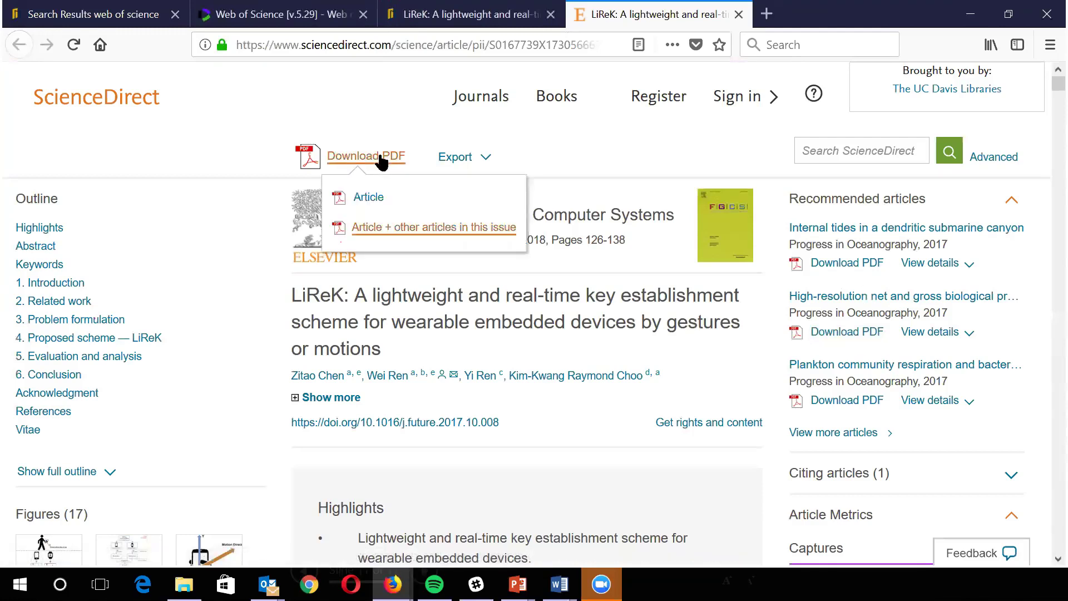
click(365, 198)
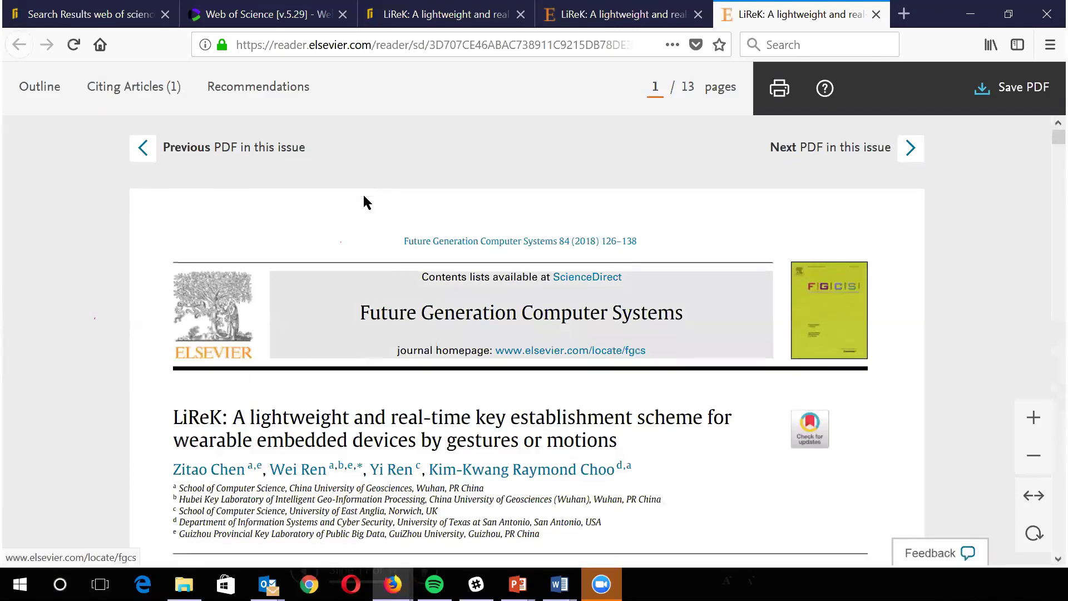
Skim the LiReK article PDF from its abstract through the figures and analysis sections to the last page
scroll(365, 201, down, 3)
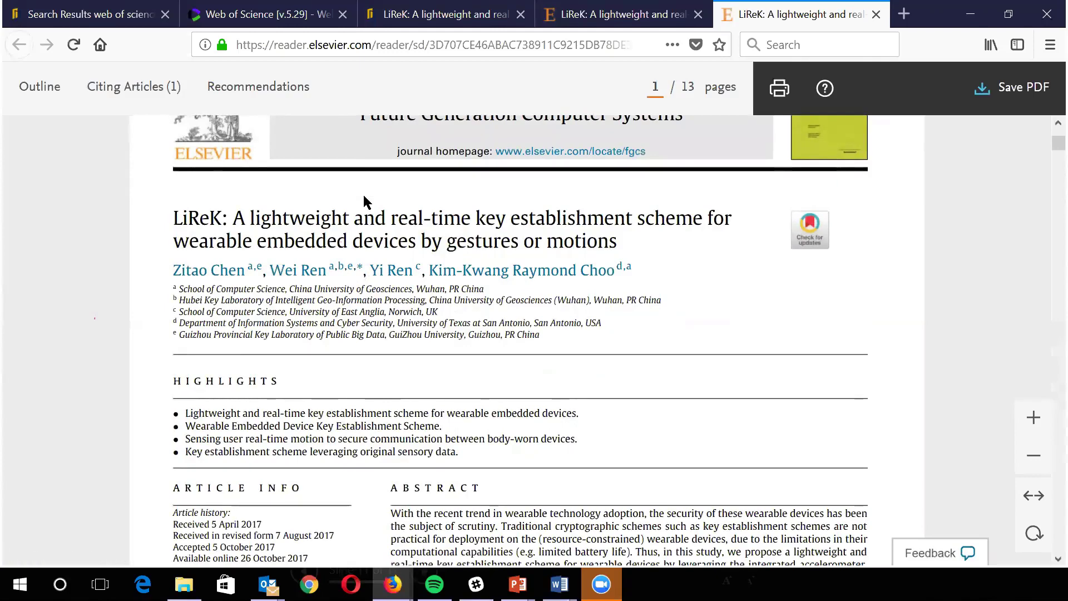
scroll(365, 201, down, 5)
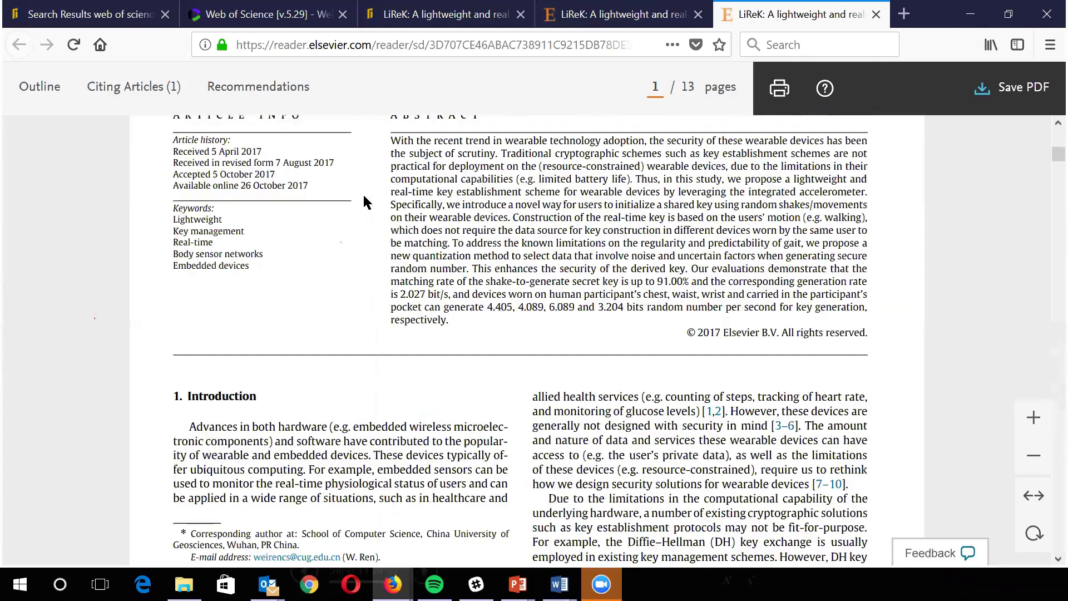
scroll(365, 202, down, 20)
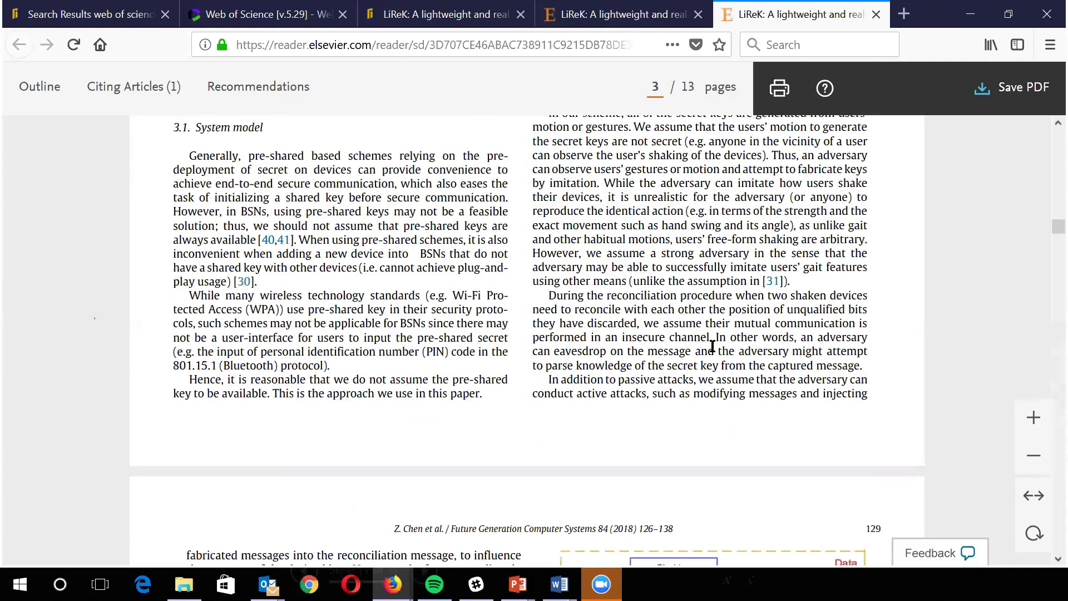
scroll(712, 346, down, 8)
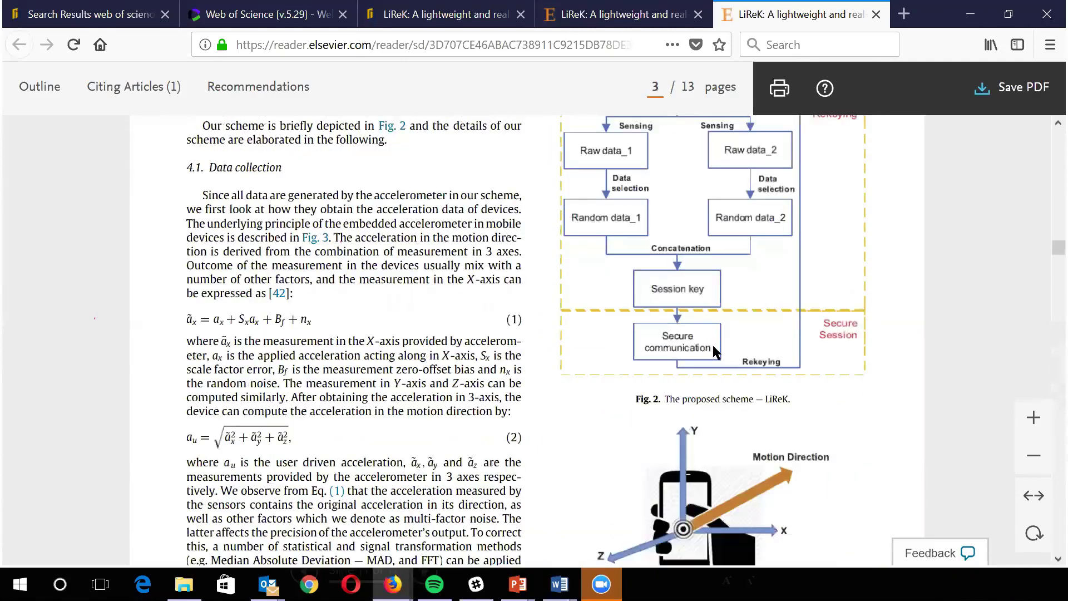
scroll(712, 345, down, 10)
scroll(713, 346, down, 20)
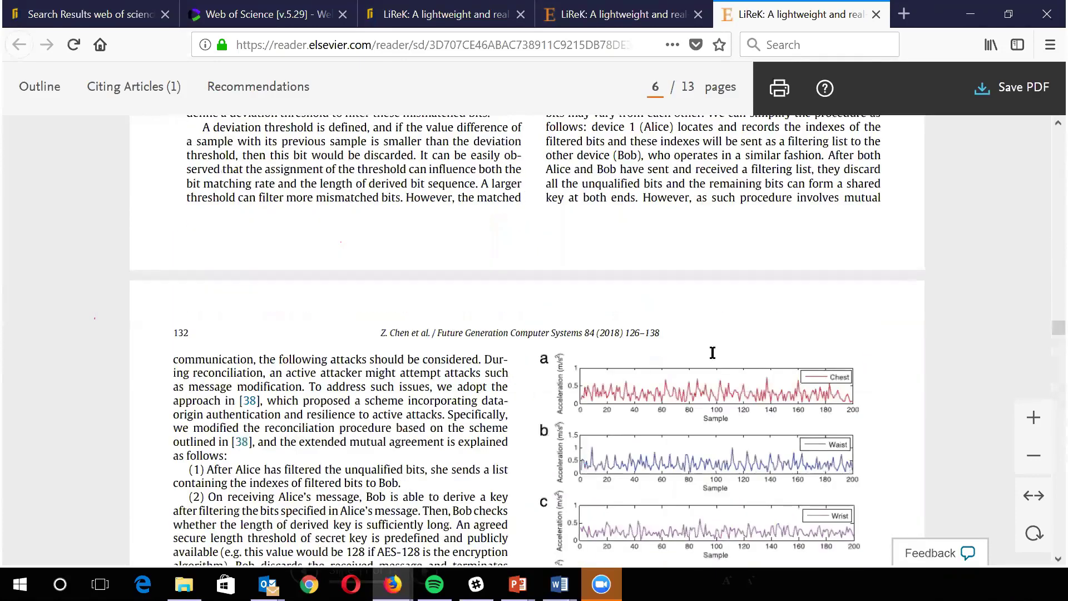
scroll(712, 349, down, 10)
scroll(713, 353, down, 10)
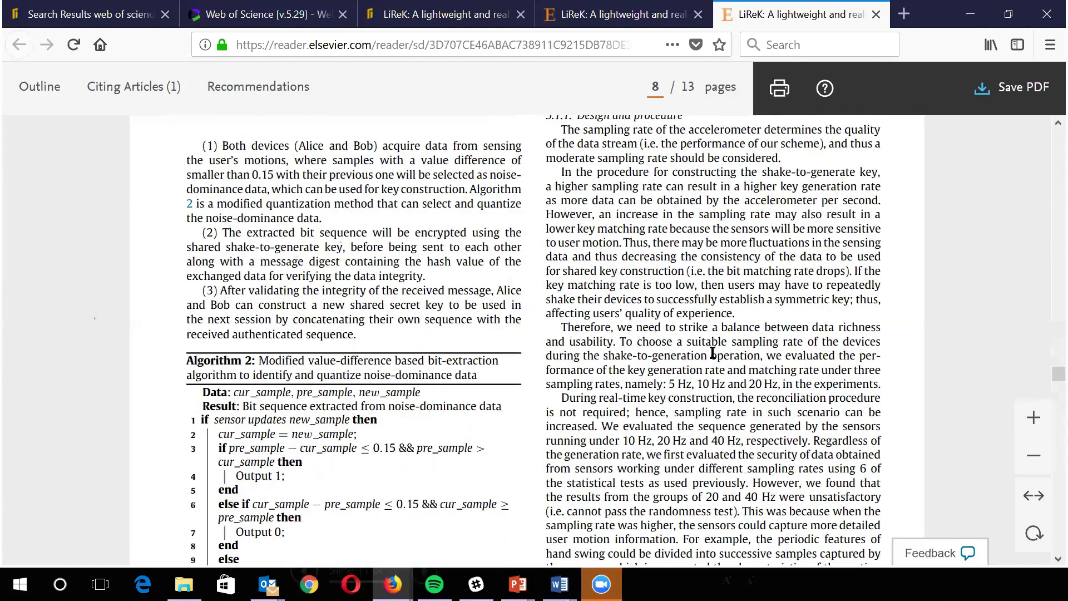
scroll(713, 353, down, 15)
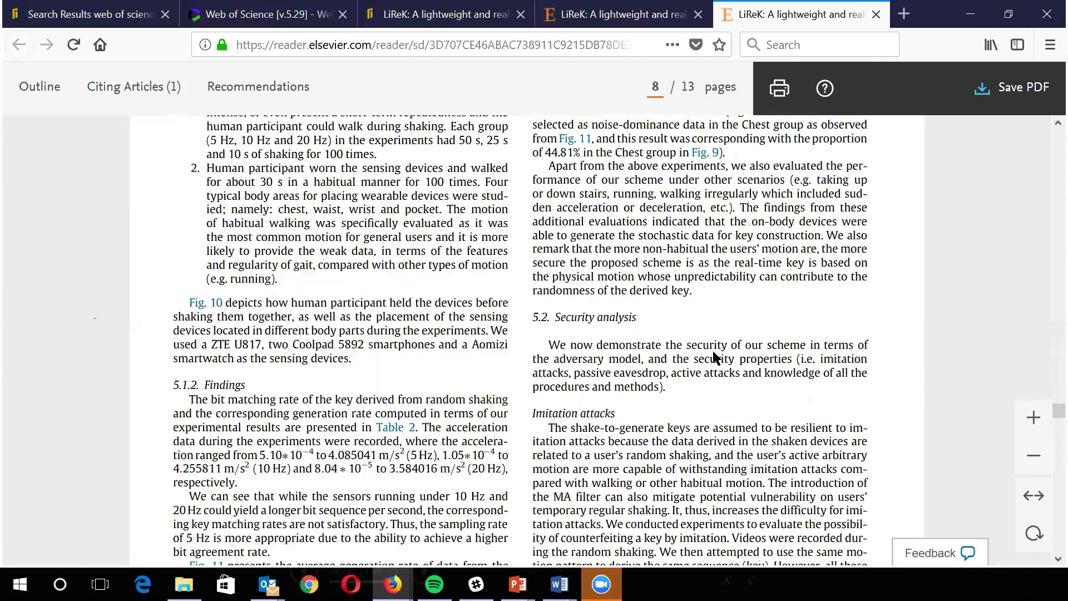
scroll(713, 357, down, 10)
scroll(714, 357, down, 20)
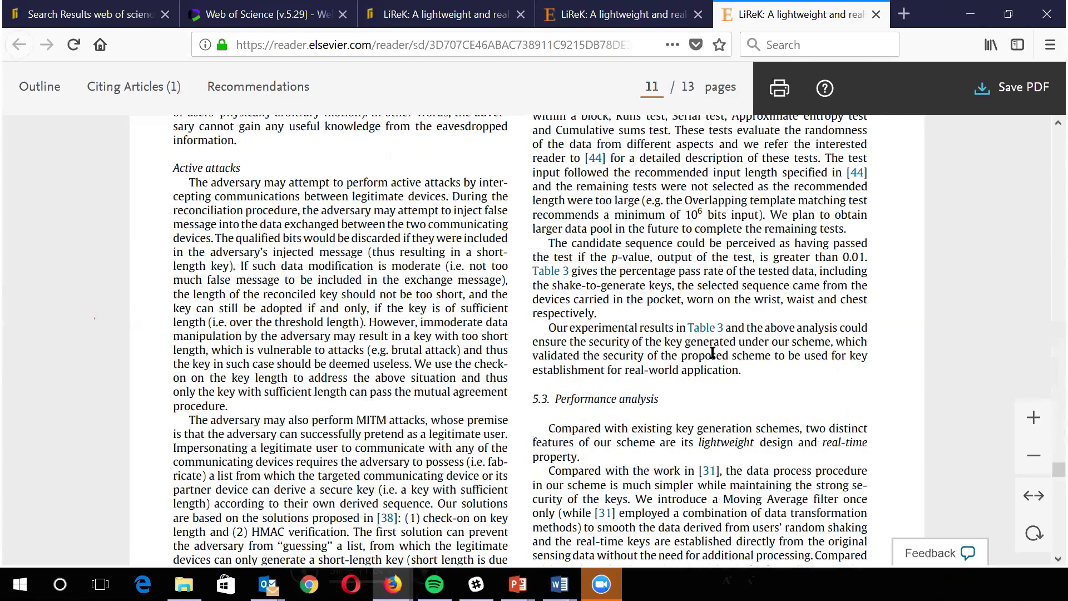
scroll(716, 357, down, 5)
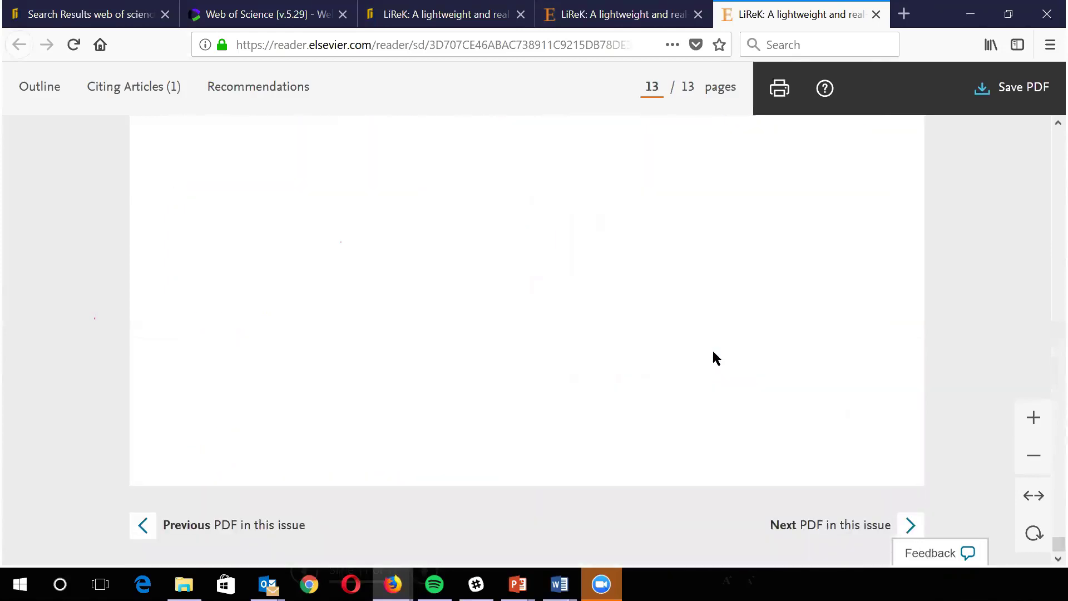
Examine the article's conclusion and reference list, and look back at the page with Table 2, Fig. 10 and Fig. 11
scroll(694, 338, up, 5)
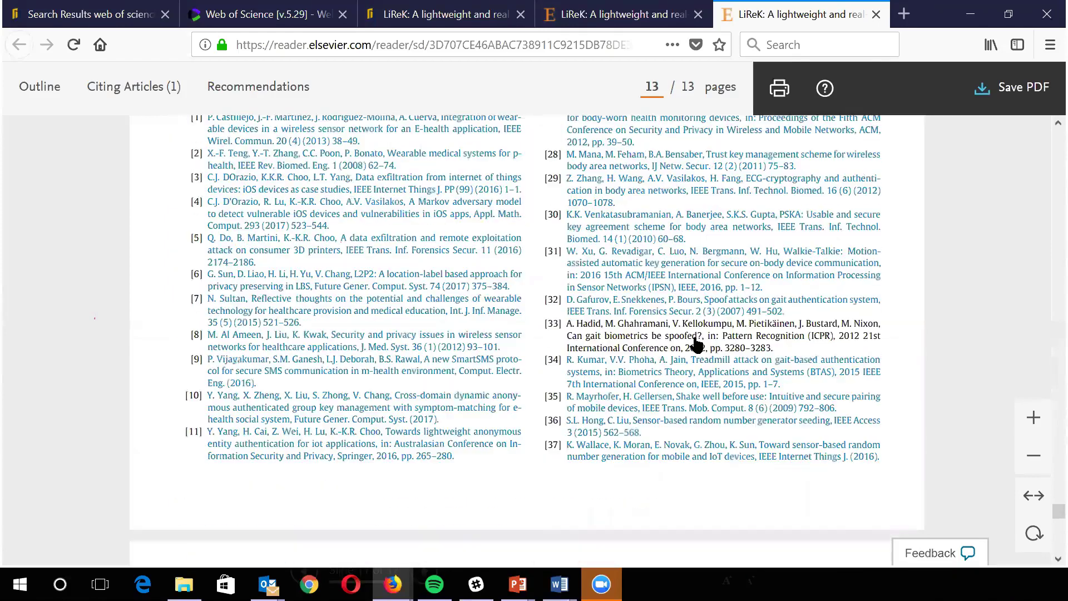
scroll(697, 344, up, 10)
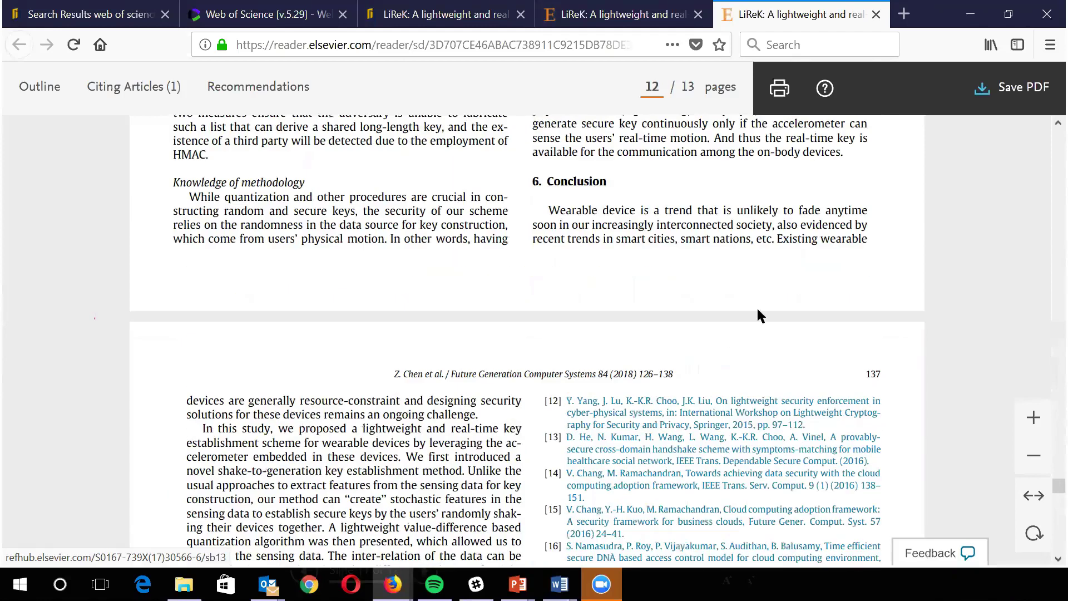
scroll(732, 319, down, 3)
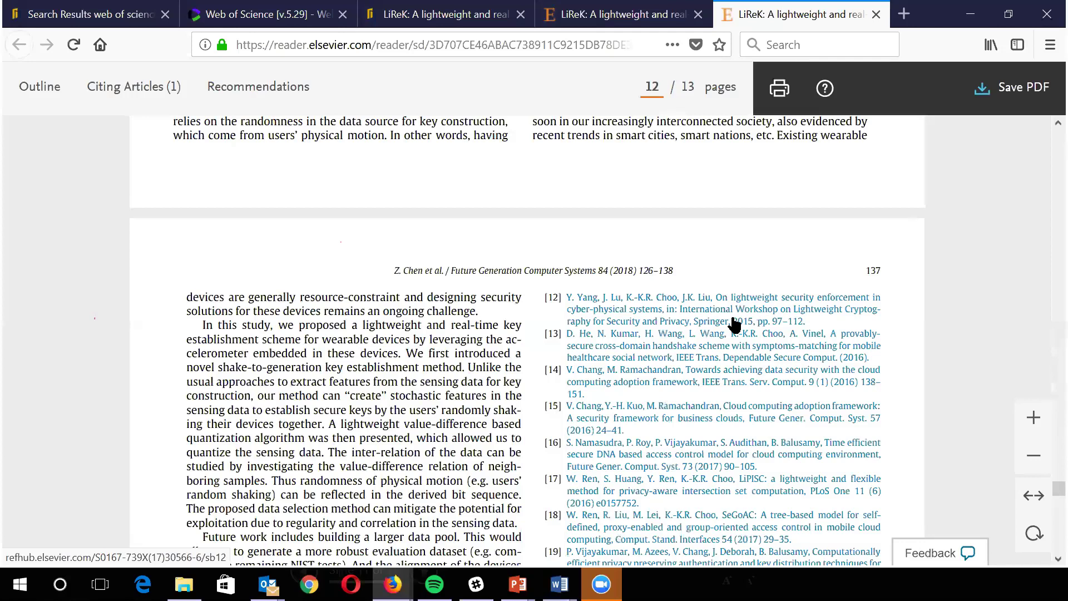
scroll(709, 284, down, 3)
scroll(709, 285, down, 5)
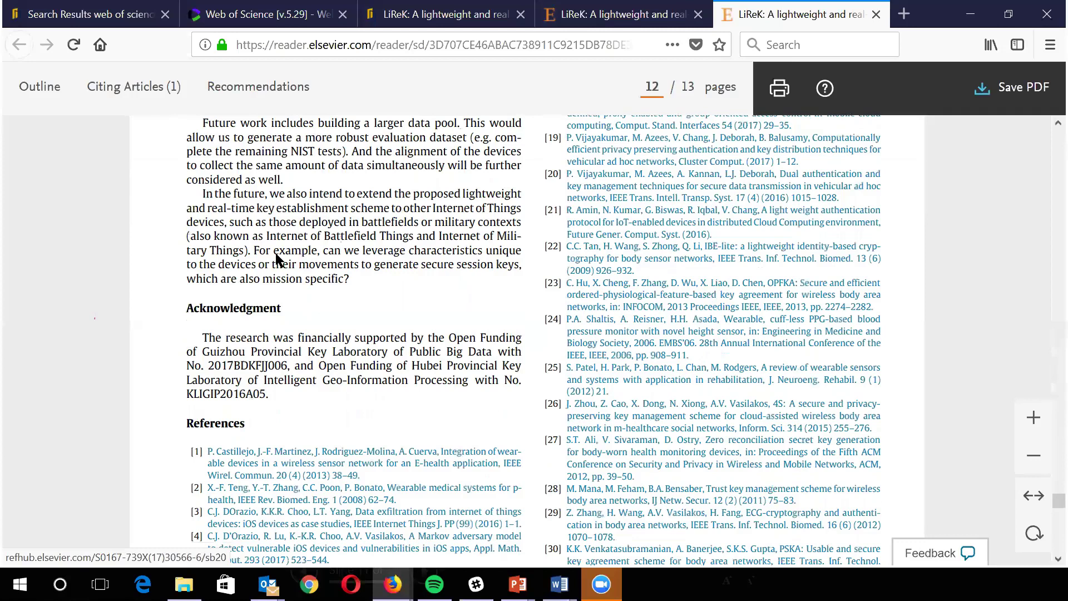
scroll(277, 259, down, 12)
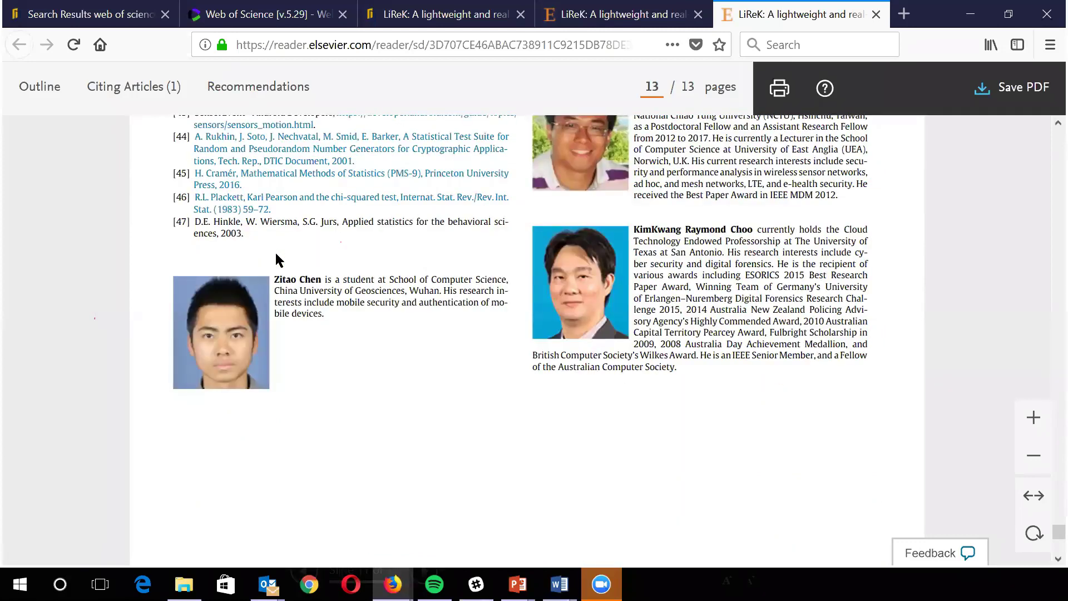
scroll(277, 259, up, 5)
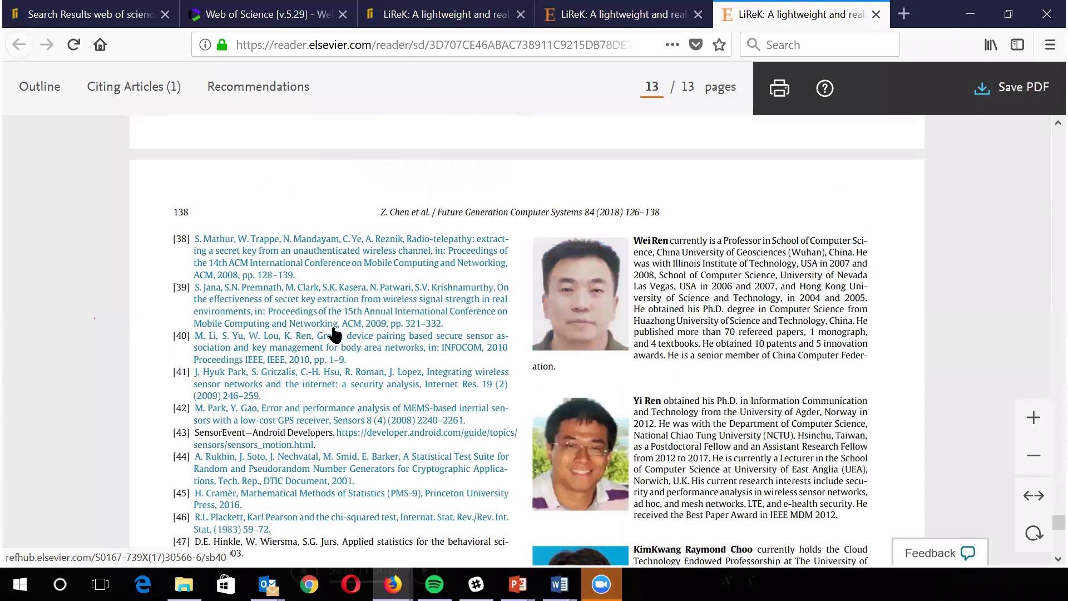
scroll(332, 333, up, 3)
scroll(333, 333, up, 4)
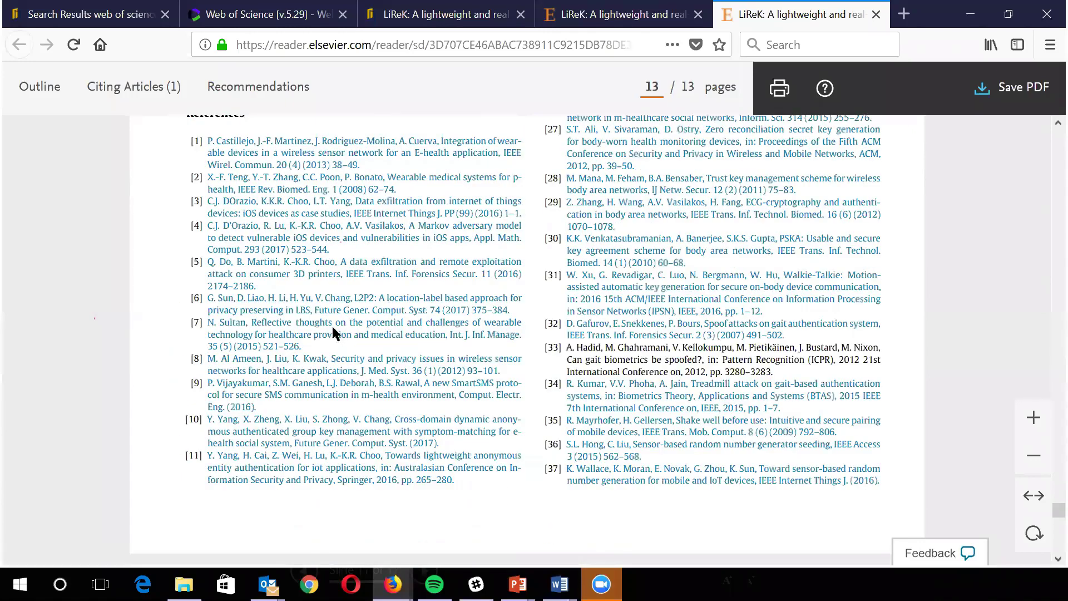
scroll(332, 333, up, 5)
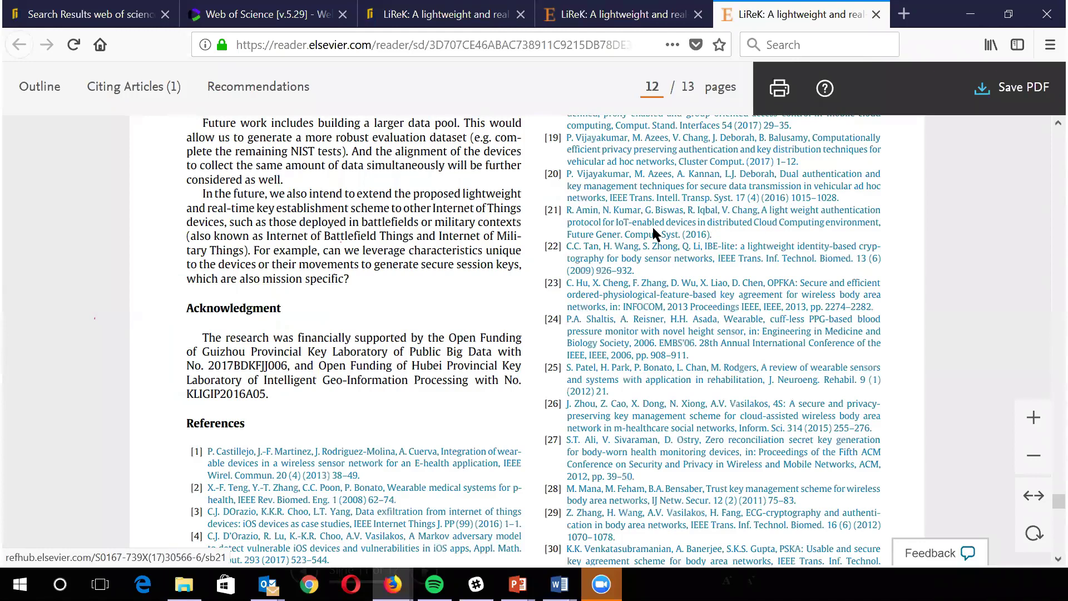
scroll(655, 233, up, 8)
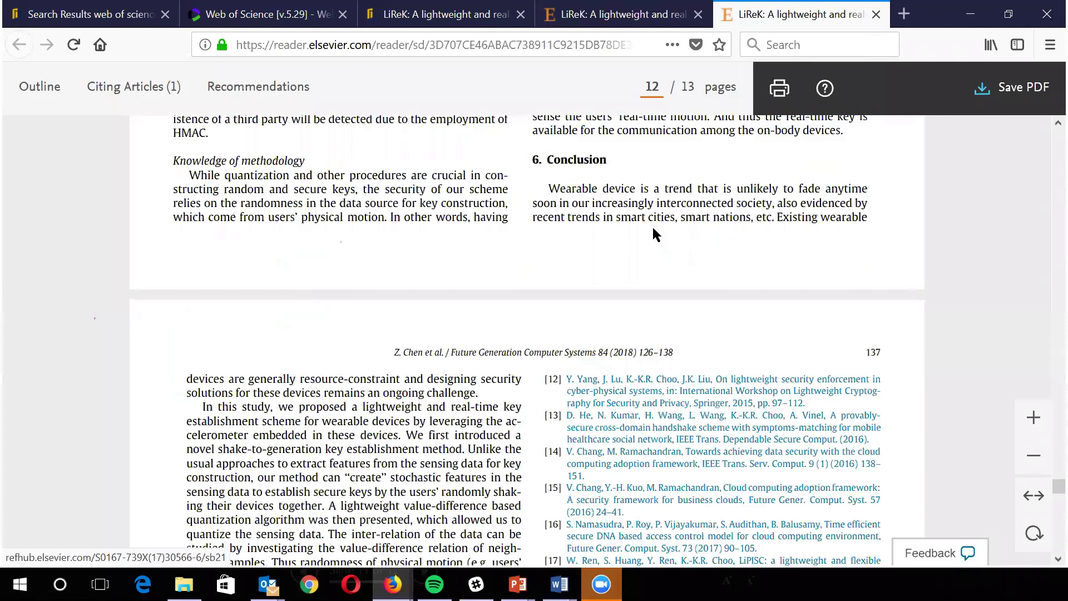
scroll(655, 234, up, 8)
scroll(653, 228, up, 15)
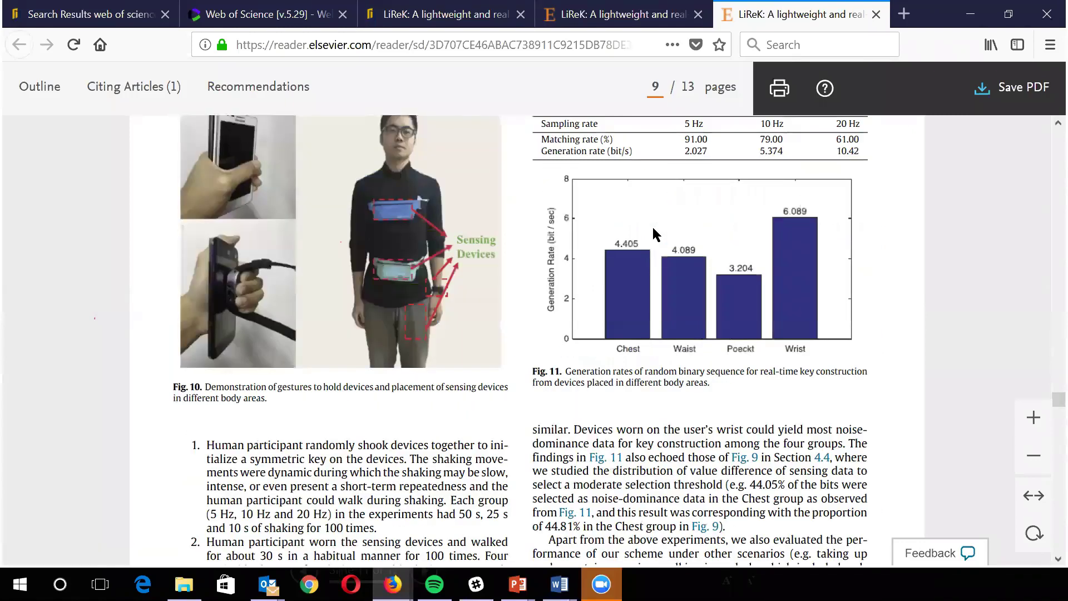
scroll(689, 247, up, 2)
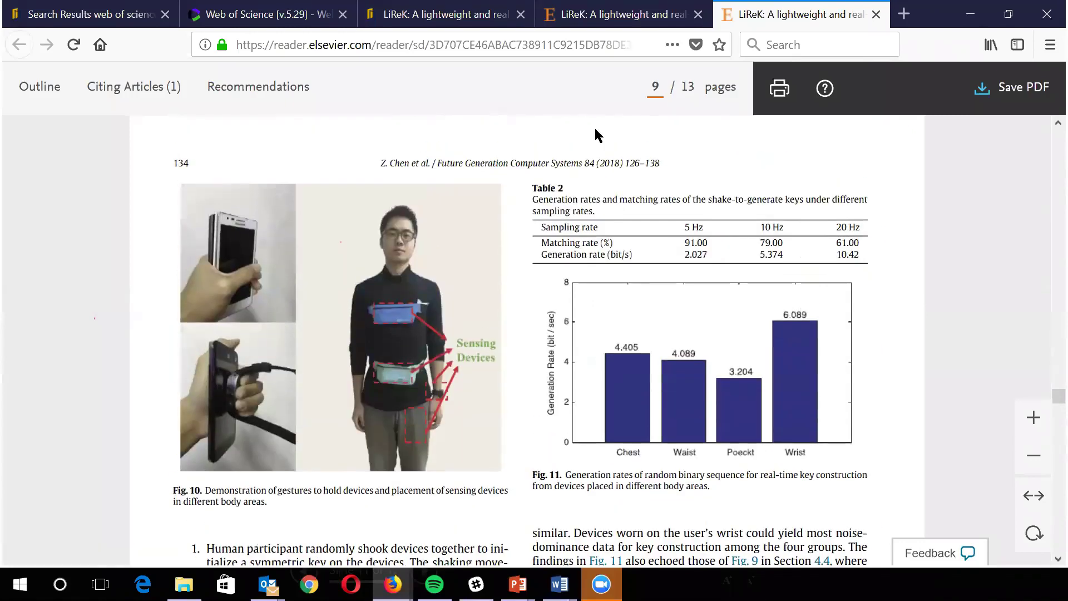
Close the article's PDF and ScienceDirect pages and return to the wearable technology results in Web of Science
click(877, 15)
click(740, 14)
scroll(388, 395, up, 3)
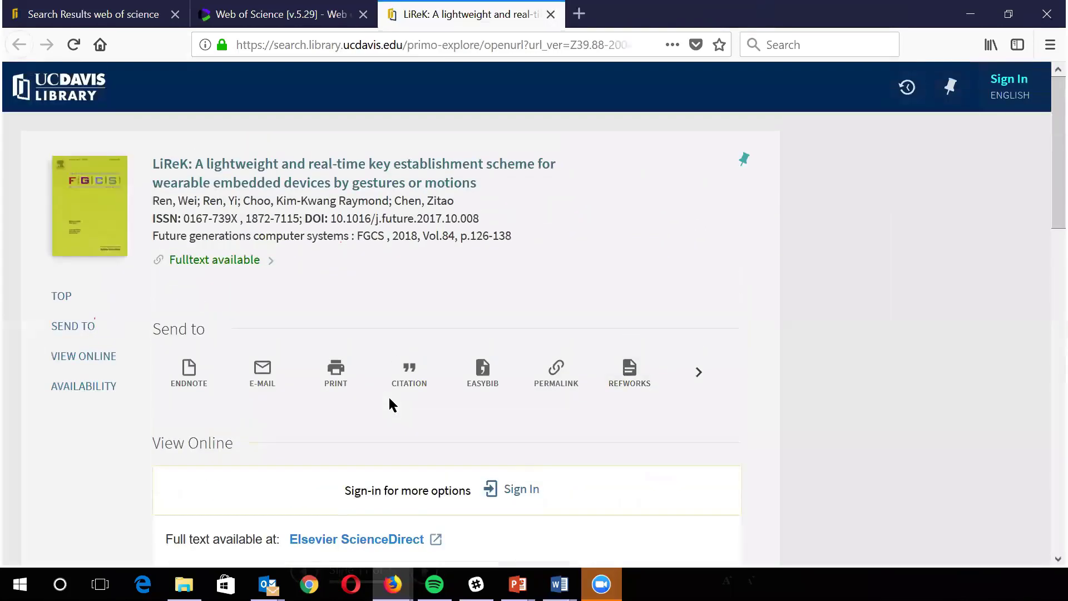
click(279, 15)
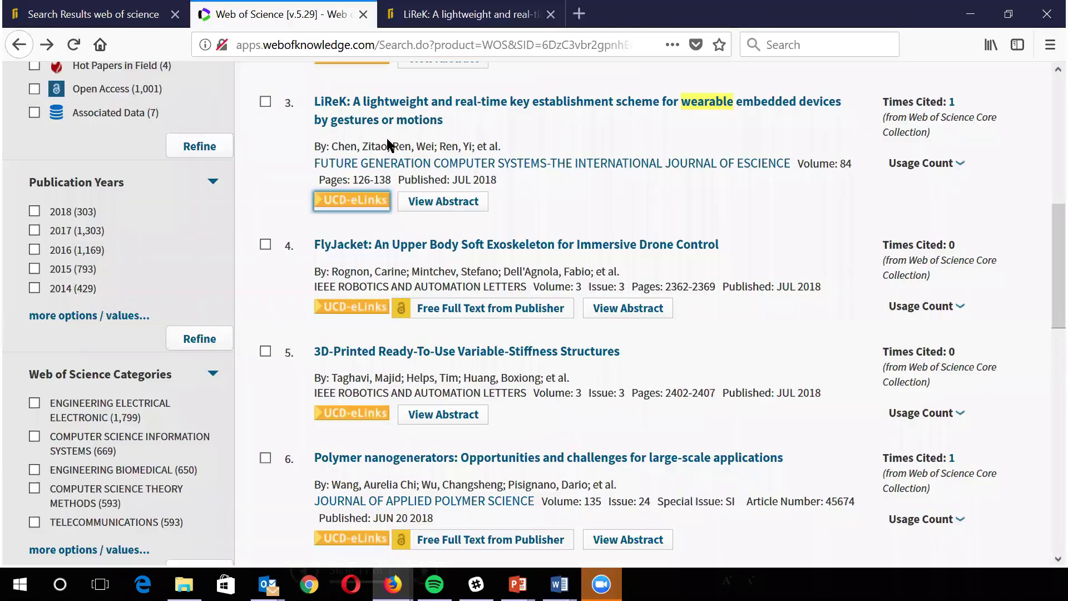
Look over the additional sort options for the results and sort them by Times Cited -- lowest to highest
scroll(693, 342, up, 8)
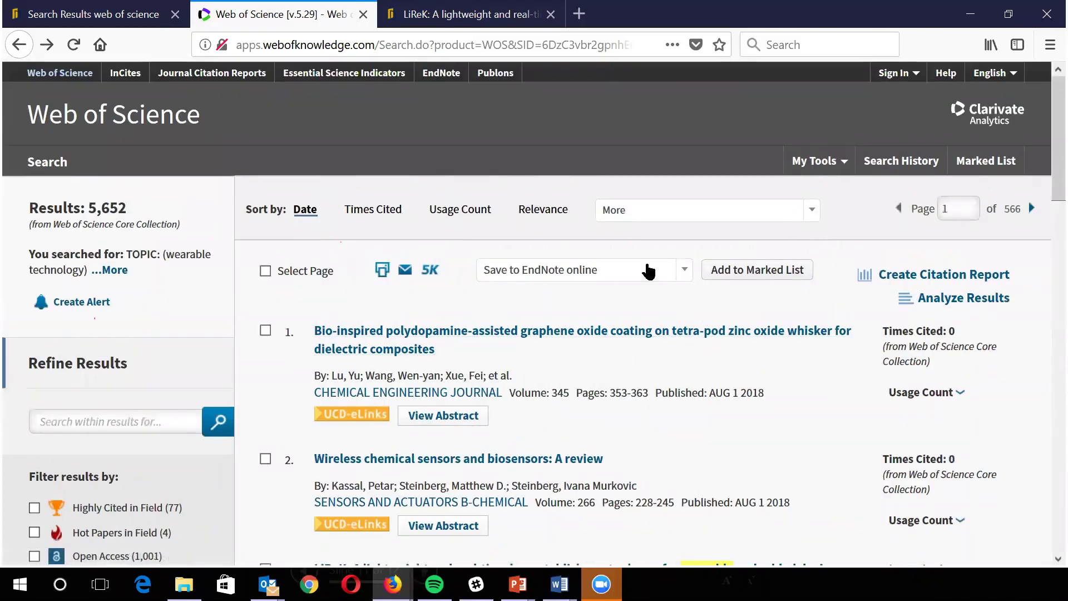
click(813, 212)
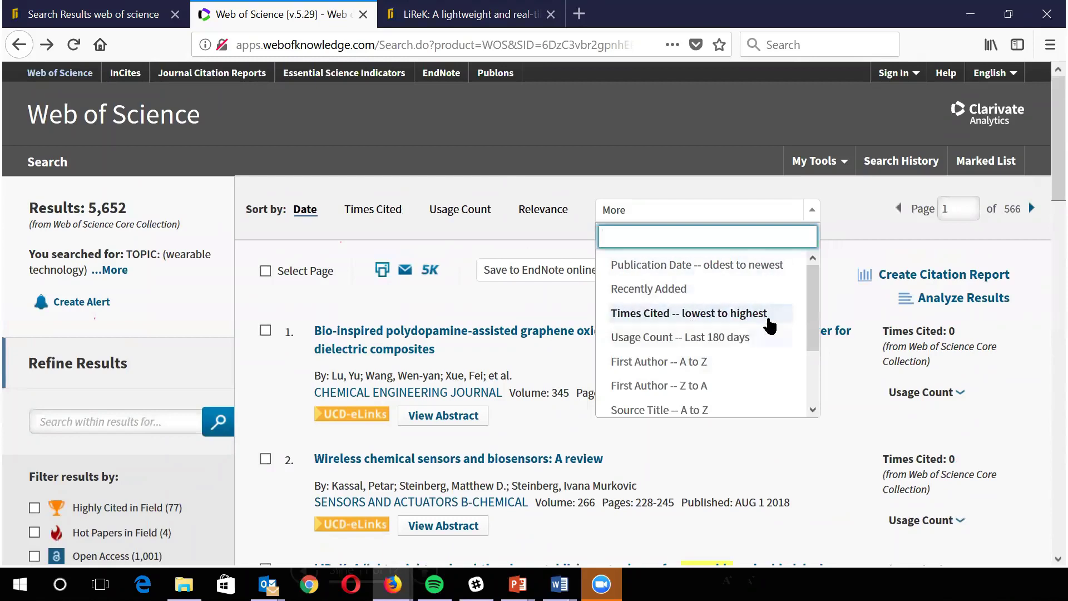
mouse_move(802, 313)
mouse_down()
mouse_move(813, 367)
mouse_move(808, 297)
mouse_up()
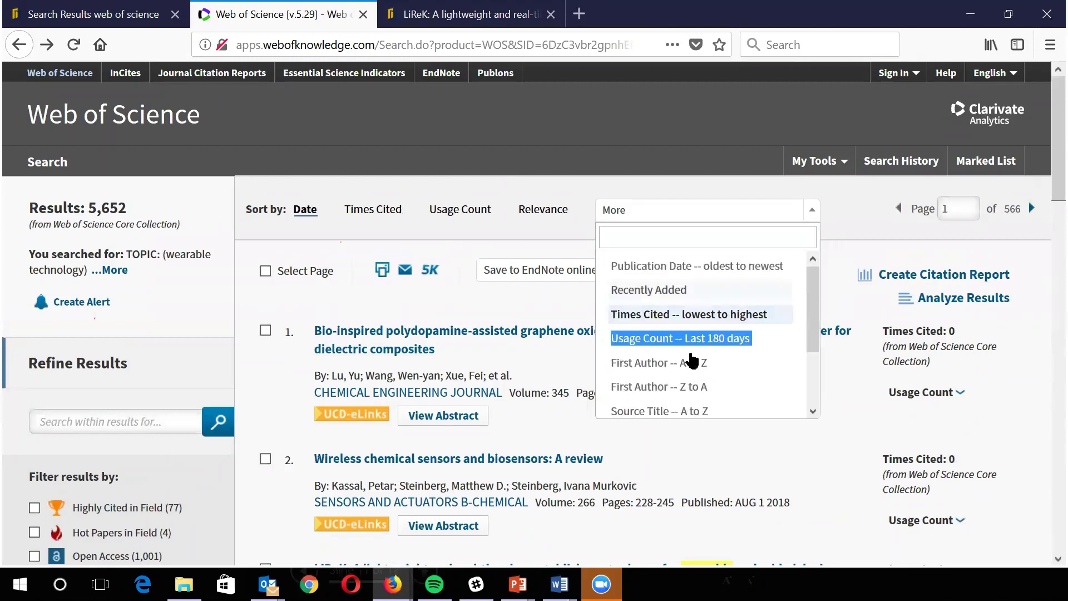
click(659, 314)
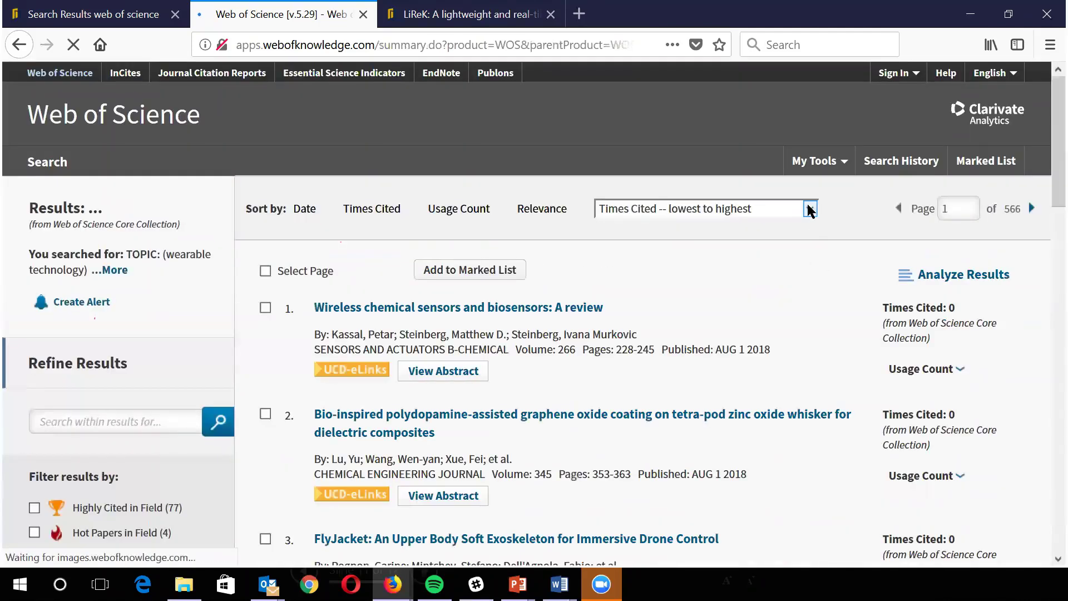
click(811, 209)
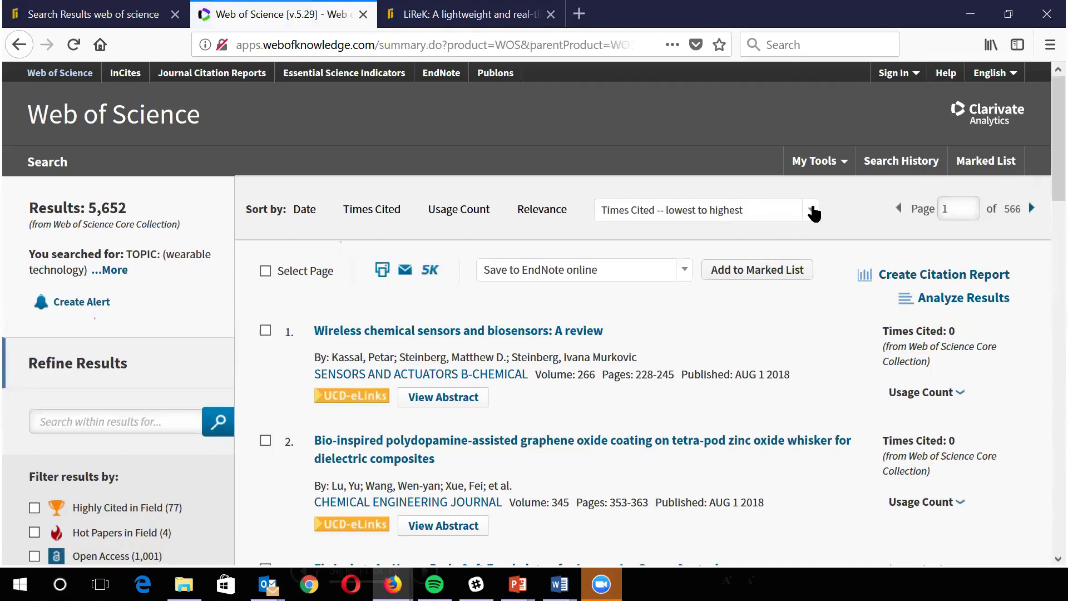
Sort the wearable technology results by Publication Date -- oldest to newest, and change the sorting to Recently Added
click(810, 212)
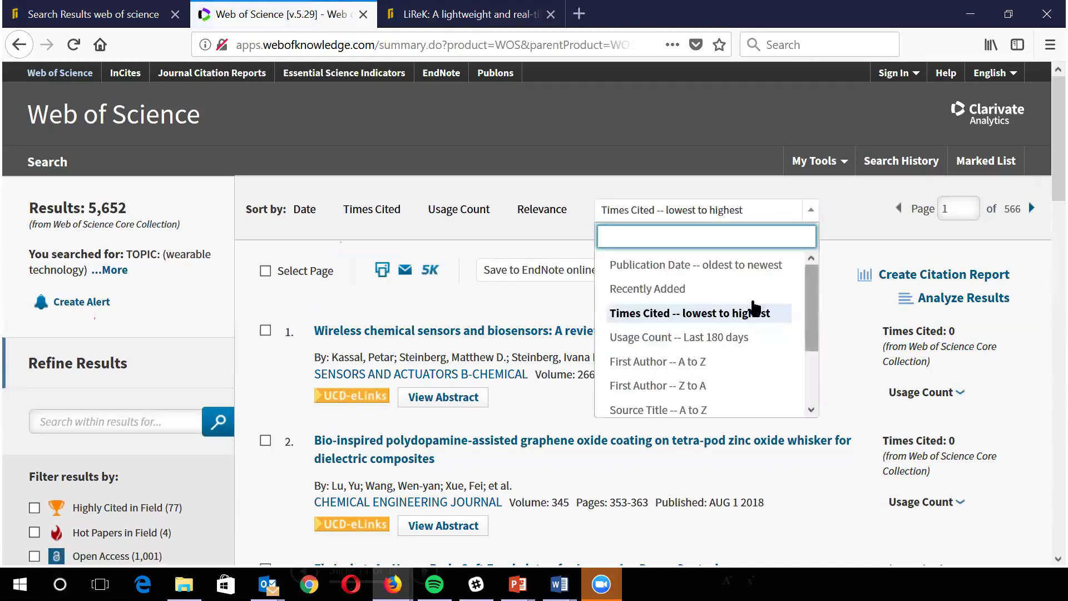
click(730, 268)
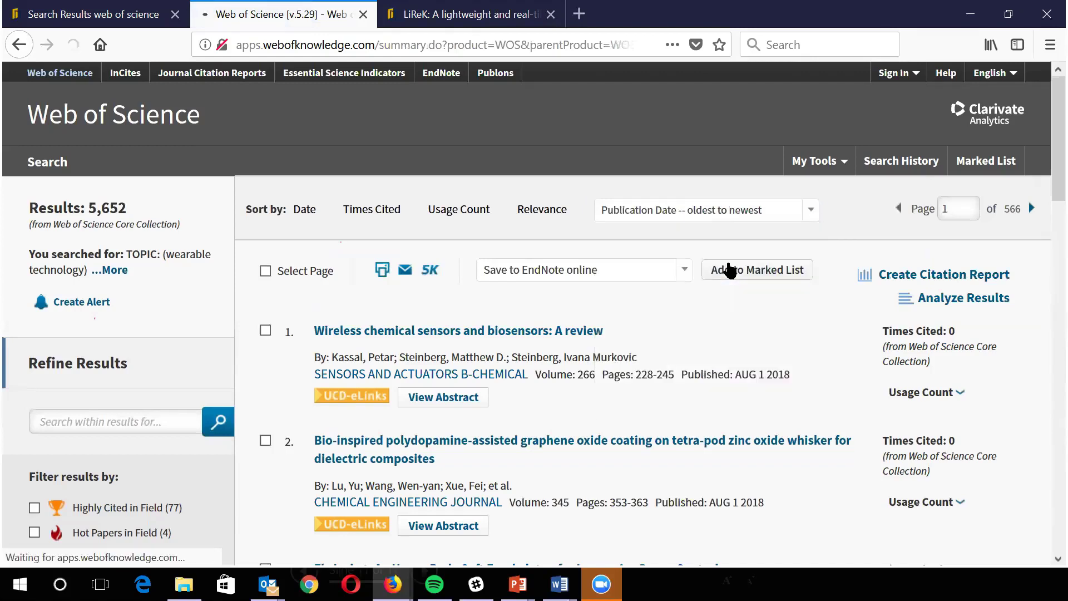
click(809, 213)
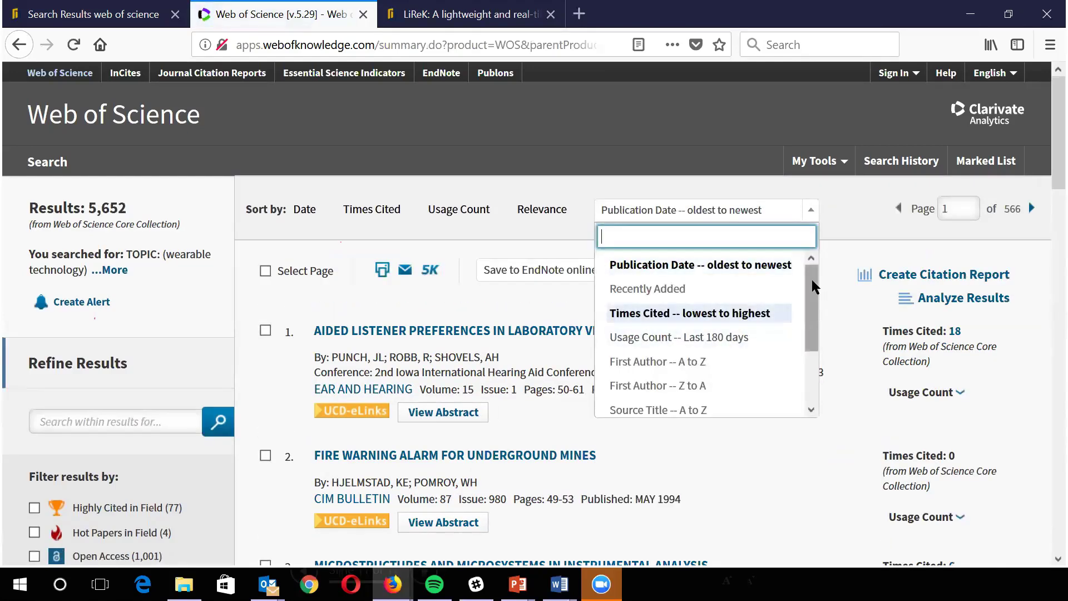
click(666, 289)
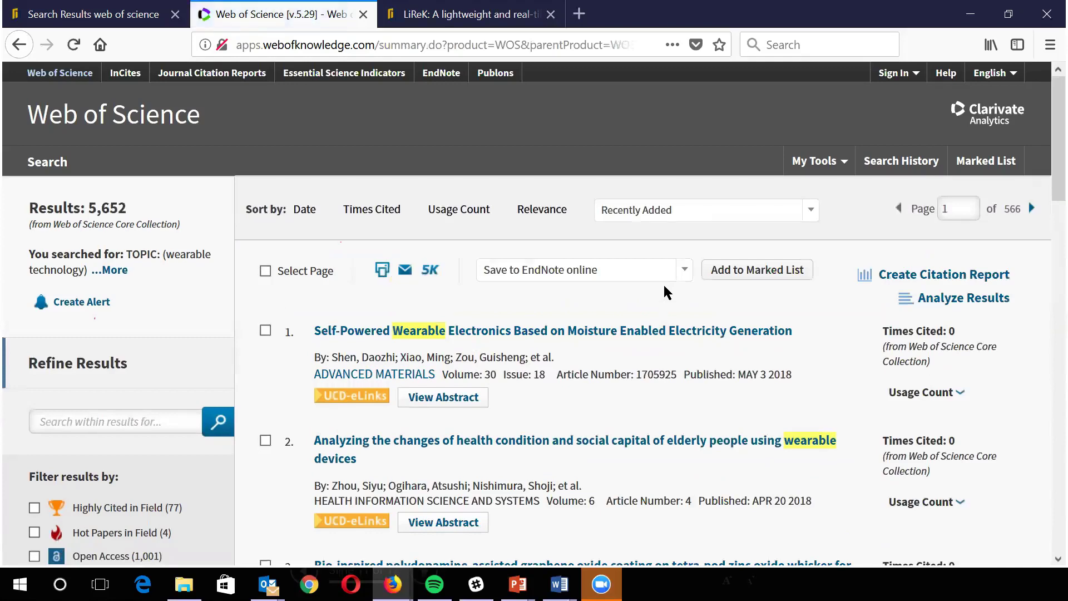
Look through the recently added results and their filters, and select the first two articles in the list
scroll(659, 309, down, 5)
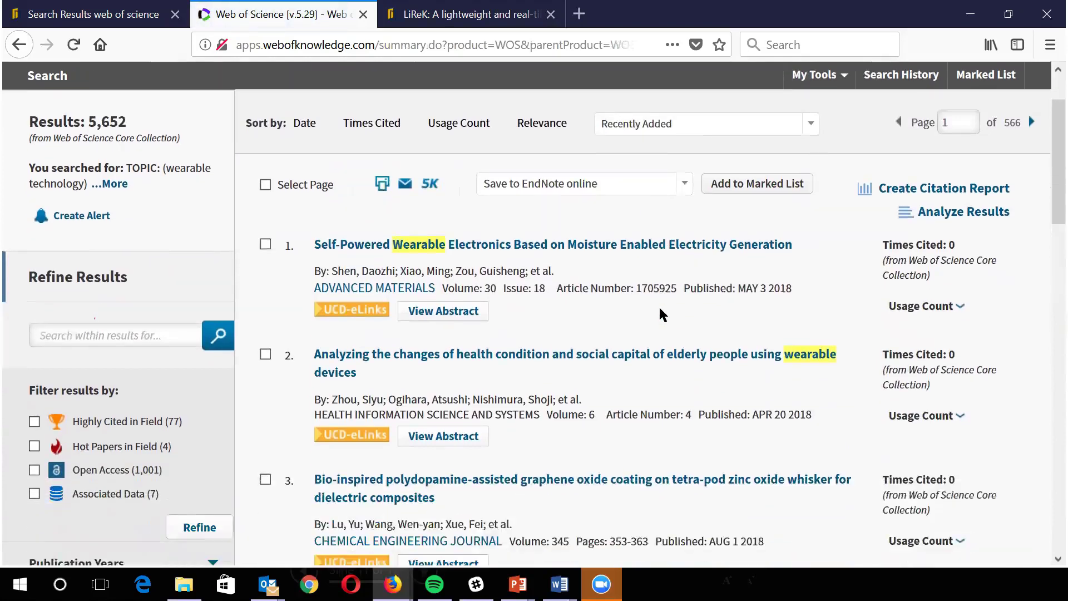
scroll(660, 314, down, 1)
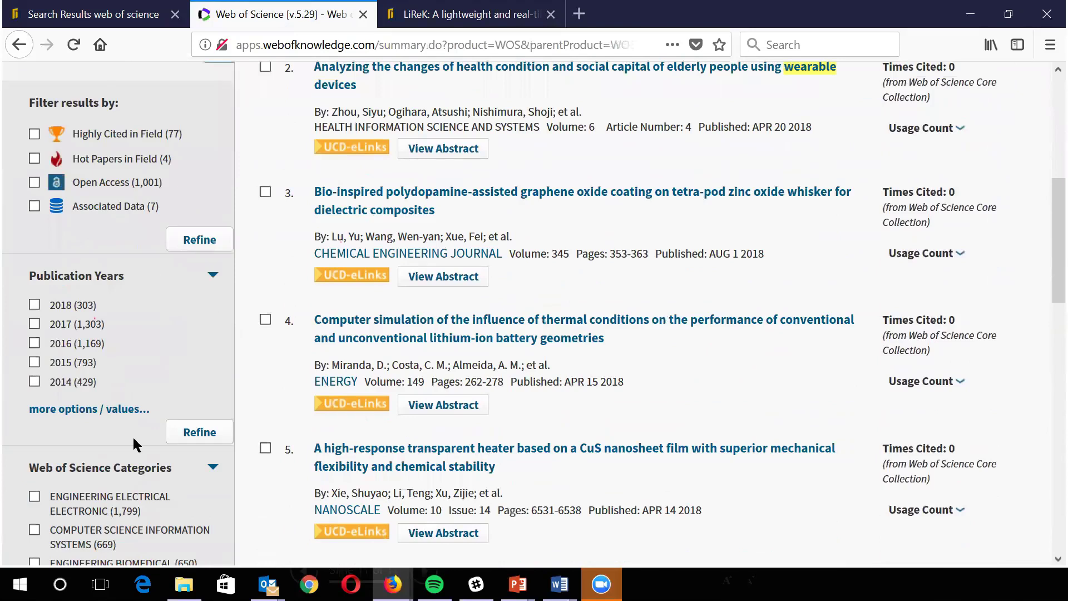
scroll(270, 461, down, 10)
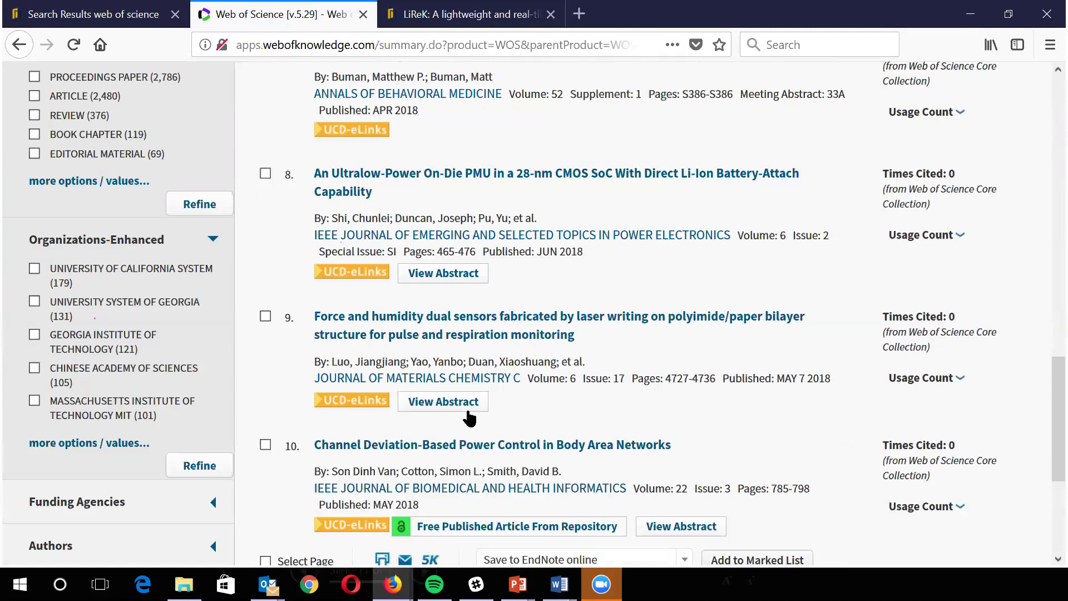
scroll(469, 414, up, 12)
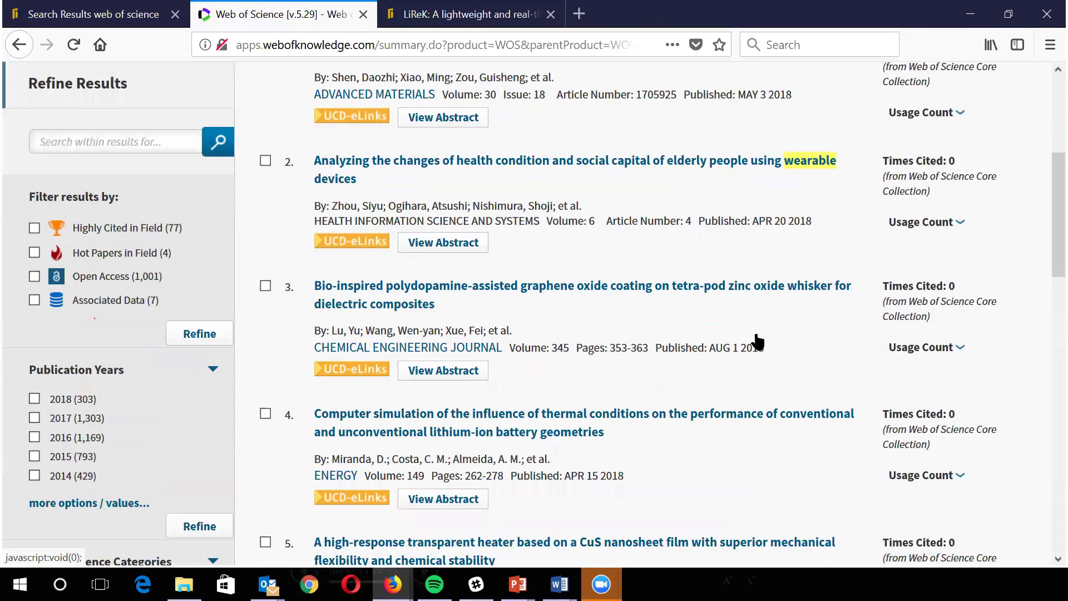
scroll(755, 341, up, 4)
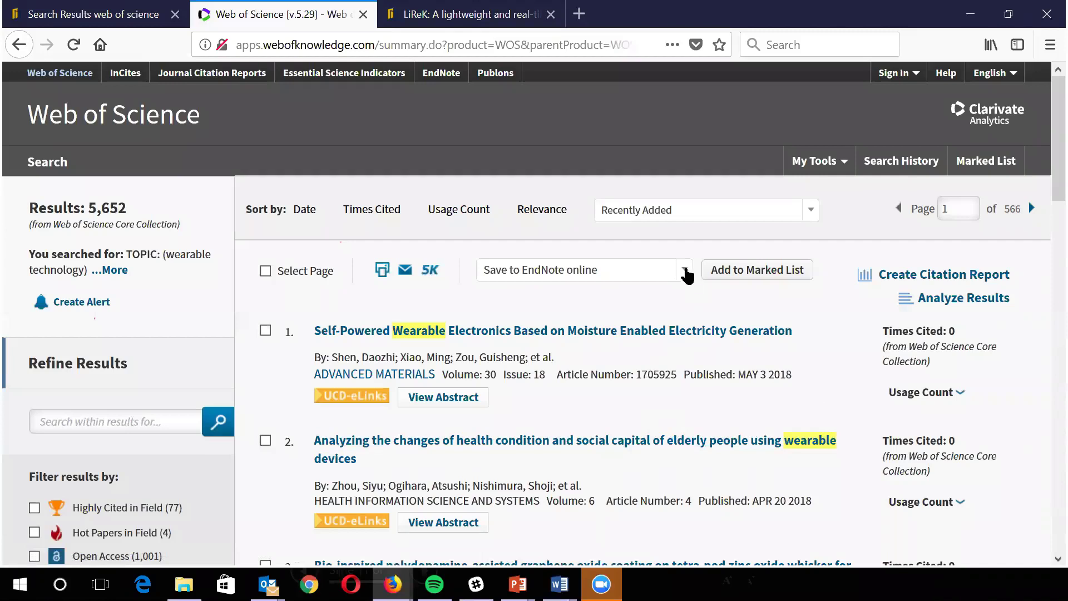
click(265, 331)
click(266, 440)
scroll(471, 440, down, 3)
scroll(471, 440, down, 2)
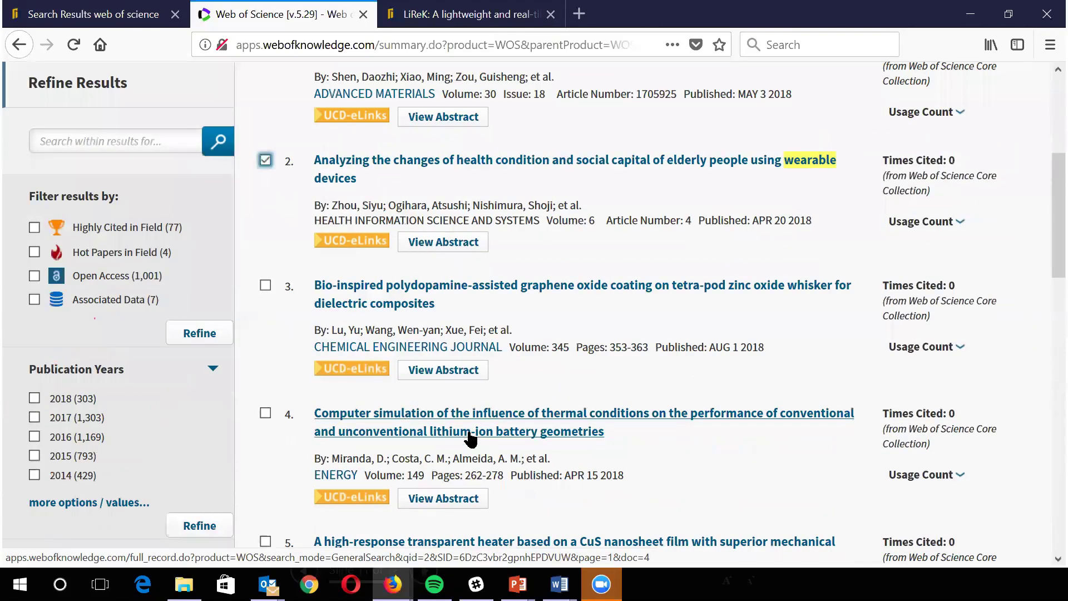
scroll(472, 439, up, 5)
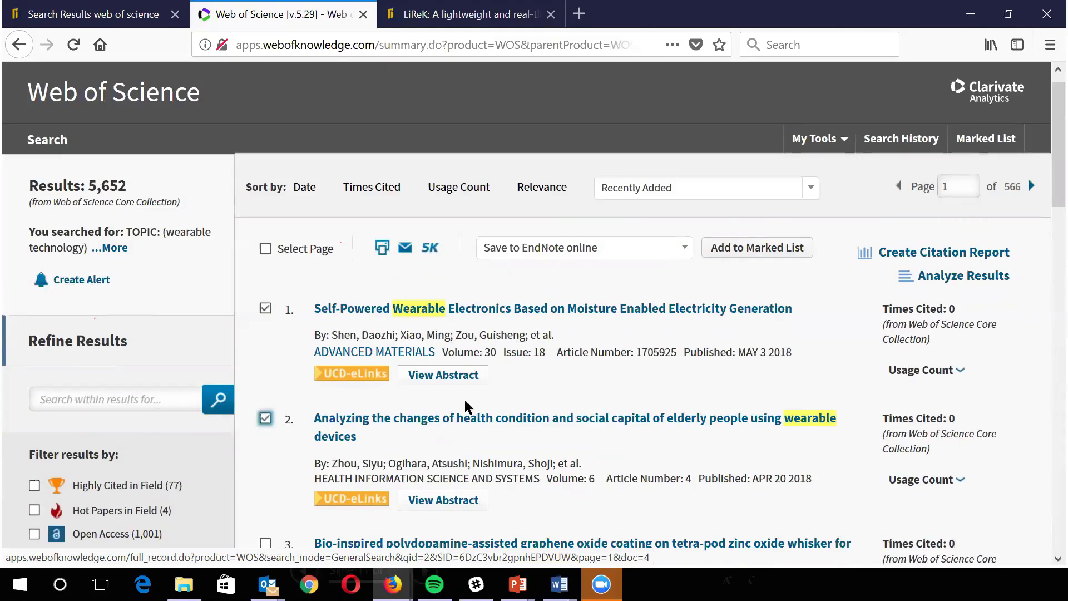
scroll(328, 315, up, 1)
Leave the results list and return to the Web of Science Core Collection basic search form
click(46, 76)
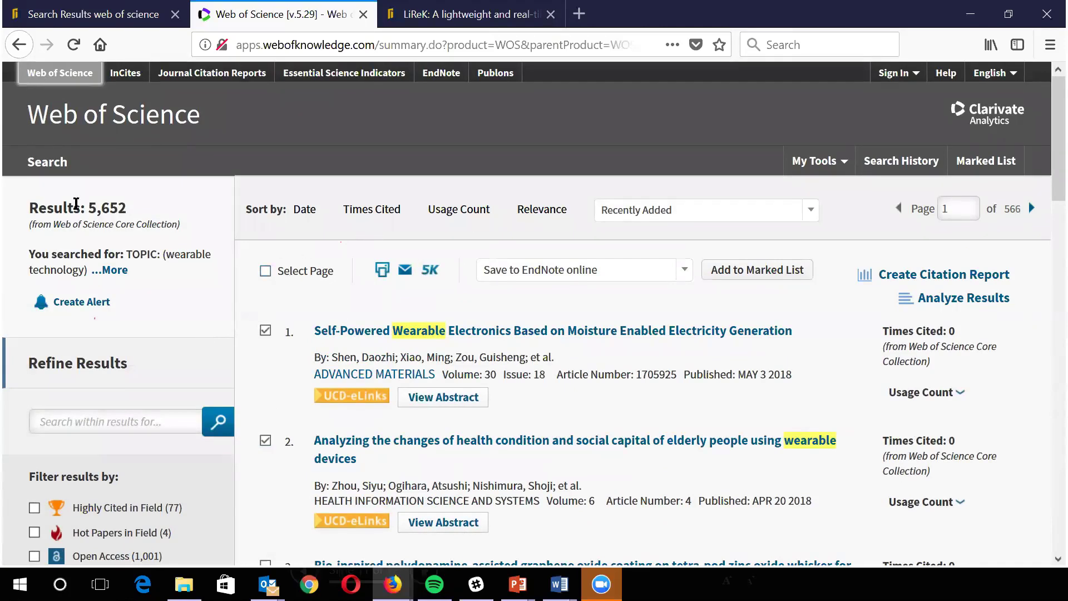
click(19, 44)
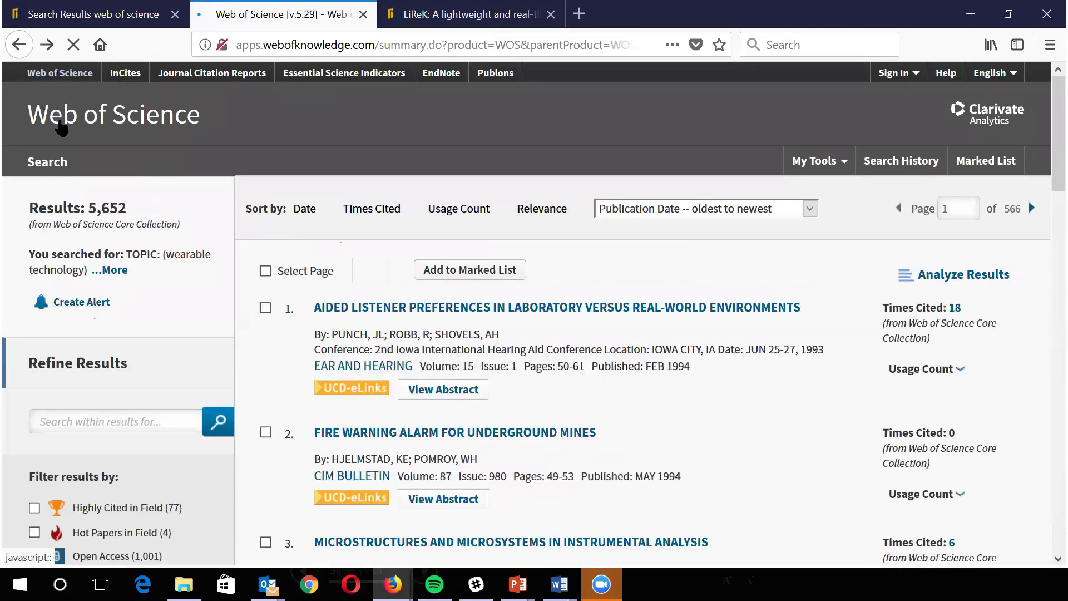
click(46, 163)
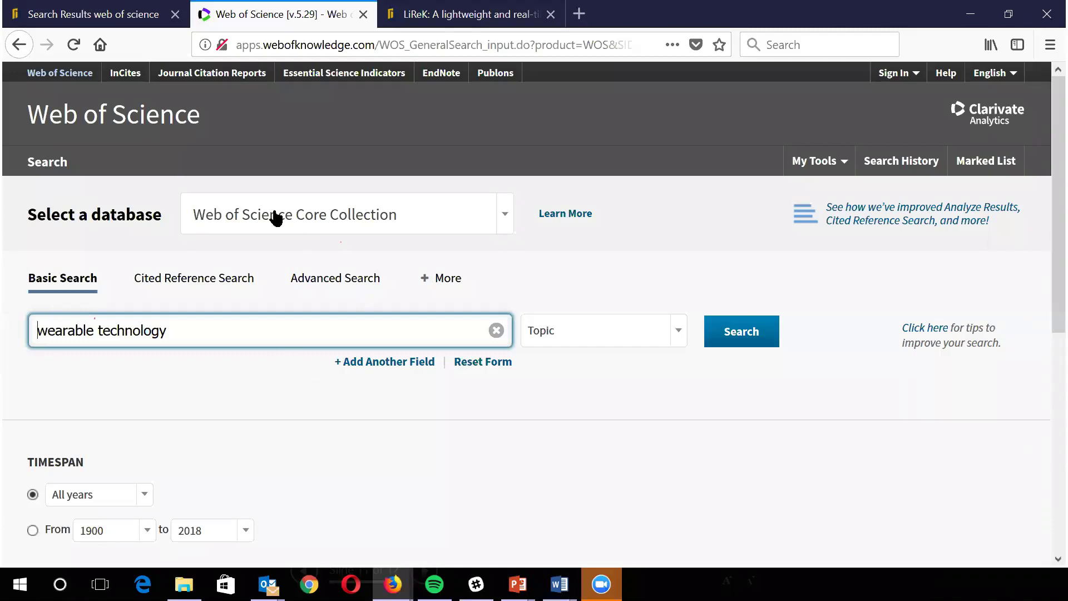
Return to the UC Davis Library search page and switch its search to Databases
click(89, 16)
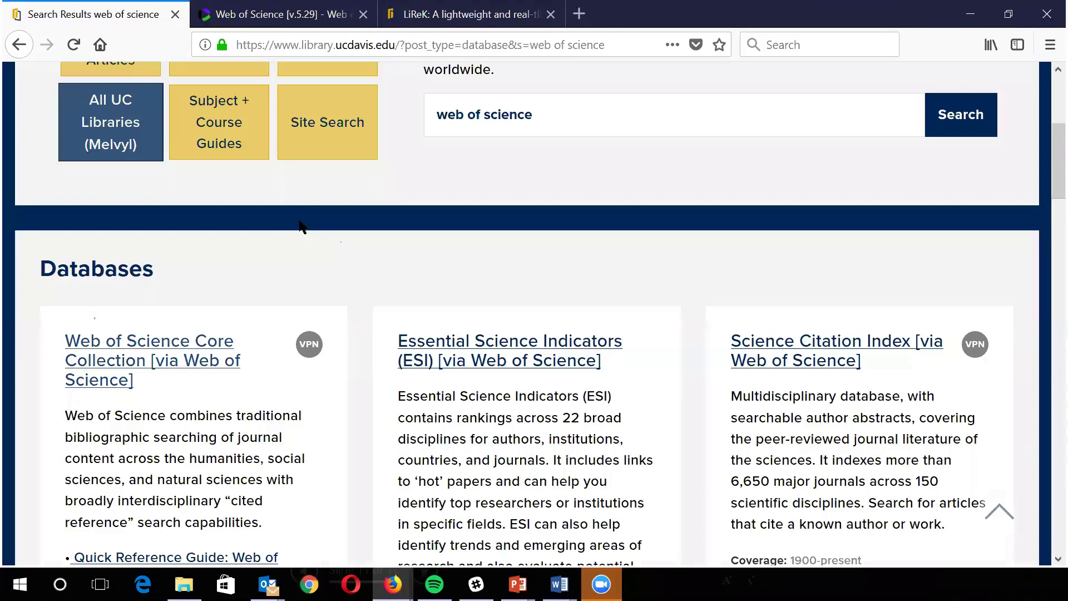
scroll(345, 212, up, 5)
click(341, 317)
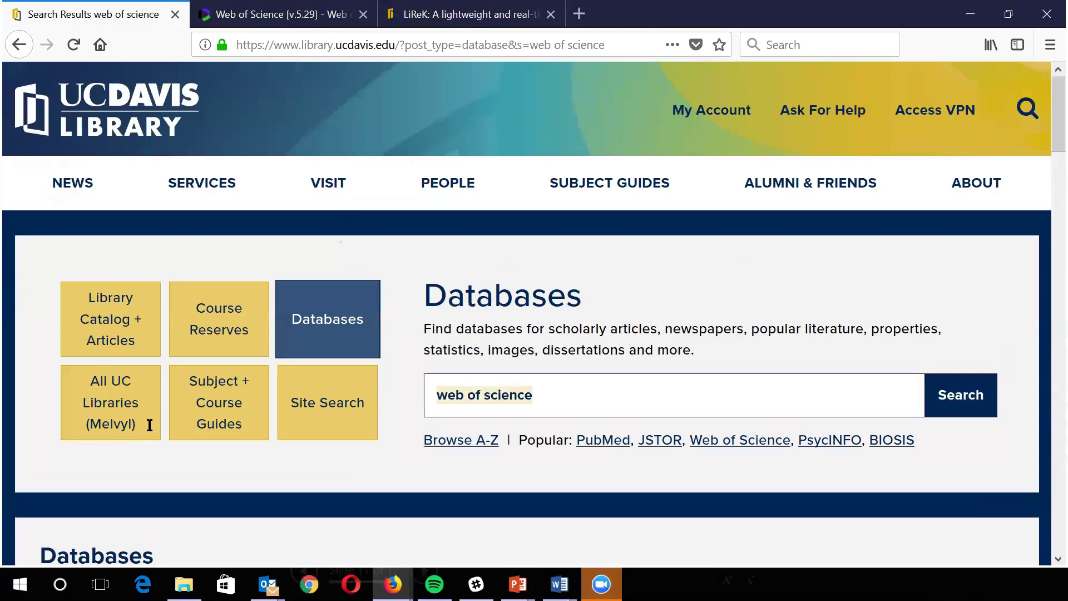
Try searching the library's databases for "pub med"
text(pub)
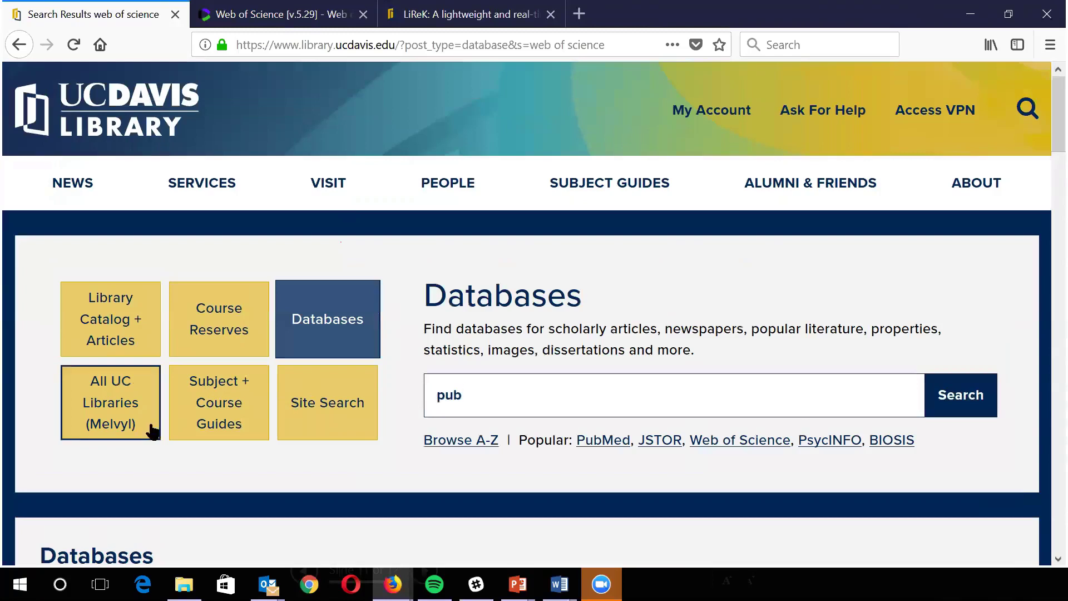
text( med)
key(Return)
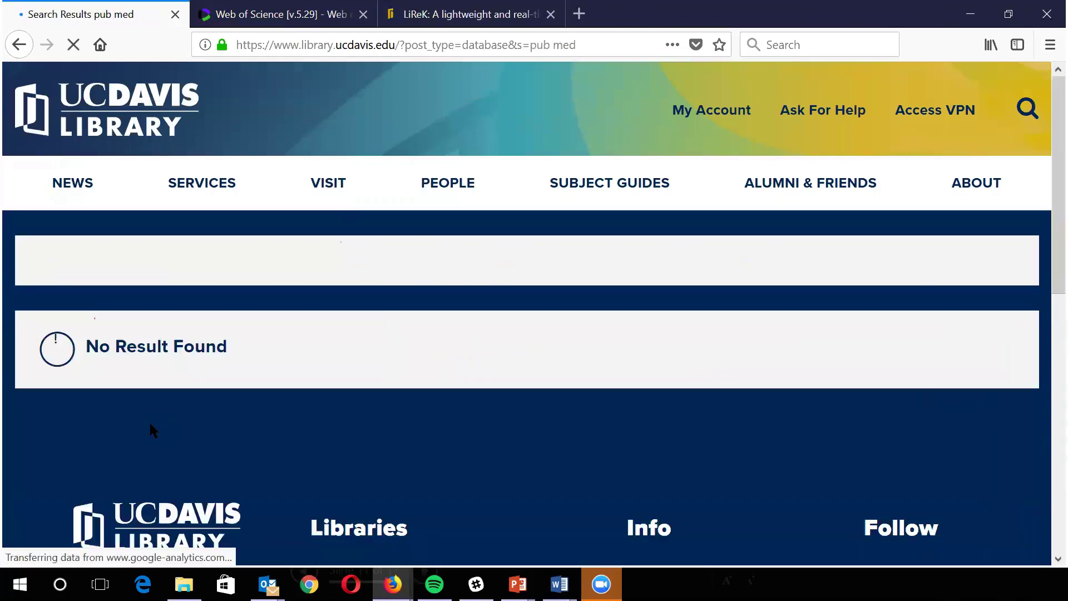
scroll(281, 395, down, 5)
scroll(245, 313, up, 5)
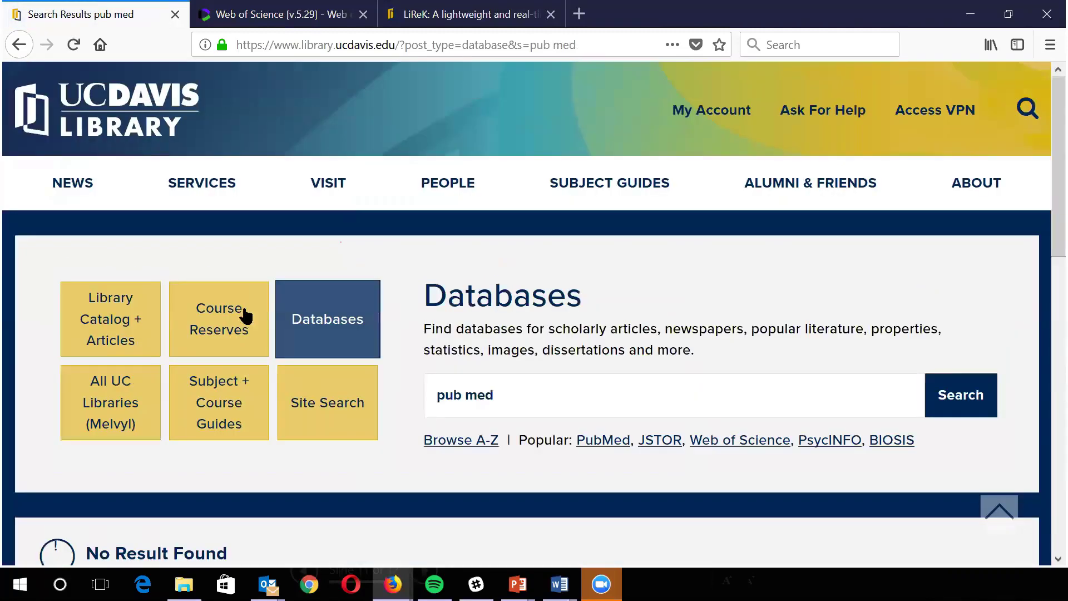
click(965, 402)
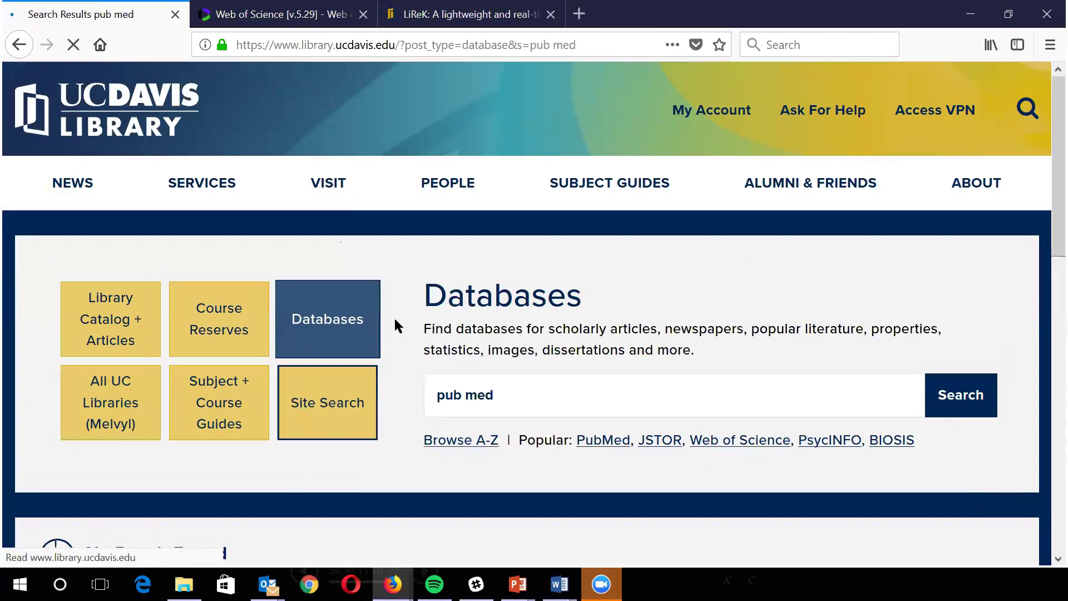
scroll(400, 312, down, 3)
scroll(399, 309, up, 6)
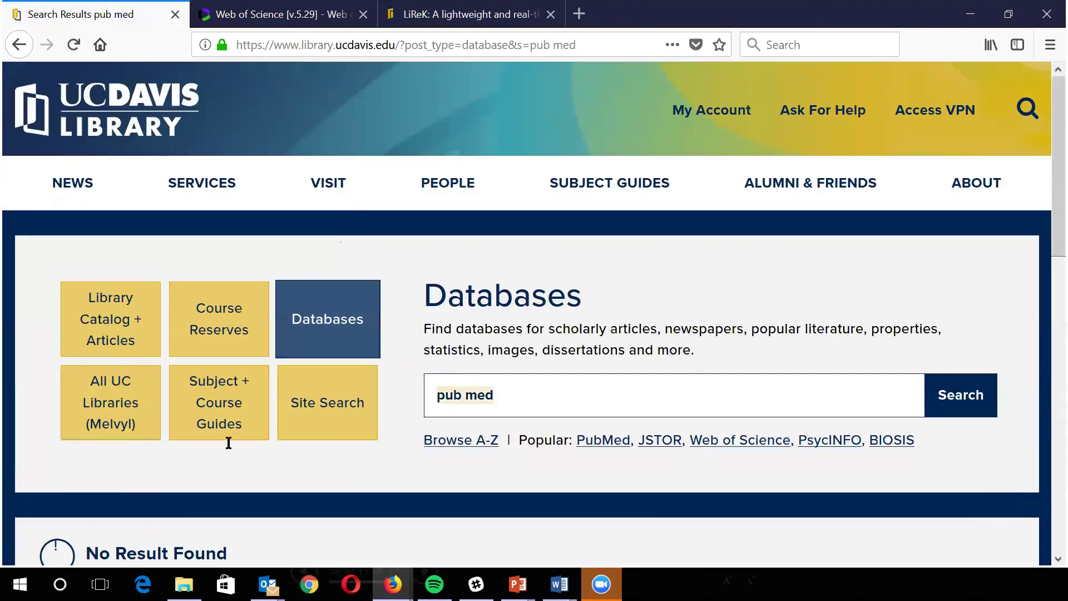
Search the library's databases for "PubMed" and open the PubMed [NCBI] database
text(PubMed)
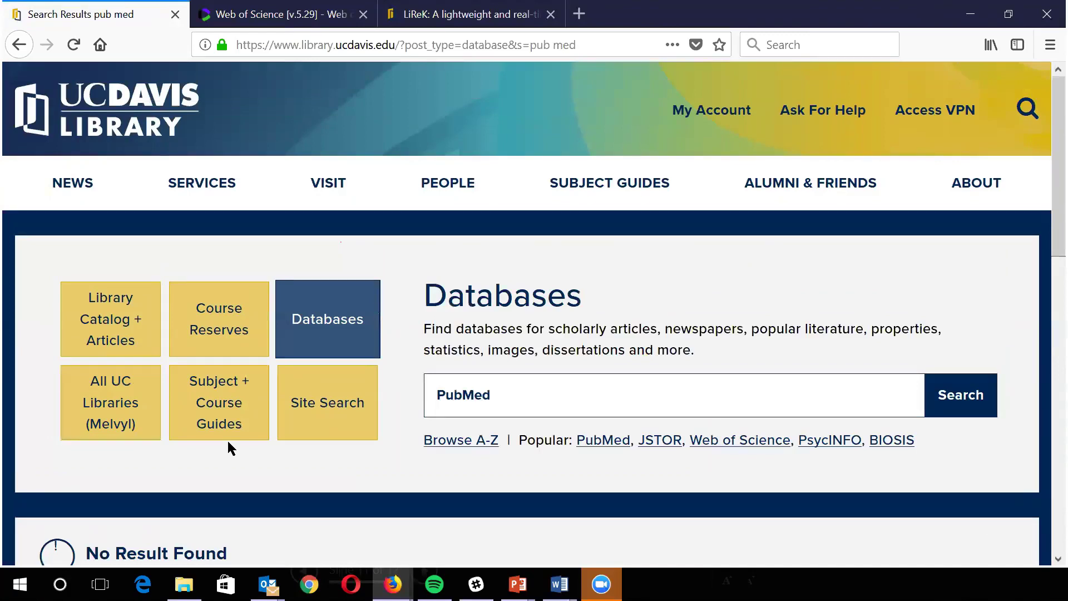
key(Return)
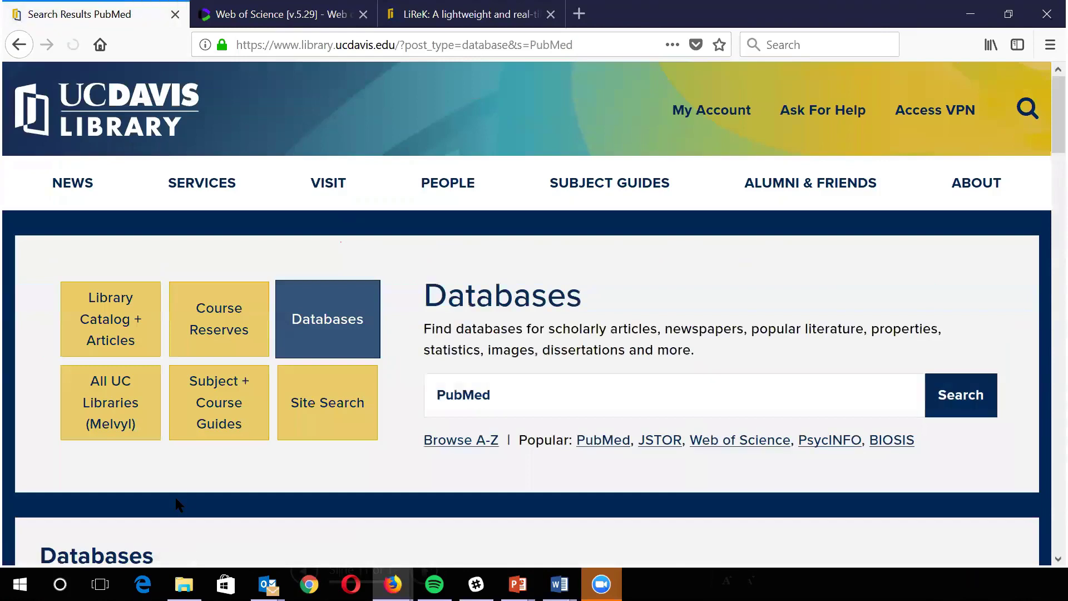
scroll(176, 498, down, 3)
scroll(124, 350, down, 2)
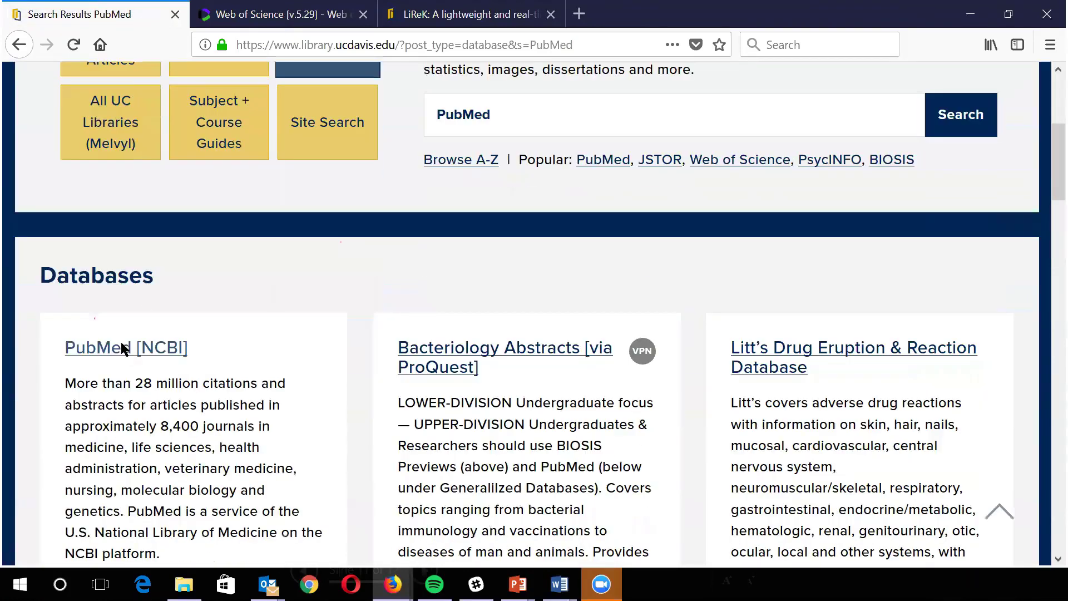
click(123, 347)
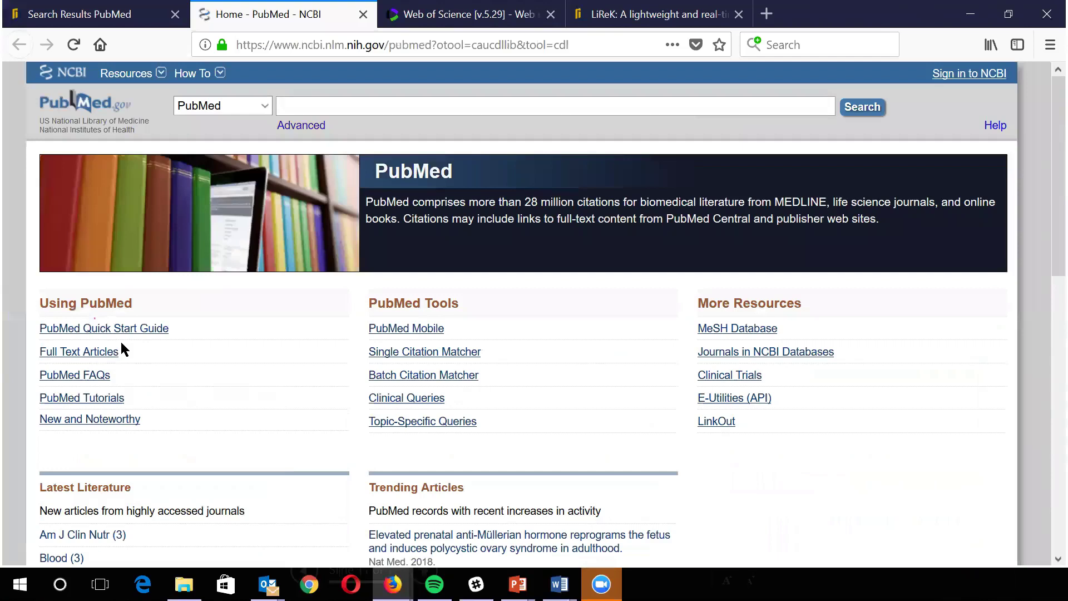
Search PubMed for "heart attack"
text(heart )
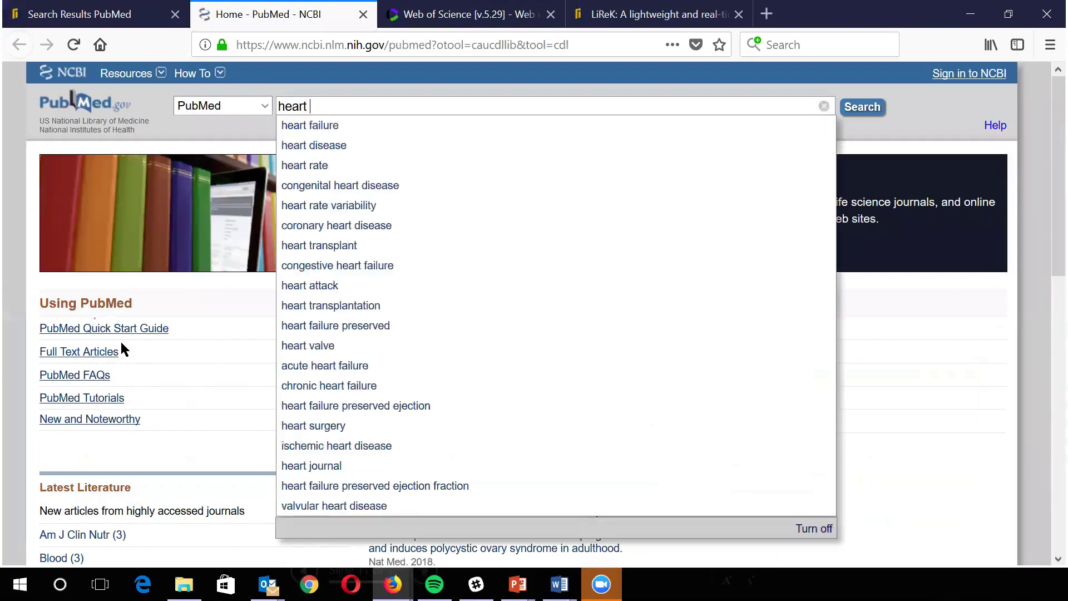
text(attack)
key(Return)
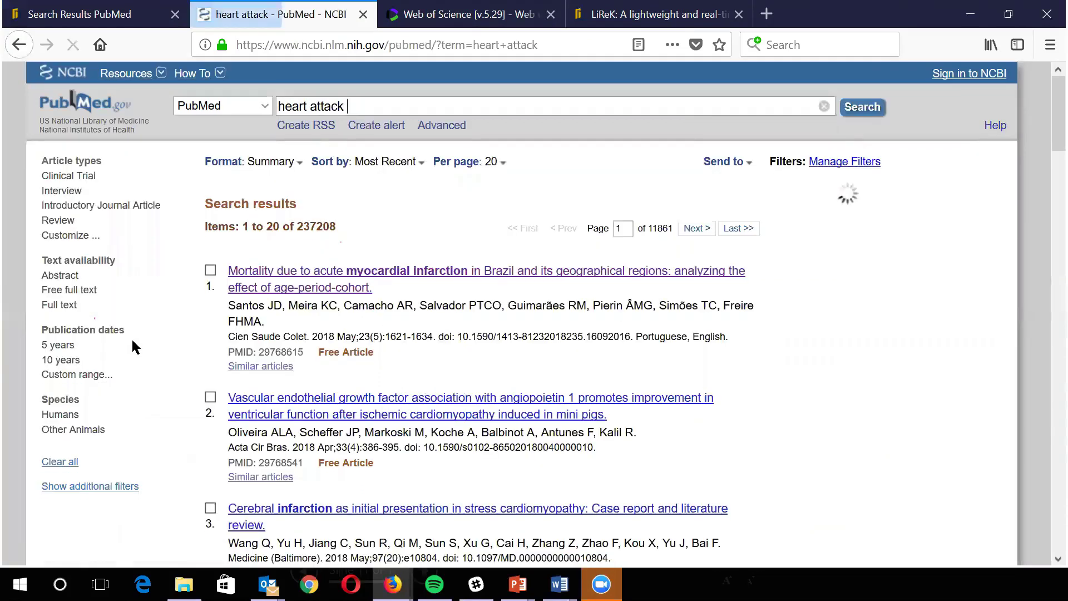
Look over the heart attack results and rerun the search with the expanded "myocardial infarction"[MeSH Terms] query from Search details
drag(315, 235, 342, 230)
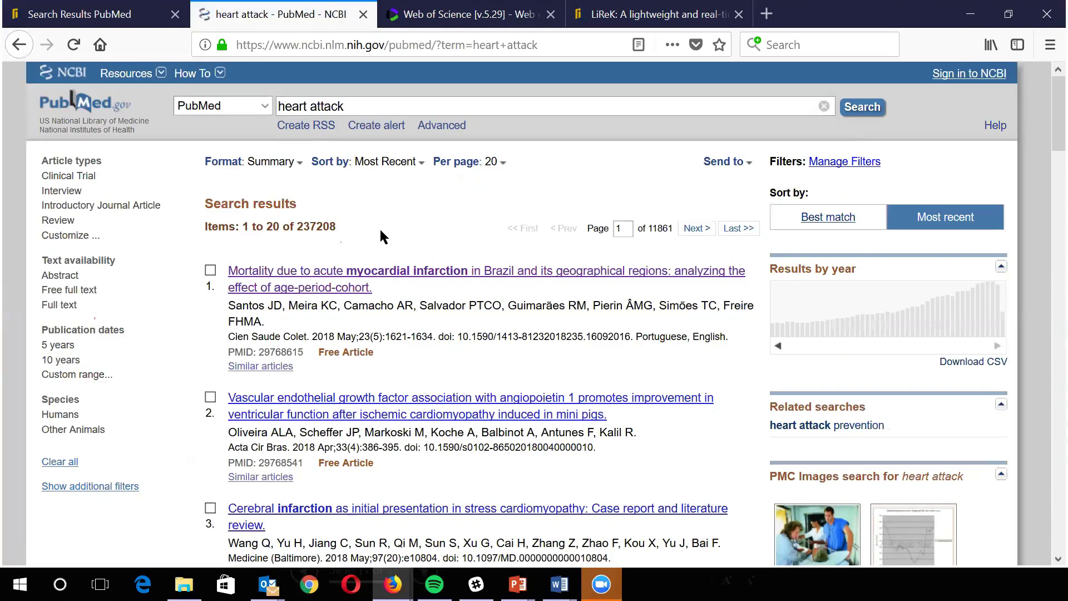
scroll(381, 231, down, 3)
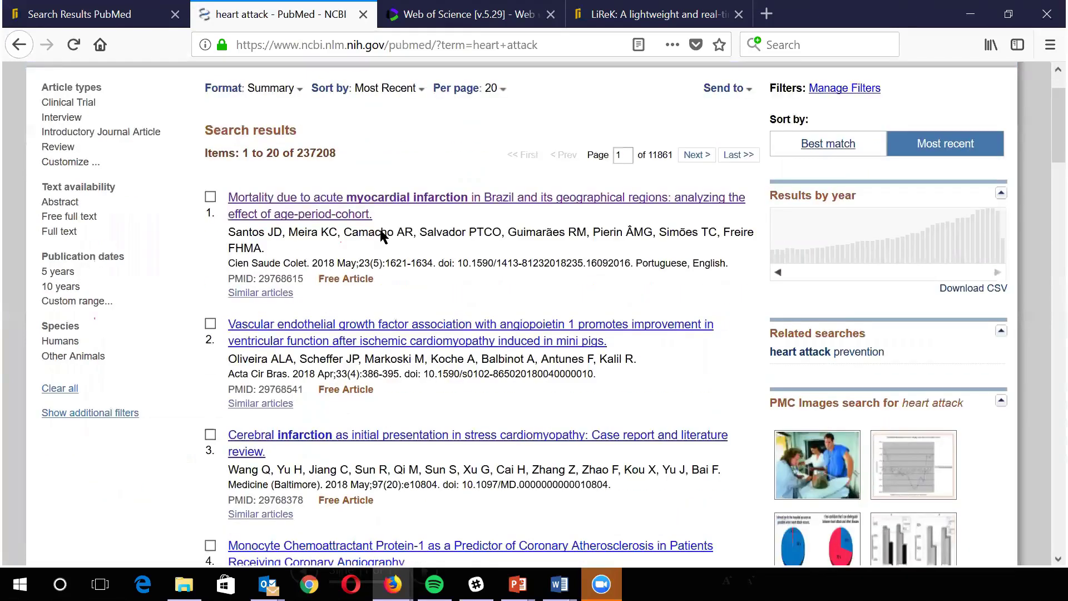
scroll(381, 234, down, 5)
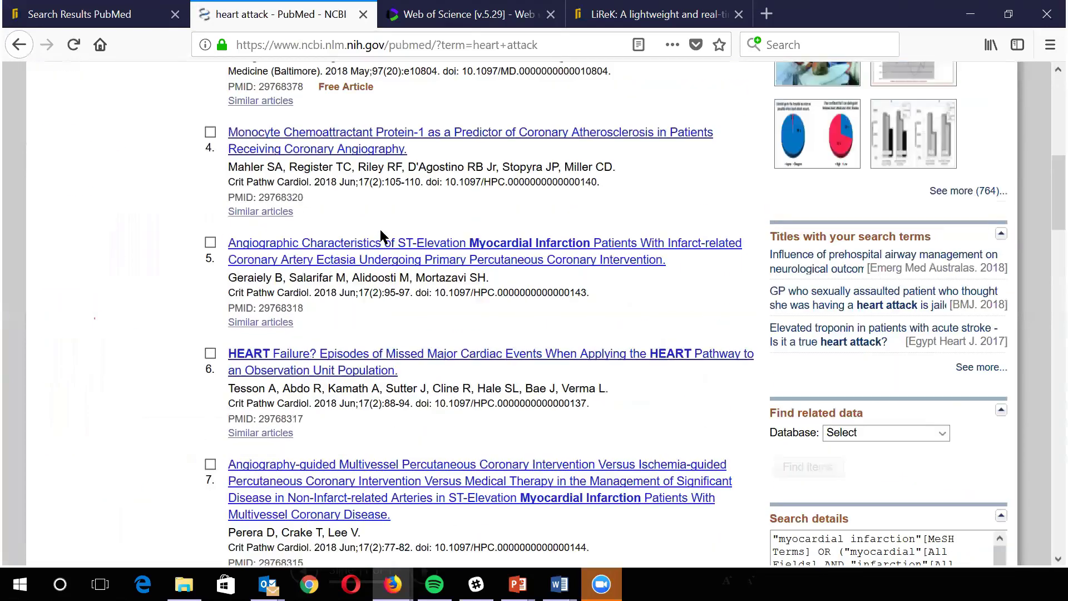
scroll(671, 325, down, 3)
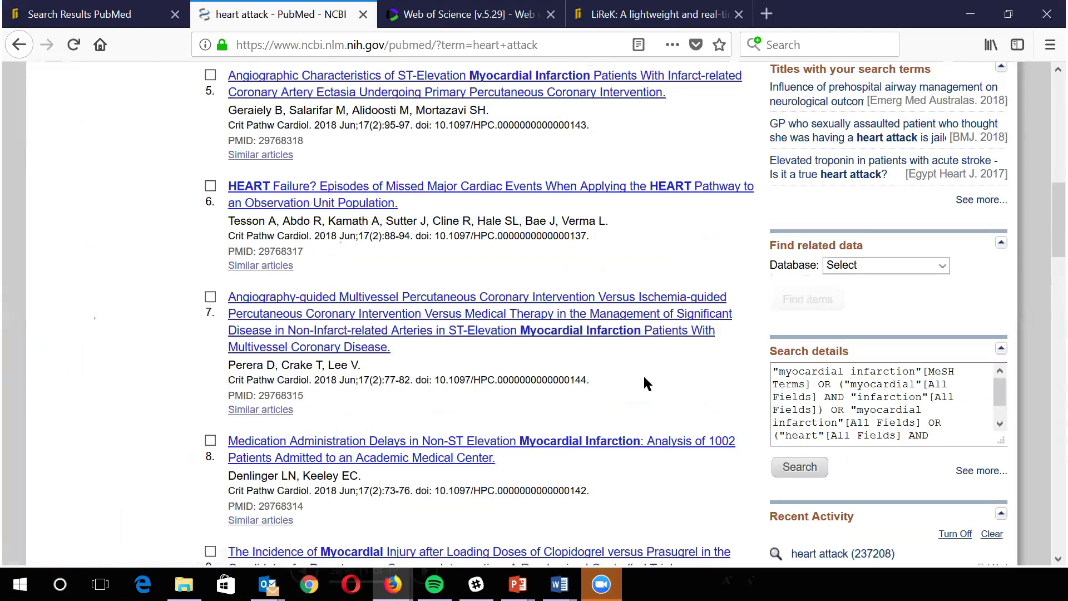
scroll(645, 383, down, 1)
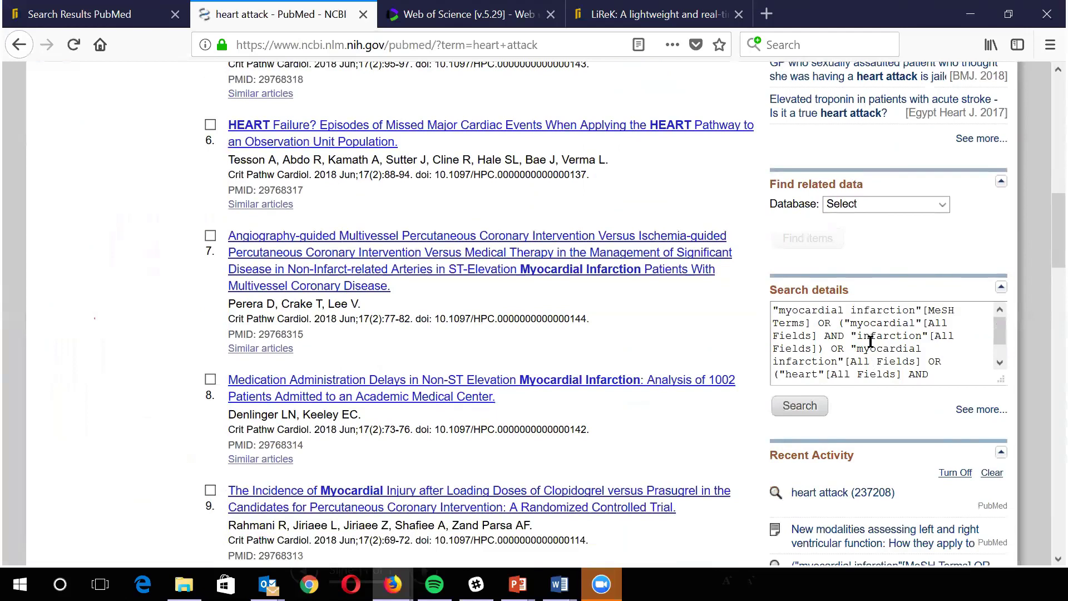
scroll(797, 330, down, 1)
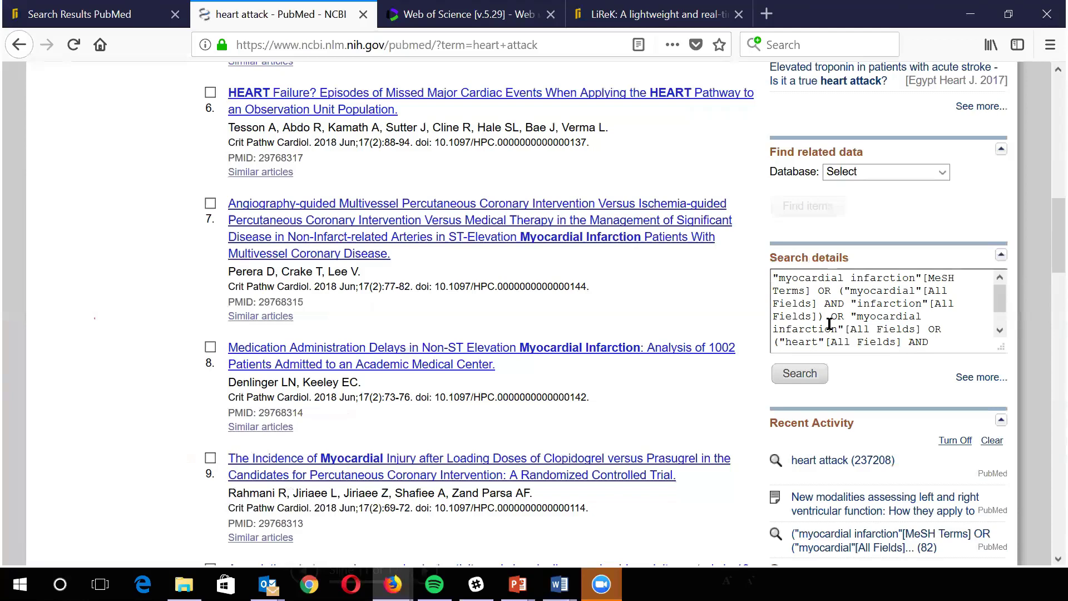
click(810, 378)
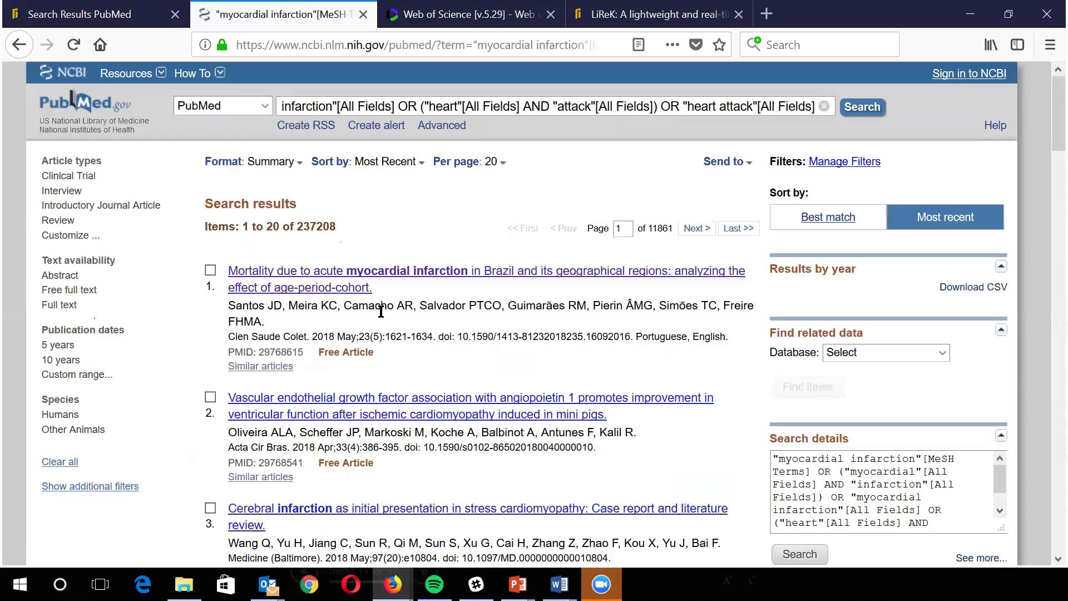
scroll(411, 283, down, 2)
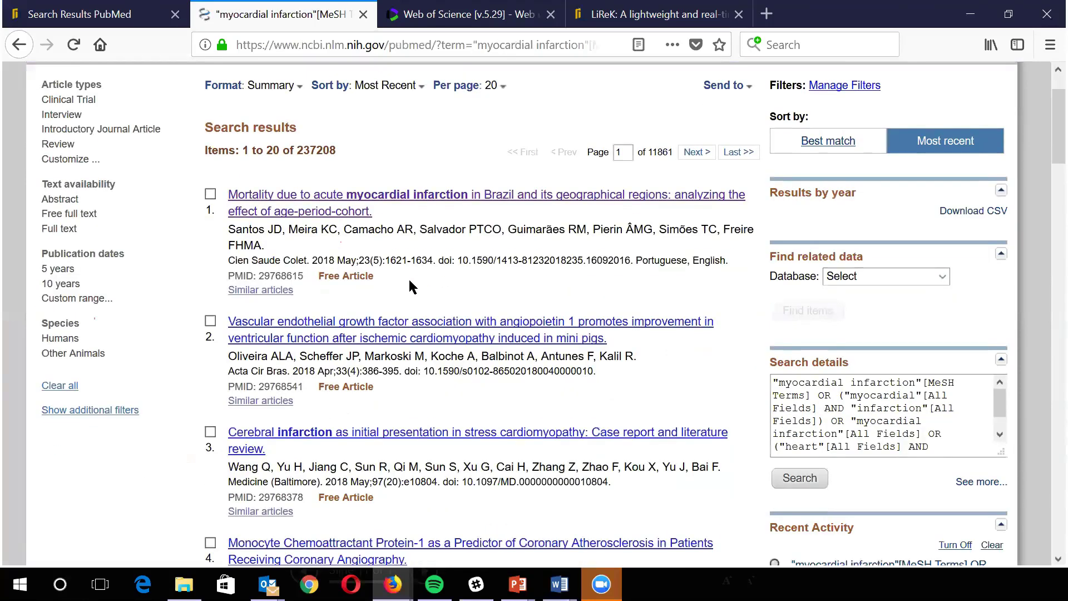
scroll(318, 232, up, 2)
triple_click(336, 227)
click(336, 225)
triple_click(335, 225)
click(179, 291)
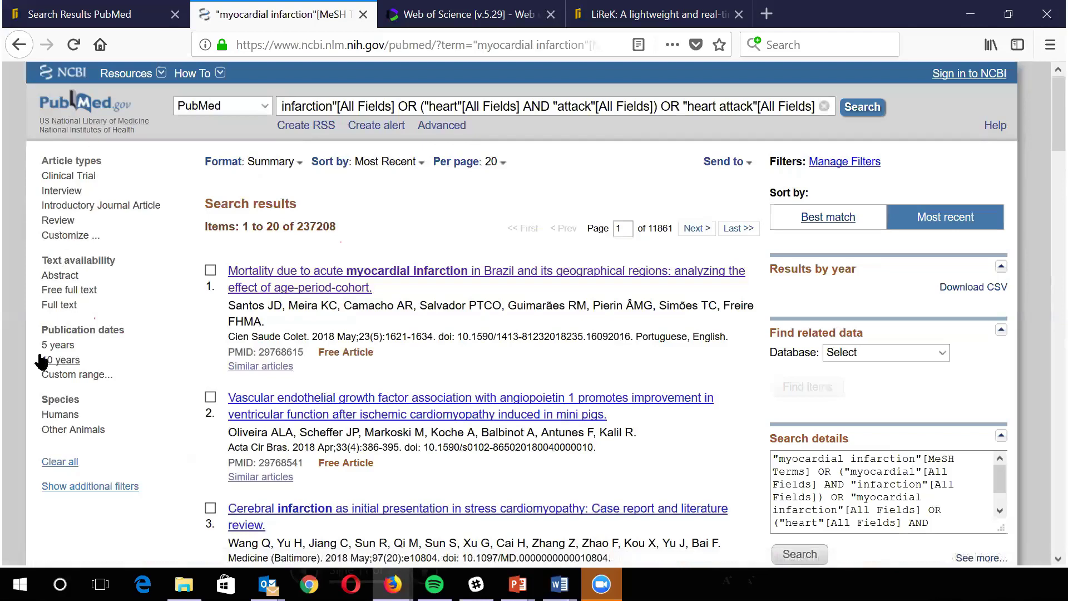
Add Case Reports to the listed article types and filter the myocardial infarction results by it
click(67, 240)
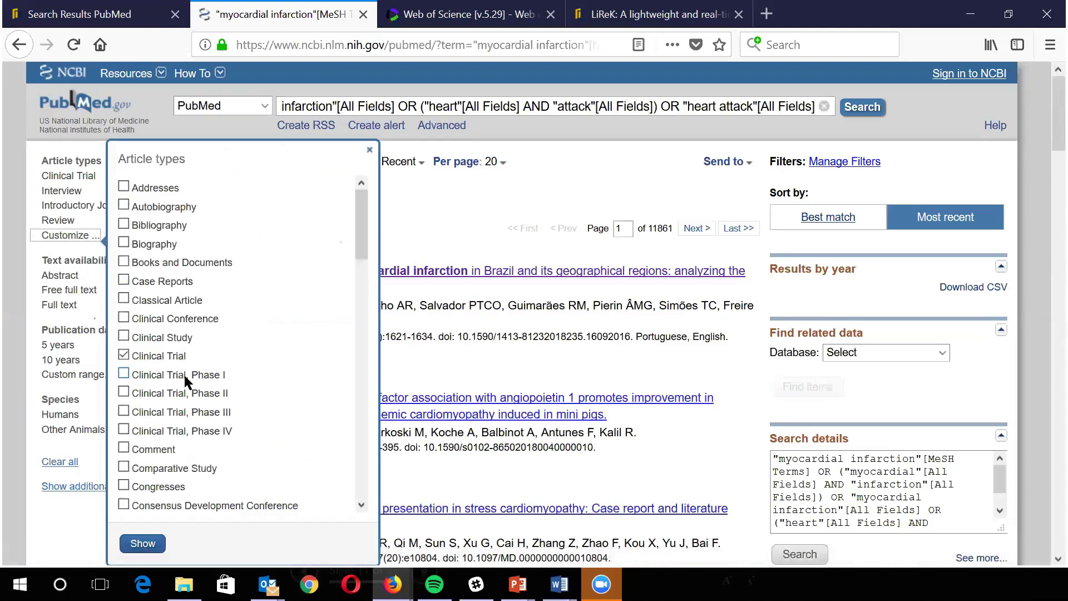
click(124, 278)
click(142, 543)
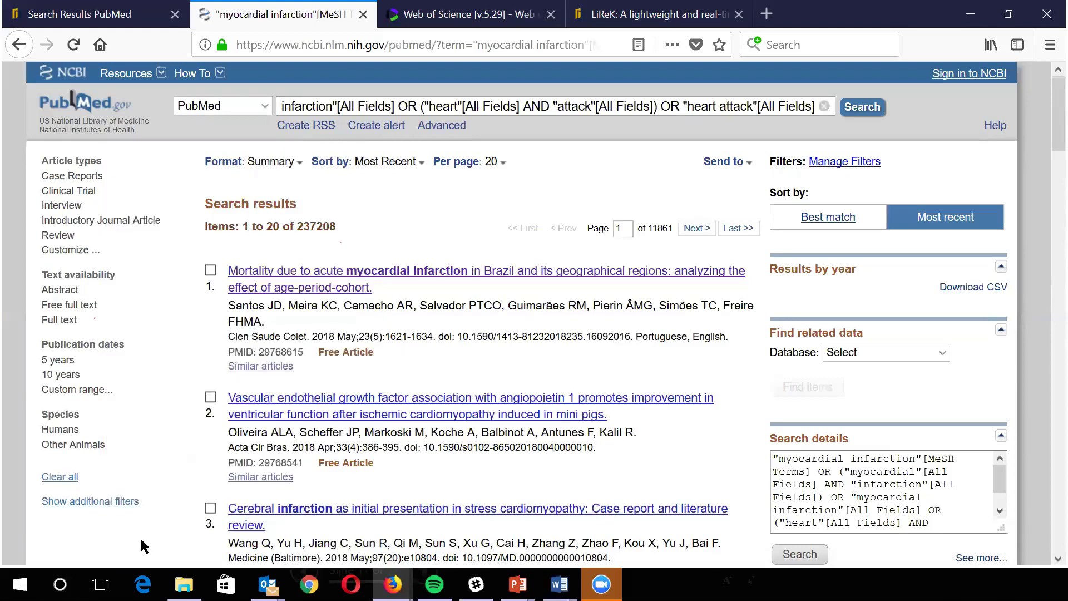
click(88, 178)
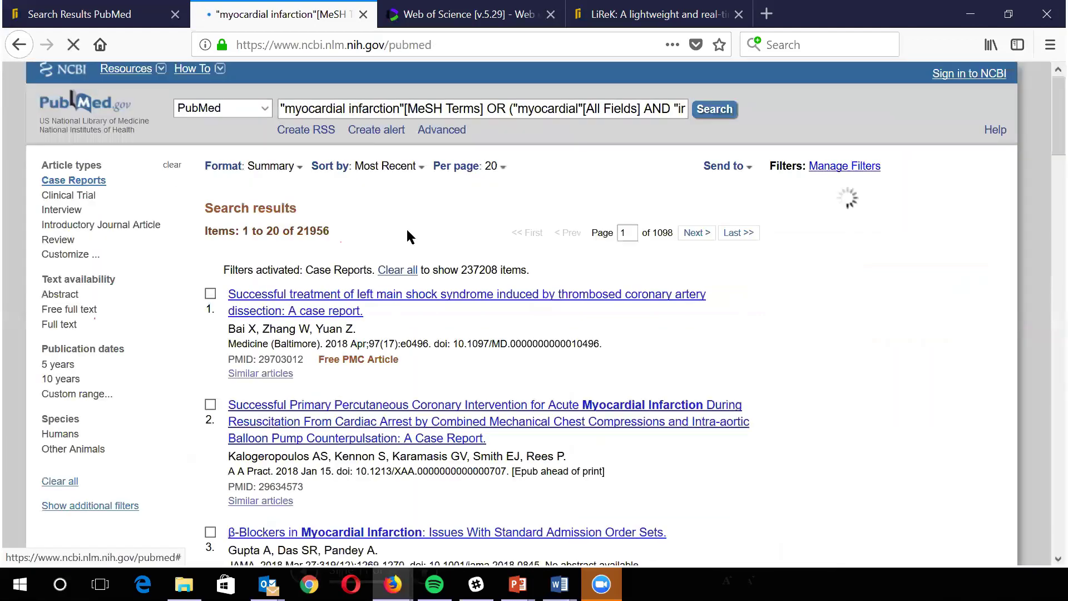
Look over the case reports, add Systematic Reviews to the listed article types and apply it as an additional filter
scroll(354, 329, down, 3)
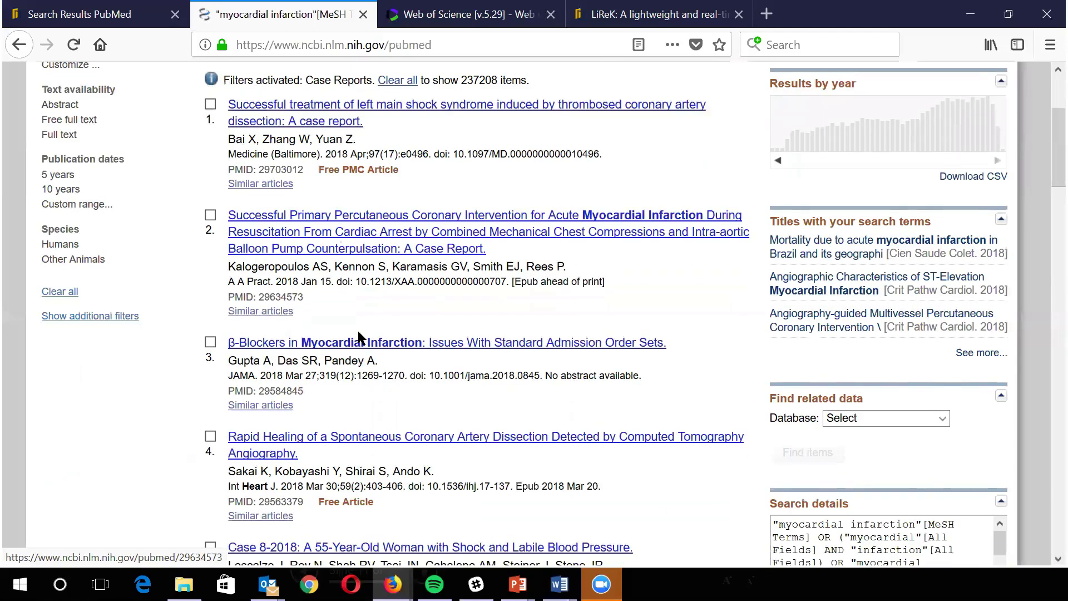
scroll(358, 331, down, 6)
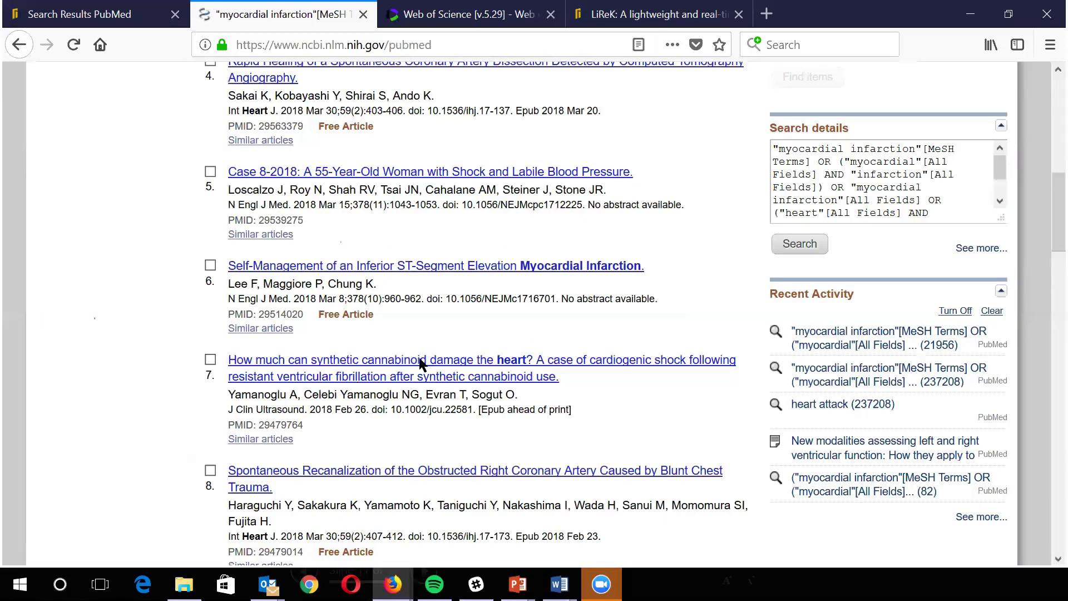
scroll(421, 363, down, 5)
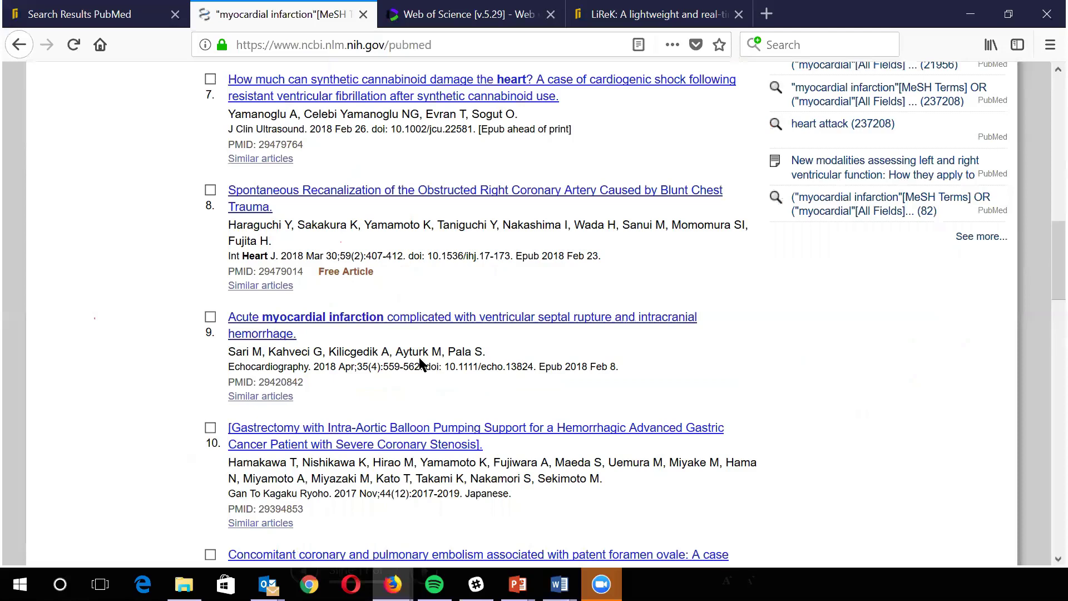
scroll(421, 365, up, 2)
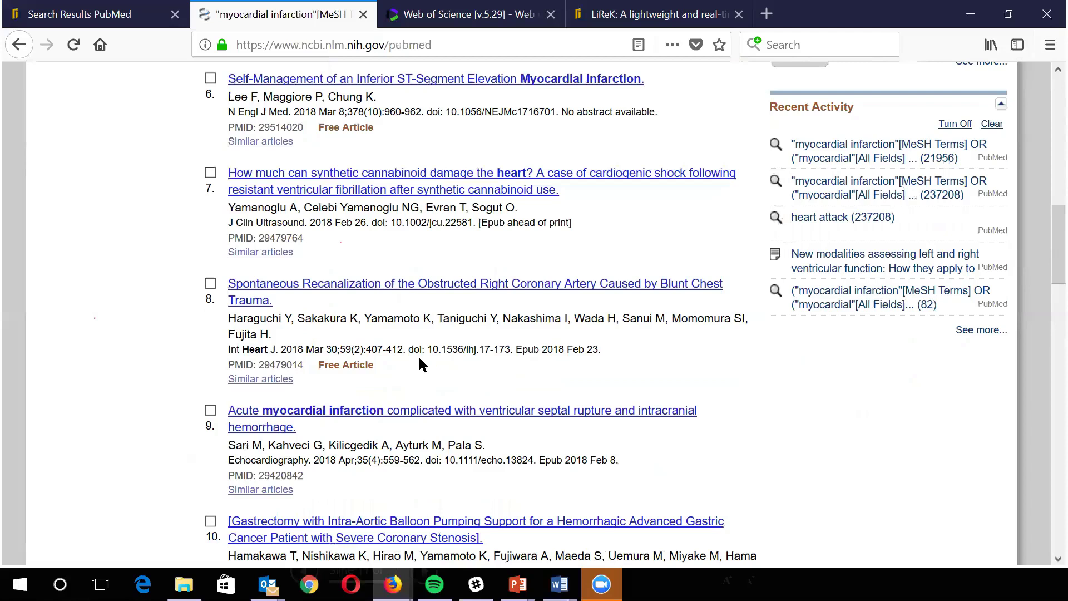
scroll(420, 364, up, 3)
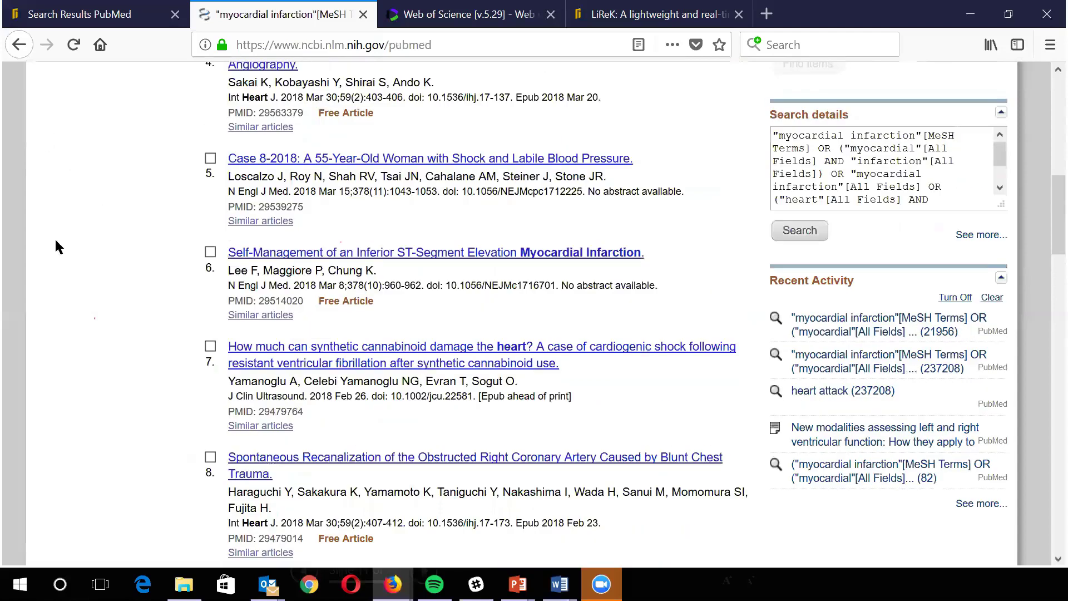
scroll(59, 248, up, 10)
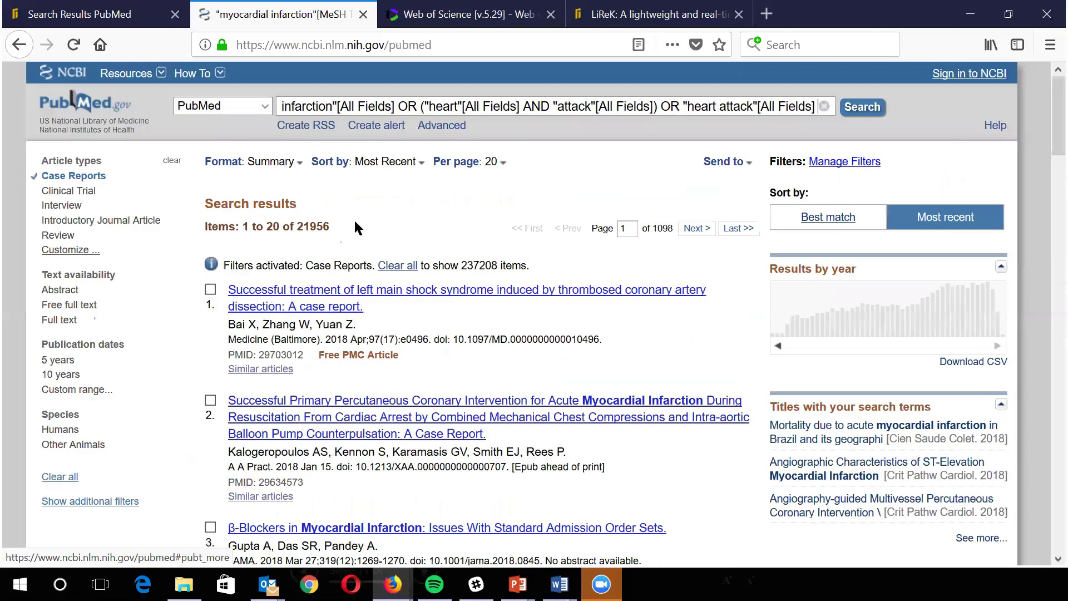
drag(363, 220, 369, 378)
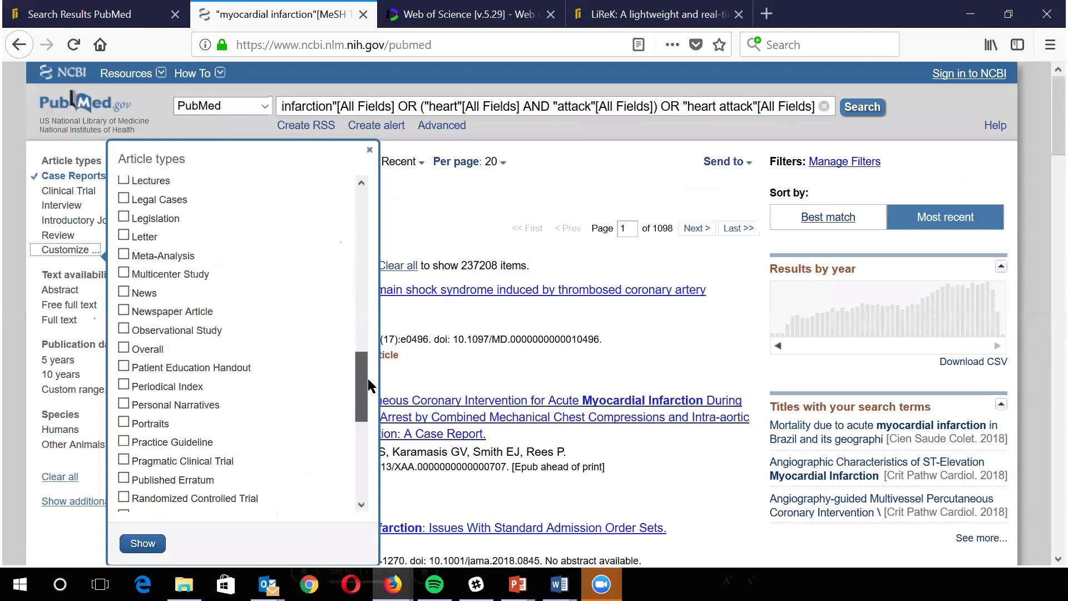
drag(368, 378, 368, 451)
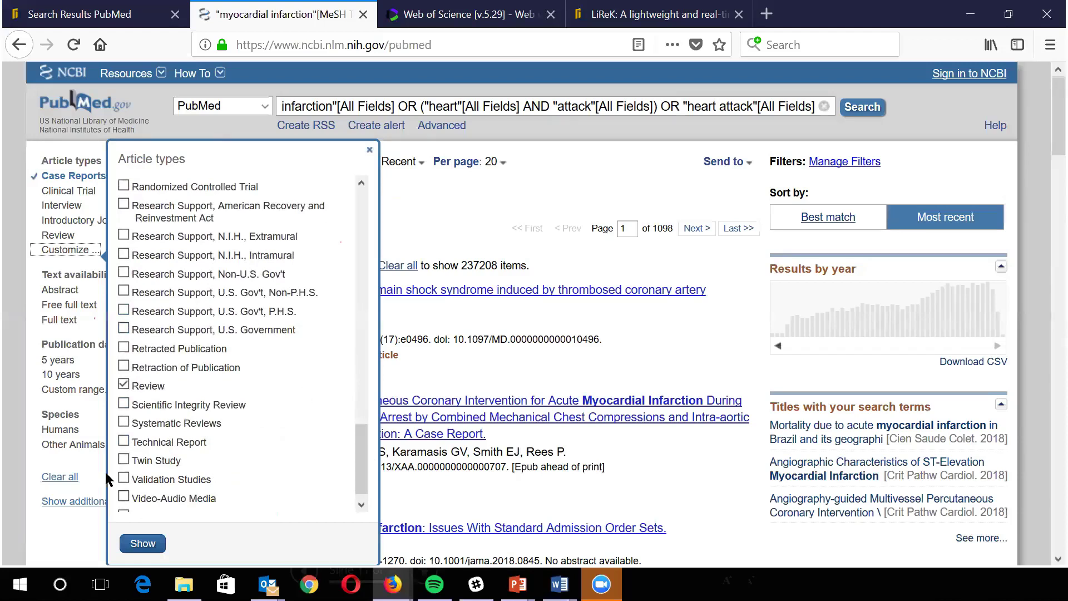
click(125, 422)
click(143, 544)
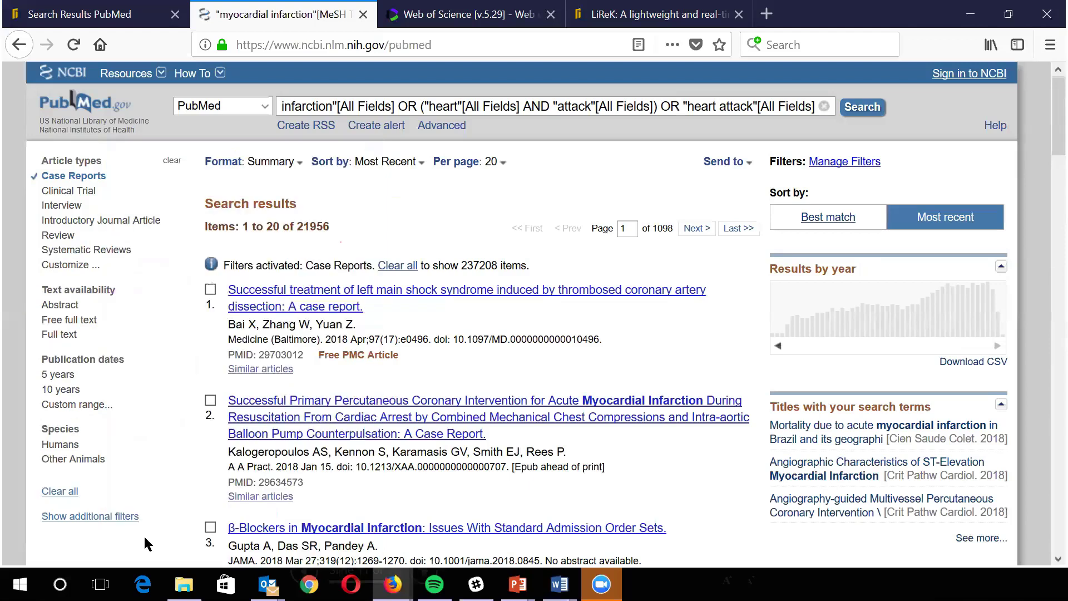
click(84, 249)
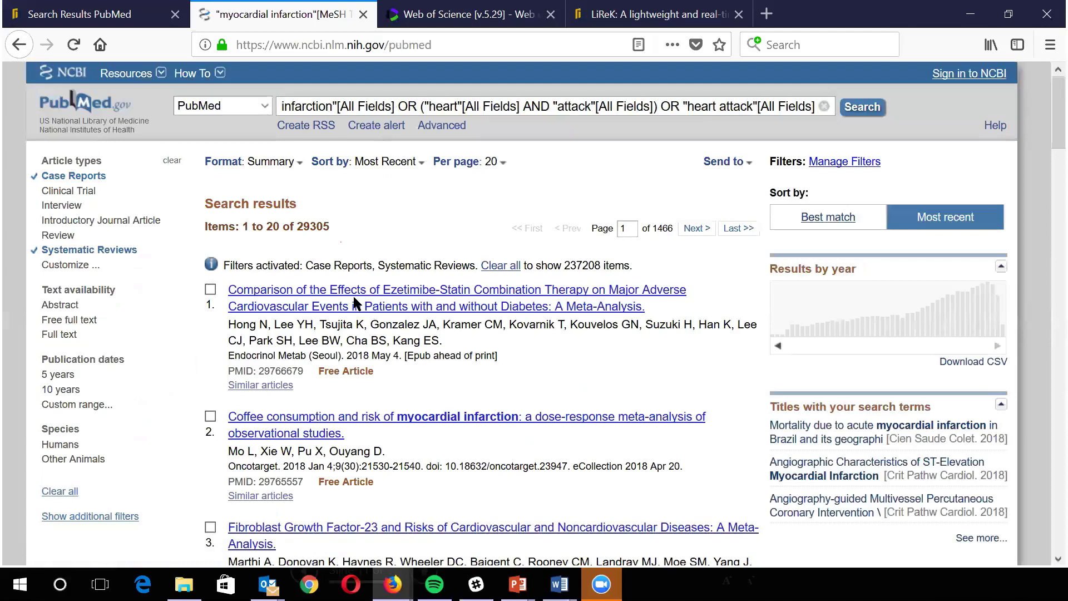
Browse the filtered results and open the similar articles for the intra-aortic balloon pump meta-analyses article
scroll(354, 303, down, 3)
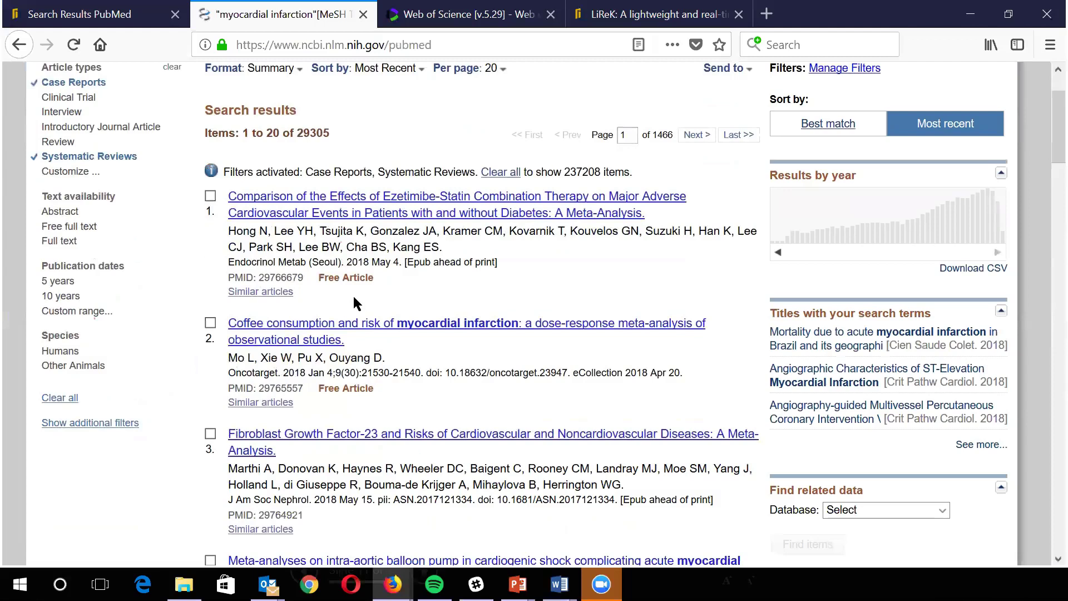
scroll(373, 311, down, 6)
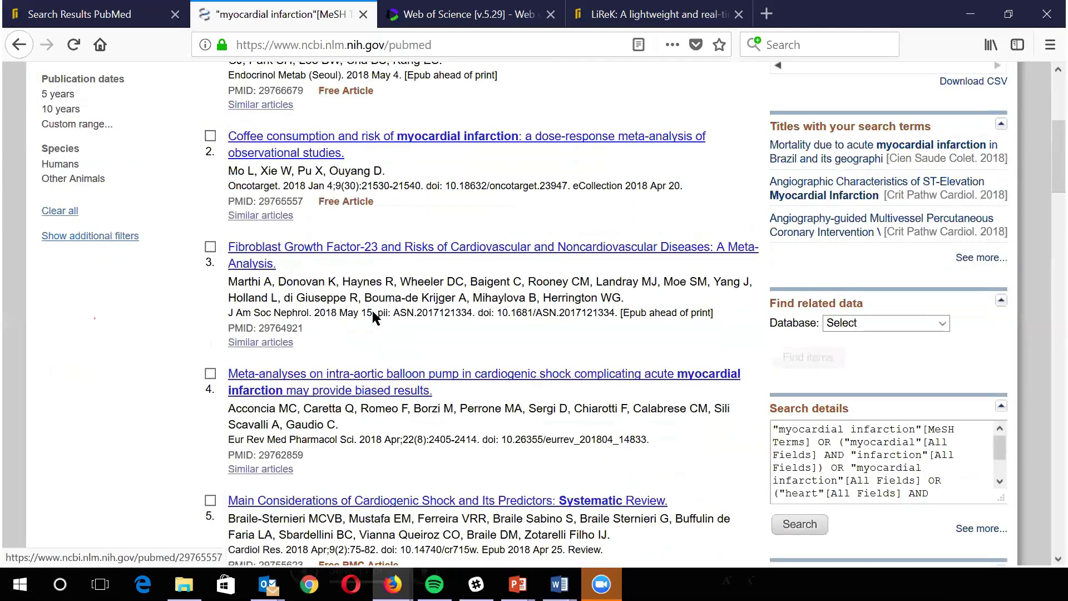
scroll(504, 406, down, 15)
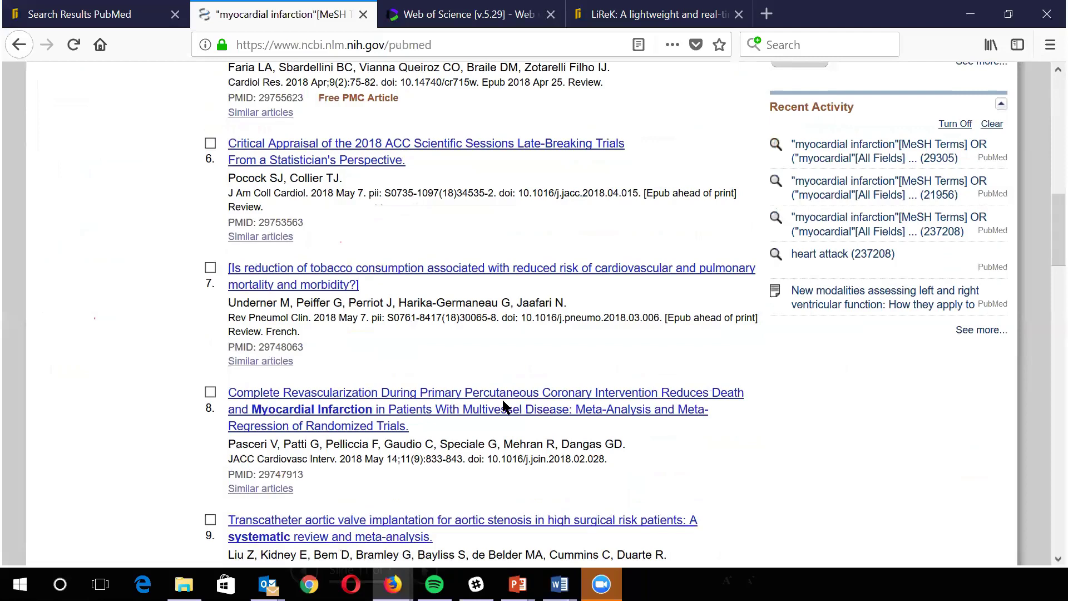
scroll(504, 406, up, 9)
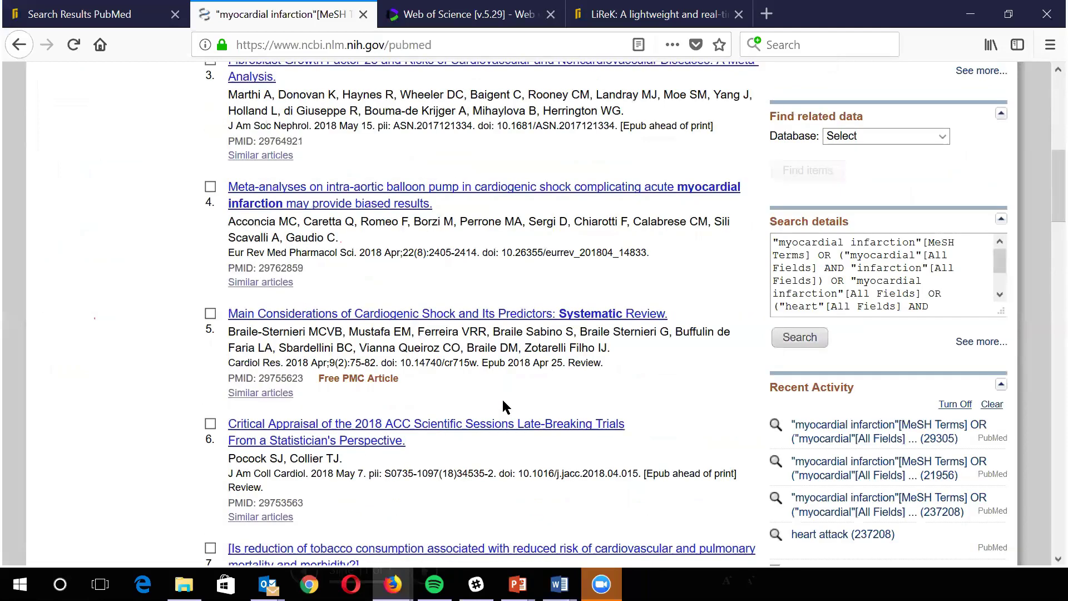
scroll(367, 289, up, 3)
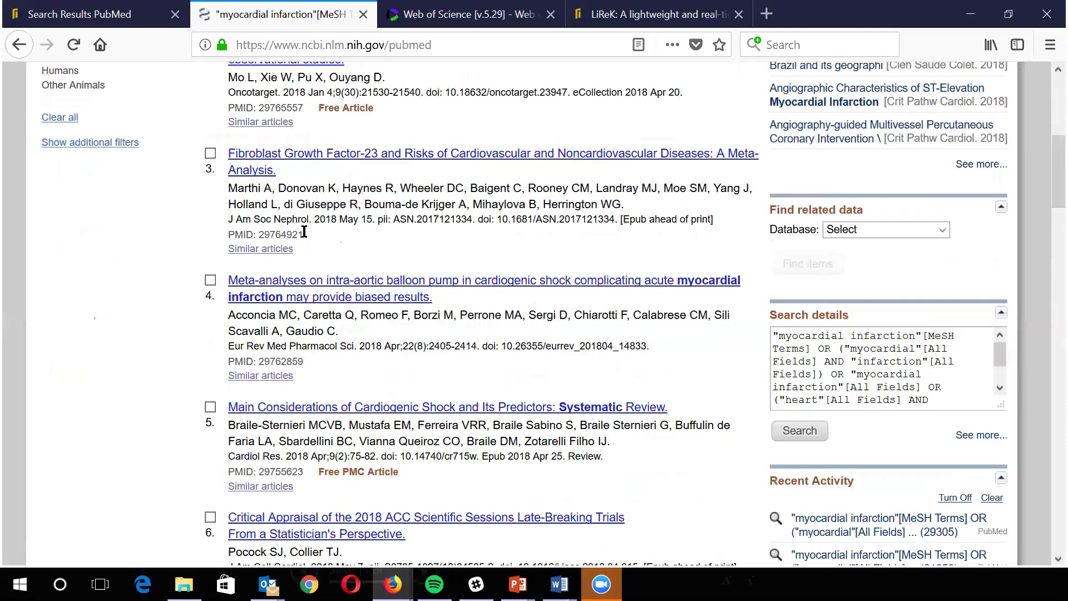
click(258, 377)
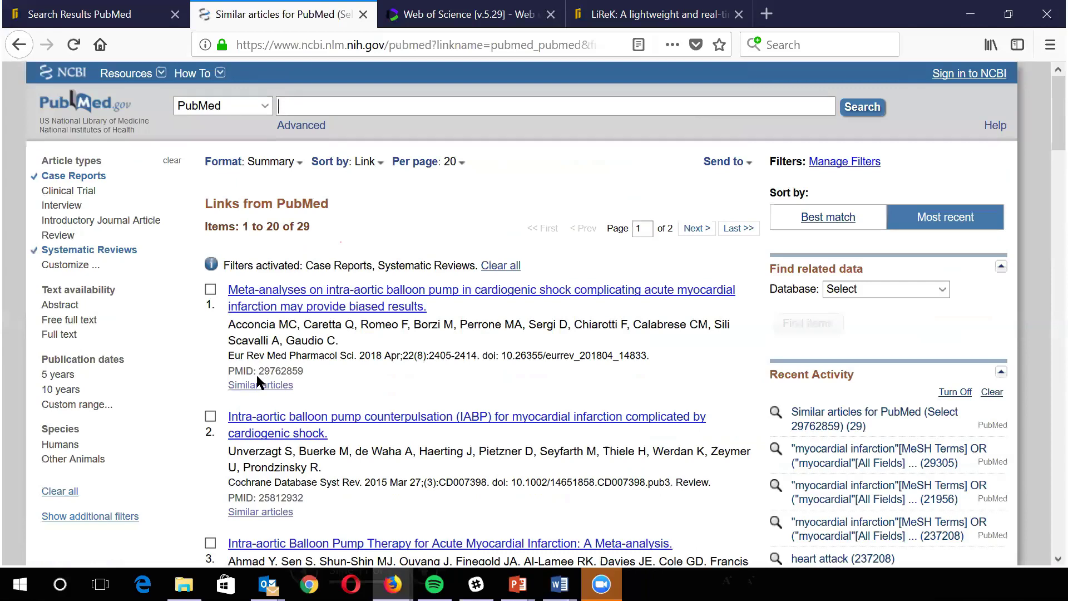
Open the record "Meta-analyses on intra-aortic balloon pump in cardiogenic shock" and look through its abstract
click(386, 290)
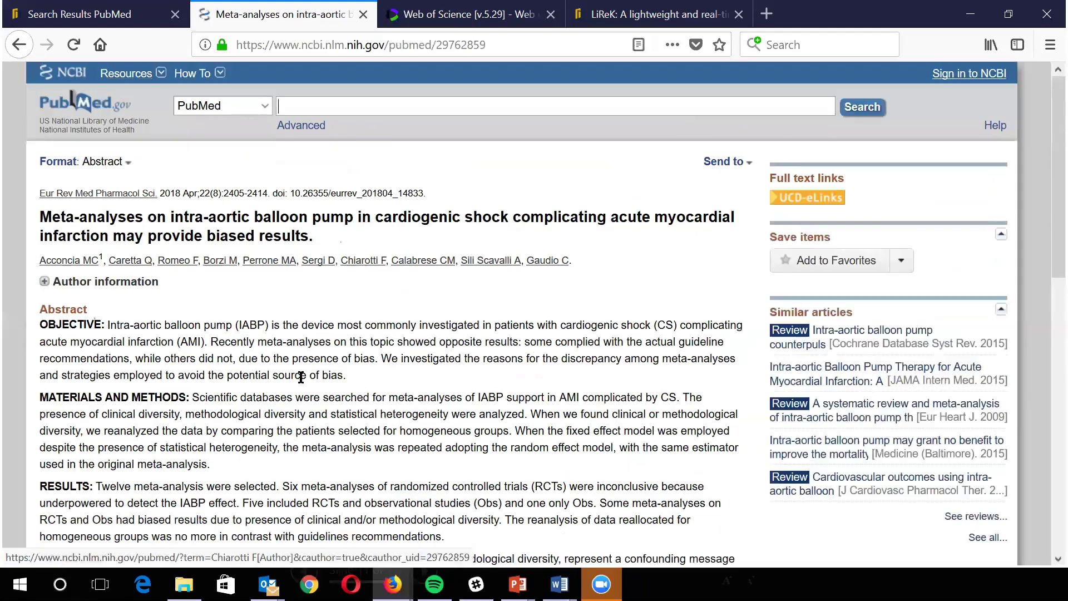
scroll(300, 377, down, 4)
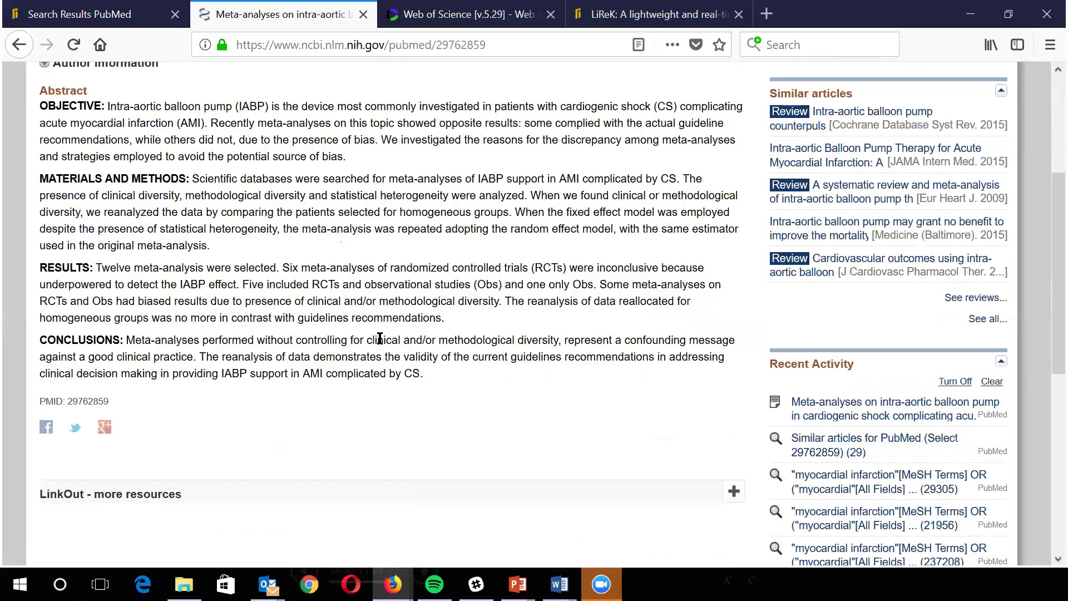
scroll(406, 332, up, 4)
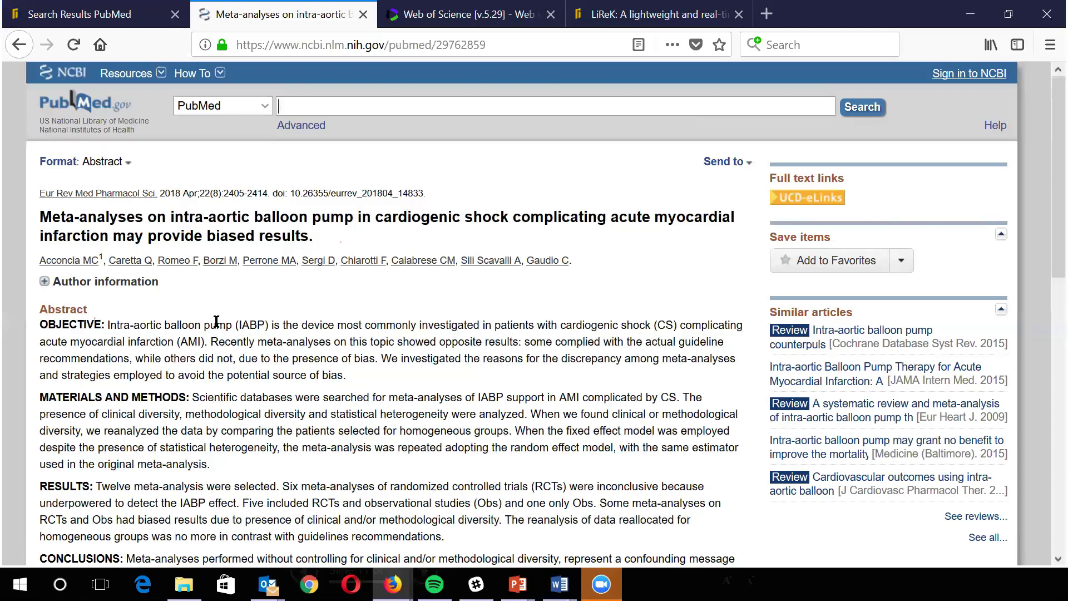
Close the LiReK article, Web of Science and PubMed pages and return to the PowerPoint slide show
click(634, 17)
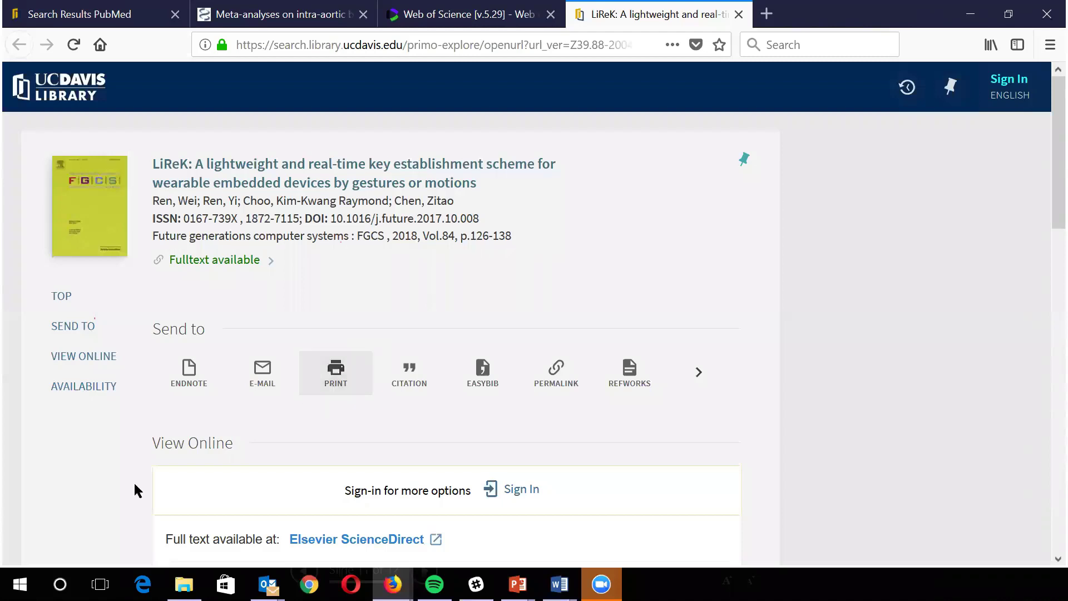
click(739, 15)
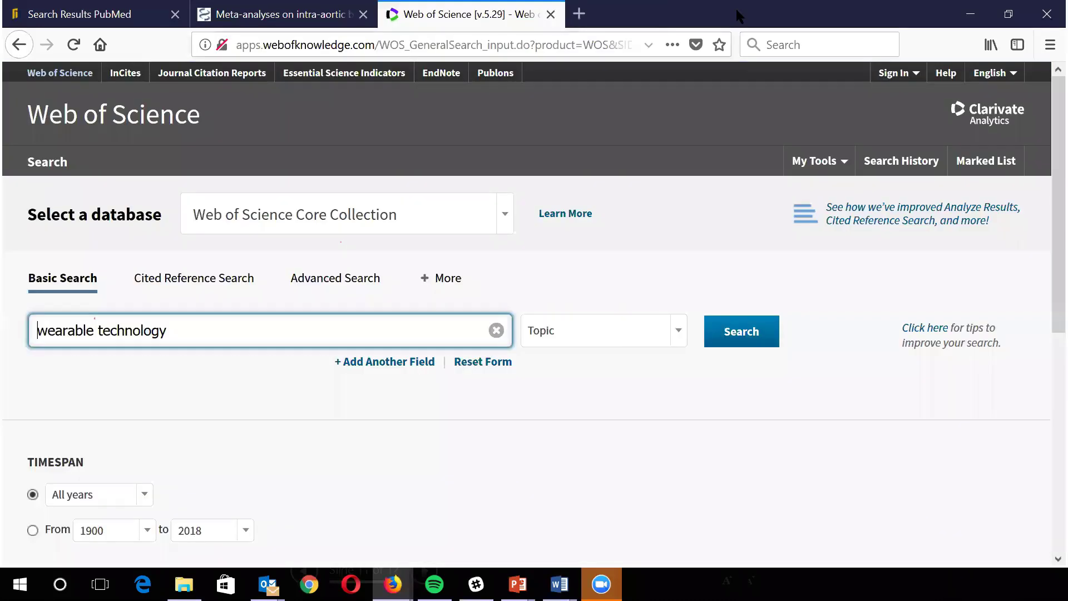
click(550, 15)
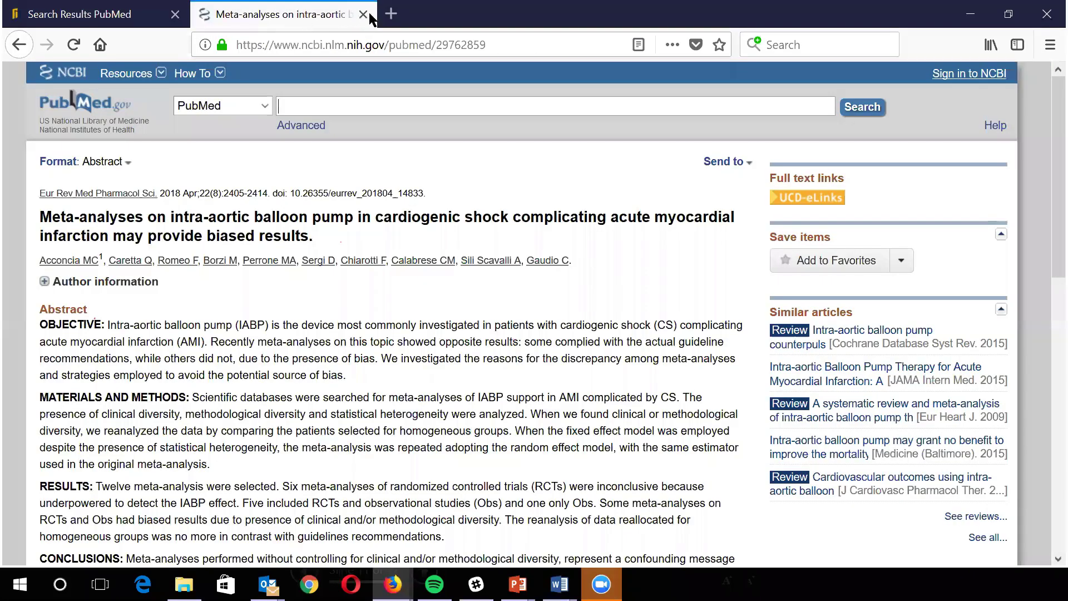
key(ctrl+w)
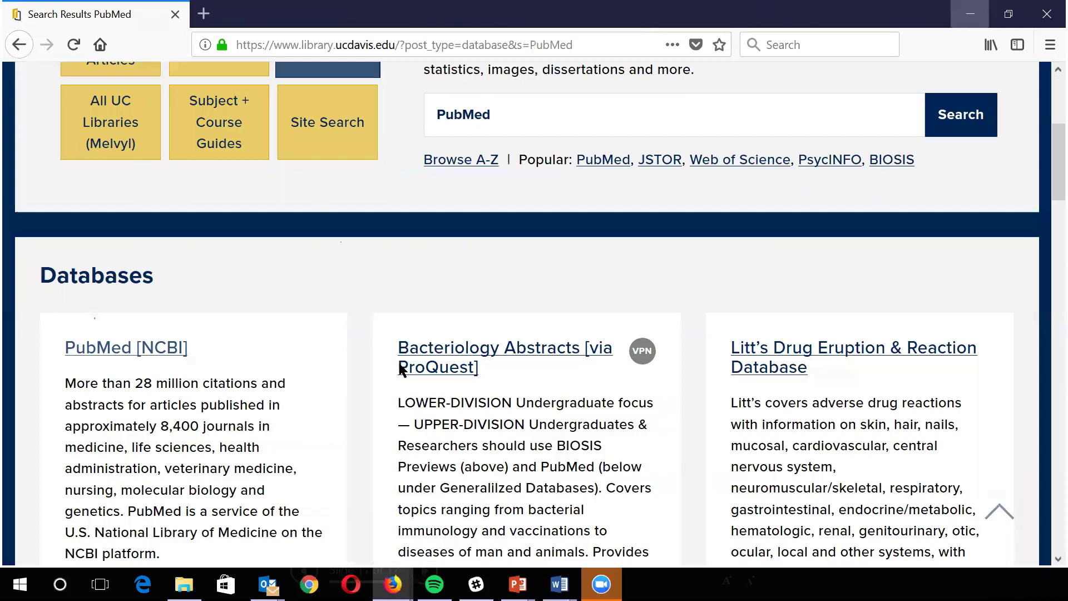
key(ctrl+w)
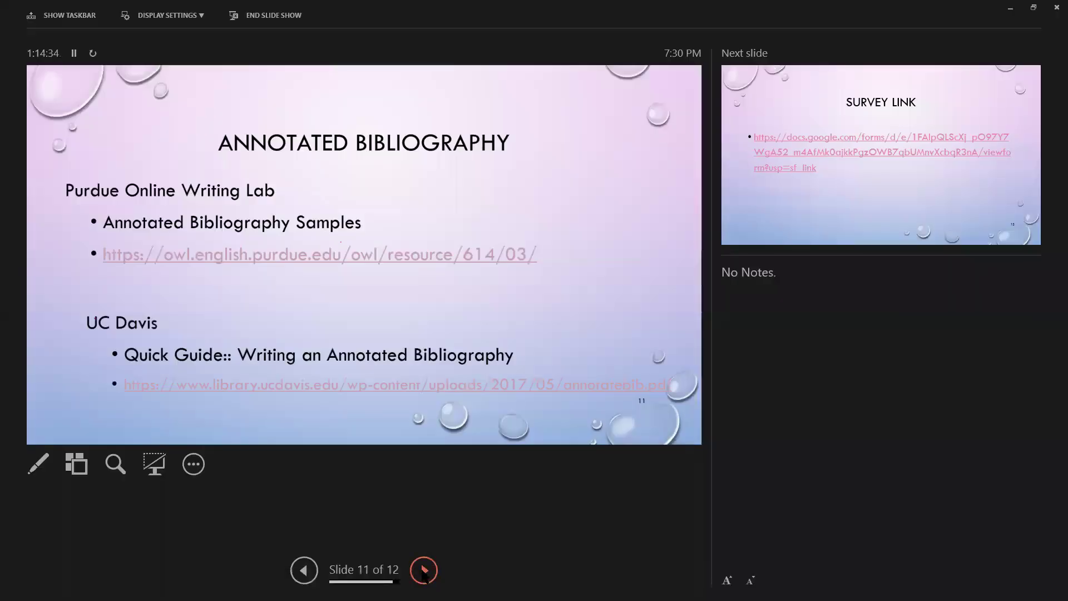
Advance to the Survey Link slide and open the linked online library session evaluation form
click(424, 570)
click(265, 309)
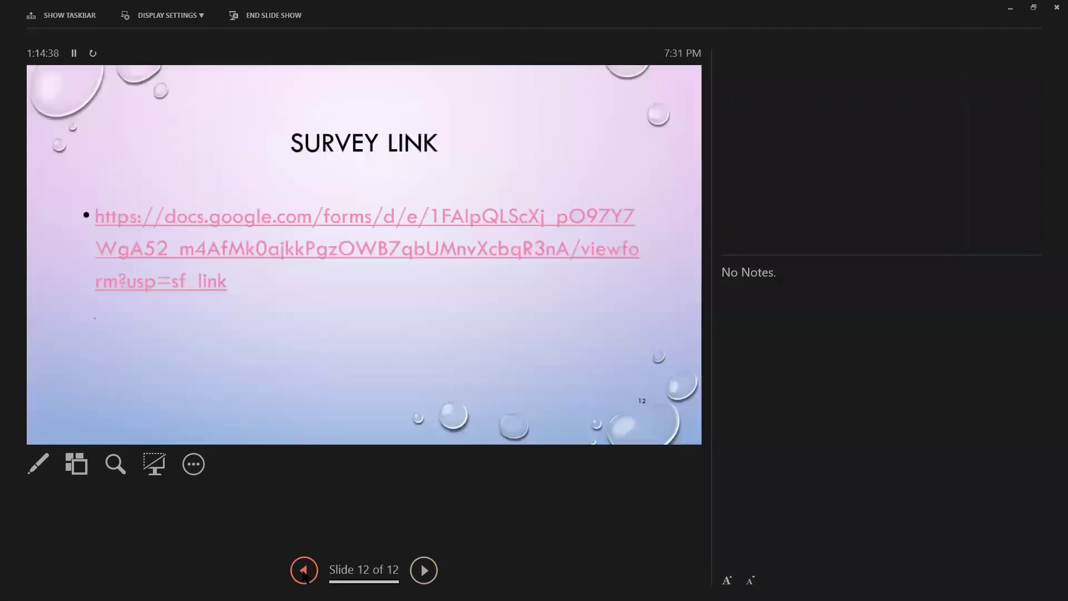
click(304, 570)
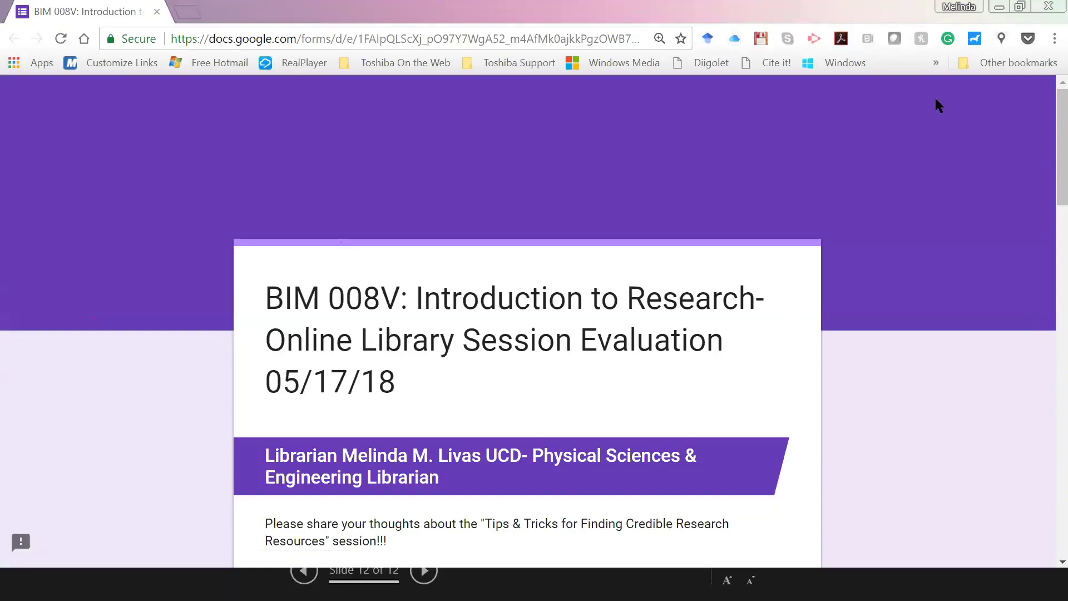
Close the evaluation form and advance past the last slide to exit the slide show
click(1049, 7)
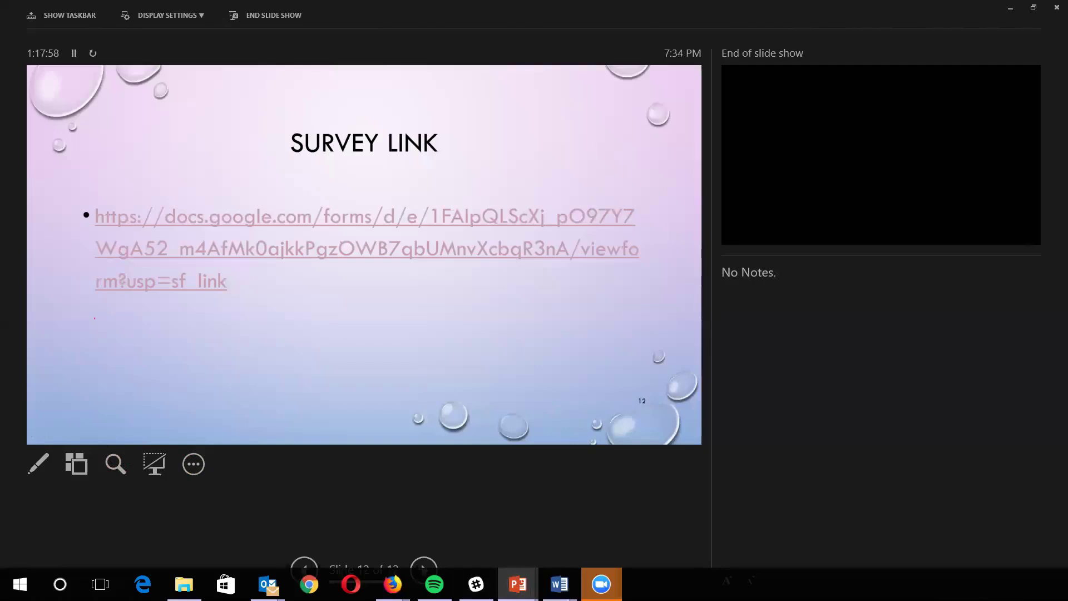
key(Right)
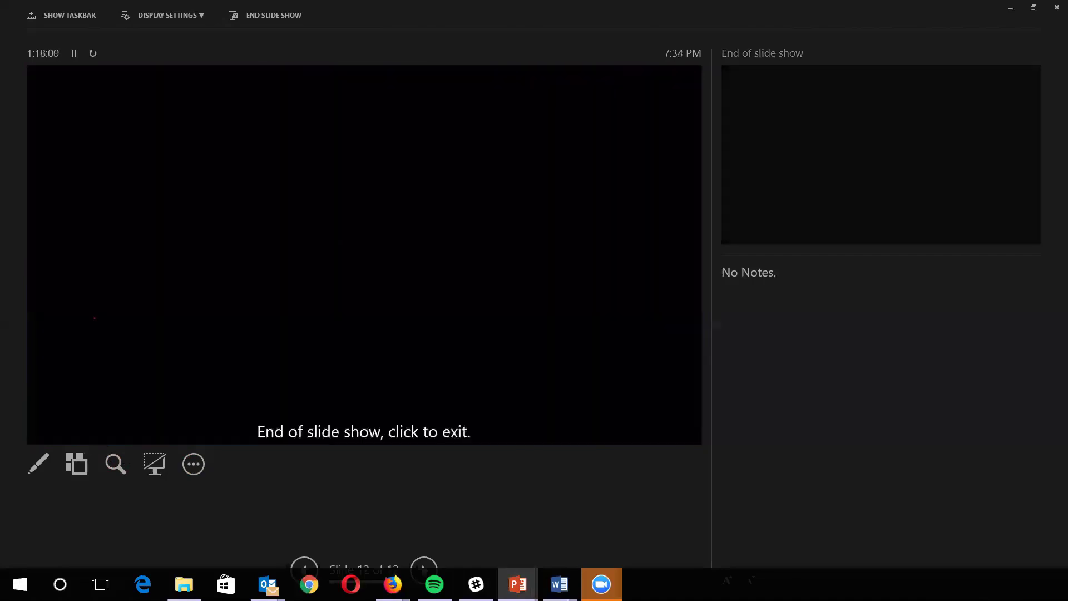
key(Right)
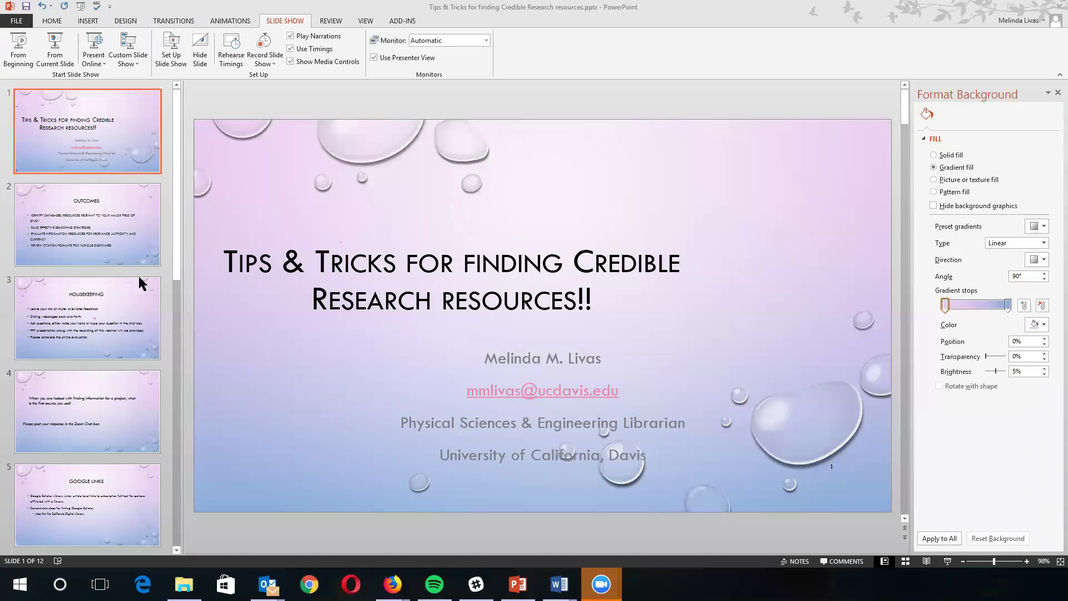
Restart the slide show from the title slide and advance to the Outcomes slide
scroll(122, 120, down, 7)
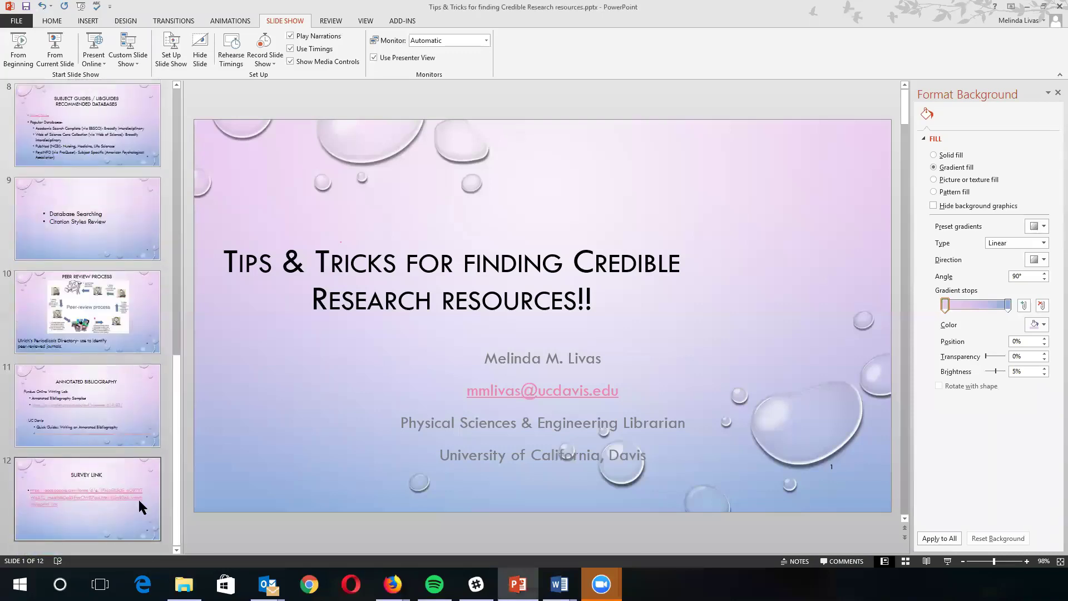
click(56, 53)
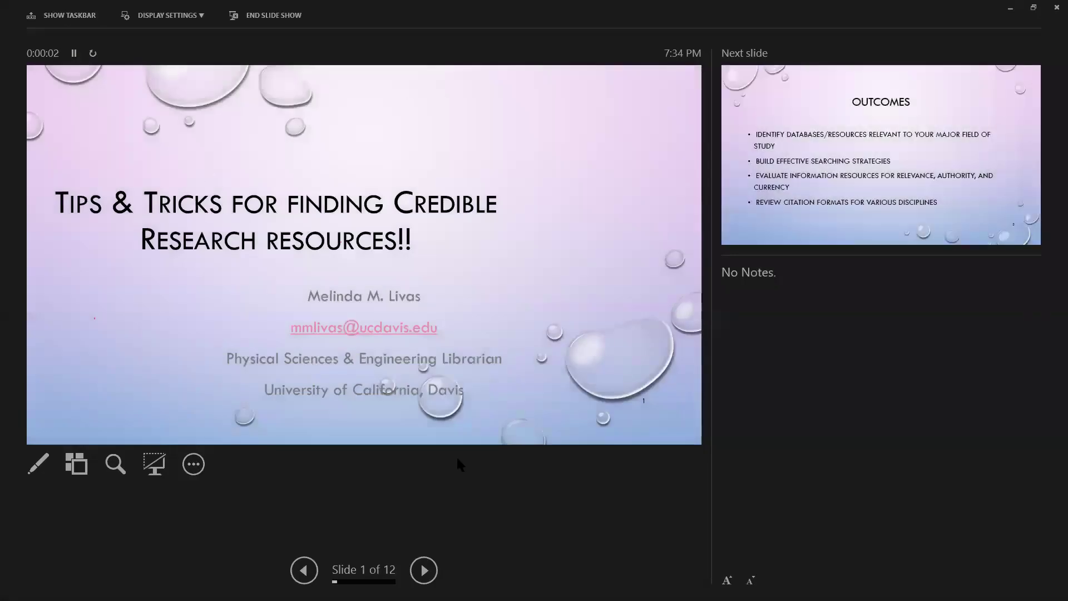
click(431, 575)
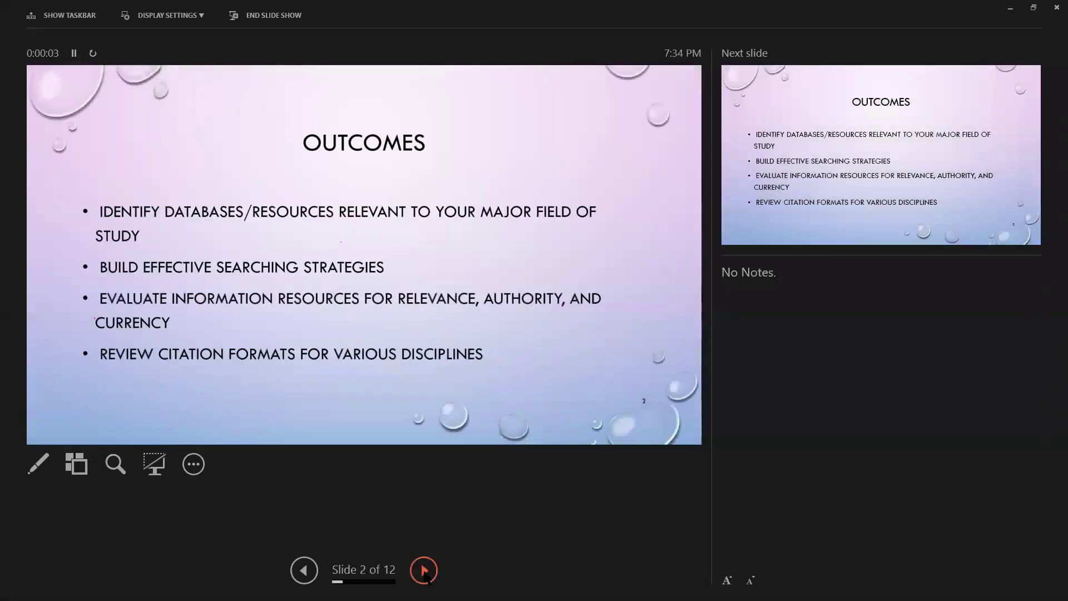